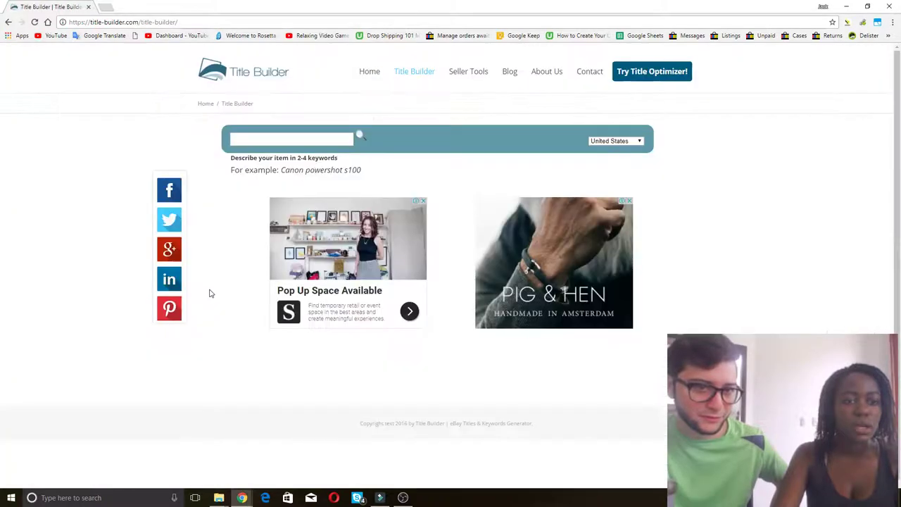
key(alt+Tab)
key(Tab)
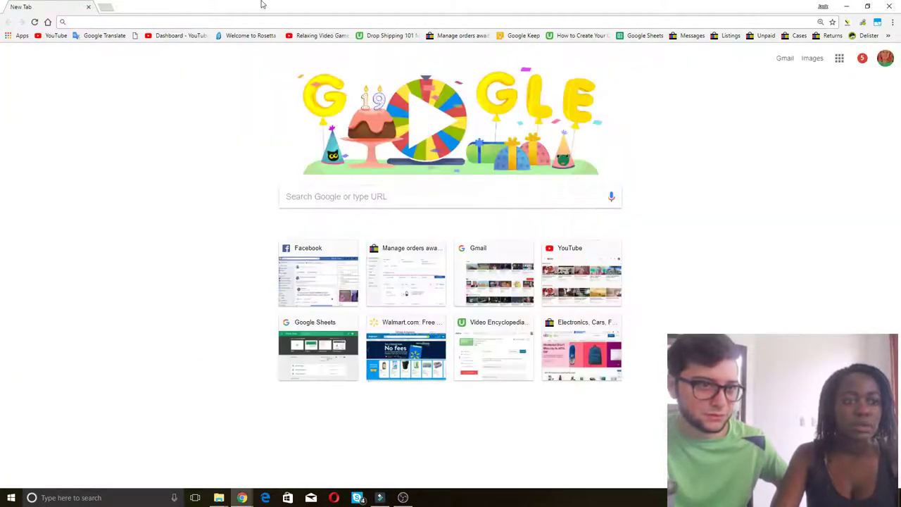
key(alt+Tab)
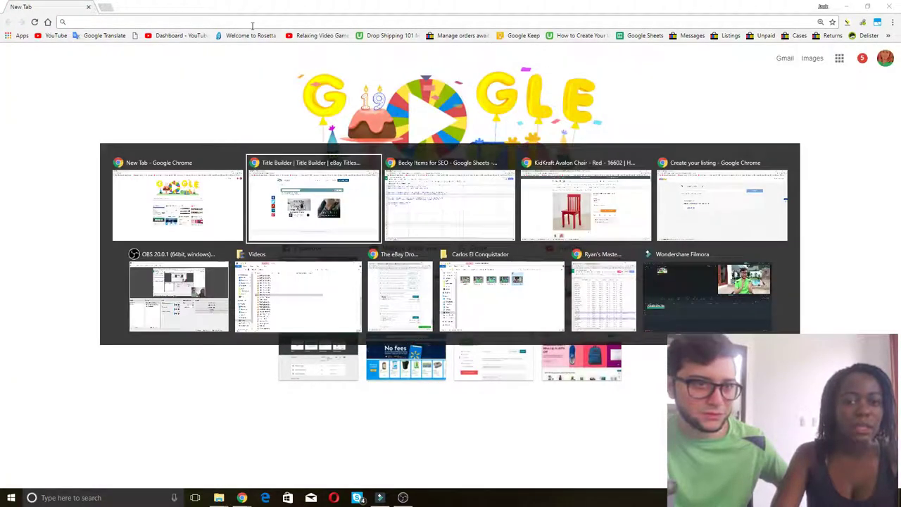
key(Tab)
key(Tab)
key(Tab)
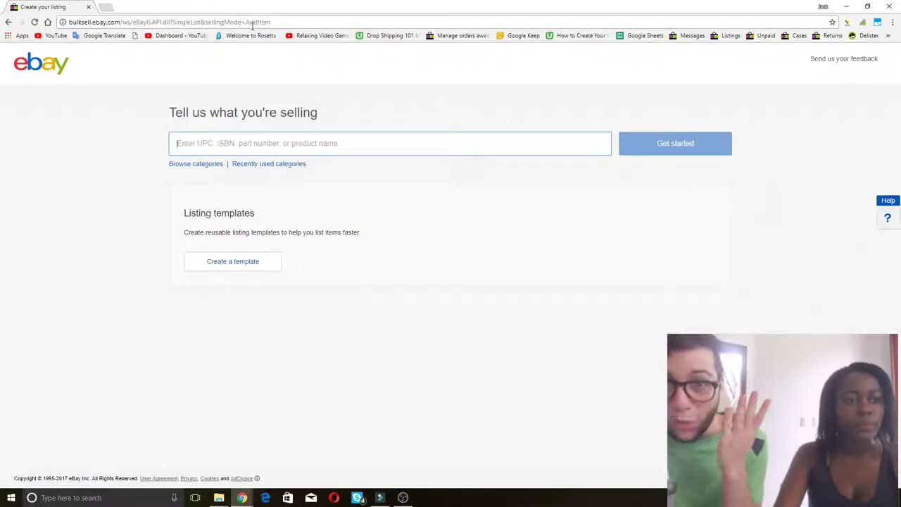
Open the Rosdorf Park Grant Panel bedroom set link from cell A1 of the Becky Items for SEO sheet in the blank browser window.
key(alt+Tab)
key(Tab)
key(Tab)
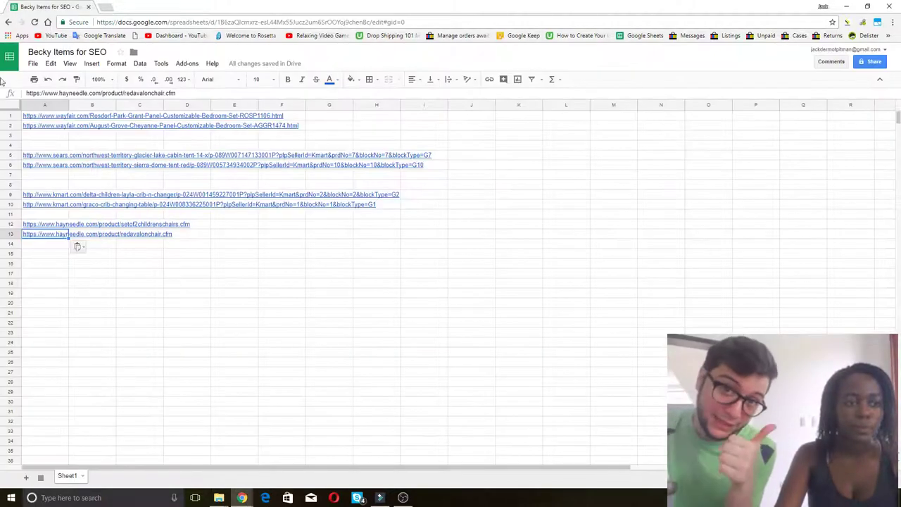
click(30, 118)
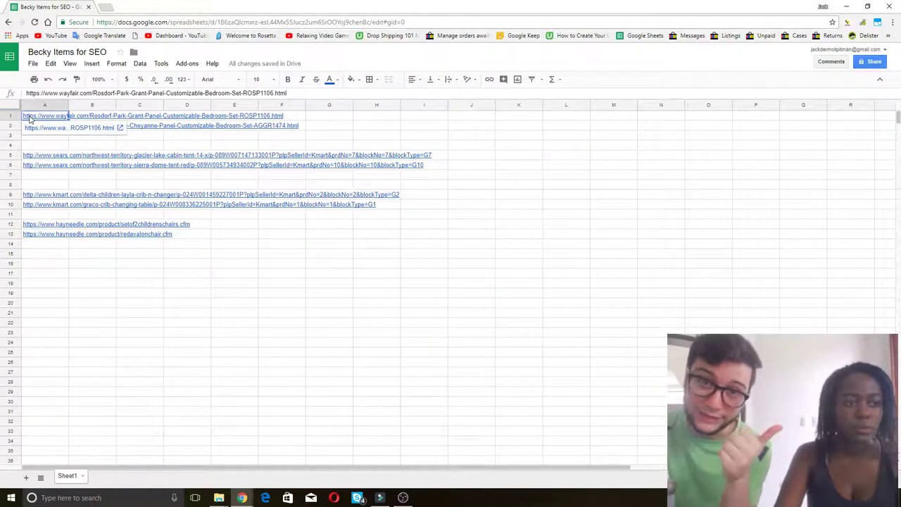
key(alt+Tab)
key(Tab)
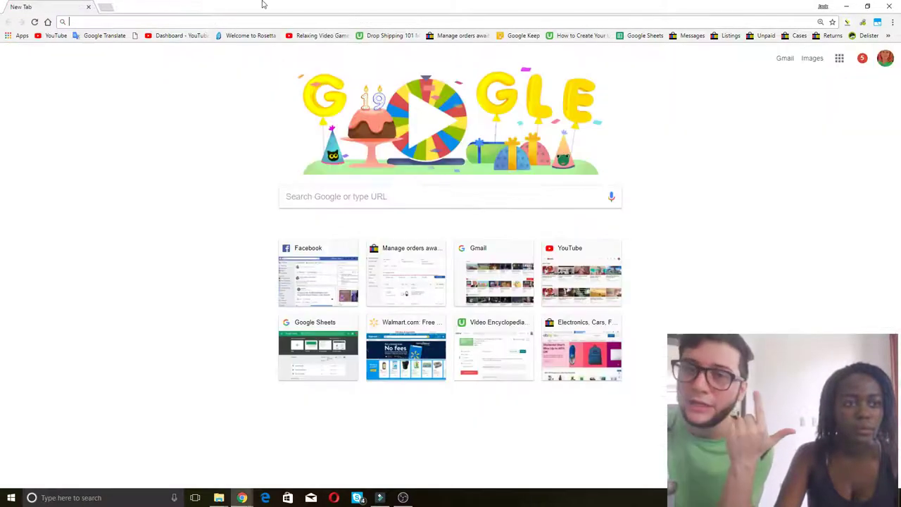
text(https://www.wayfair.com/Rosdorf-Park-Grant-Panel-Customizable-Bedroom-Set-ROSP1106.html)
key(Return)
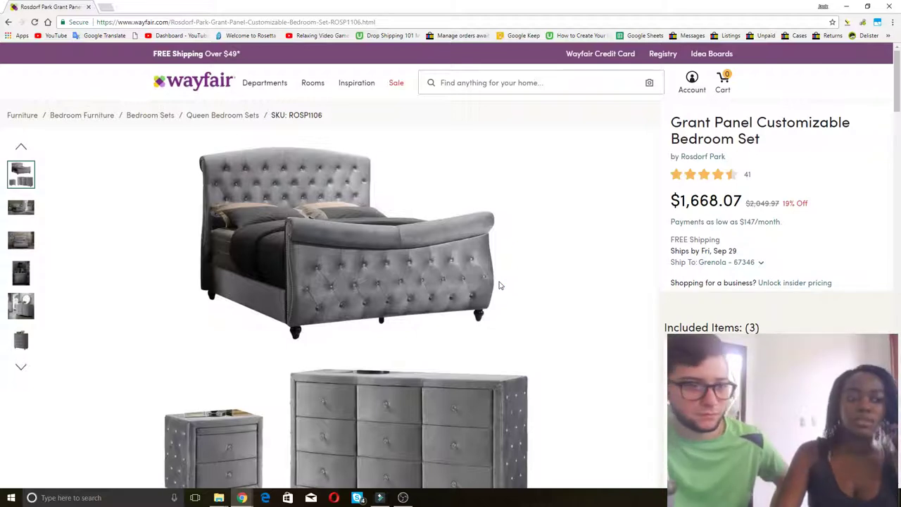
Start a new eBay listing with the title "Grant Panel Customizable Bedroom Set" copied from the Wayfair product page.
scroll(499, 285, down, 1)
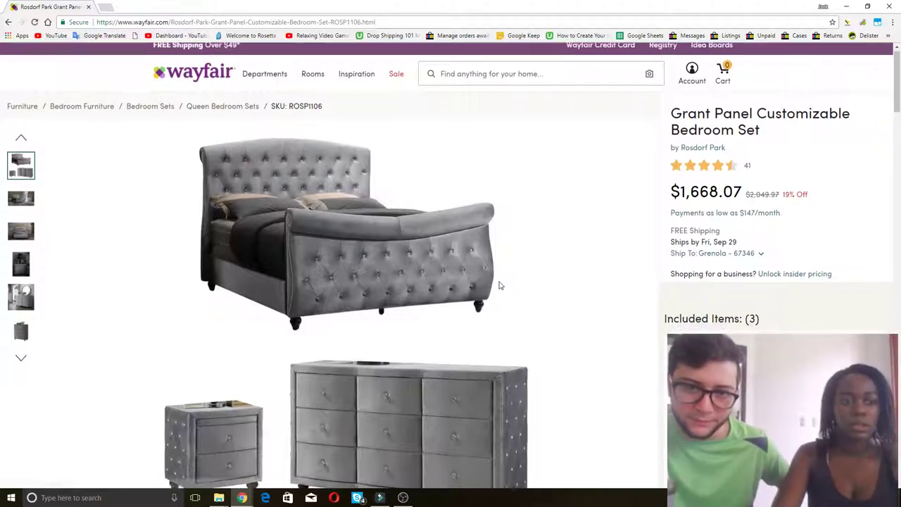
scroll(95, 291, up, 1)
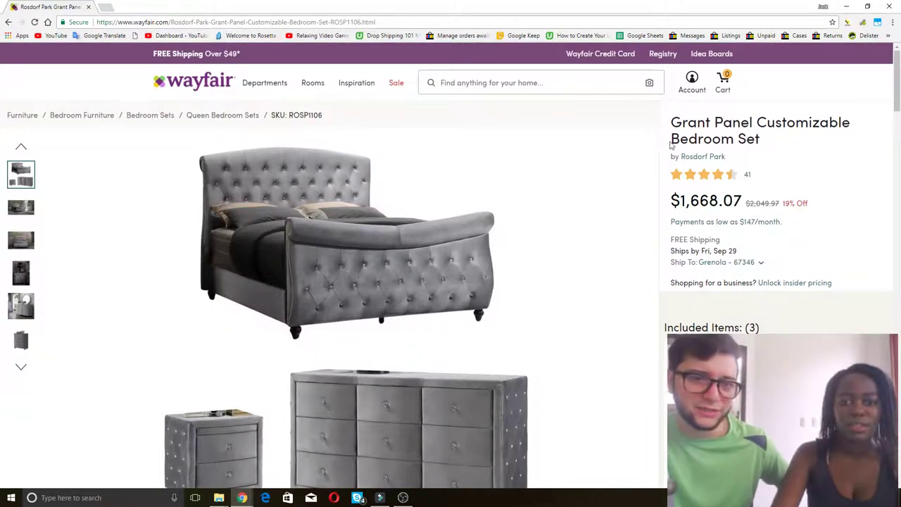
drag(672, 121, 792, 150)
key(ctrl+c)
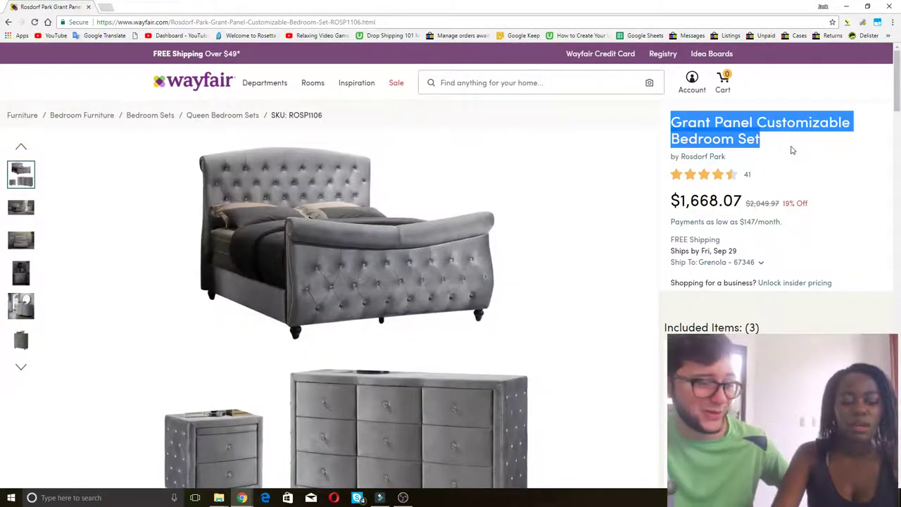
key(alt+Tab)
key(Tab)
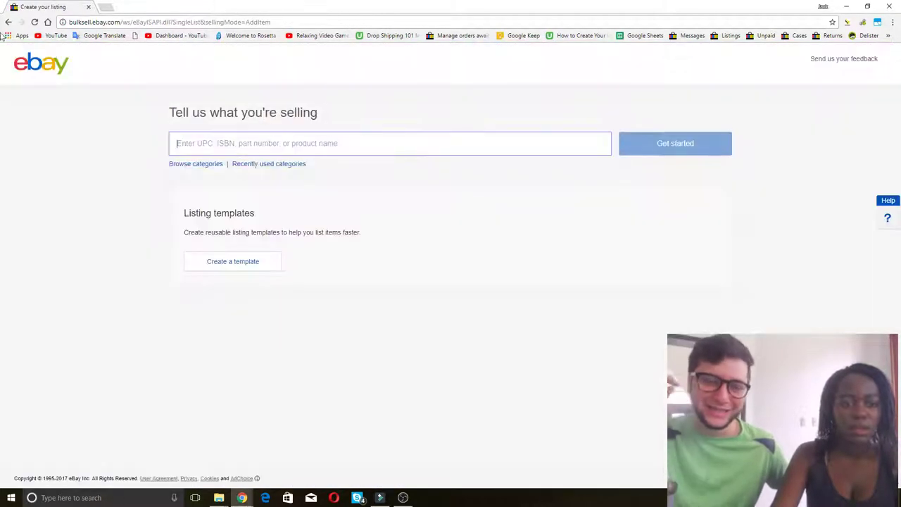
key(ctrl+v)
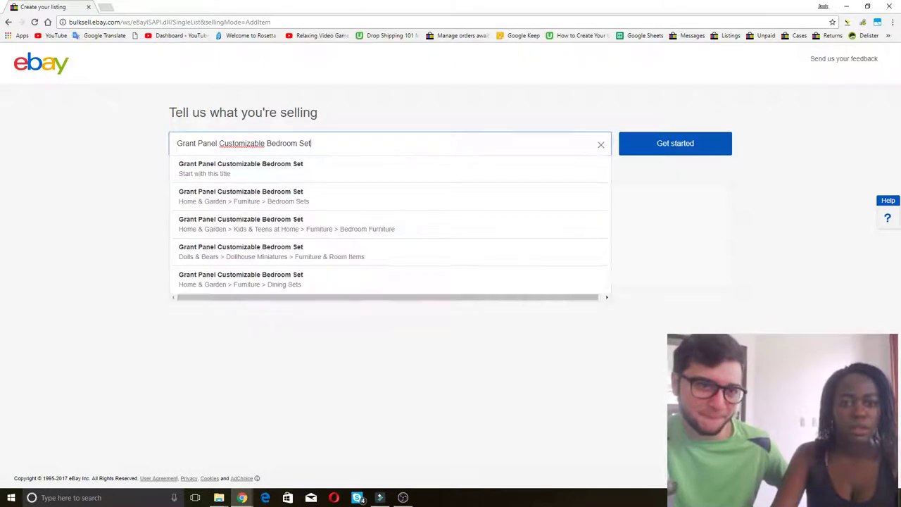
click(693, 151)
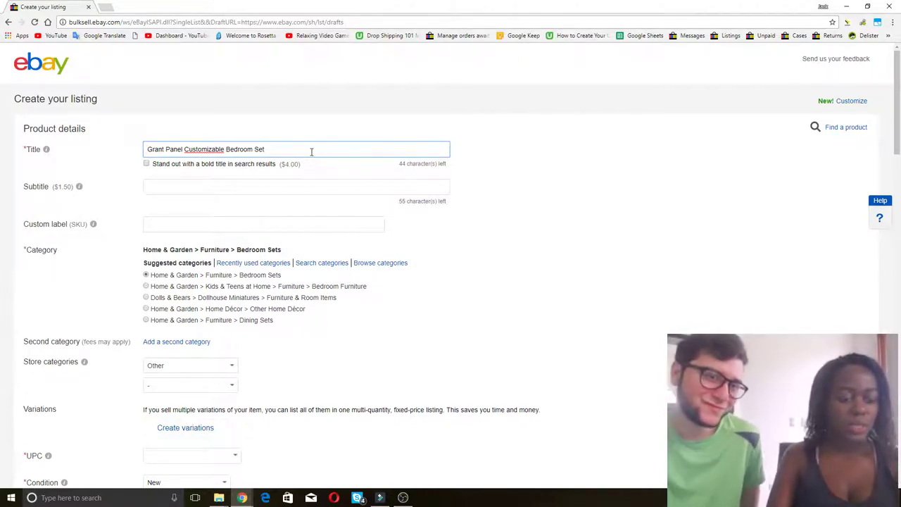
Review the Wayfair set's photos and included items alongside the eBay listing's suggested categories.
key(alt+Tab)
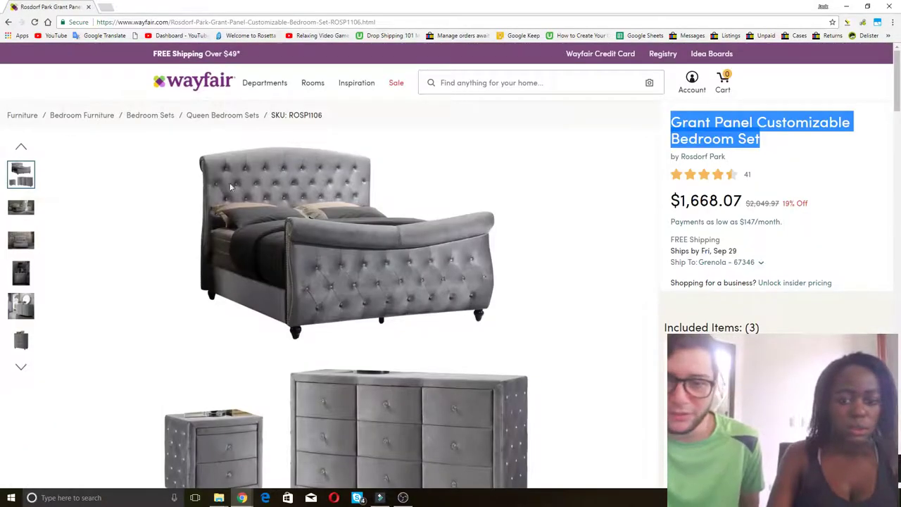
scroll(232, 202, down, 3)
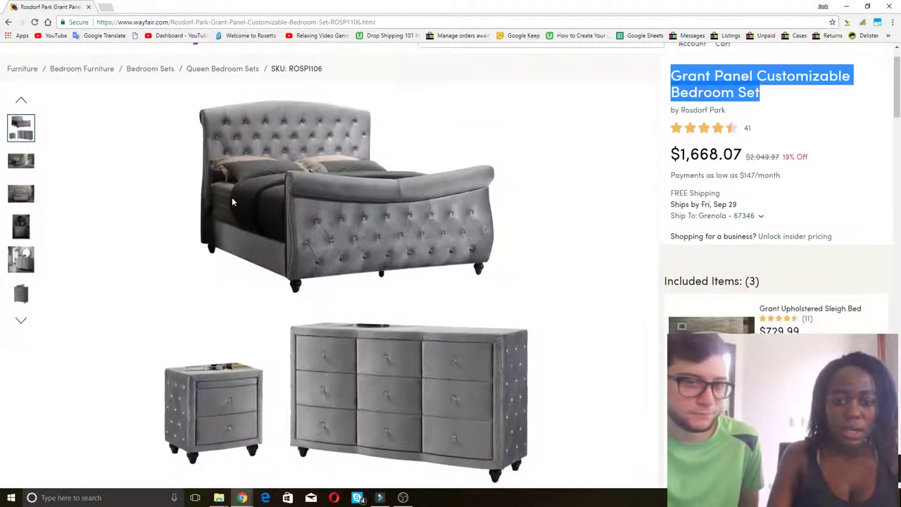
key(alt+Tab)
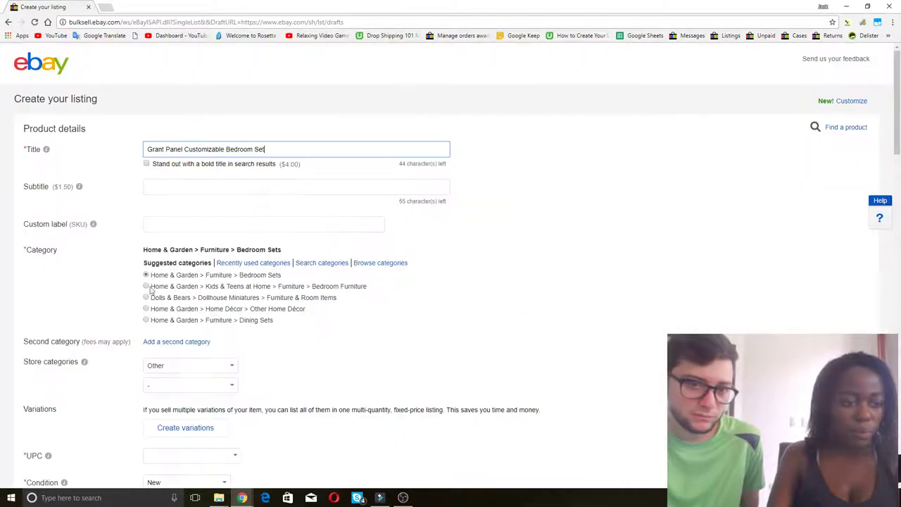
key(alt+Tab)
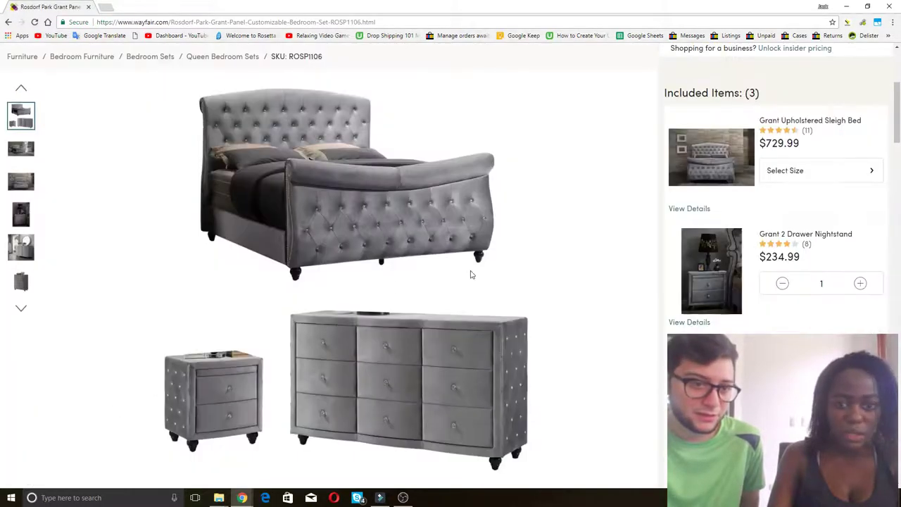
scroll(471, 273, down, 3)
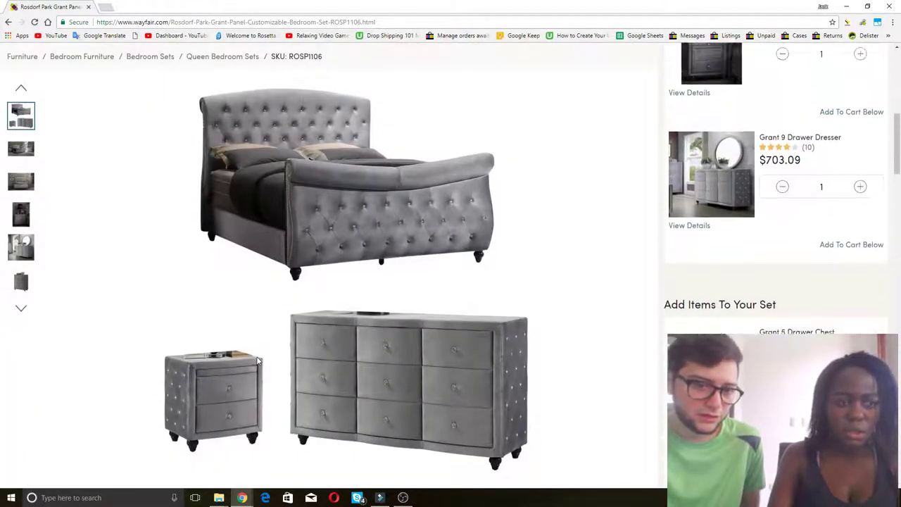
scroll(257, 360, up, 5)
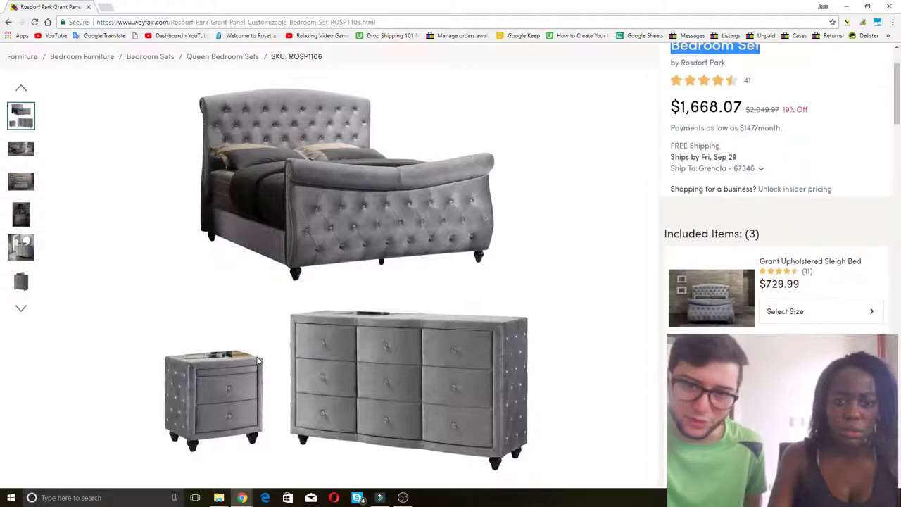
scroll(257, 361, up, 1)
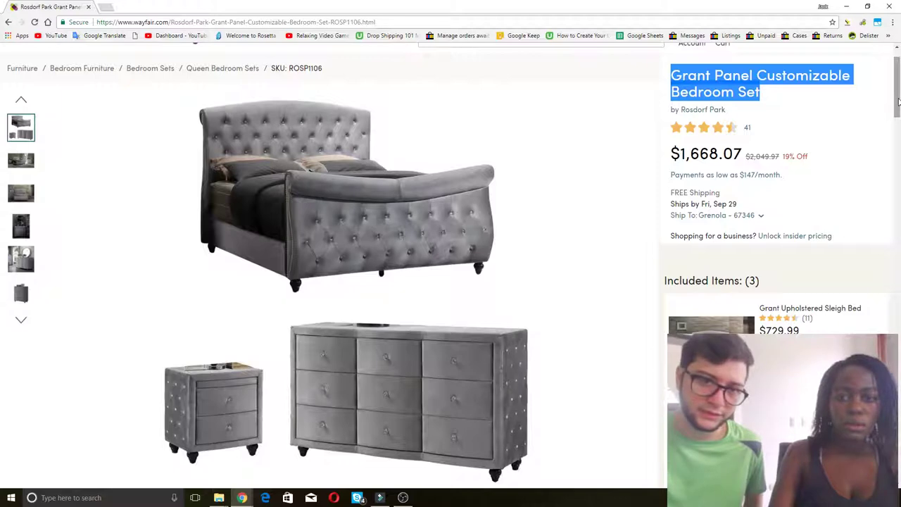
Expand the full product description on the Wayfair page and read through its features and specifications.
drag(898, 102, 898, 258)
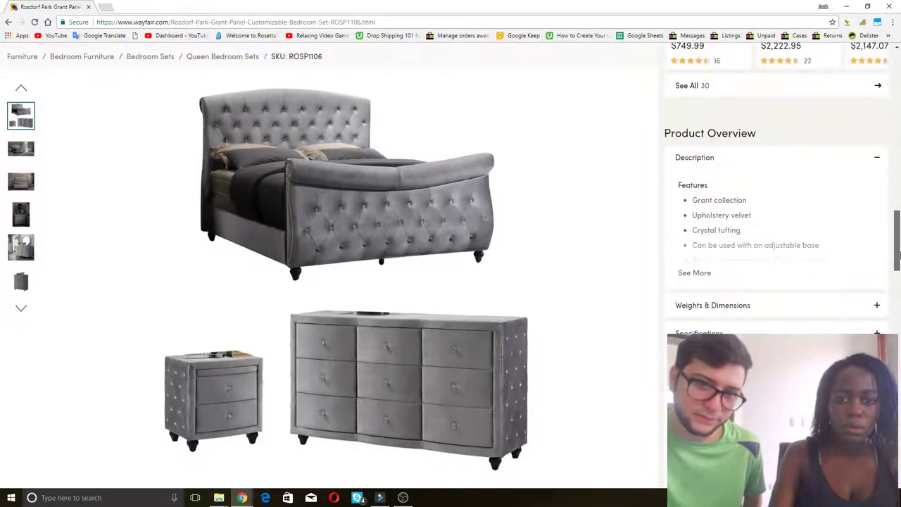
click(700, 273)
scroll(774, 211, down, 1)
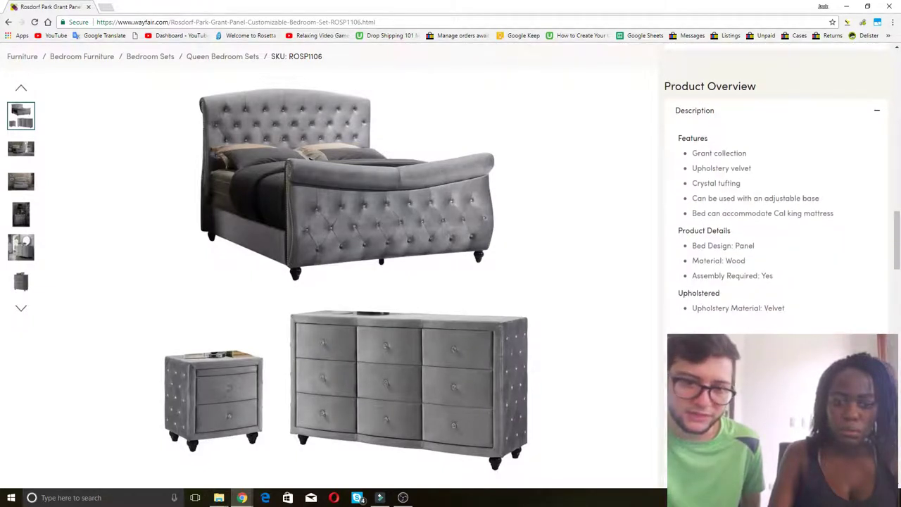
scroll(774, 190, down, 5)
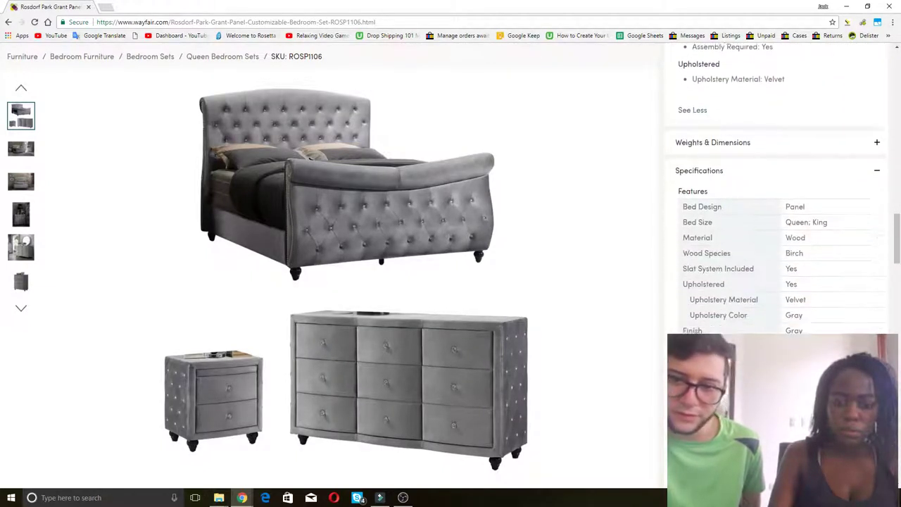
scroll(782, 191, down, 3)
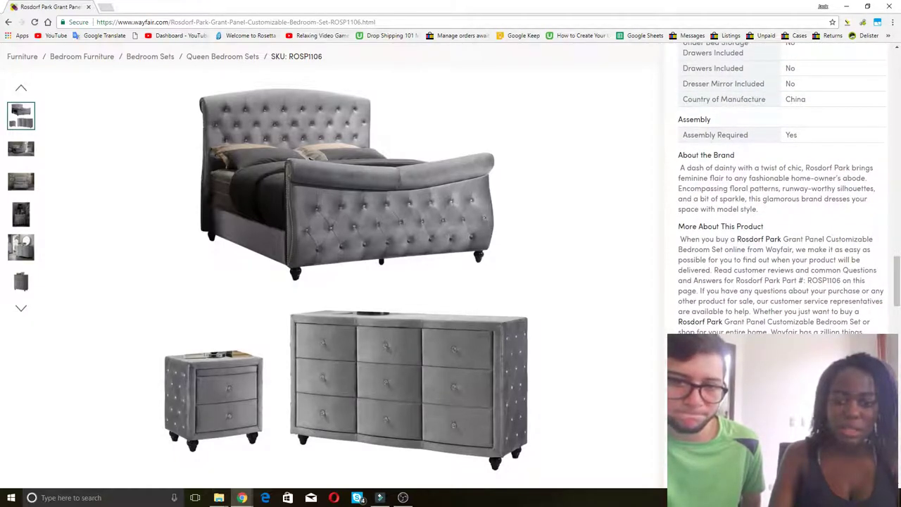
scroll(781, 211, down, 1)
scroll(782, 211, up, 3)
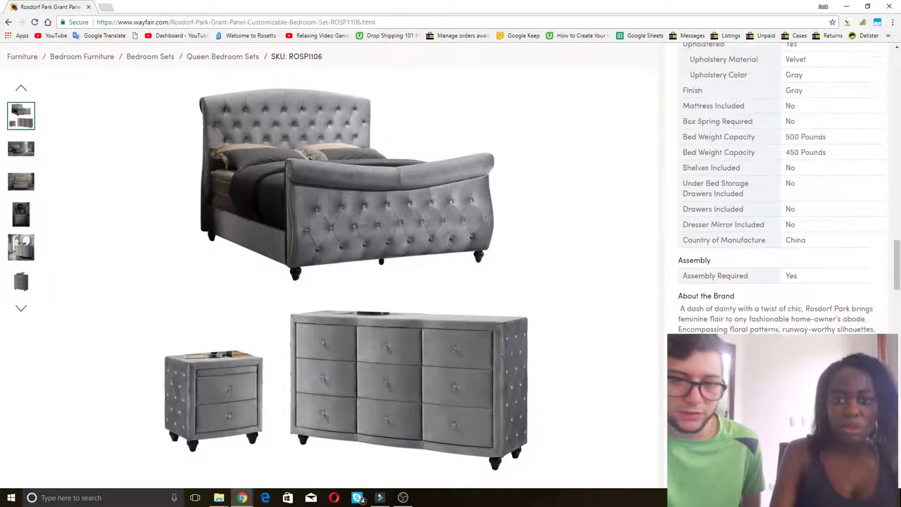
scroll(781, 211, up, 3)
Set the UPC of the eBay listing to "Does not apply".
key(alt+Tab)
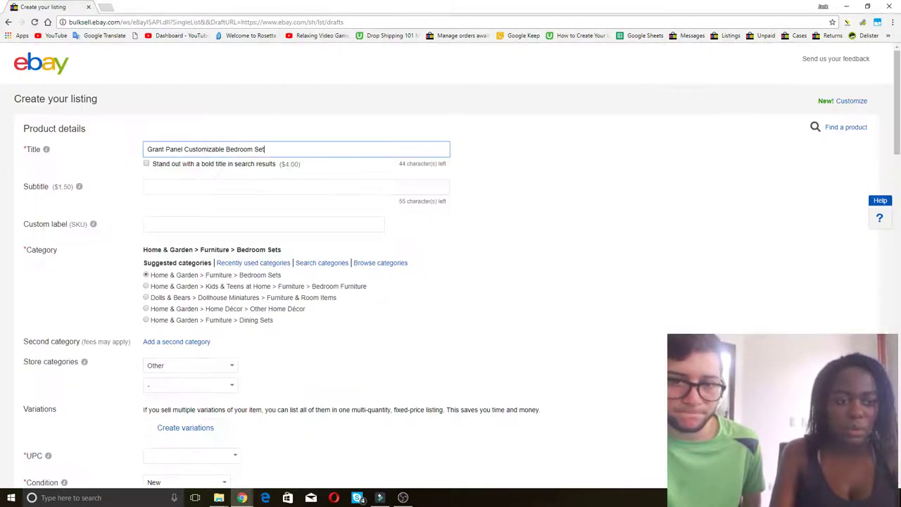
scroll(237, 267, down, 1)
click(235, 364)
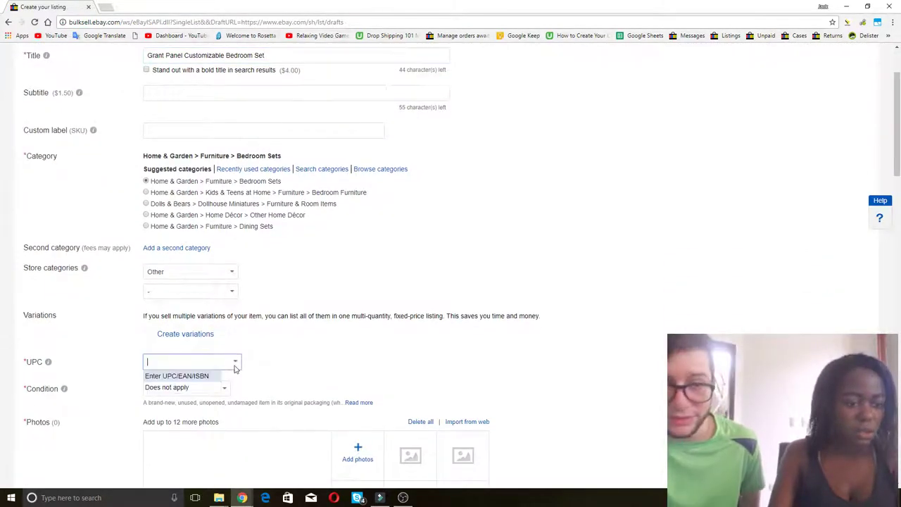
click(169, 387)
Capture the main Wayfair photo of the bed, nightstand and dresser with the Snipping Tool.
key(alt+Tab)
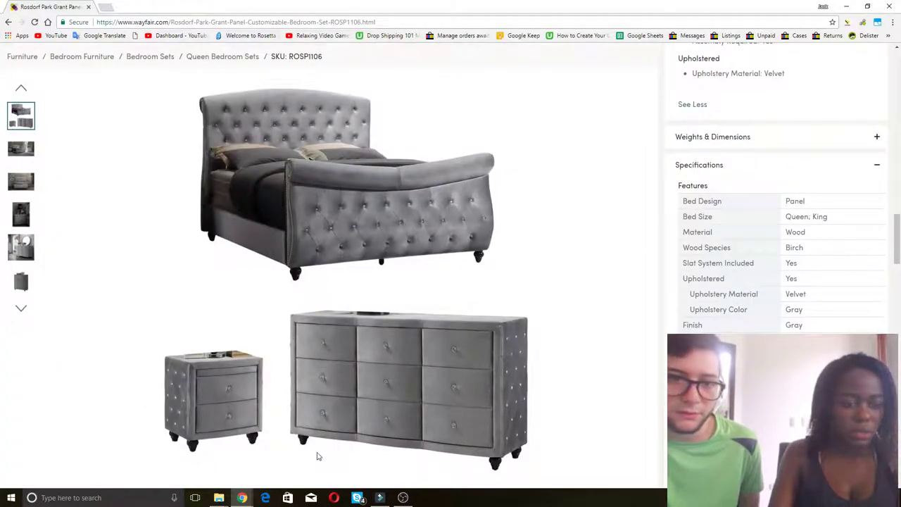
click(112, 497)
text(snip)
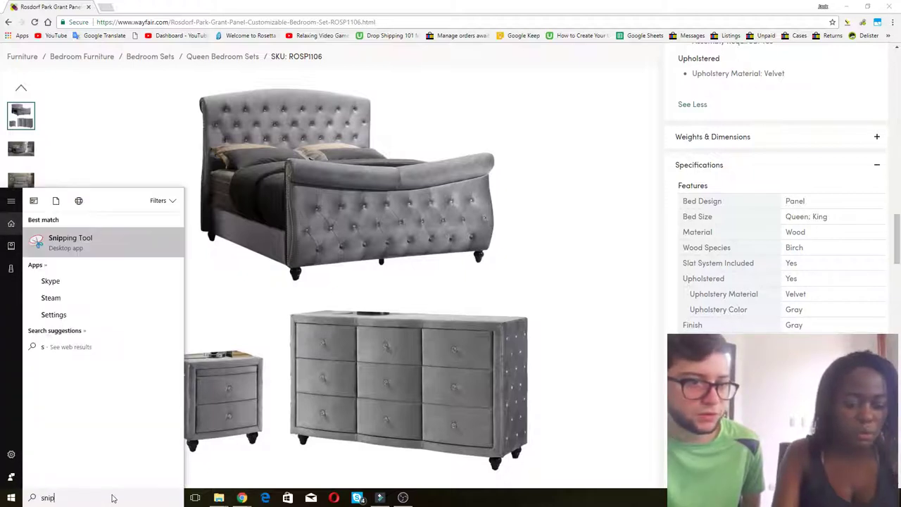
text(ping)
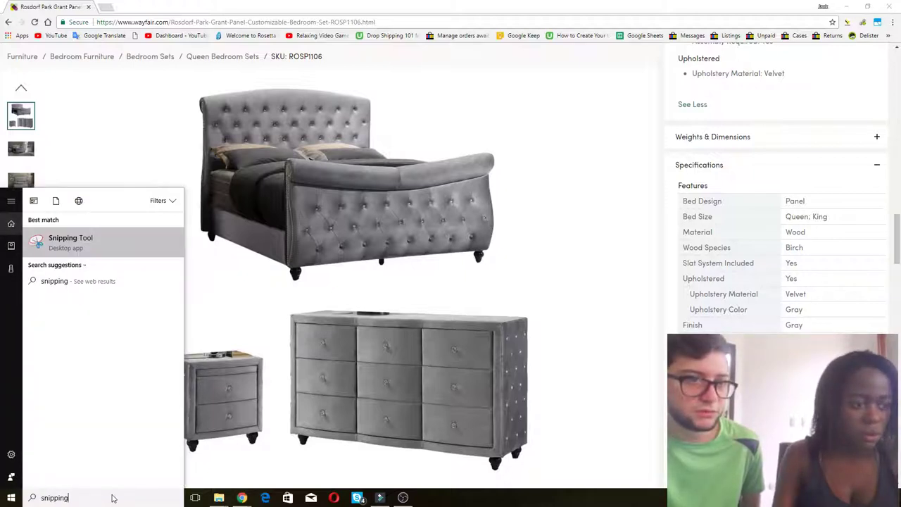
click(103, 245)
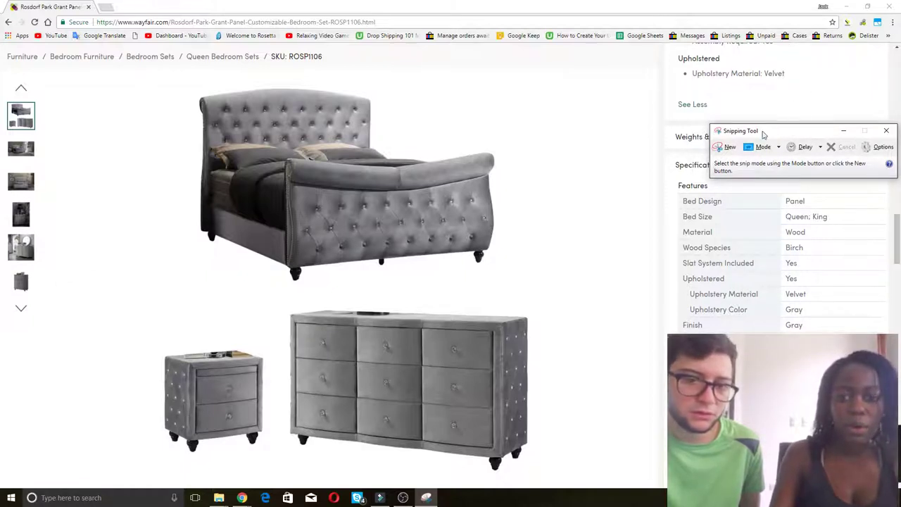
click(727, 148)
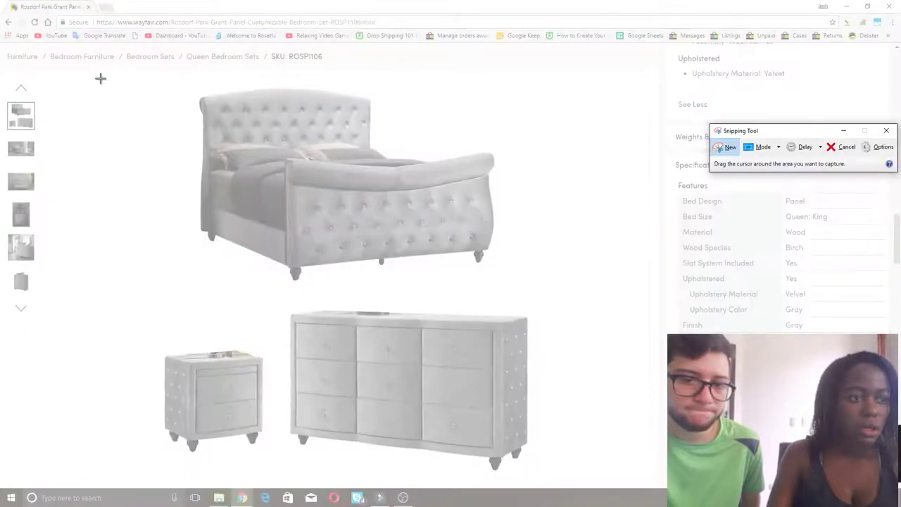
drag(96, 75, 622, 480)
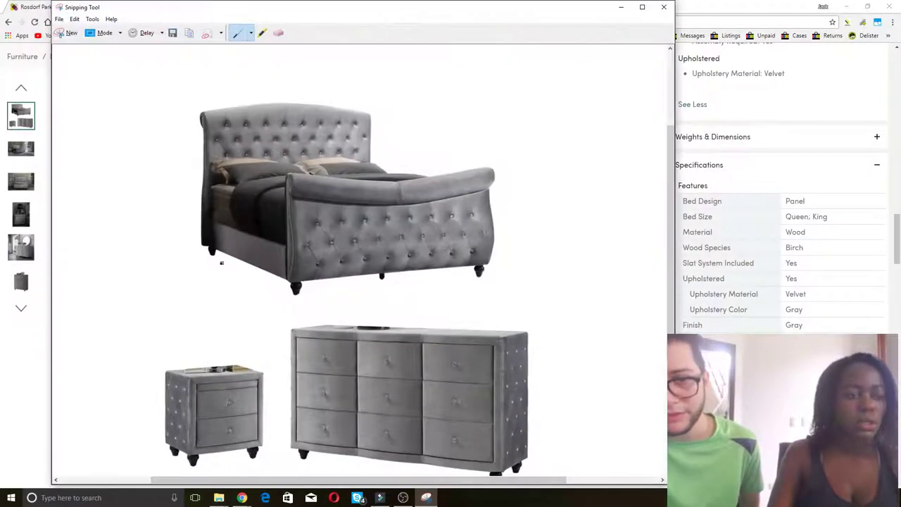
Start saving the captured main photo, creating a new folder inside the 9.27 folder and opening it.
click(59, 19)
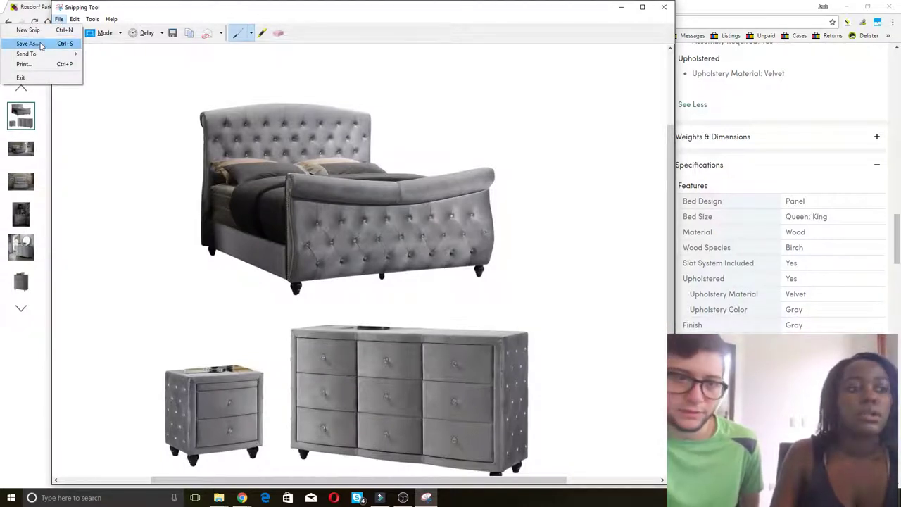
click(41, 44)
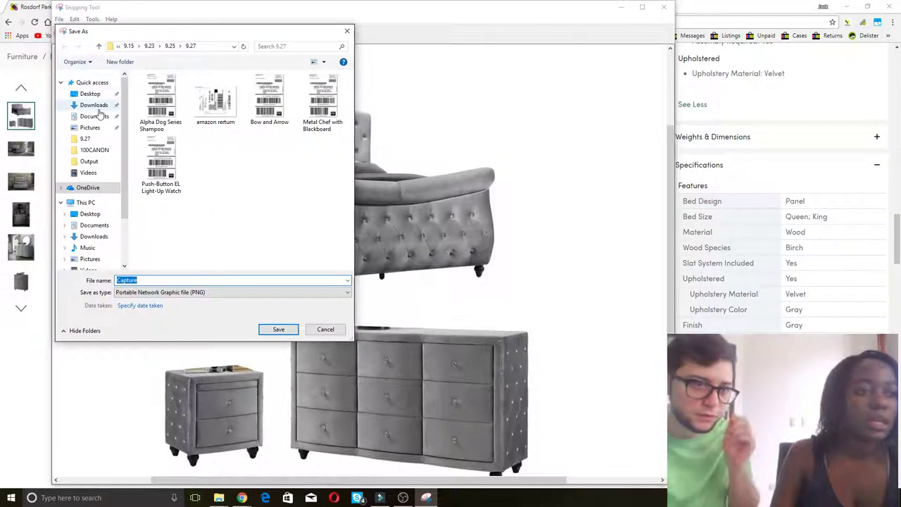
right_click(187, 222)
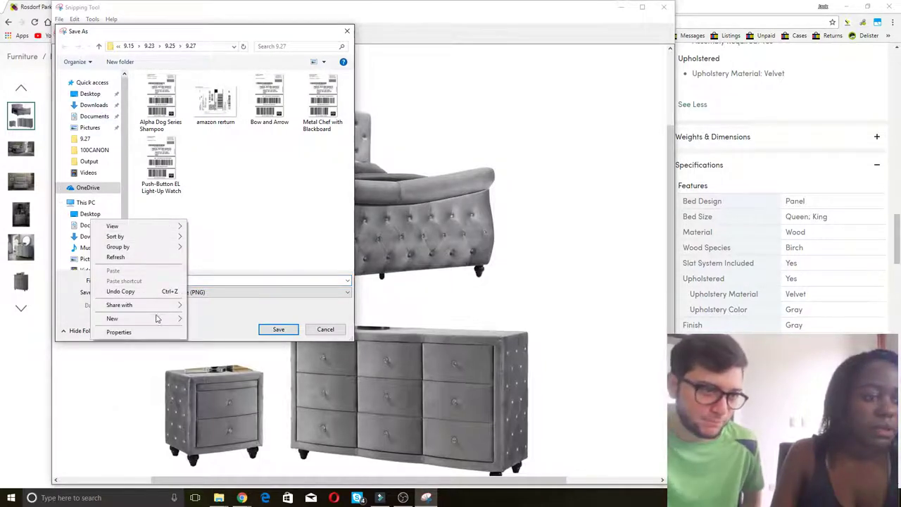
mouse_move(158, 323)
click(209, 319)
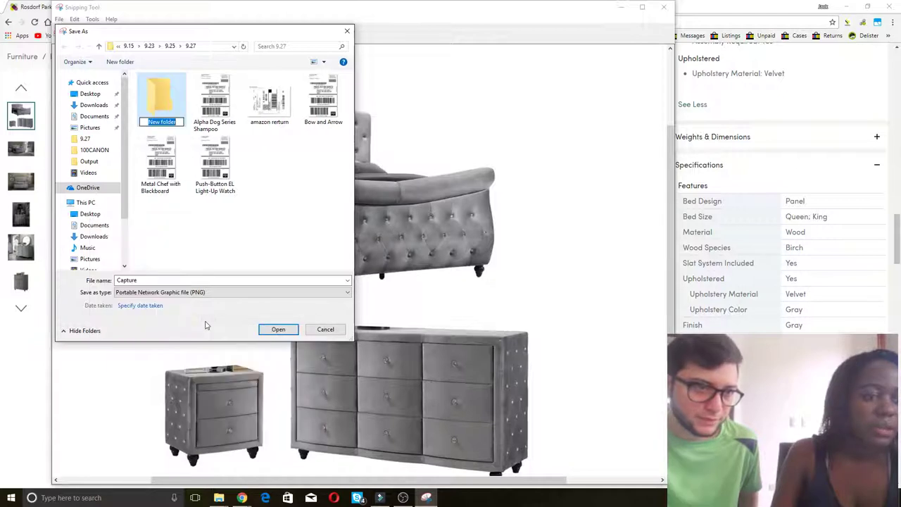
double_click(169, 109)
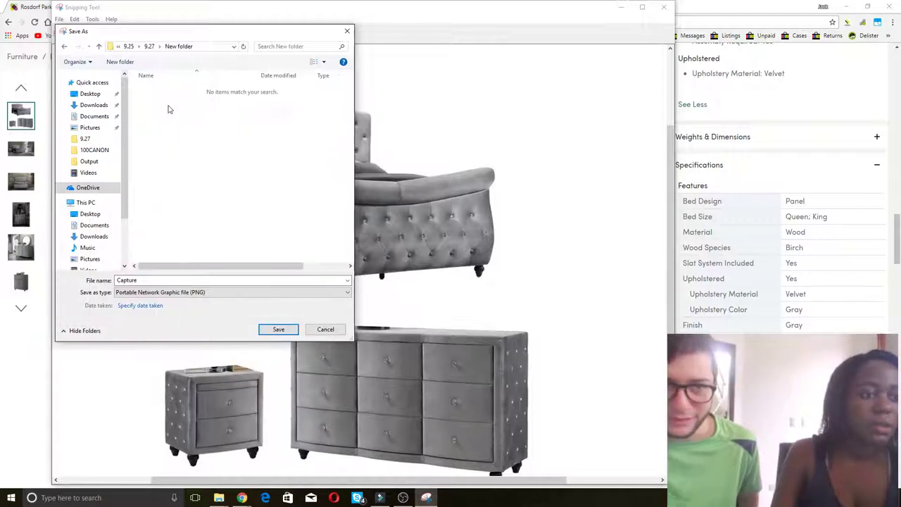
Save the main photo's capture in the new folder as a JPEG file named 1.
double_click(161, 280)
text(1)
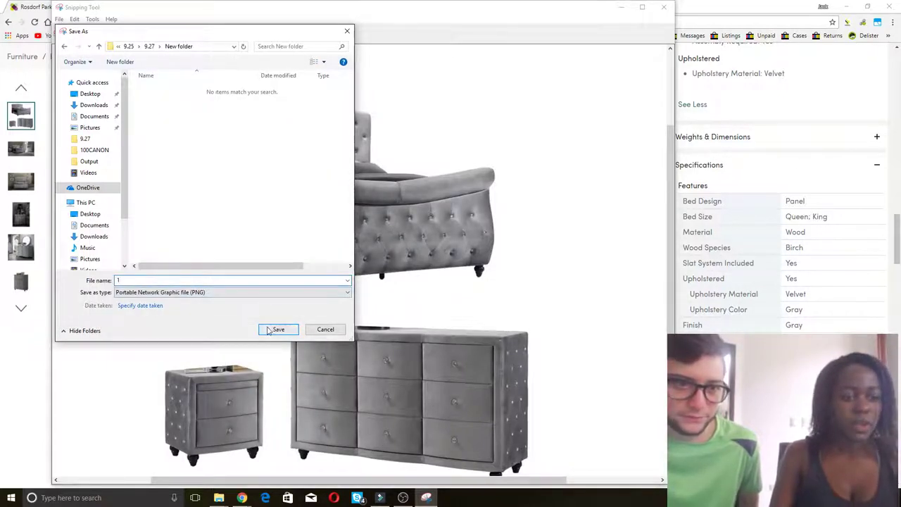
click(259, 294)
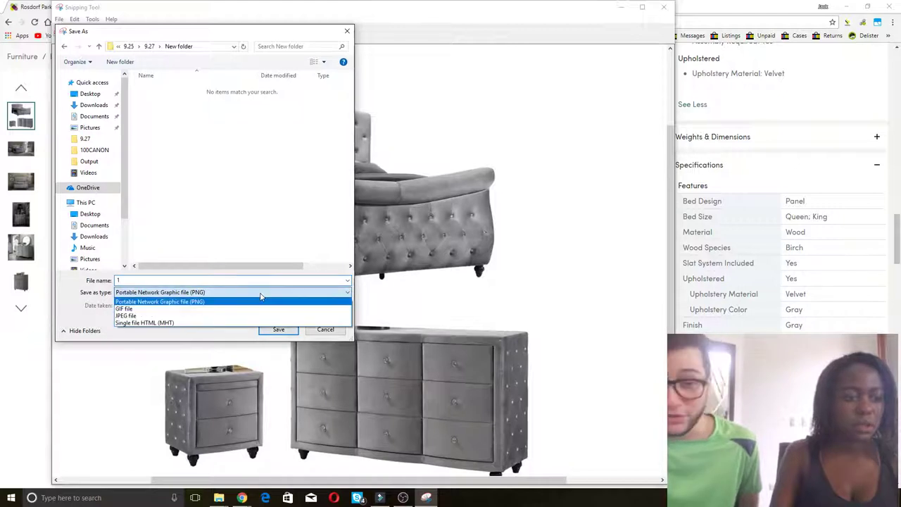
click(214, 316)
click(268, 328)
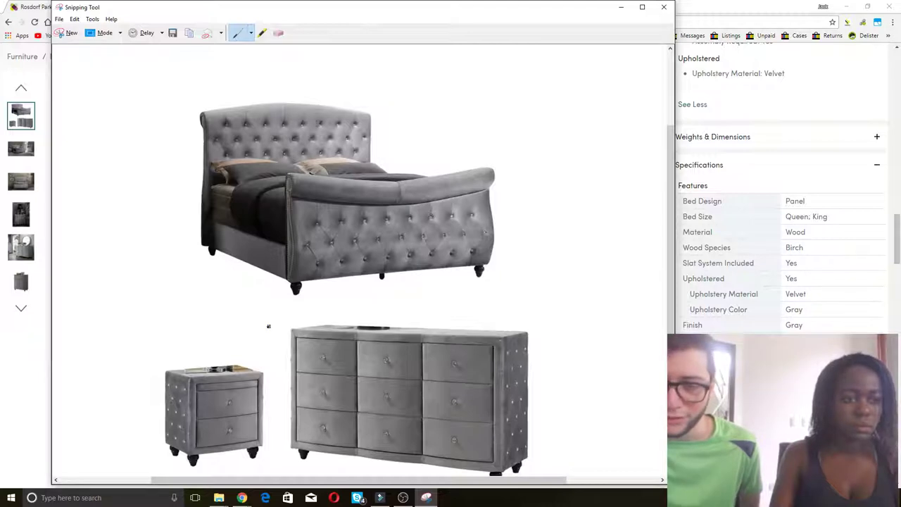
Capture the second Wayfair photo, showing the whole furnished bedroom, and save it as 2 in the same folder.
click(36, 279)
click(33, 158)
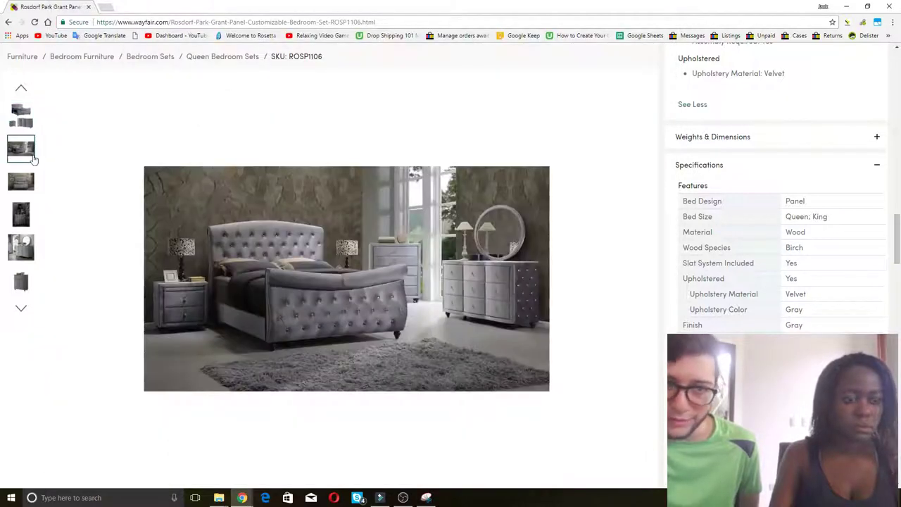
key(alt+Tab)
click(68, 32)
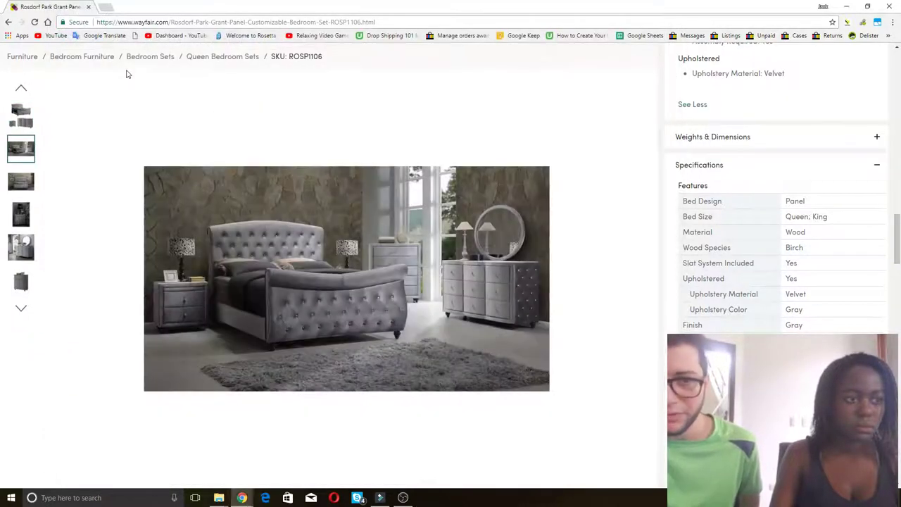
drag(126, 88, 570, 449)
click(90, 20)
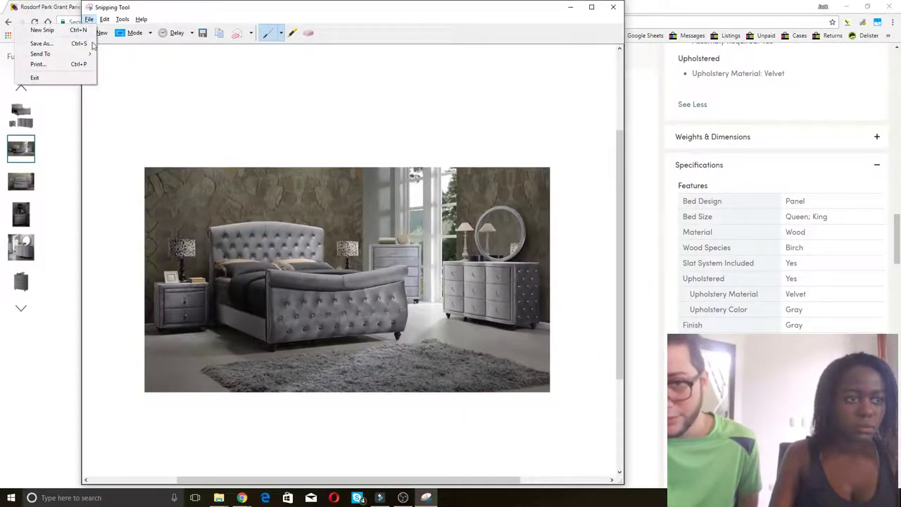
click(77, 45)
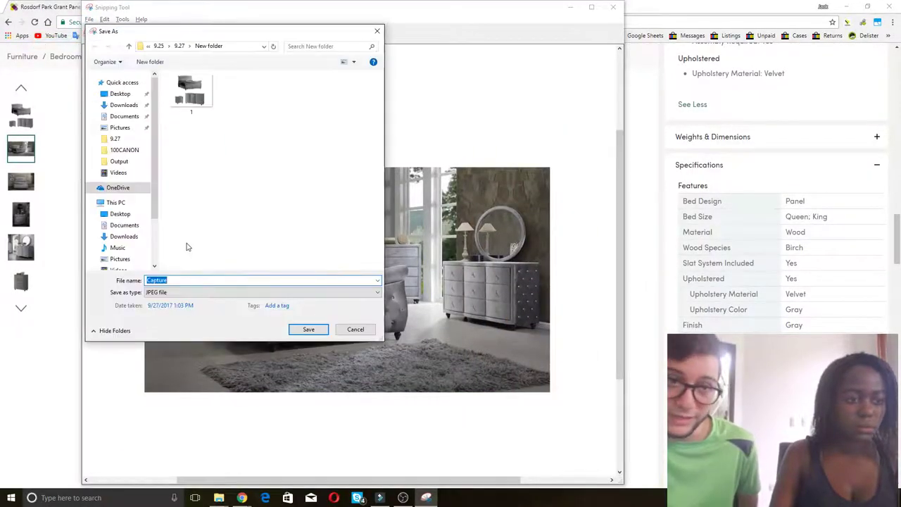
text(2)
key(Return)
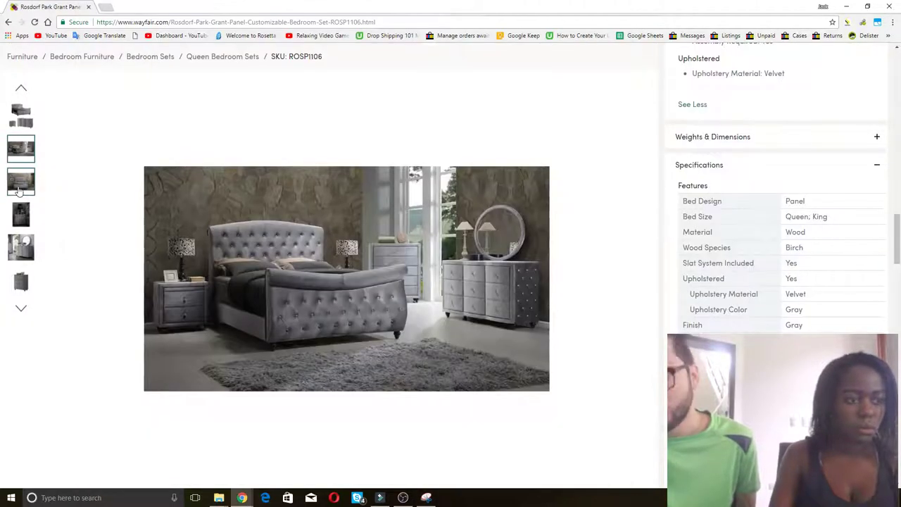
Capture the third Wayfair photo, the bed's front view against the stone wall, and save it as 3.
click(20, 180)
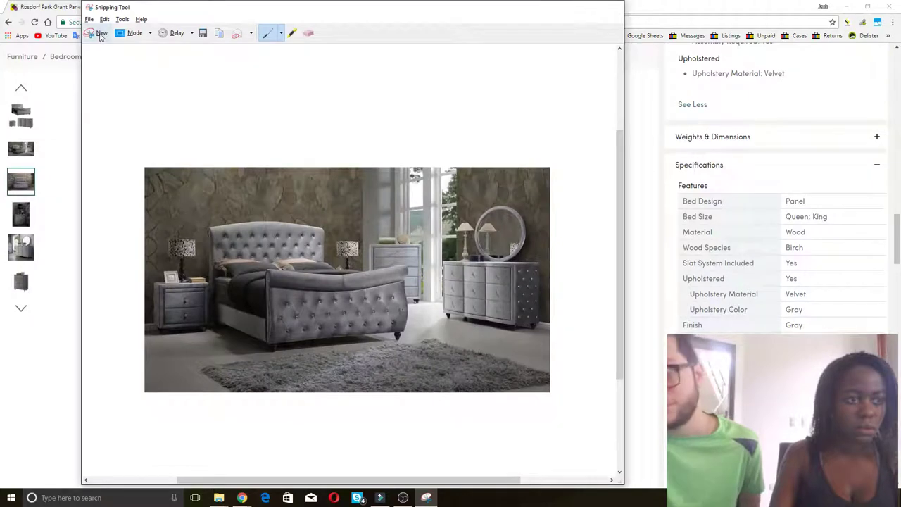
click(100, 35)
drag(138, 98, 557, 458)
click(102, 19)
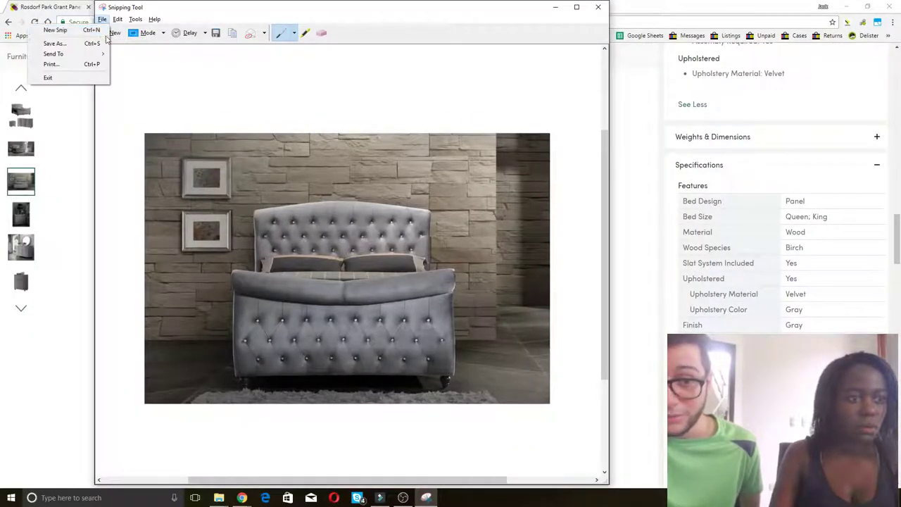
click(98, 43)
text(3)
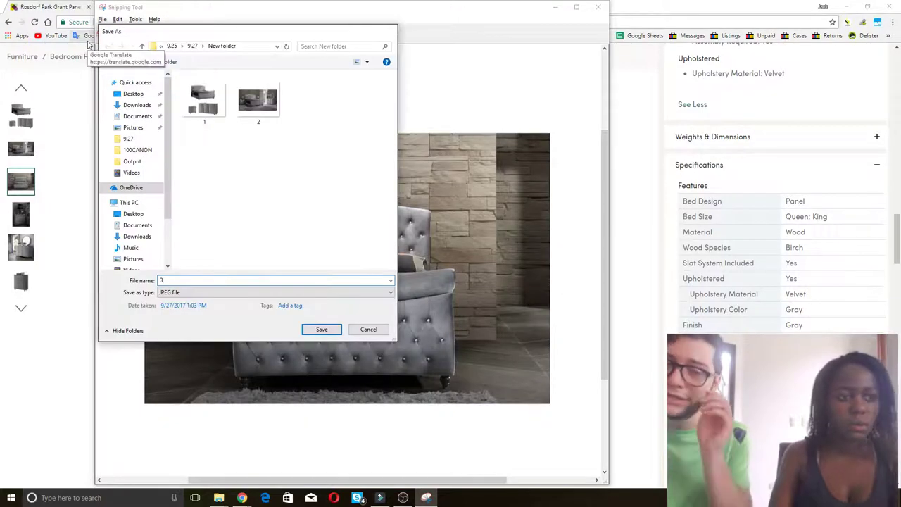
key(Return)
Capture the fourth Wayfair photo, the nightstand with the black lamp, and save it as 4.
key(alt+Tab)
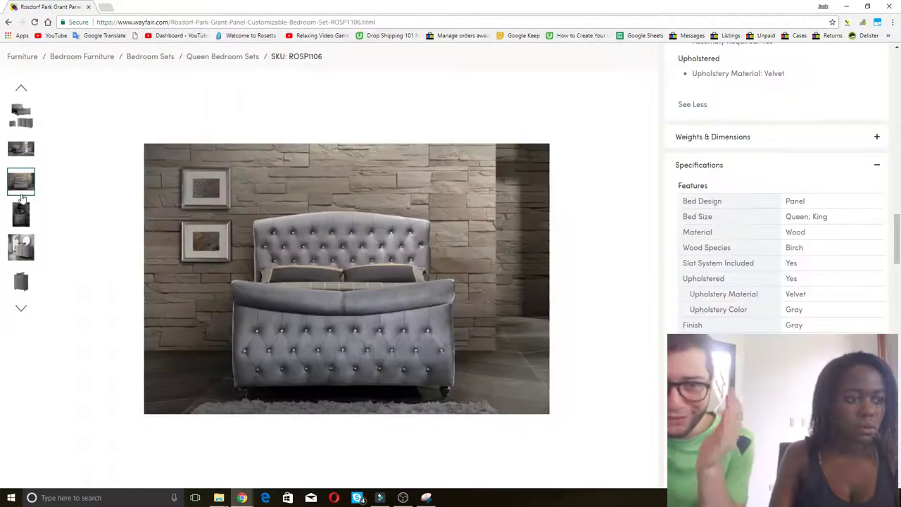
click(25, 209)
key(alt+Tab)
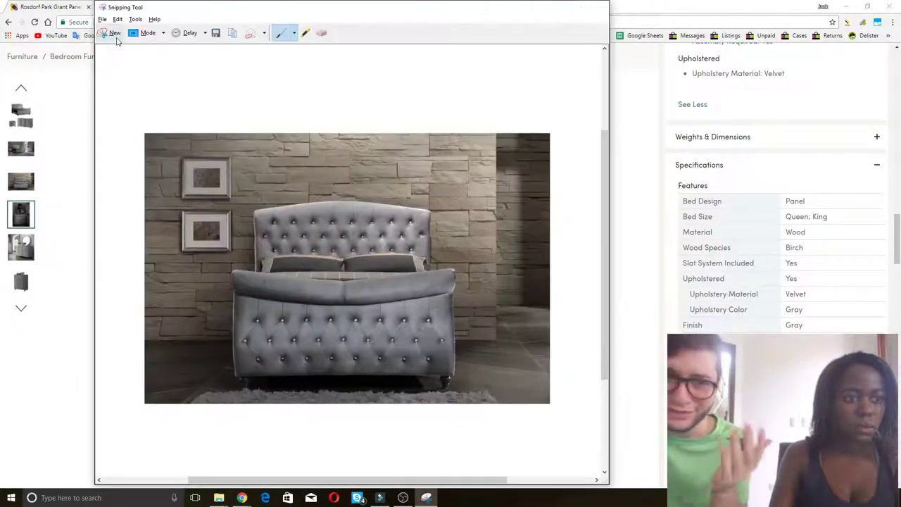
click(112, 33)
drag(147, 83, 542, 473)
click(110, 19)
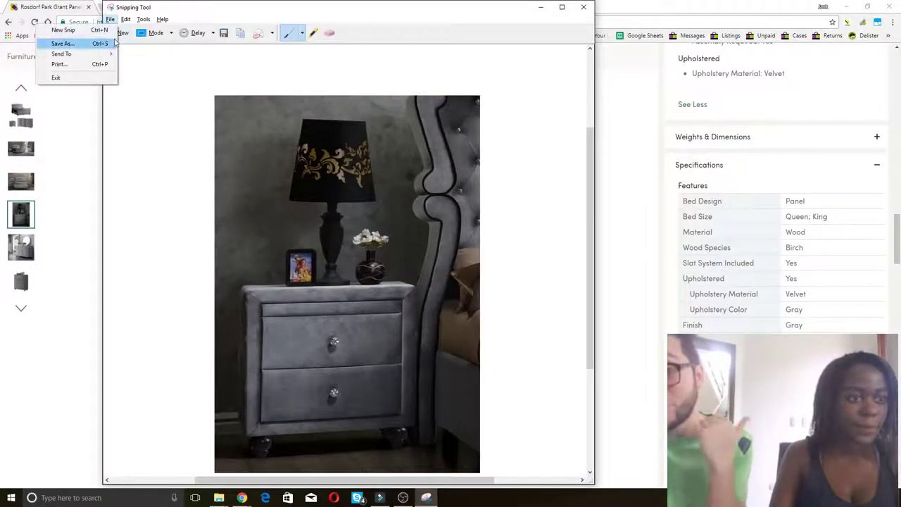
click(102, 43)
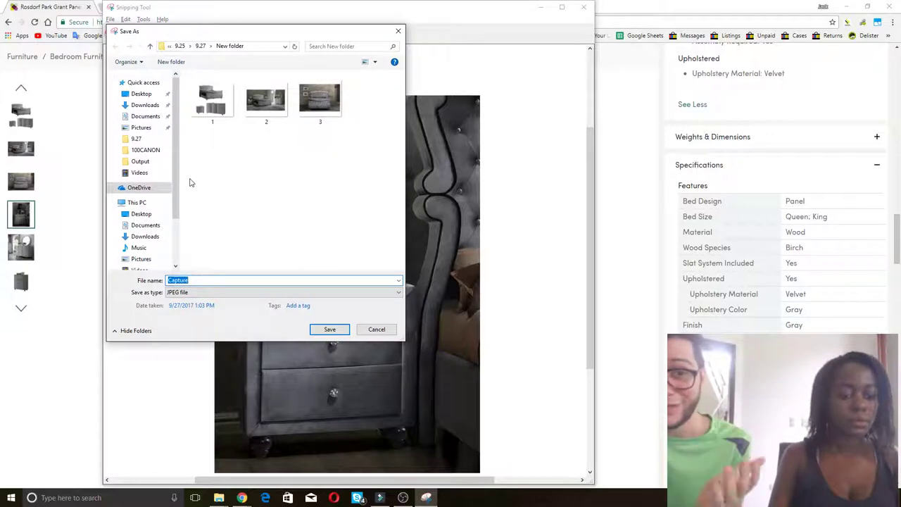
text(4)
key(Return)
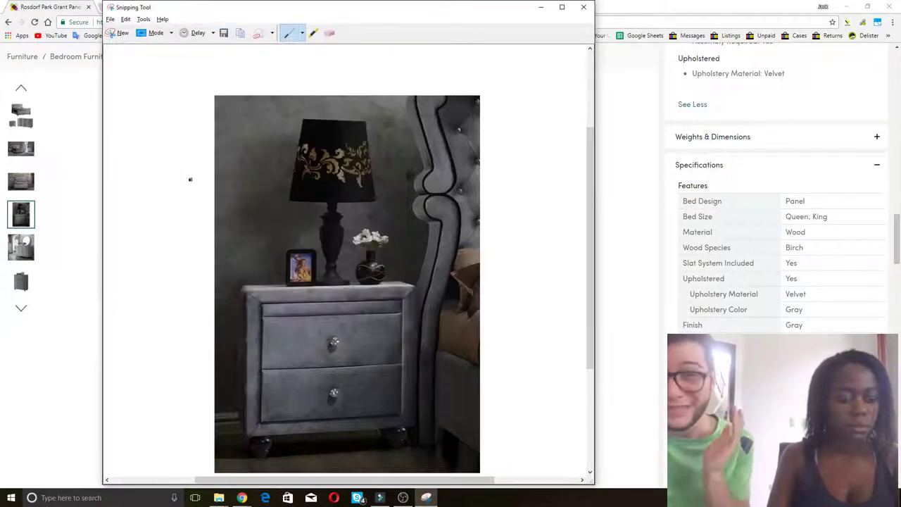
Capture the fifth Wayfair photo, the dresser with the round mirror, and save it as 5.
key(alt+Tab)
click(20, 247)
key(alt+Tab)
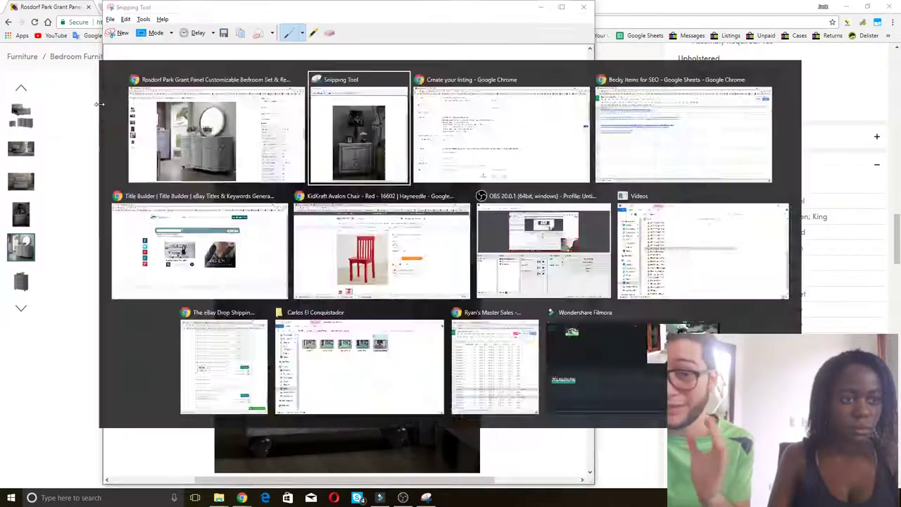
click(123, 36)
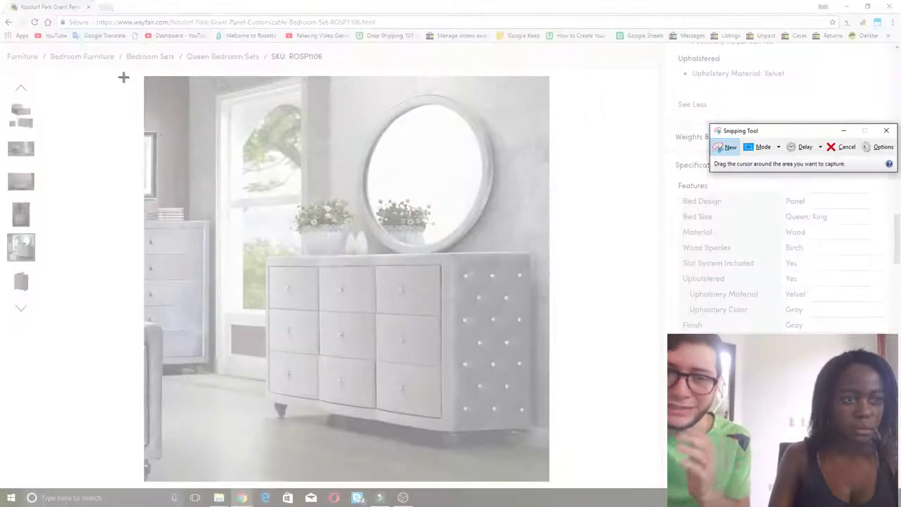
drag(123, 76, 563, 475)
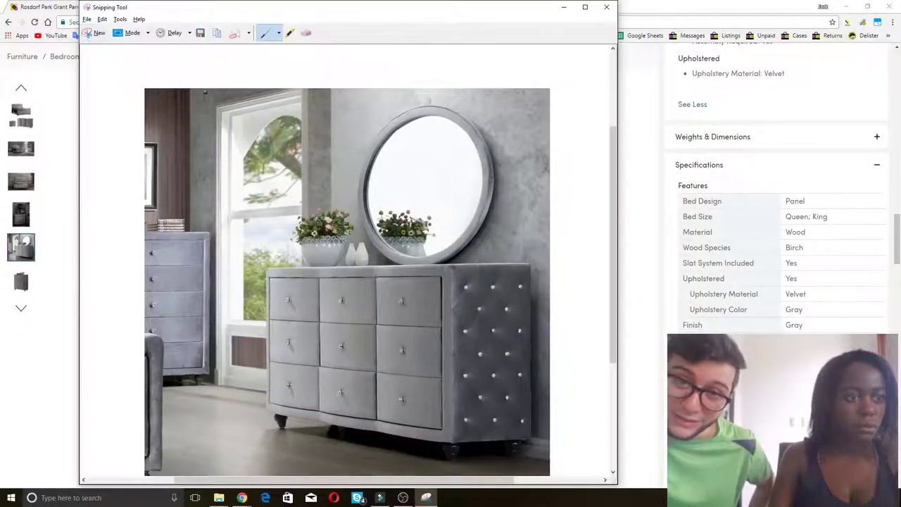
click(87, 19)
click(62, 40)
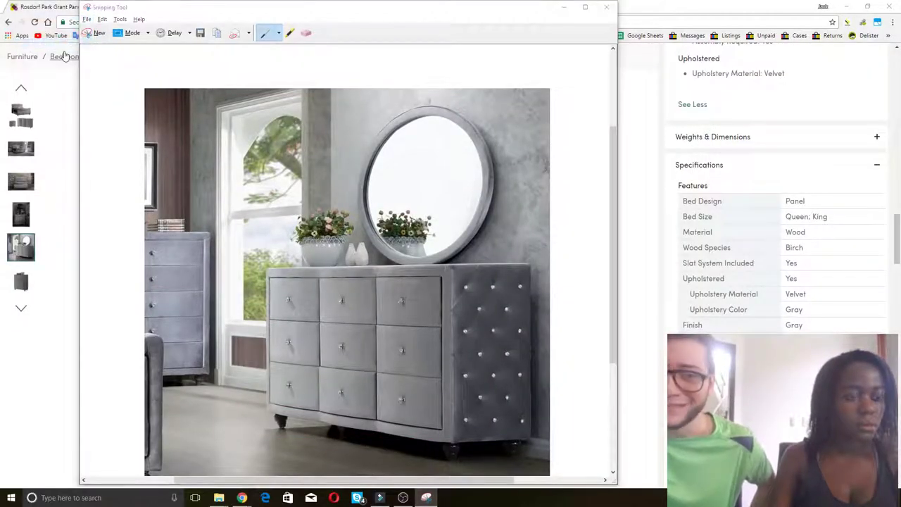
text(5)
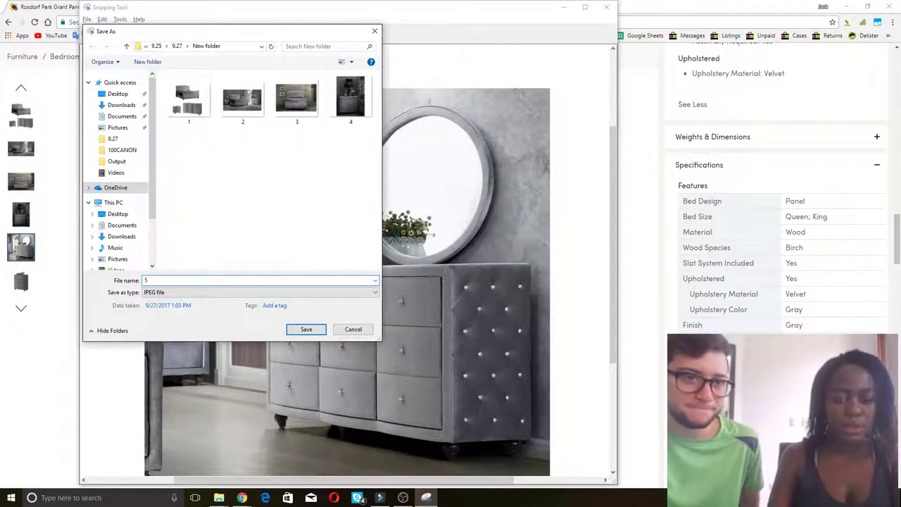
key(Return)
Capture the sixth Wayfair photo, the five-drawer chest, and save it as 6.
key(alt+Tab)
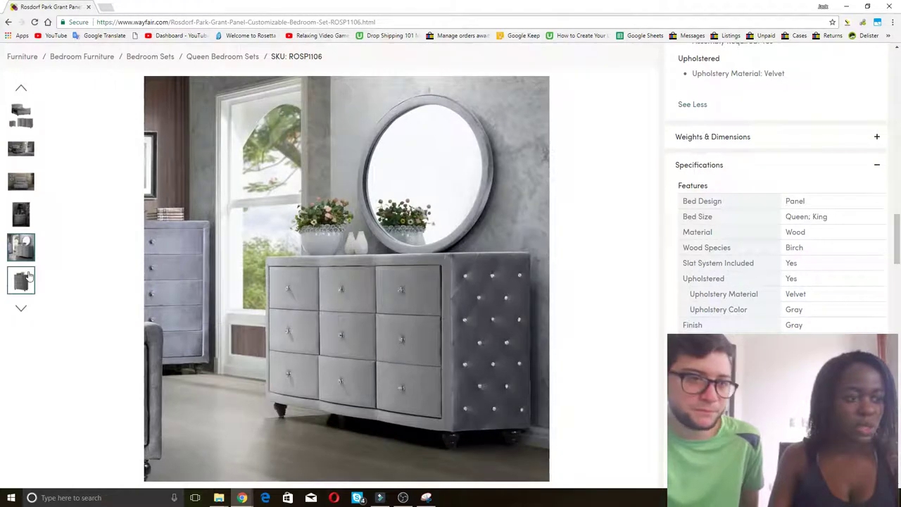
click(28, 276)
key(alt+Tab)
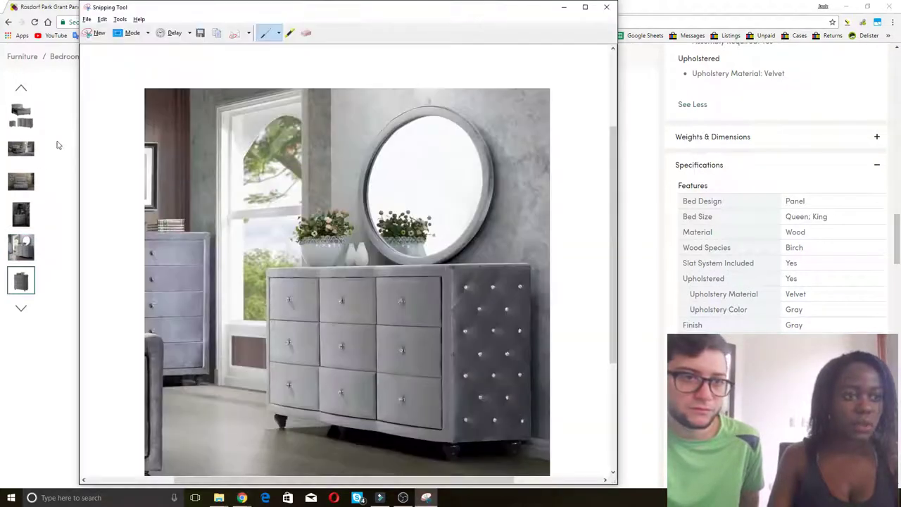
click(96, 33)
drag(140, 85, 579, 473)
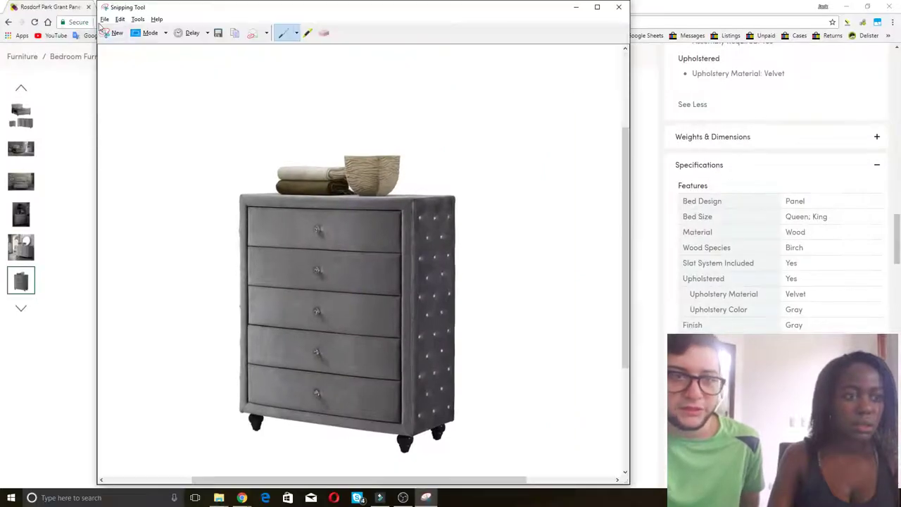
click(104, 19)
click(101, 44)
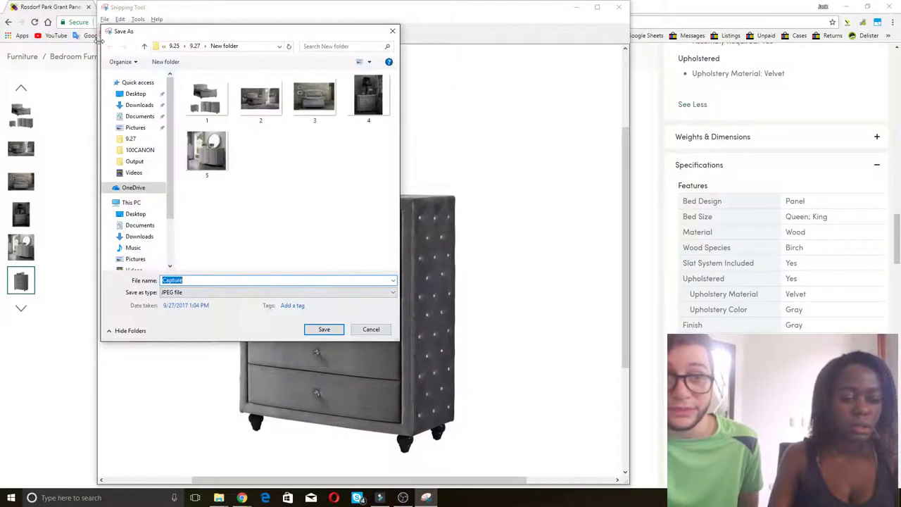
text(6)
key(Return)
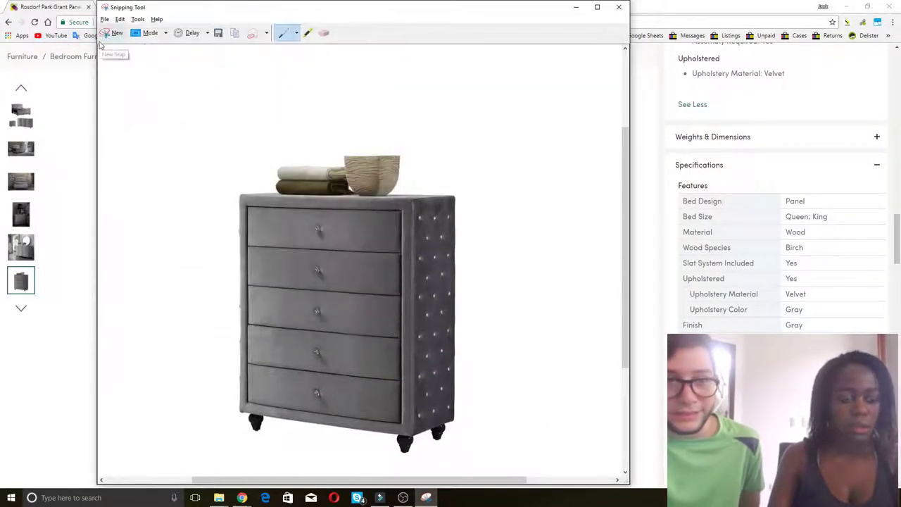
Recheck the Wayfair gallery and product details, and return to the eBay listing form.
click(21, 280)
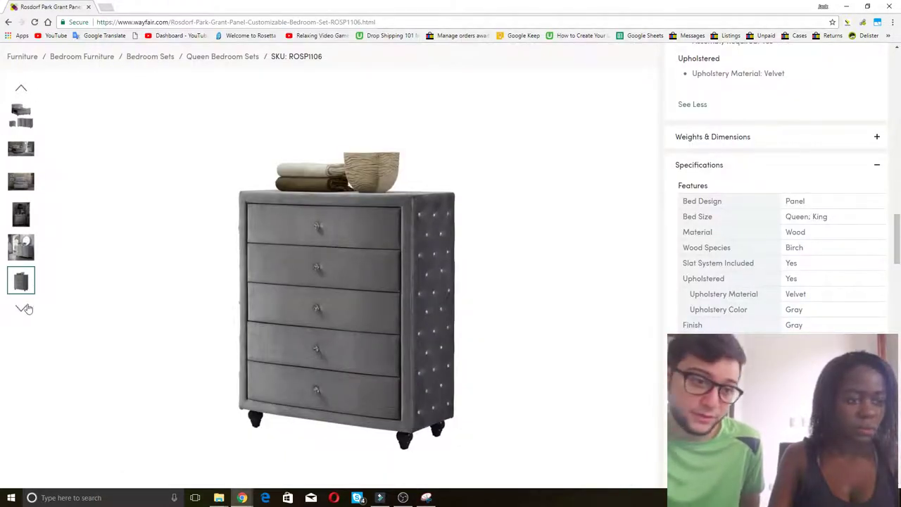
scroll(175, 303, up, 2)
scroll(223, 316, up, 4)
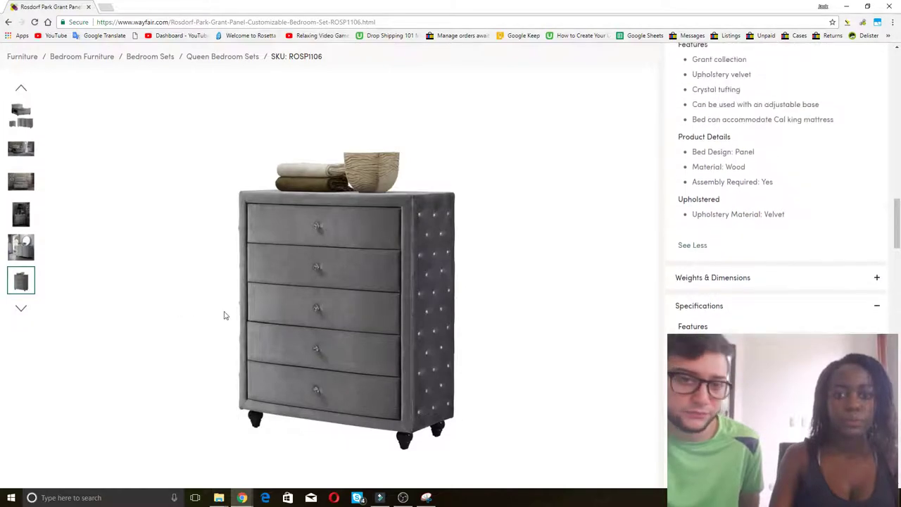
key(alt+Tab)
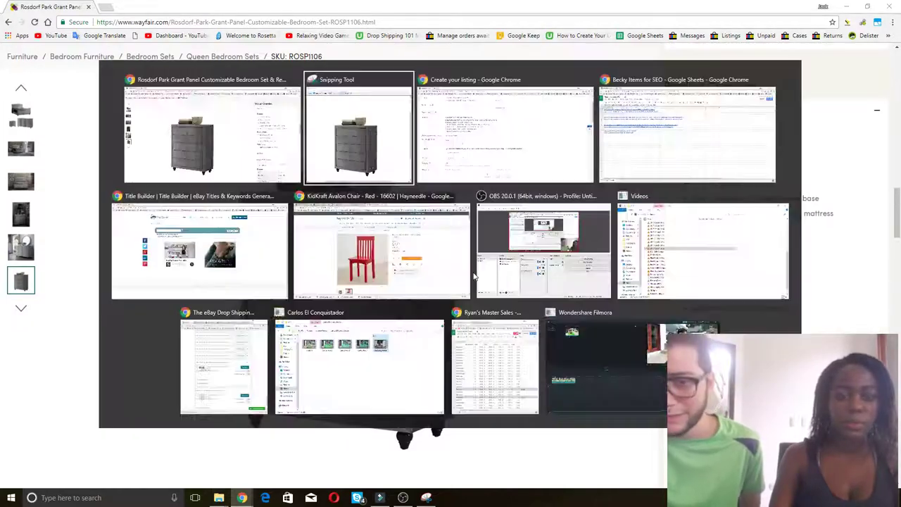
key(alt+Tab)
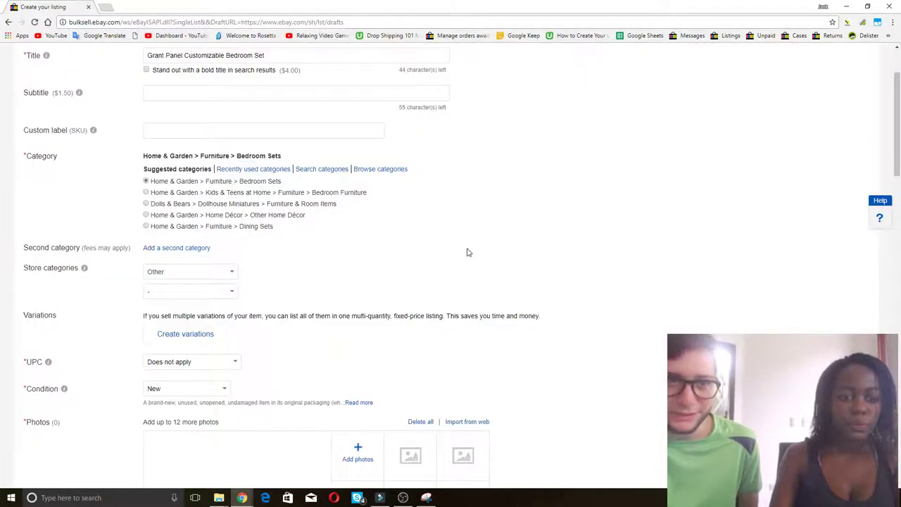
Add photos 1 through 6 from New folder inside the 9.27 folder to the eBay listing.
click(356, 454)
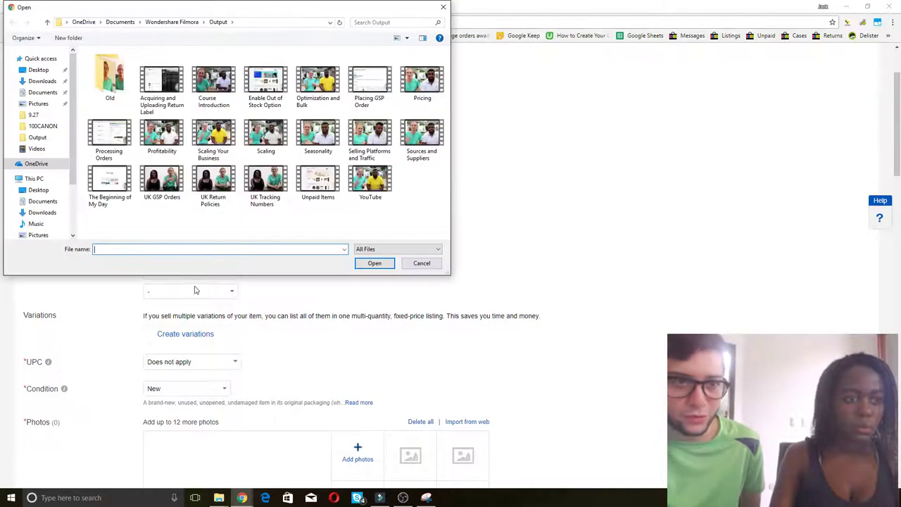
click(34, 114)
click(98, 87)
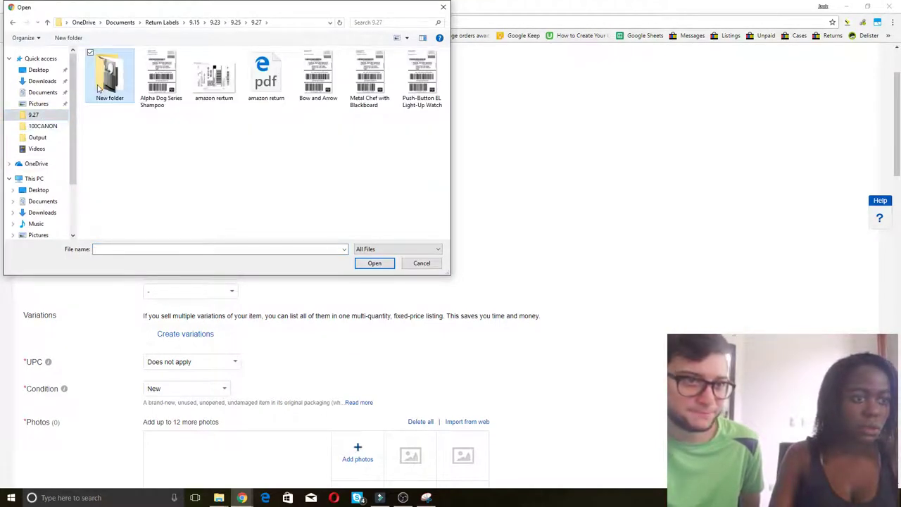
double_click(103, 85)
click(107, 83)
shift+click(372, 92)
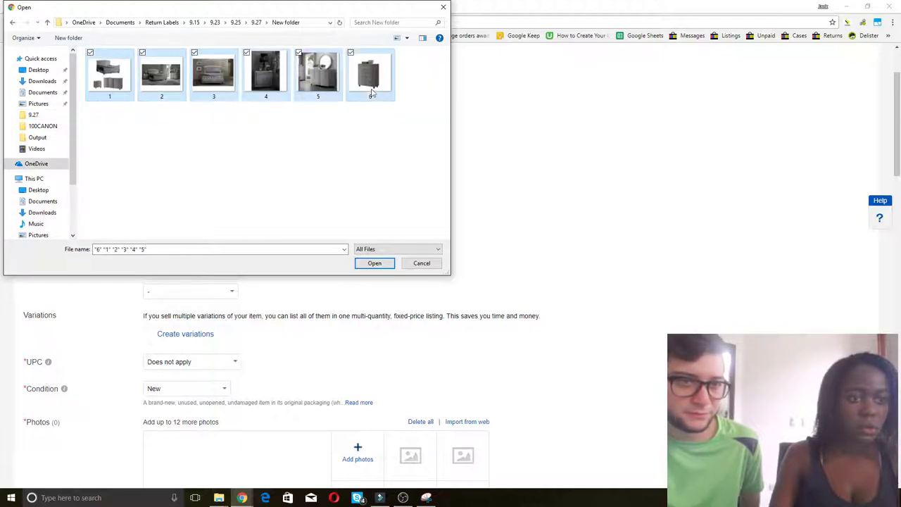
click(373, 263)
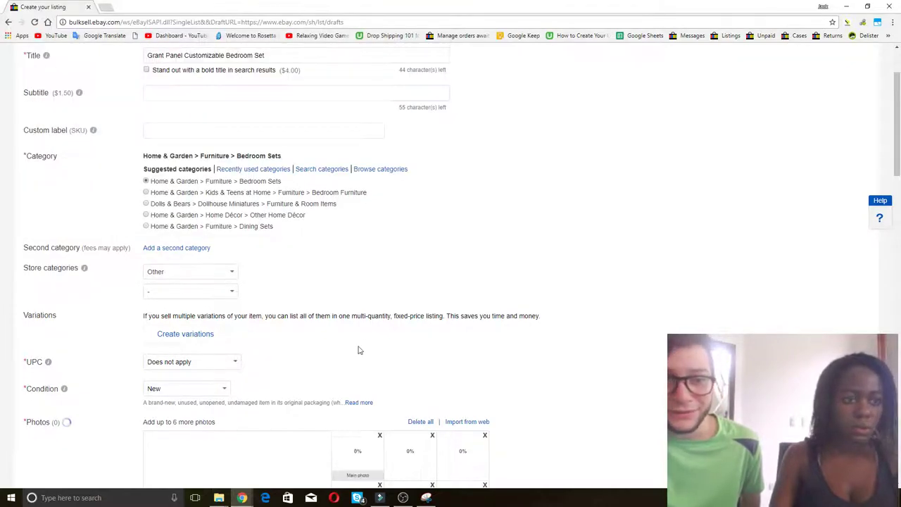
Replace "Grant Panel Customizable" in the listing title with "Luxury Grey Velvet", keeping "Bedroom Set" at the end.
scroll(358, 350, up, 1)
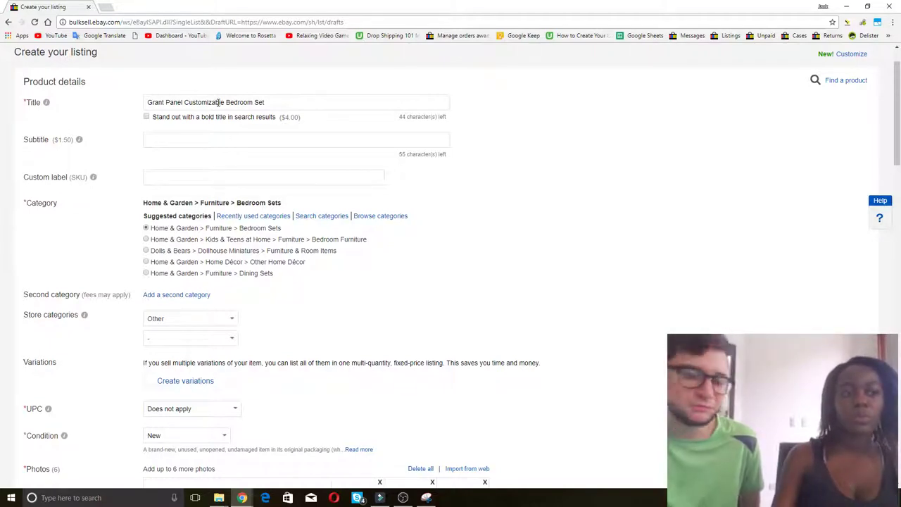
drag(223, 103, 146, 104)
key(BackSpace)
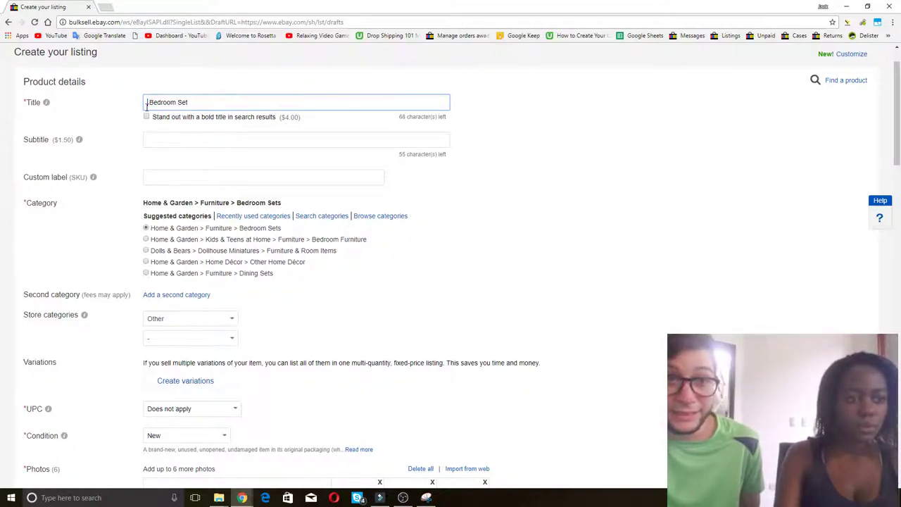
text(Luxury )
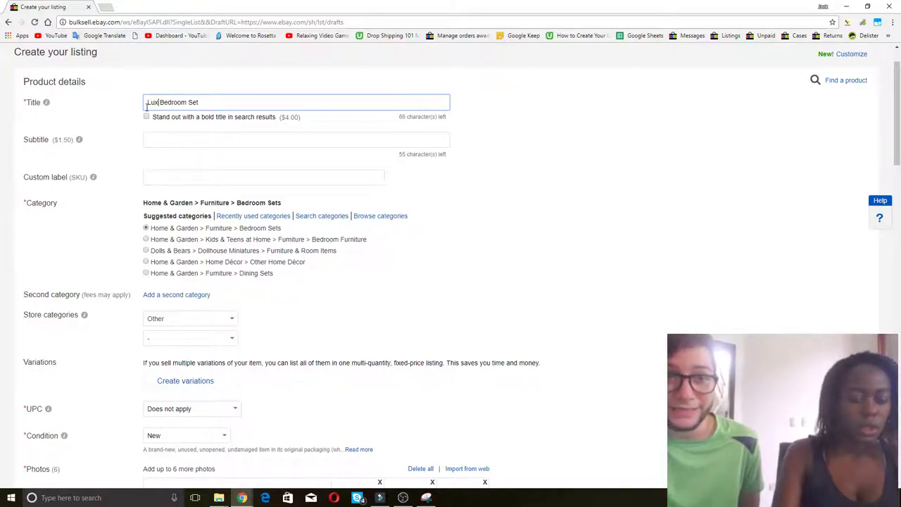
text(Grey )
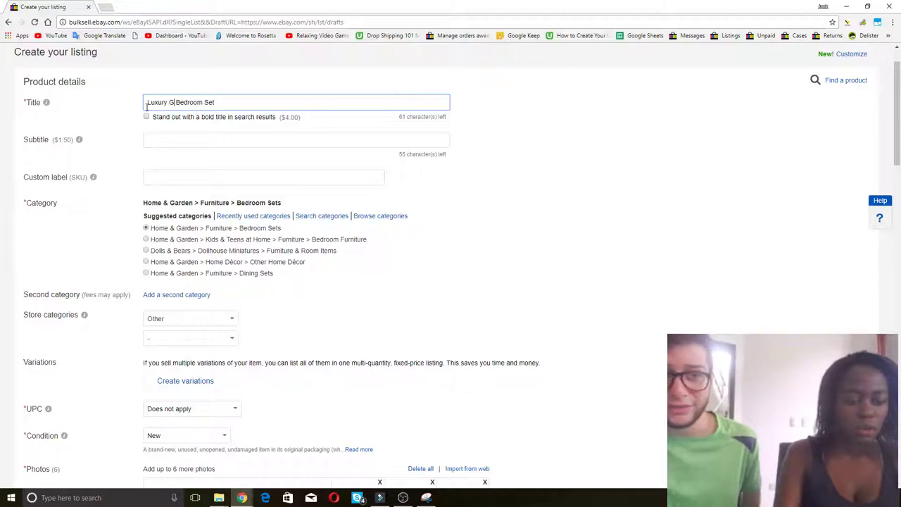
text(Velvet)
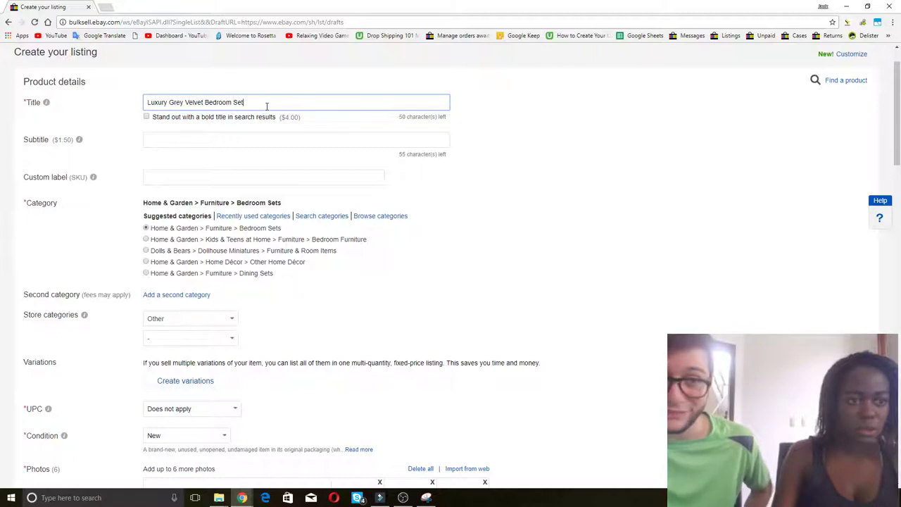
Check the full-set photo on the Wayfair page and append the words King Bed Mattress to the eBay listing title.
key(alt+Tab)
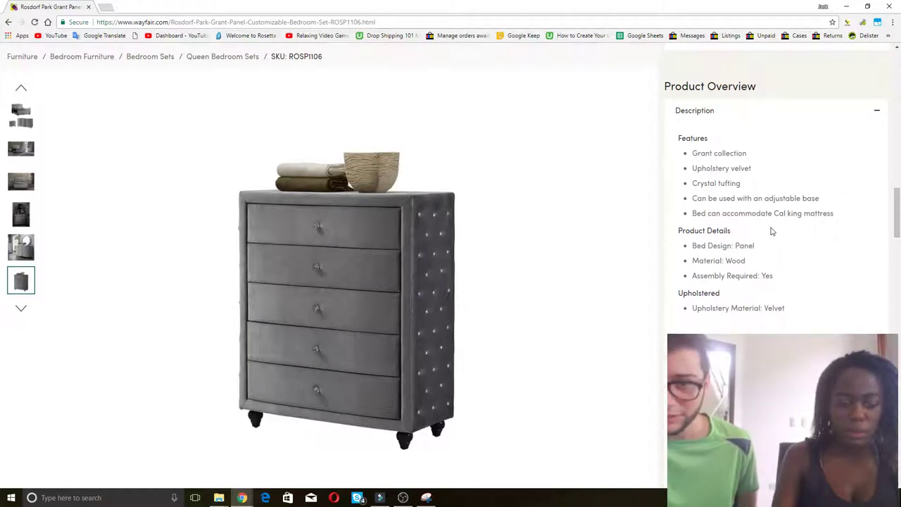
click(26, 121)
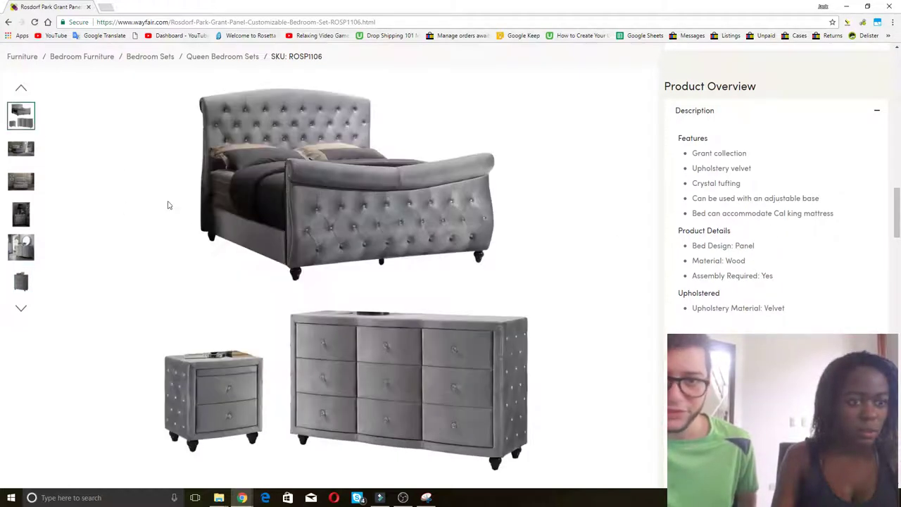
key(alt+Tab)
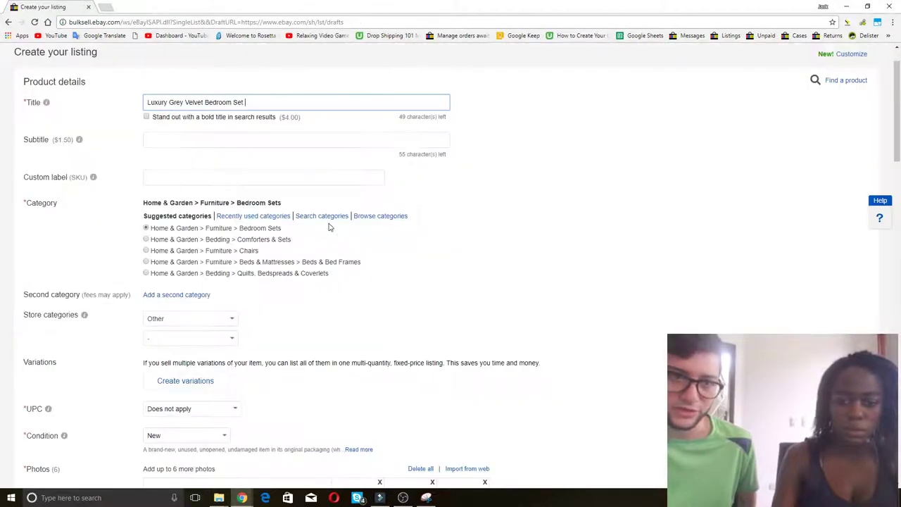
key(alt+Tab)
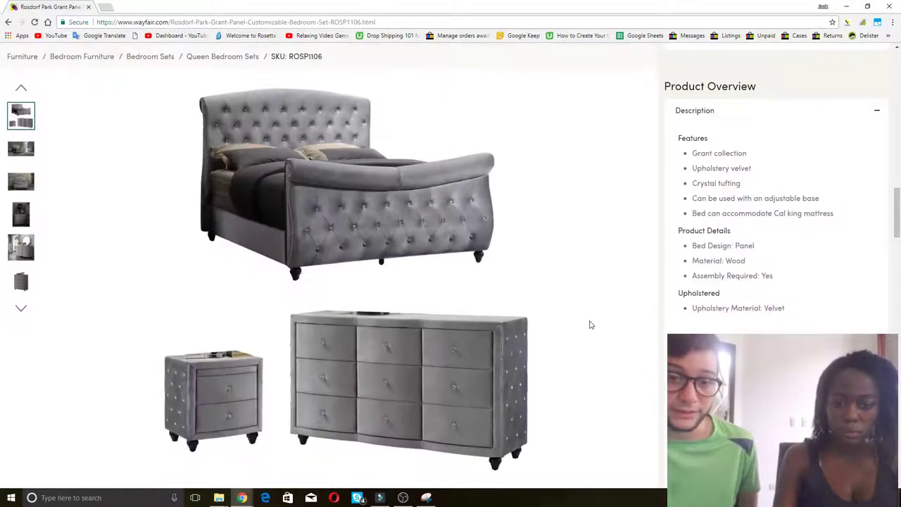
key(alt+Tab)
text(Kin)
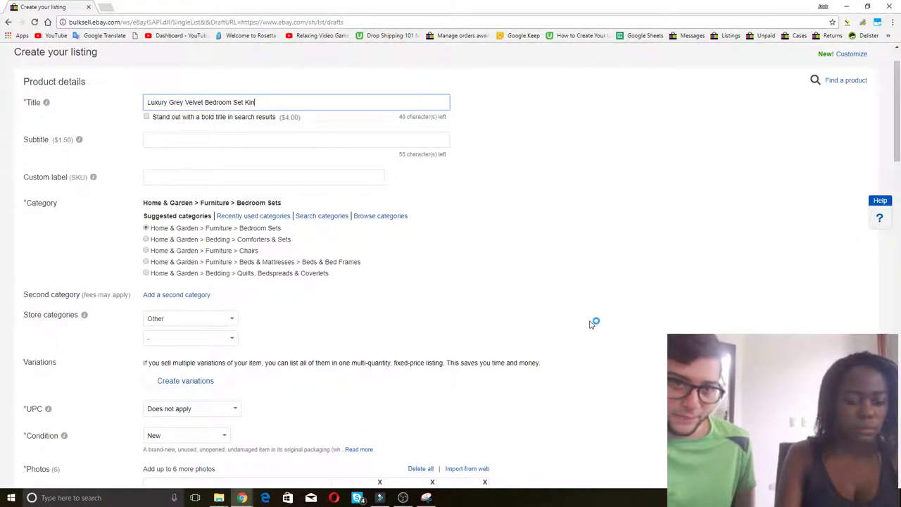
text(g Be)
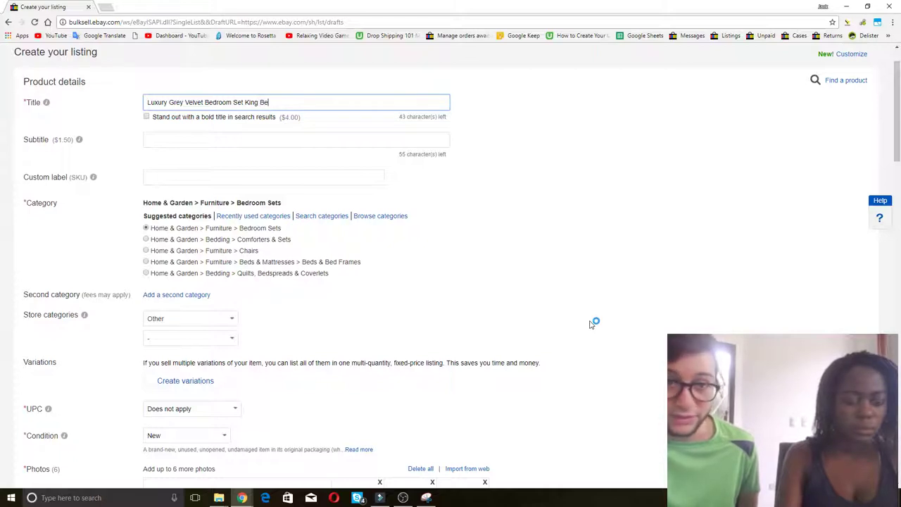
text(d Mattress)
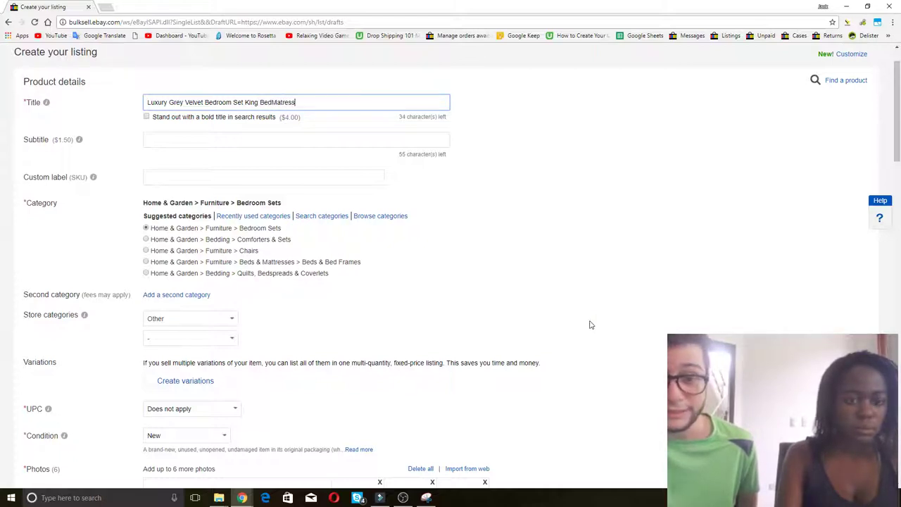
Correct the spacing and spelling at the title's end to read "King Bed Mattress".
click(273, 102)
click(284, 103)
text(t)
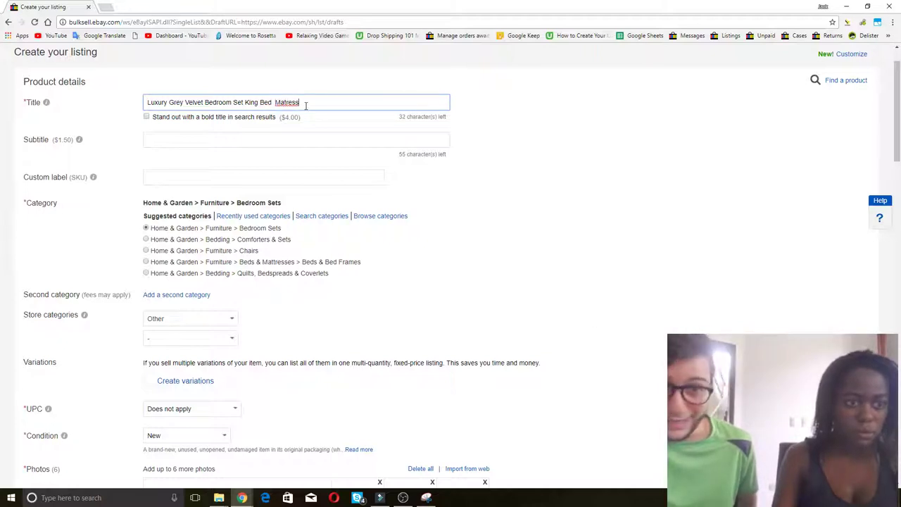
click(276, 102)
key(BackSpace)
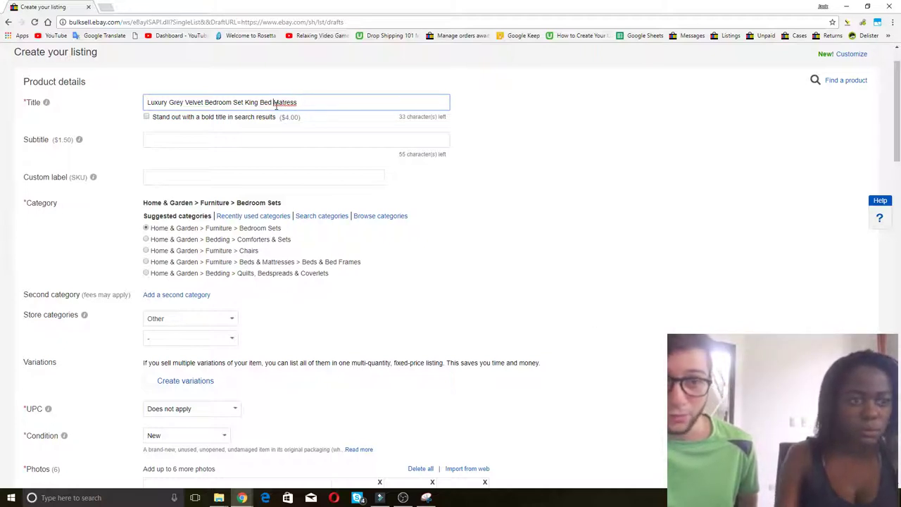
click(285, 103)
text(r)
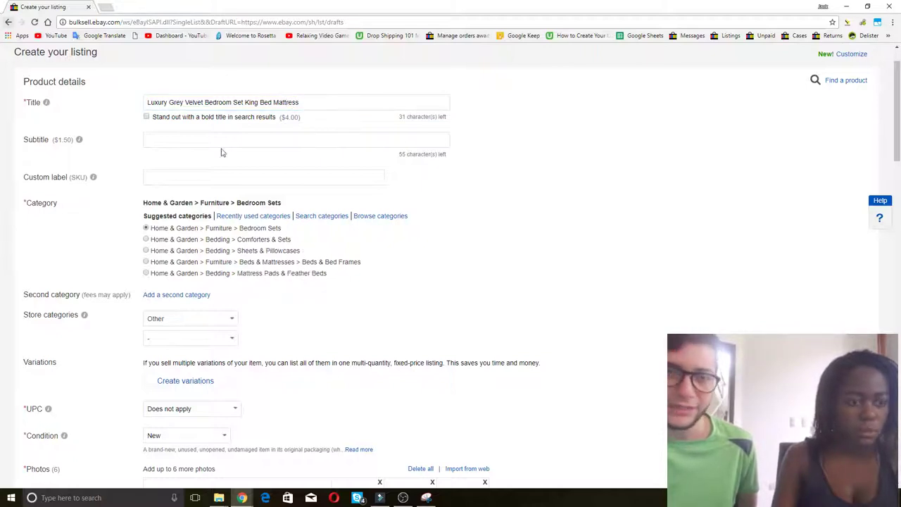
Review the bedroom set's description, specifications and brand information on the Wayfair page, and return to the eBay listing form.
key(alt+Tab)
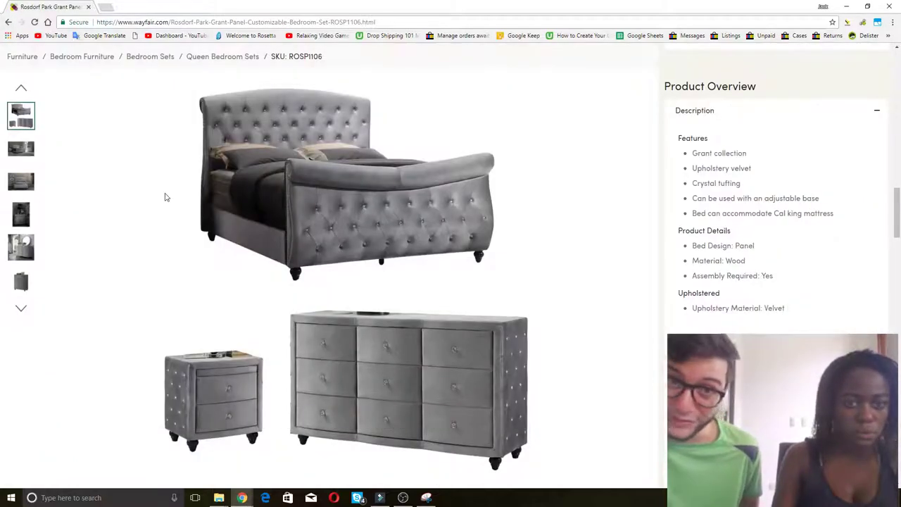
scroll(165, 197, down, 1)
scroll(165, 197, down, 3)
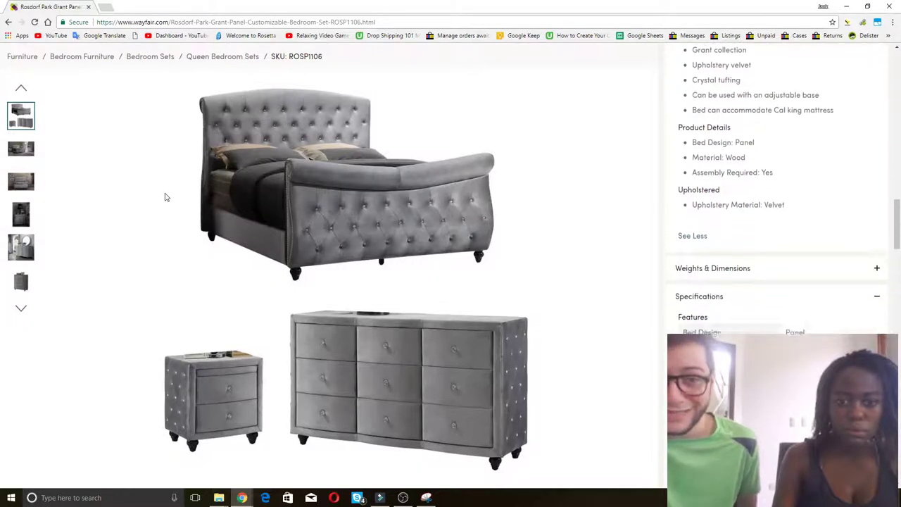
scroll(165, 197, down, 2)
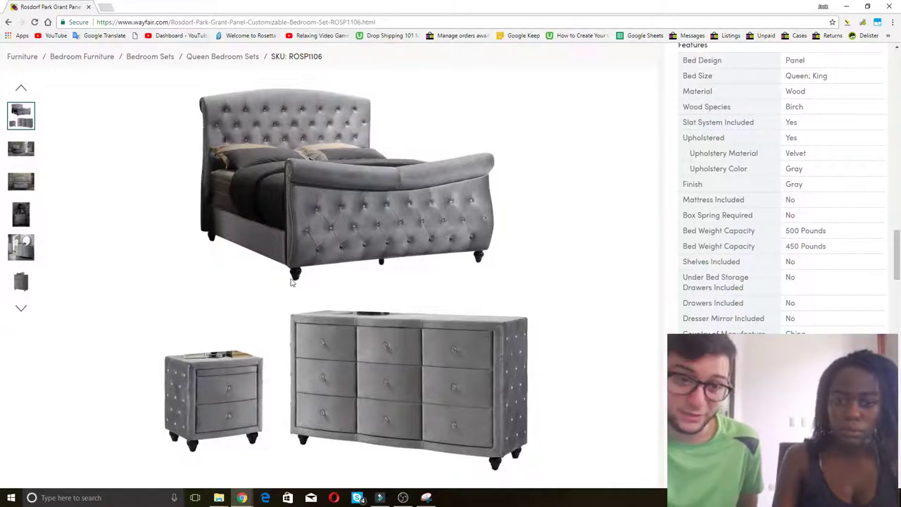
scroll(292, 281, down, 3)
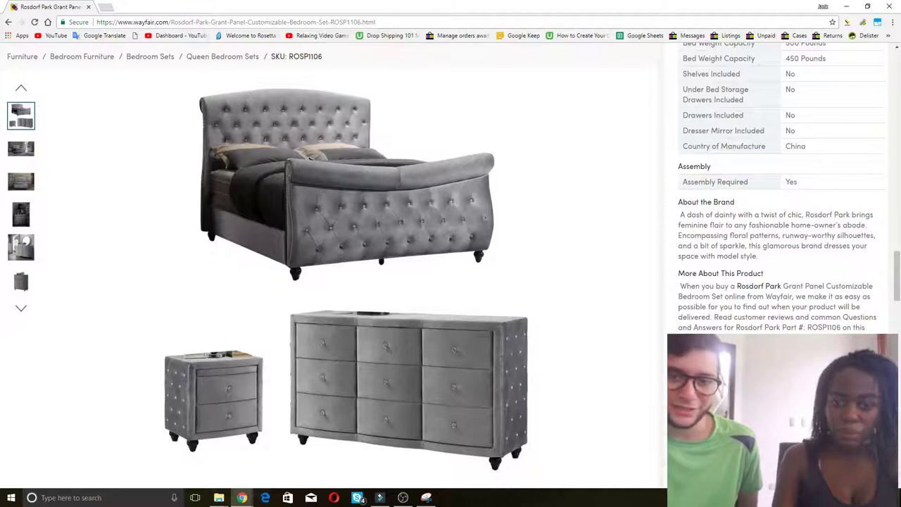
scroll(774, 211, down, 1)
scroll(619, 332, down, 2)
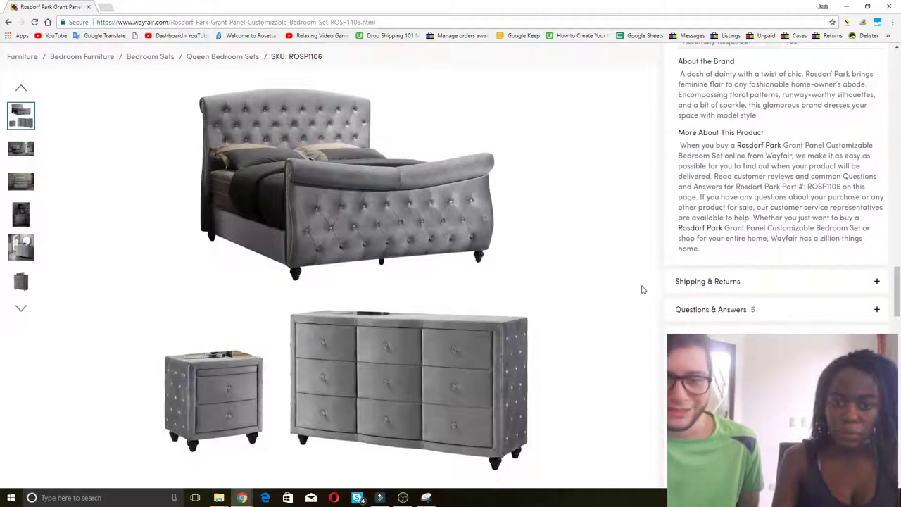
scroll(200, 288, up, 12)
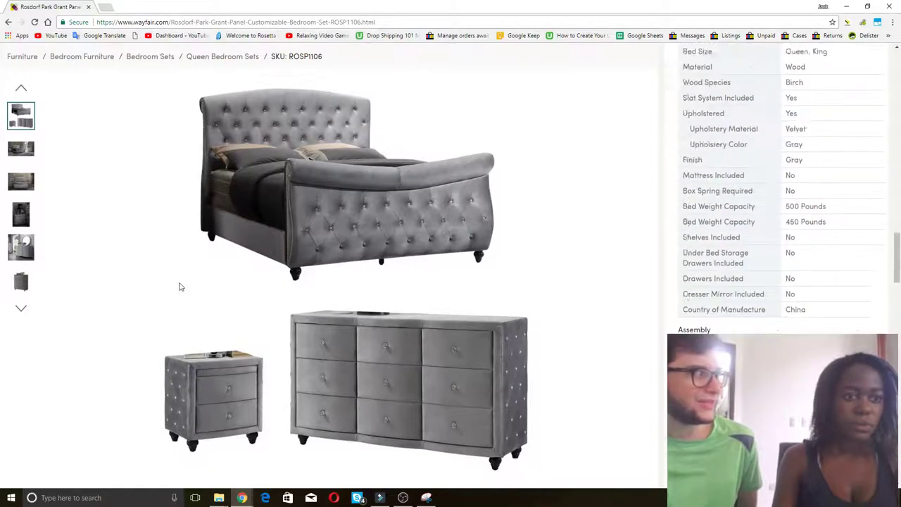
scroll(179, 287, up, 4)
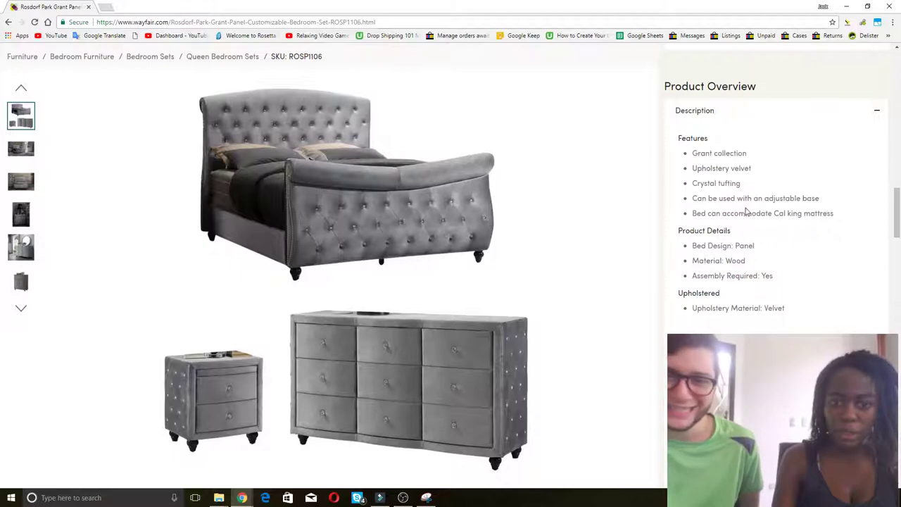
scroll(749, 295, up, 6)
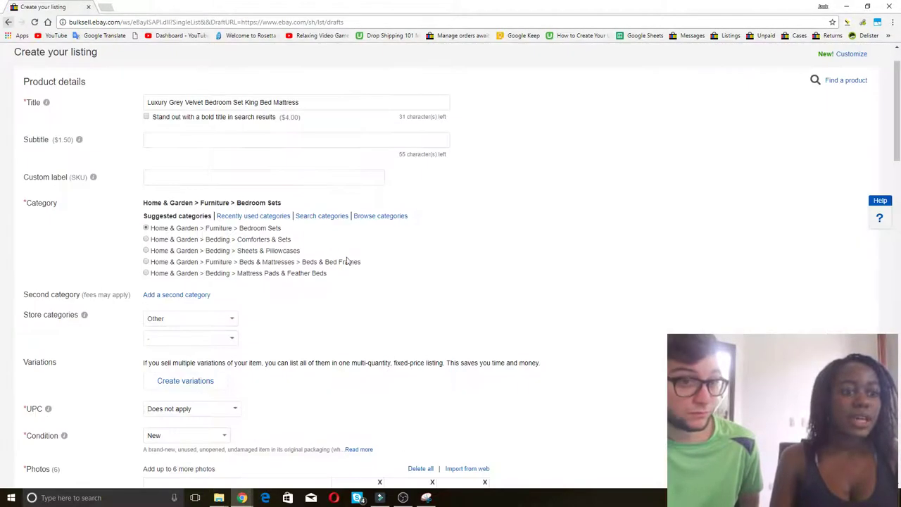
Insert "Furniture 3 Piece Suite" before "Set" in the listing title and add "New" at its end.
click(332, 100)
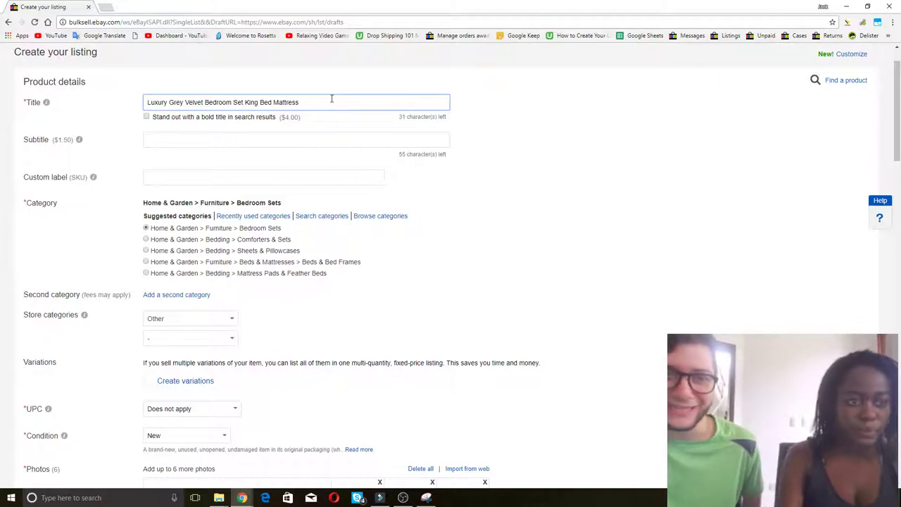
click(234, 103)
text(Furniture)
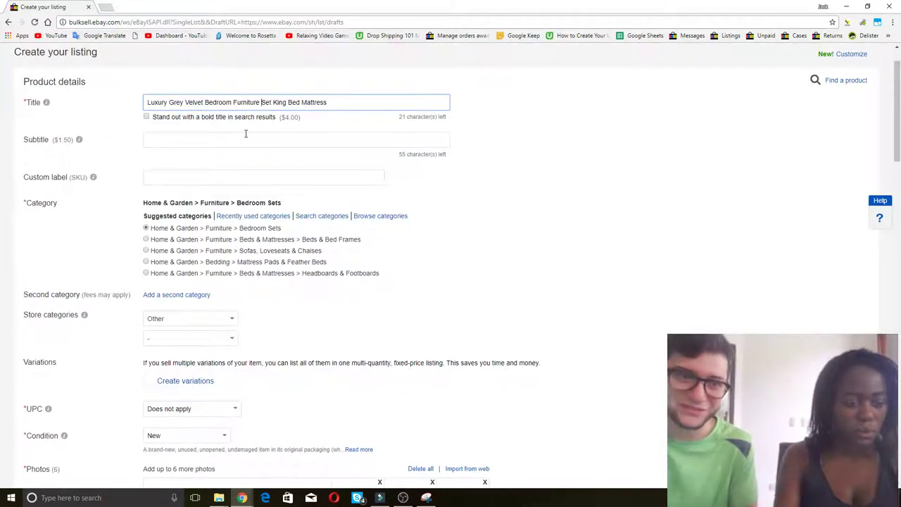
text(3)
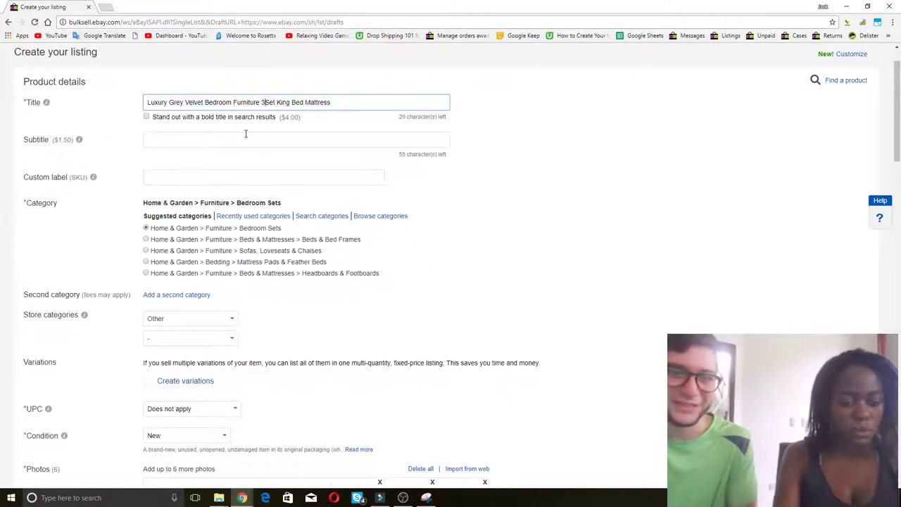
text( Piece )
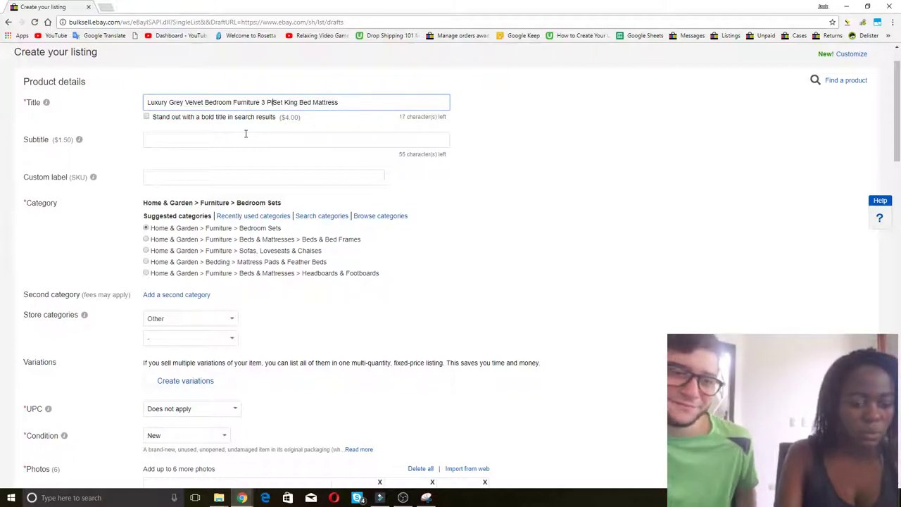
text(Suite)
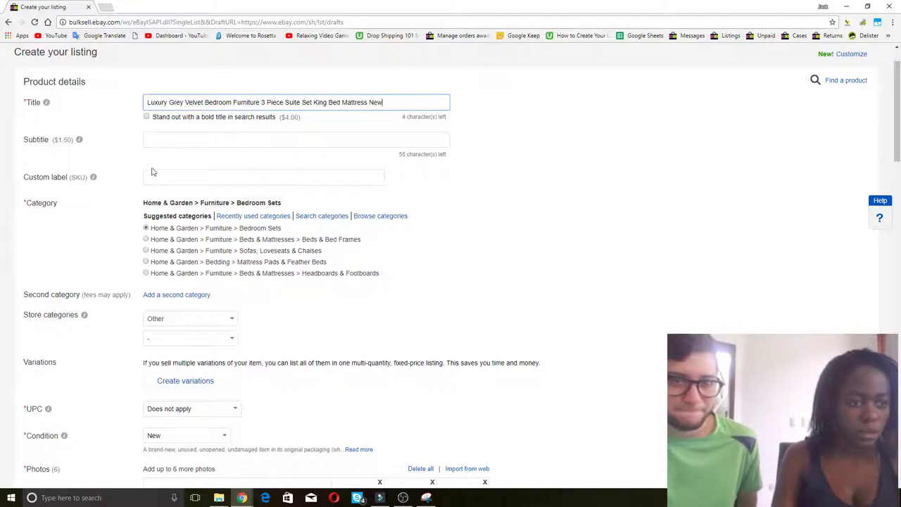
Set the Number of Pieces item specific to 3.
scroll(145, 173, down, 1)
scroll(153, 185, down, 6)
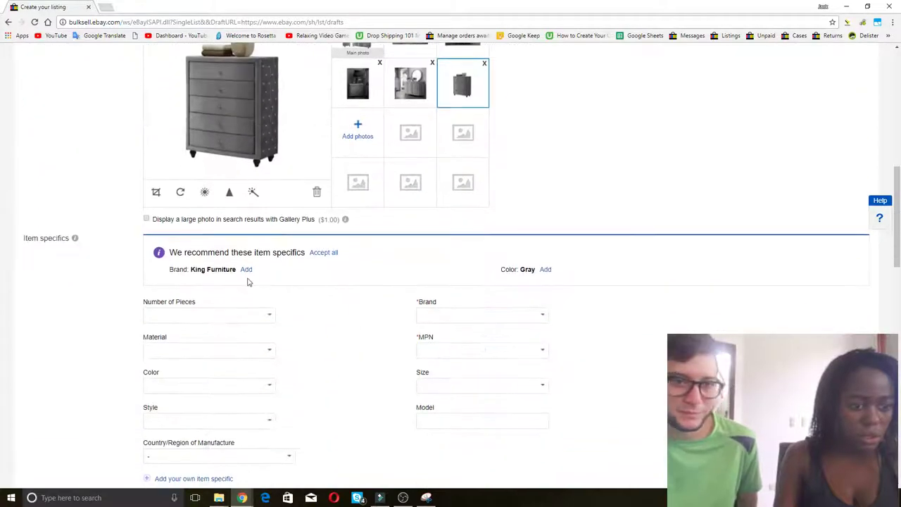
scroll(259, 281, down, 2)
click(268, 226)
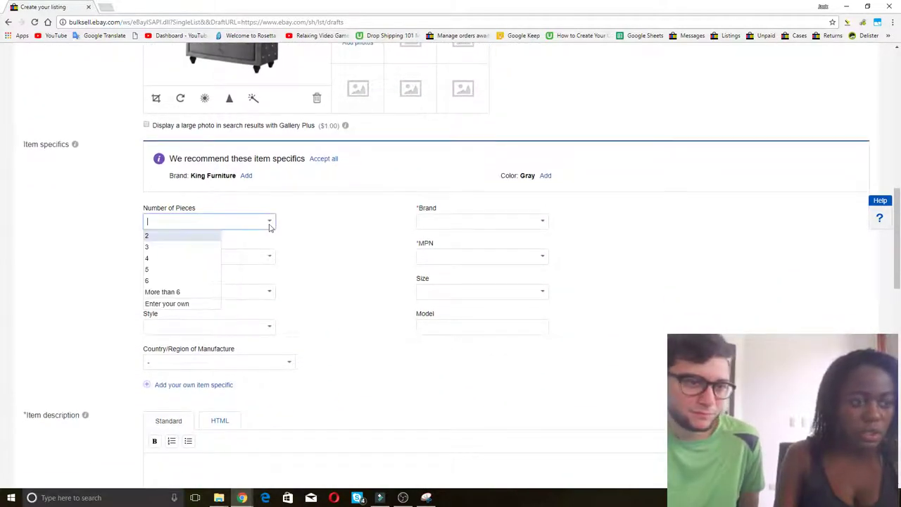
click(178, 266)
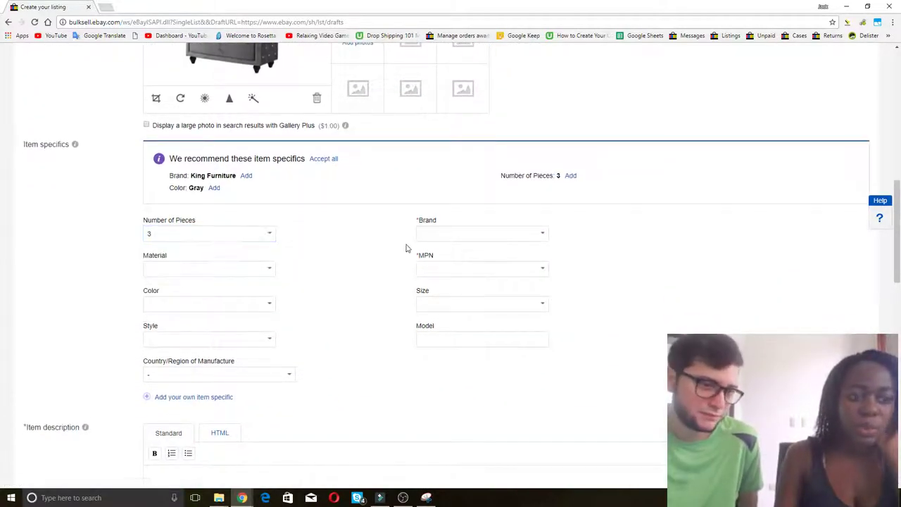
Copy the brand name from the Wayfair product page into the listing's Brand item specific so it reads "Rosdorf Park".
key(alt+Tab)
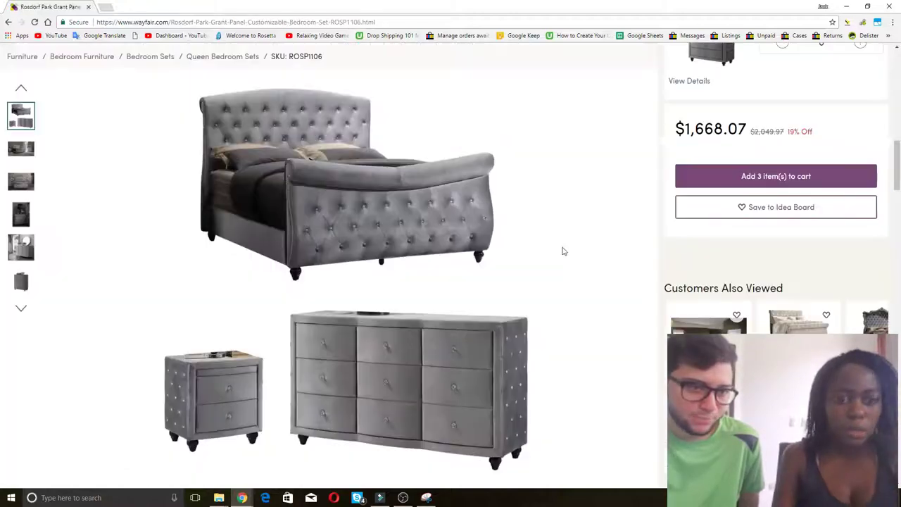
scroll(585, 316, up, 8)
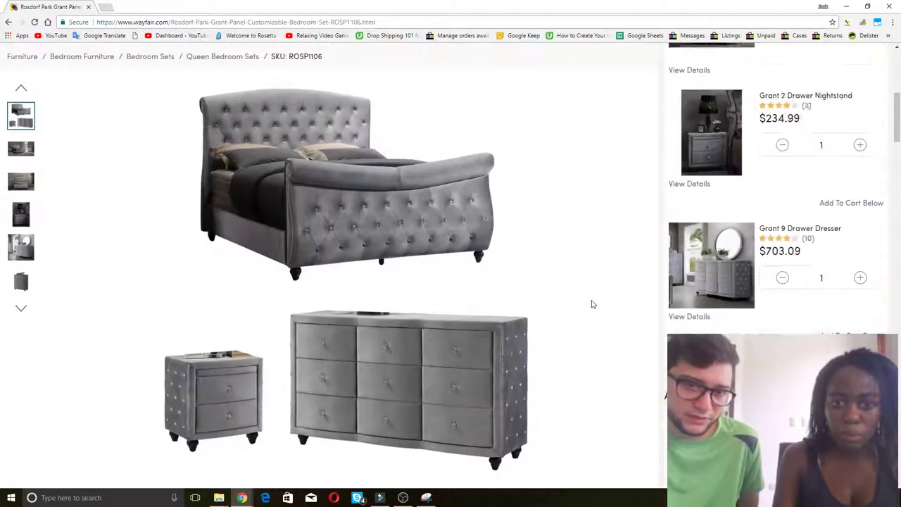
scroll(592, 304, up, 4)
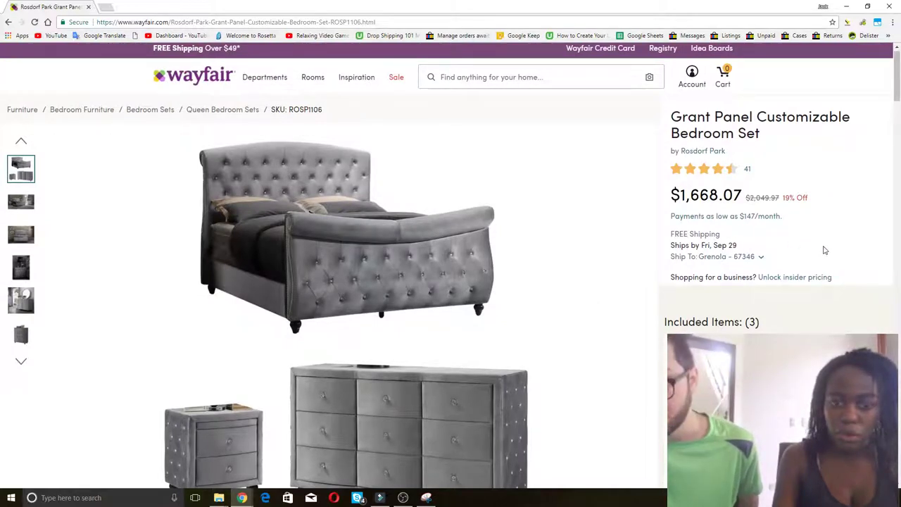
drag(726, 151, 686, 155)
key(ctrl+c)
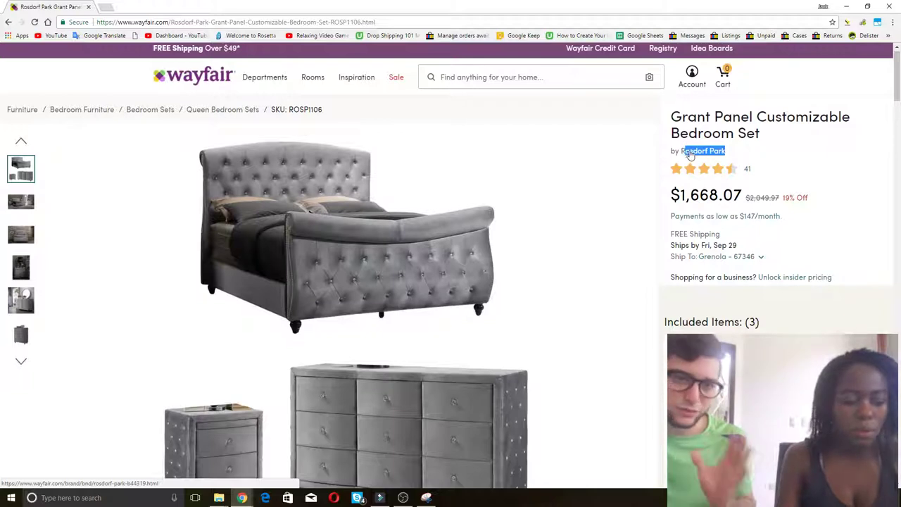
key(alt+Tab)
click(520, 237)
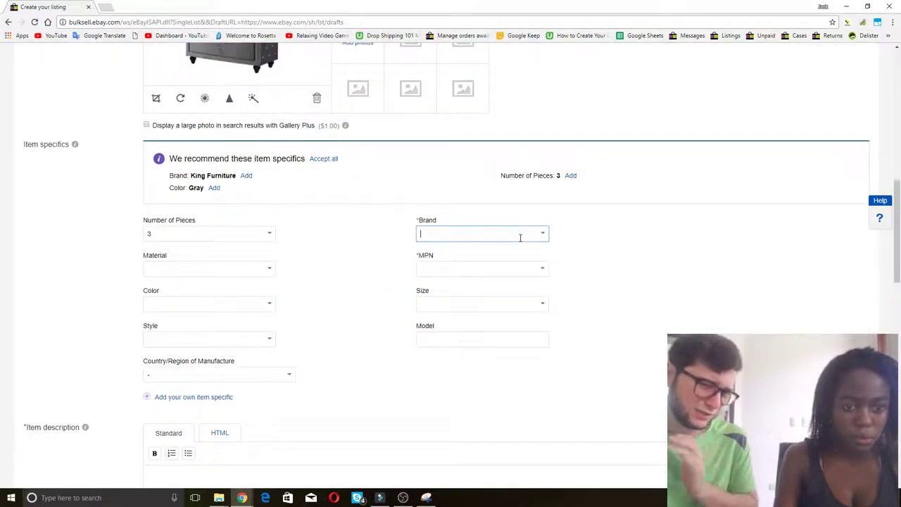
key(ctrl+v)
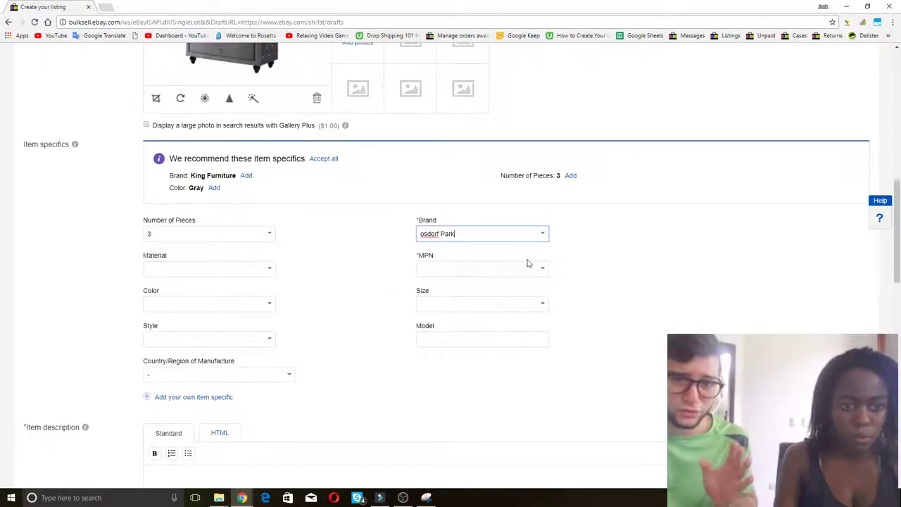
click(420, 233)
text(R)
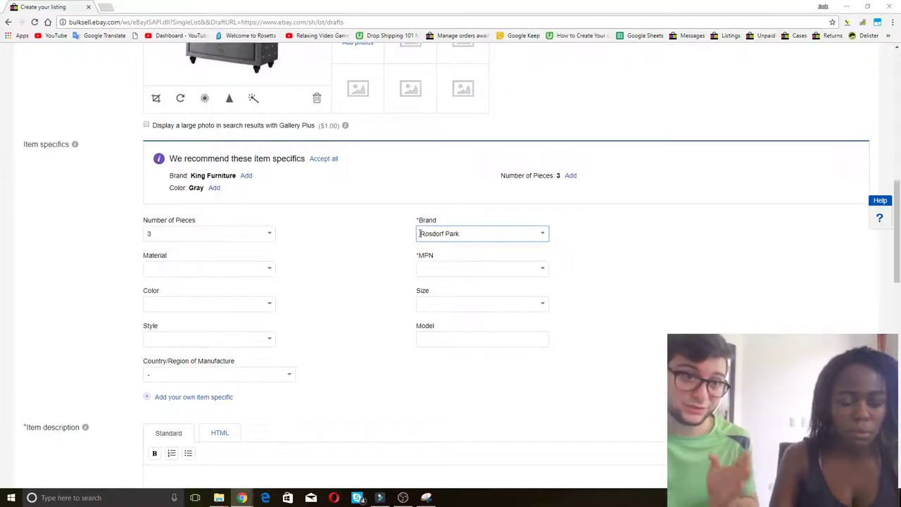
Copy the part number ROSP1106 from the Wayfair page's product information into the listing's MPN item specific.
key(alt+Tab)
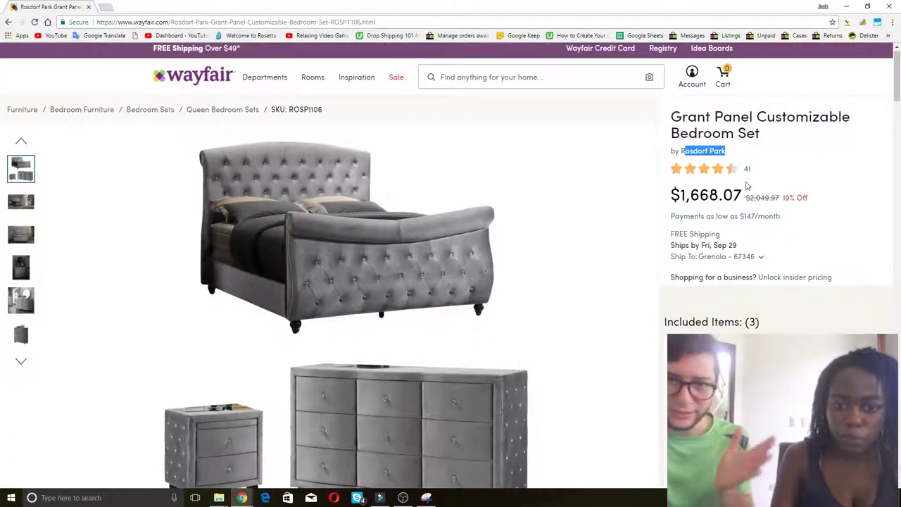
scroll(759, 245, down, 3)
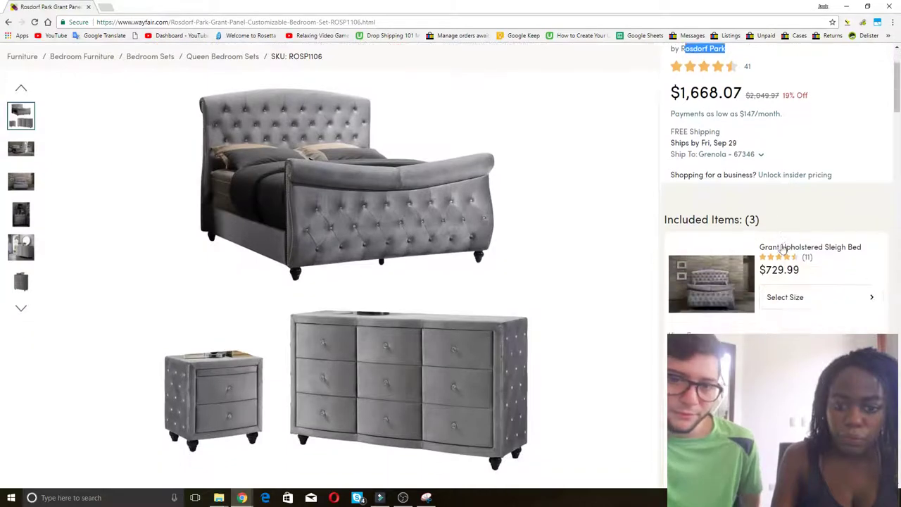
scroll(802, 266, down, 10)
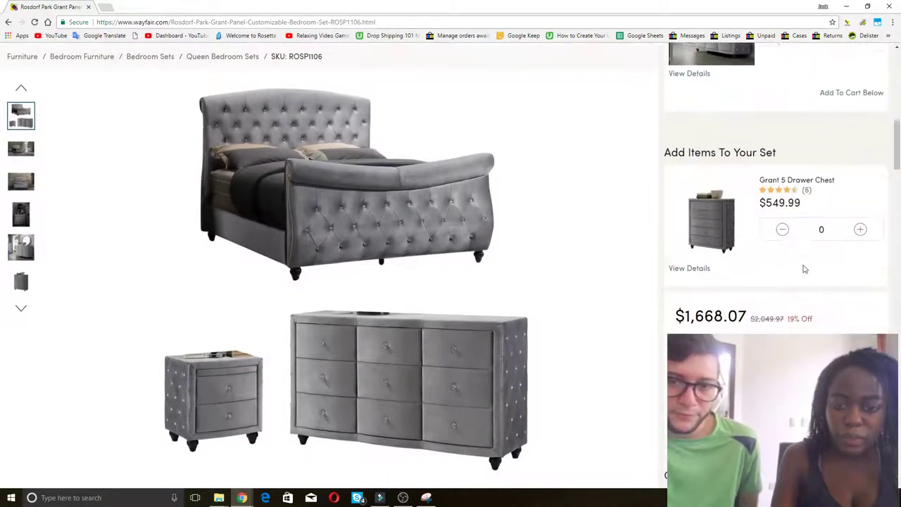
scroll(802, 274, down, 8)
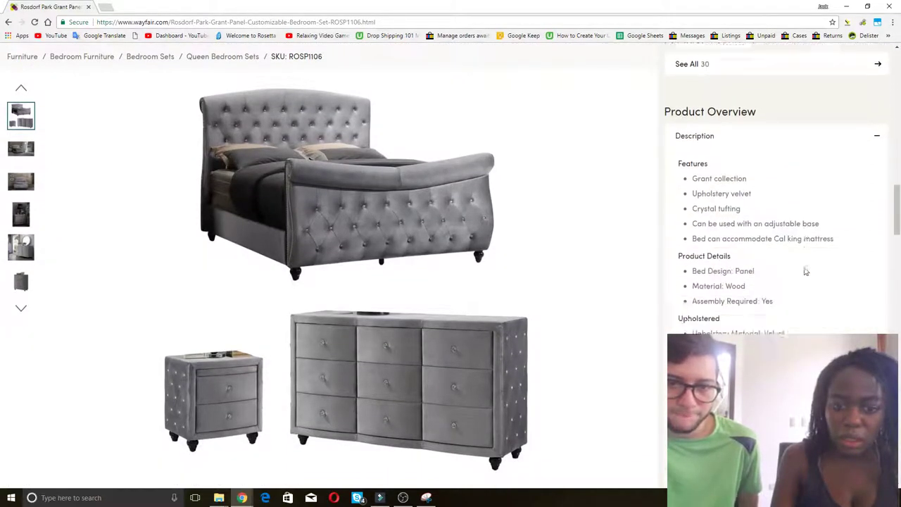
scroll(799, 284, down, 1)
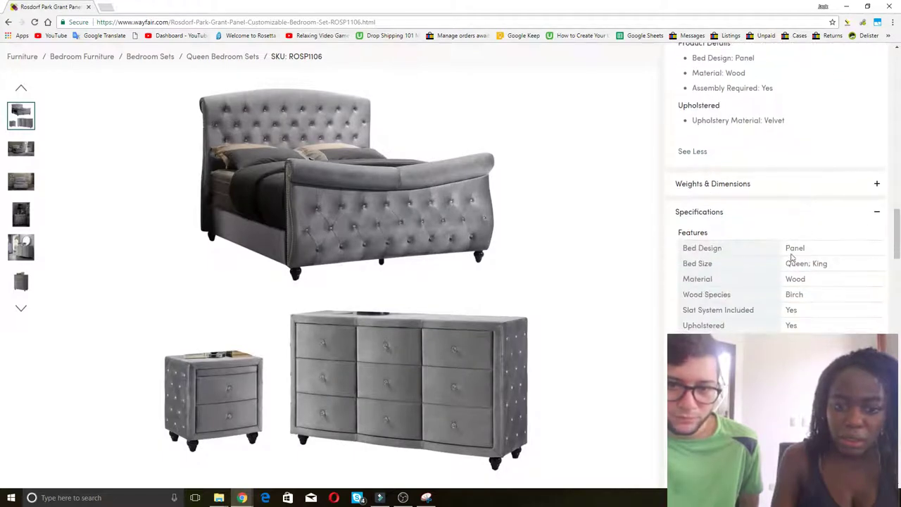
scroll(792, 259, down, 7)
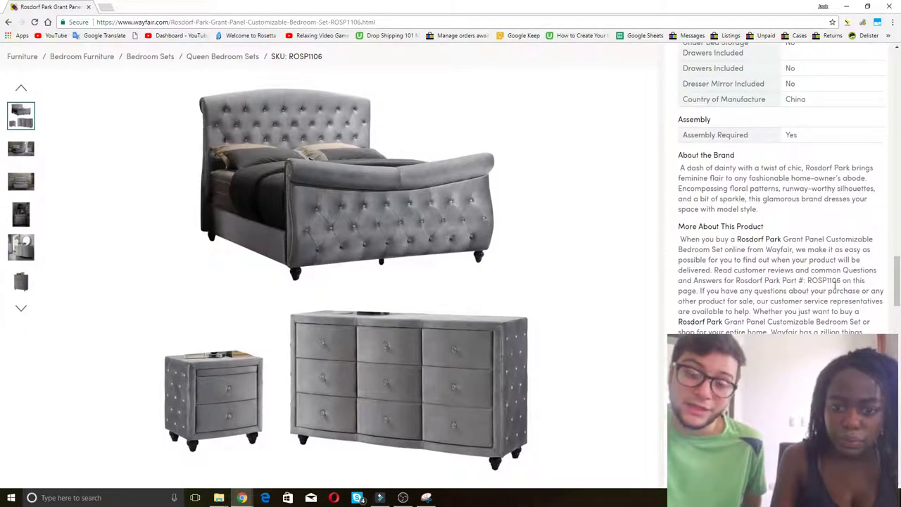
drag(842, 280, 808, 280)
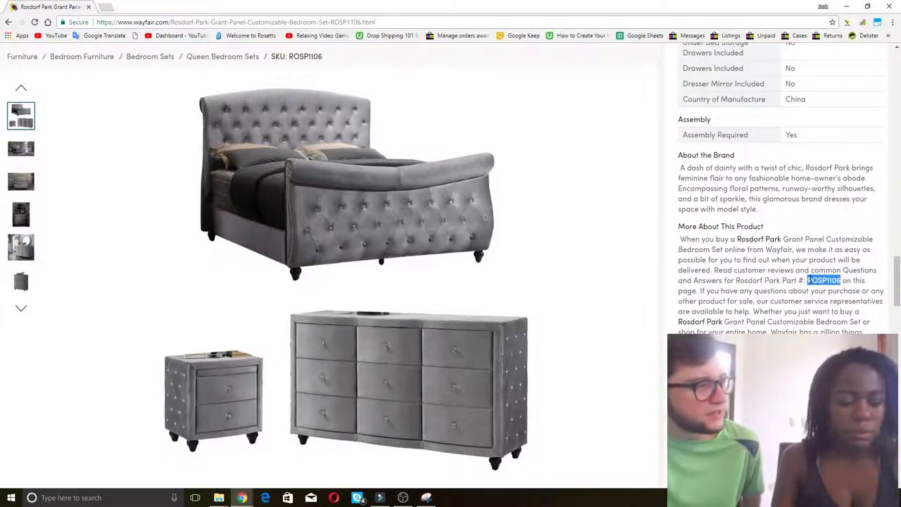
key(alt+Tab)
key(Tab)
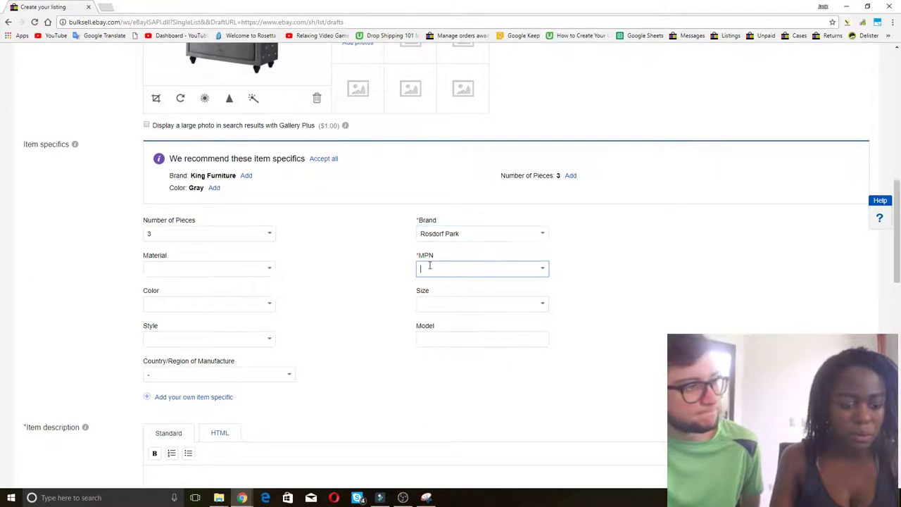
text(v)
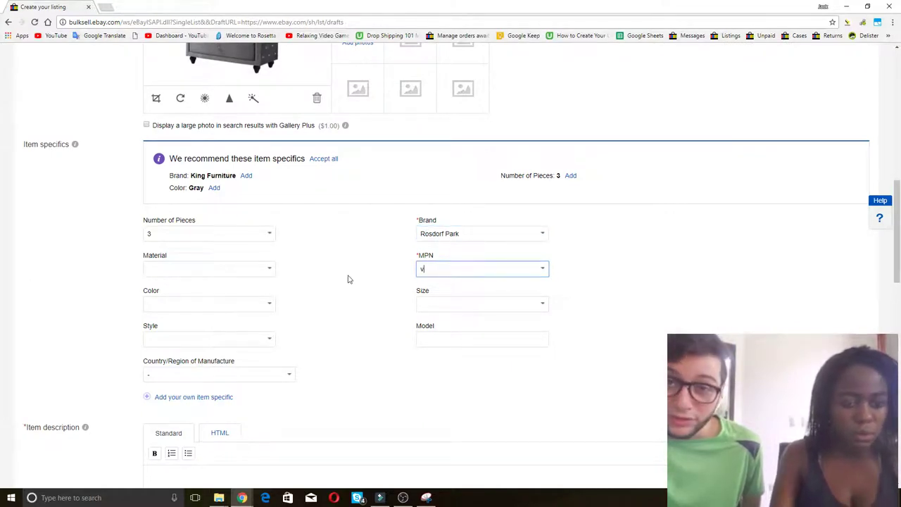
key(BackSpace)
key(alt+Tab)
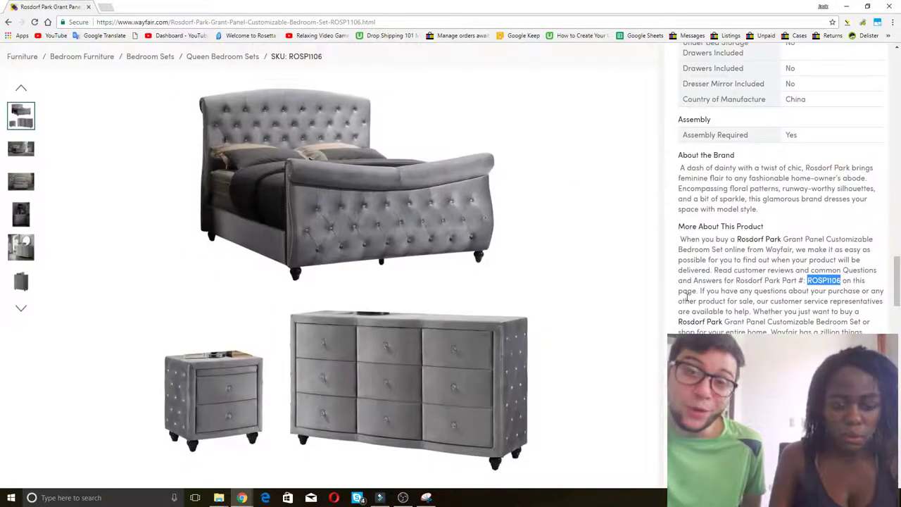
key(ctrl+c)
key(alt+Tab)
key(ctrl+v)
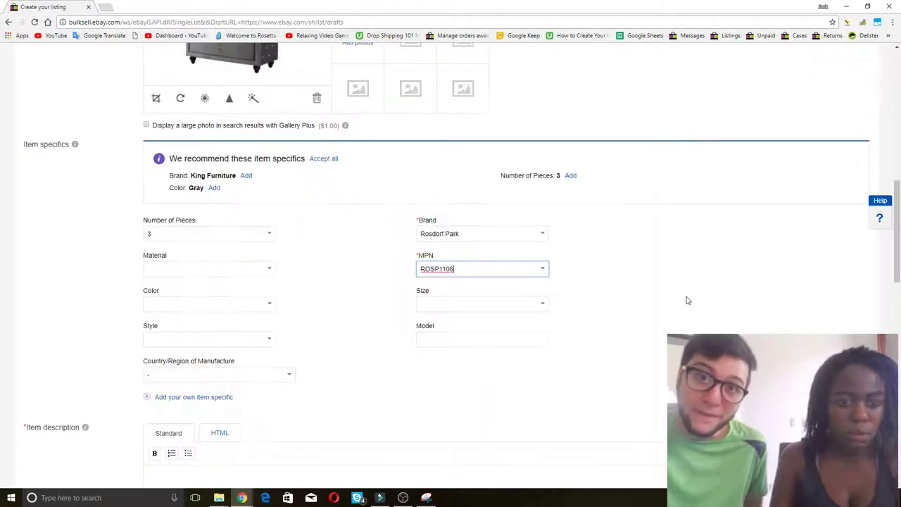
Set the Material item specific to Wood and the Color to Gray.
click(270, 268)
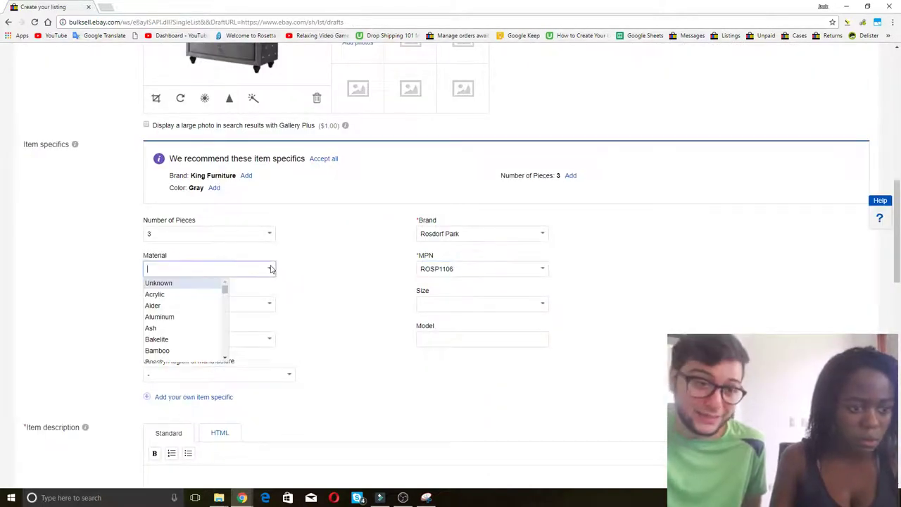
text(W)
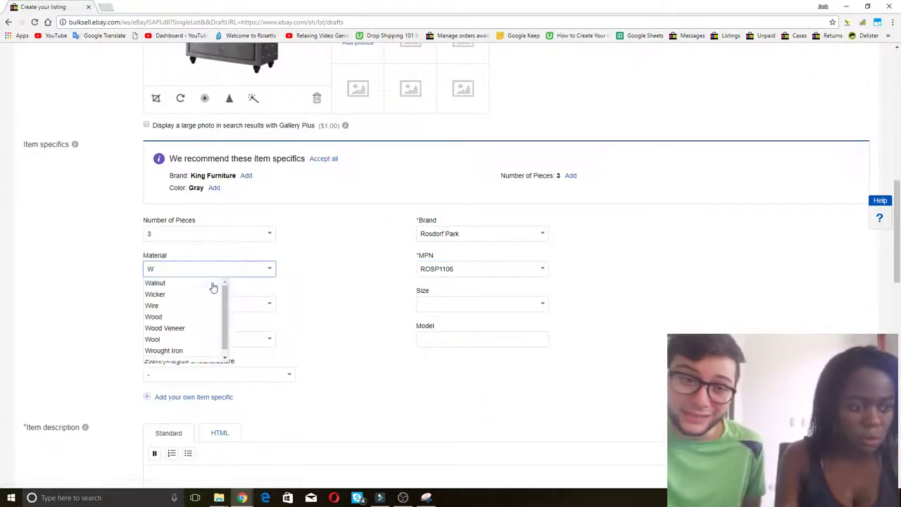
click(176, 317)
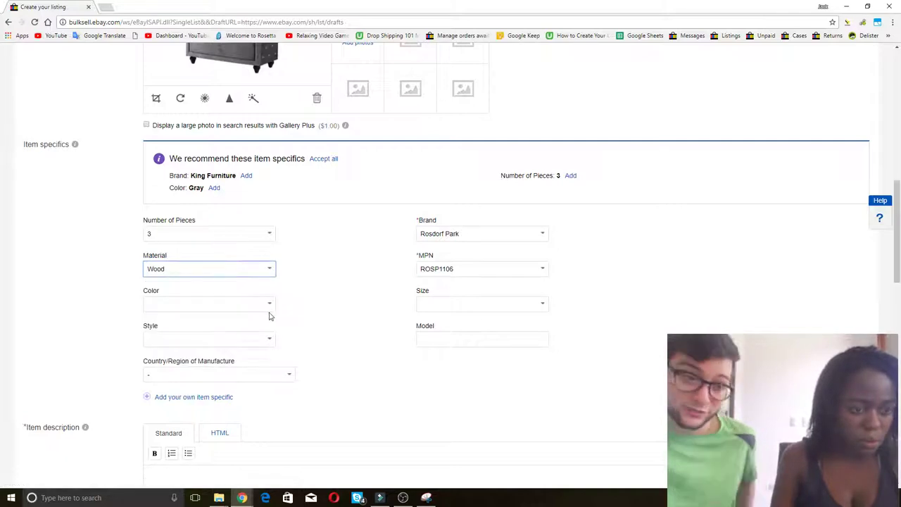
click(270, 308)
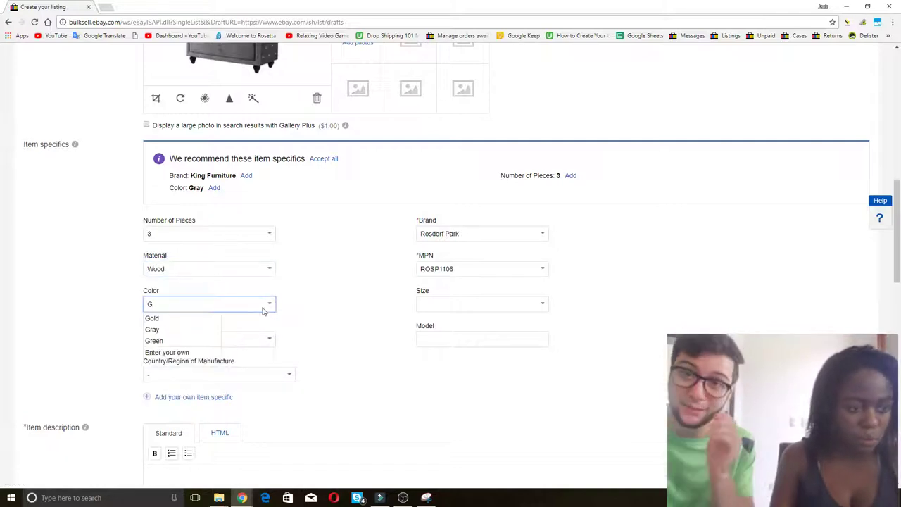
click(201, 334)
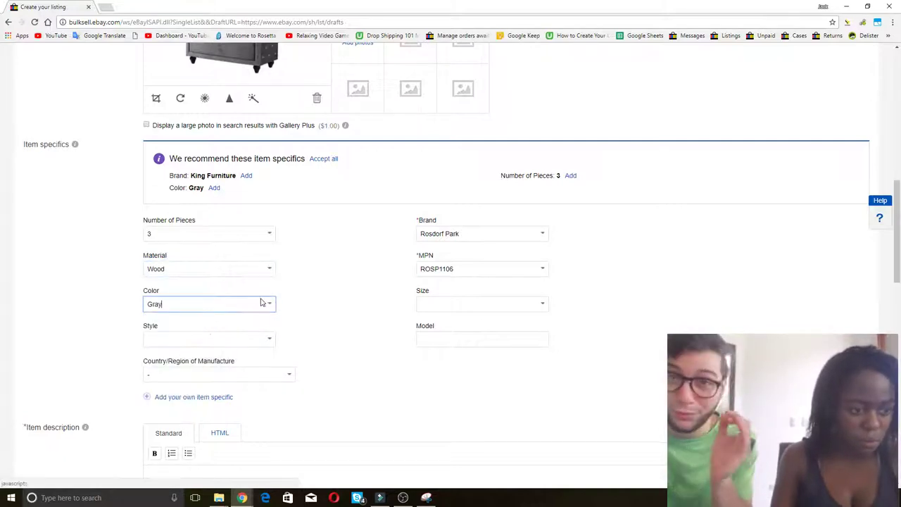
Set the Size item specific to King and fill in the Model with the copied part number ROSP1106.
click(541, 304)
click(426, 363)
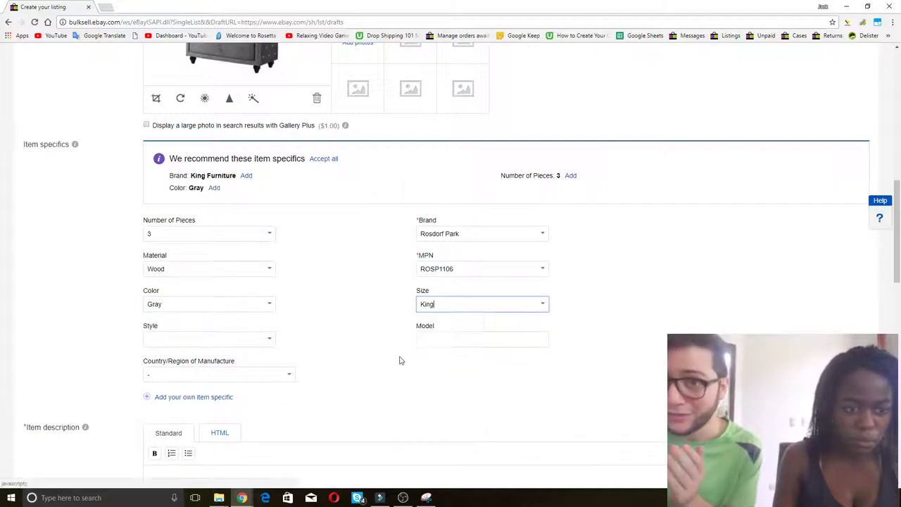
drag(460, 256, 348, 259)
click(428, 324)
key(ctrl+v)
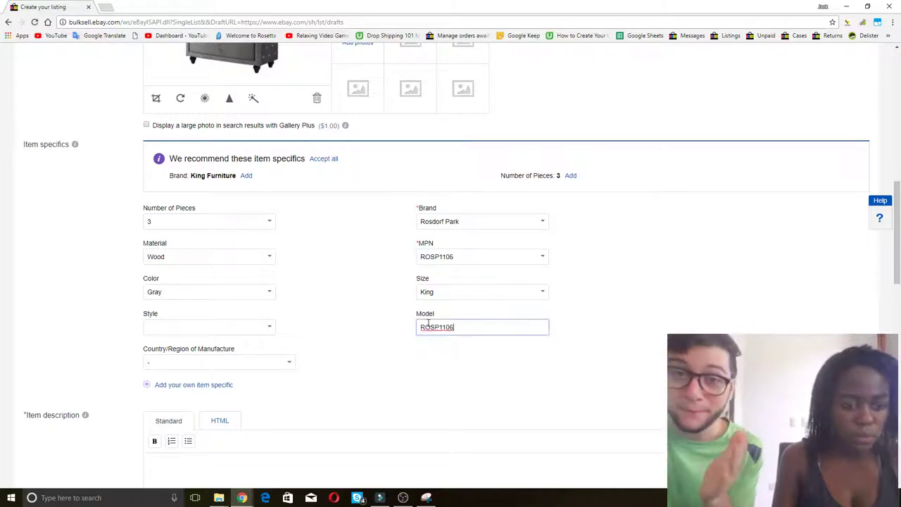
click(362, 321)
scroll(345, 324, down, 1)
click(265, 280)
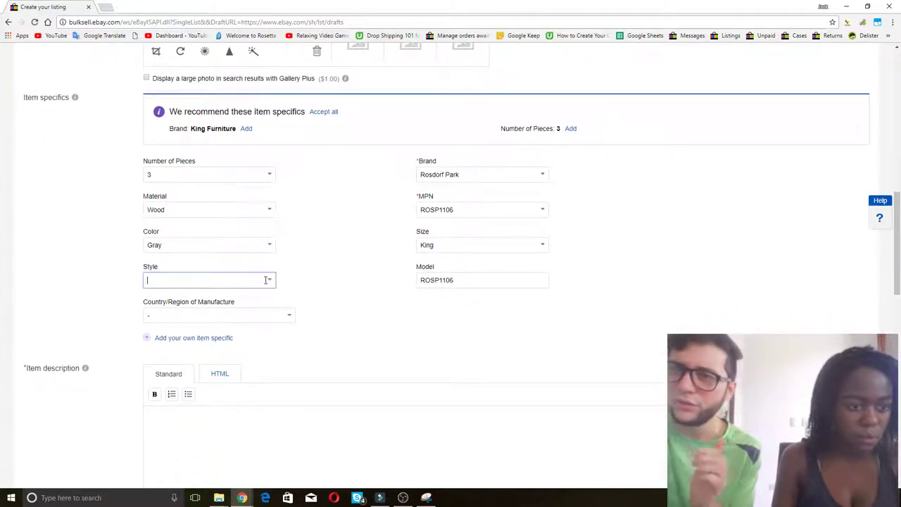
click(270, 282)
scroll(204, 308, down, 1)
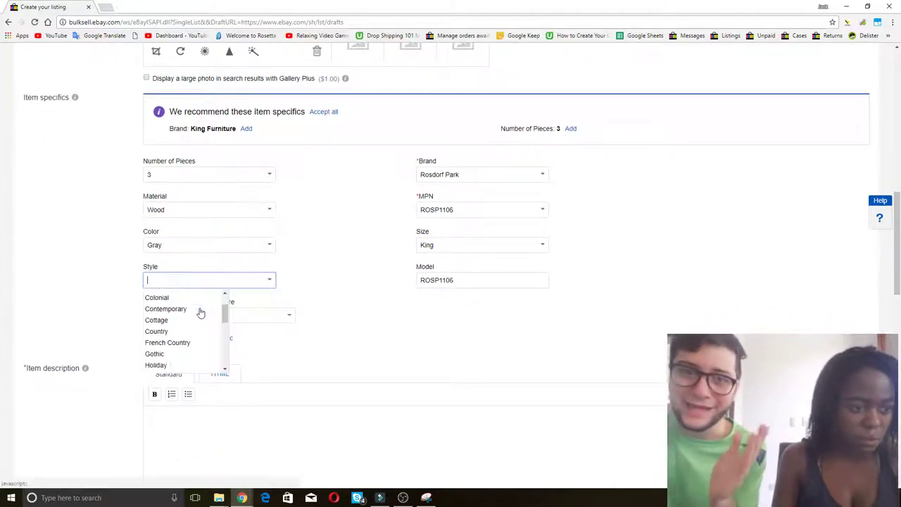
click(323, 308)
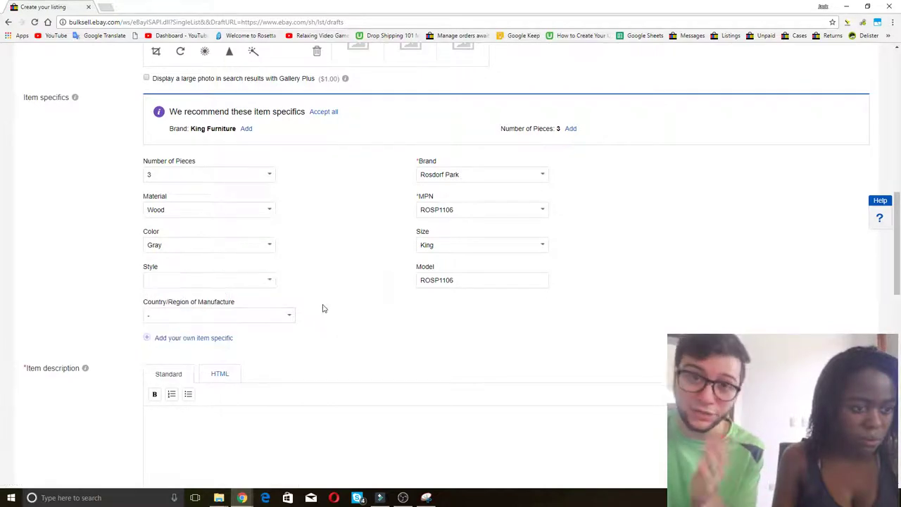
Set the Country/Region of Manufacture item specific to Unknown.
click(289, 316)
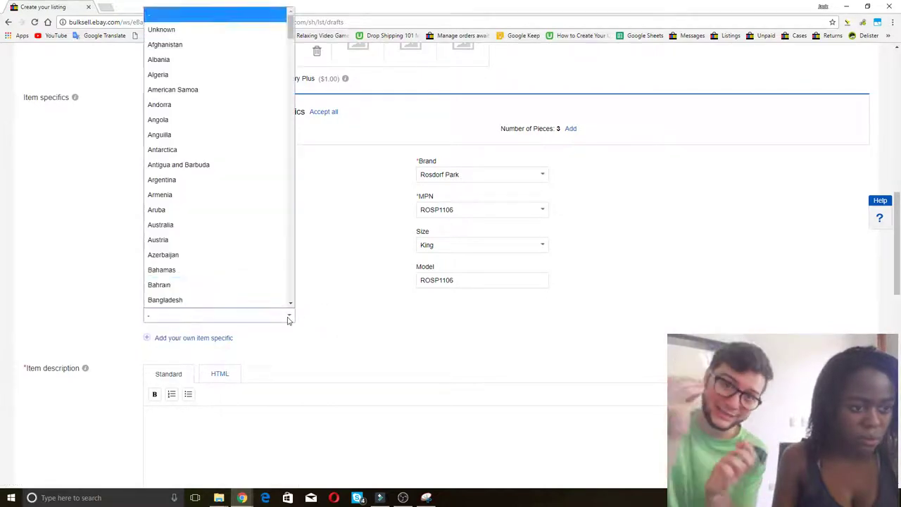
click(162, 28)
Copy the Features, Product Details and Upholstered sections from the Wayfair description into the listing's item description.
scroll(230, 324, down, 2)
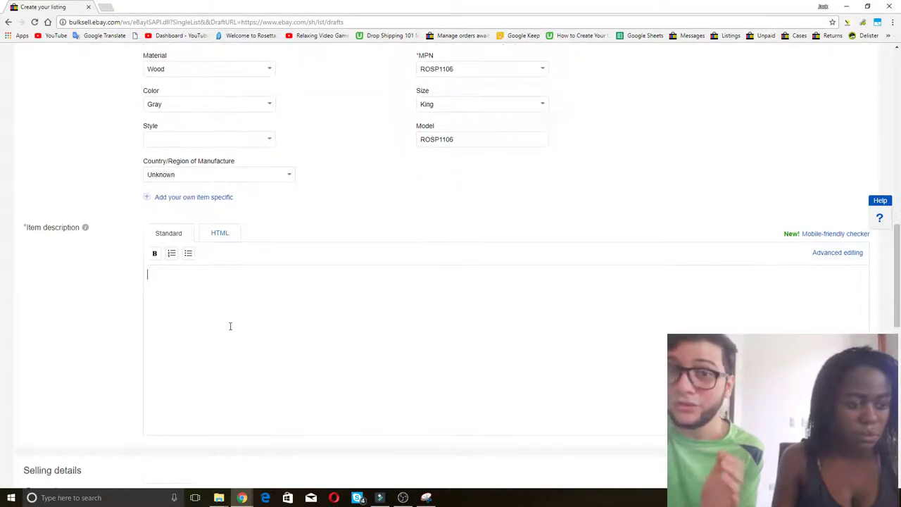
key(super+Tab)
key(Return)
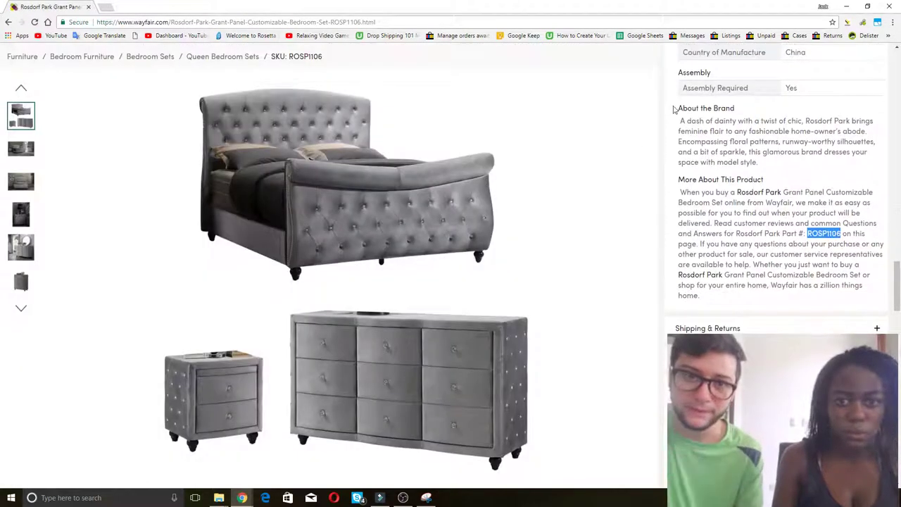
scroll(682, 118, up, 5)
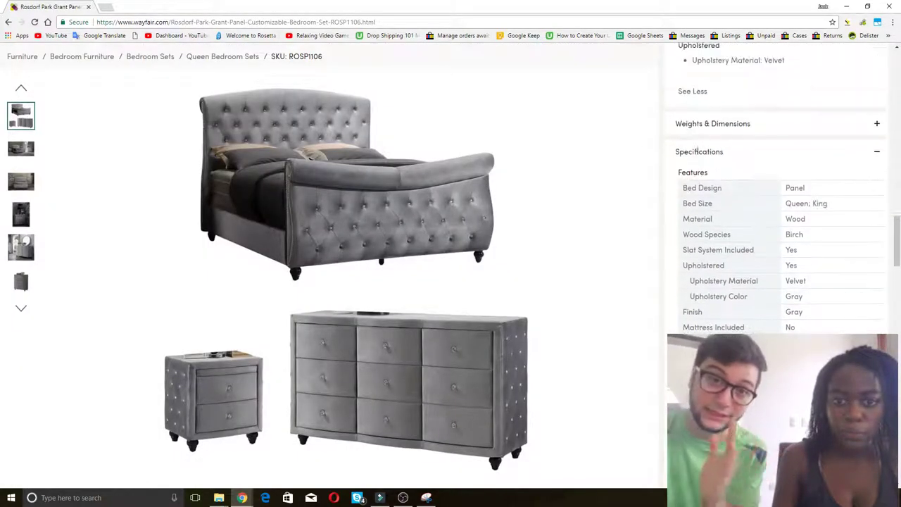
scroll(748, 143, up, 3)
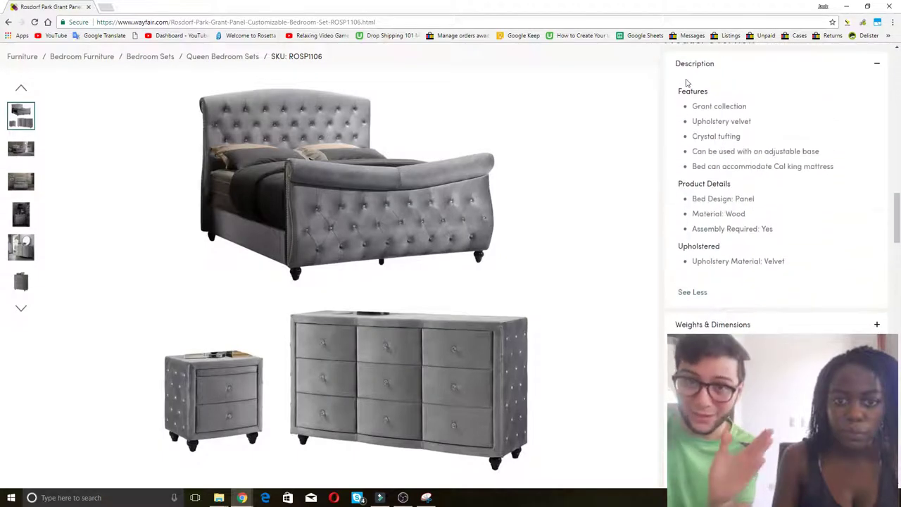
drag(678, 92, 792, 262)
key(ctrl+c)
key(alt+Tab)
click(215, 383)
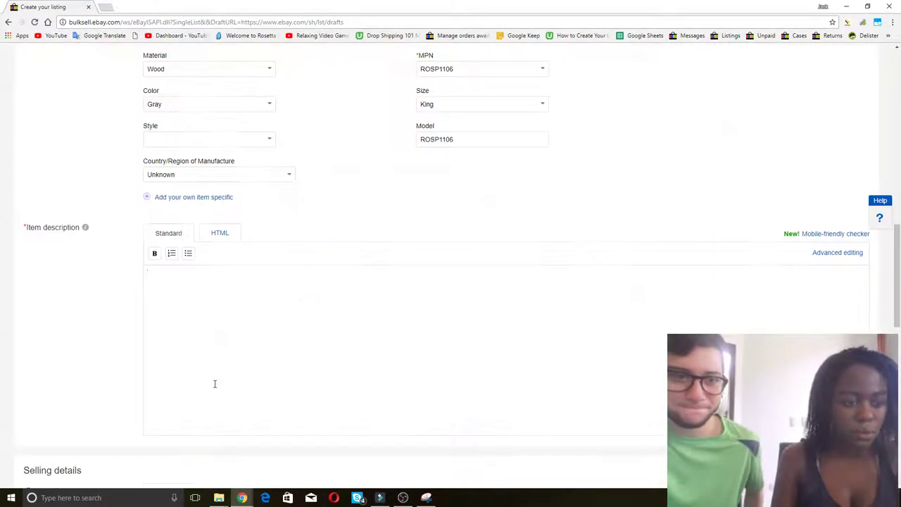
key(ctrl+v)
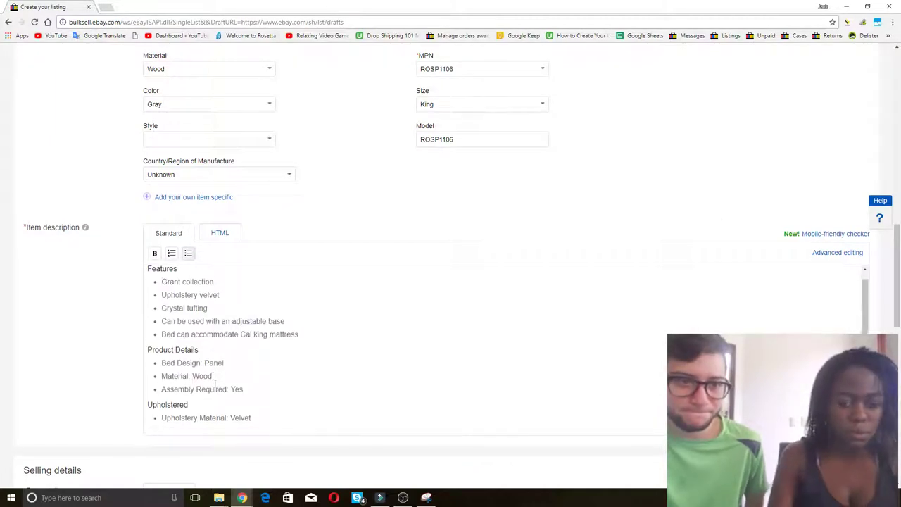
Copy the Specifications table, from Features through Country of Manufacture, from the Wayfair page into the end of the listing's item description.
key(alt+Tab)
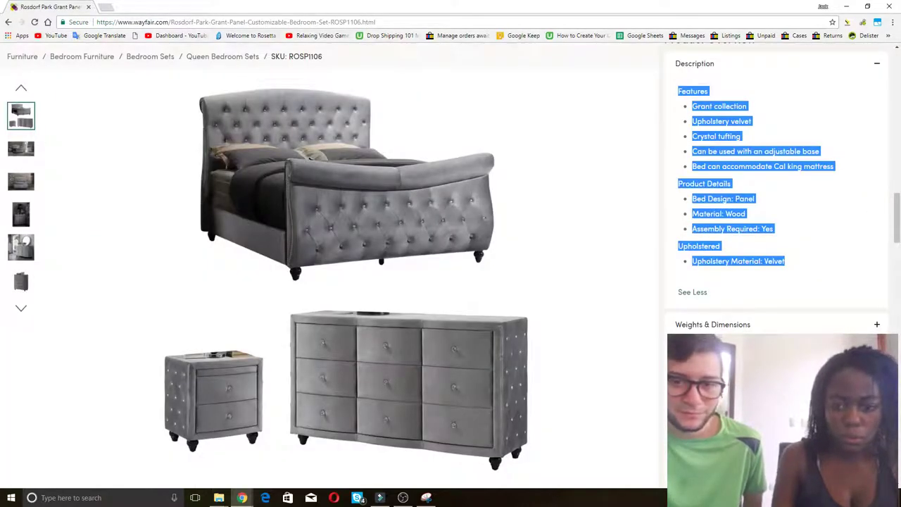
scroll(678, 261, down, 2)
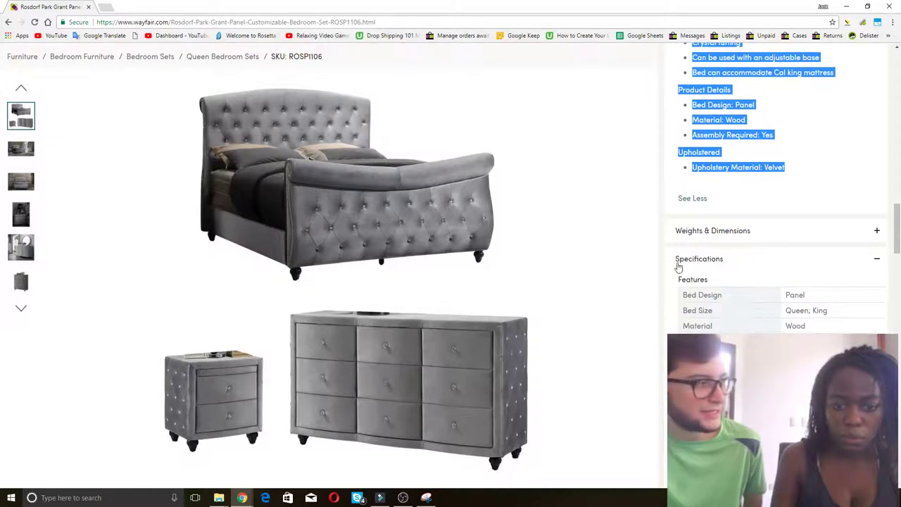
click(678, 262)
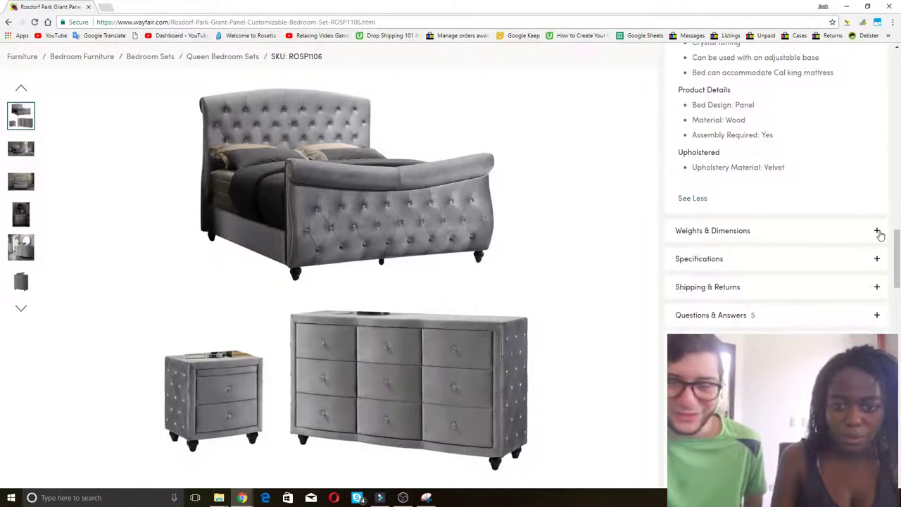
click(874, 261)
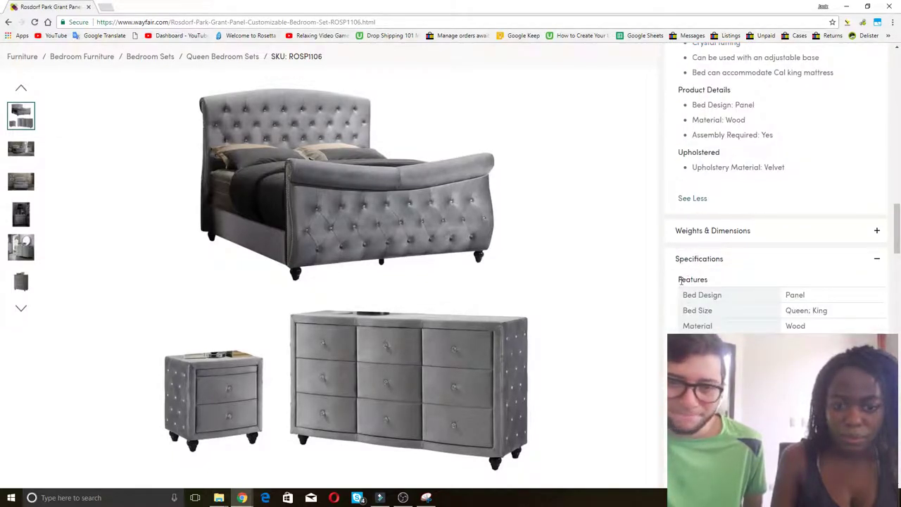
drag(680, 279, 795, 334)
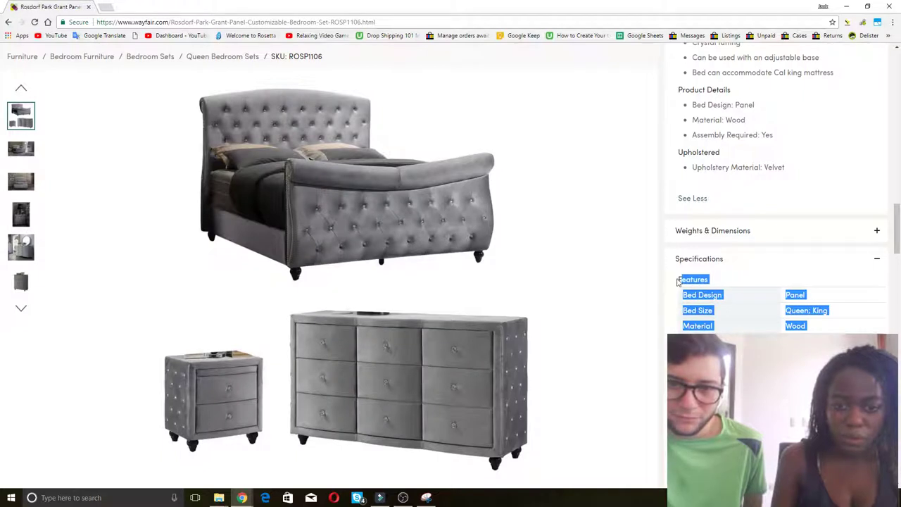
drag(680, 279, 809, 338)
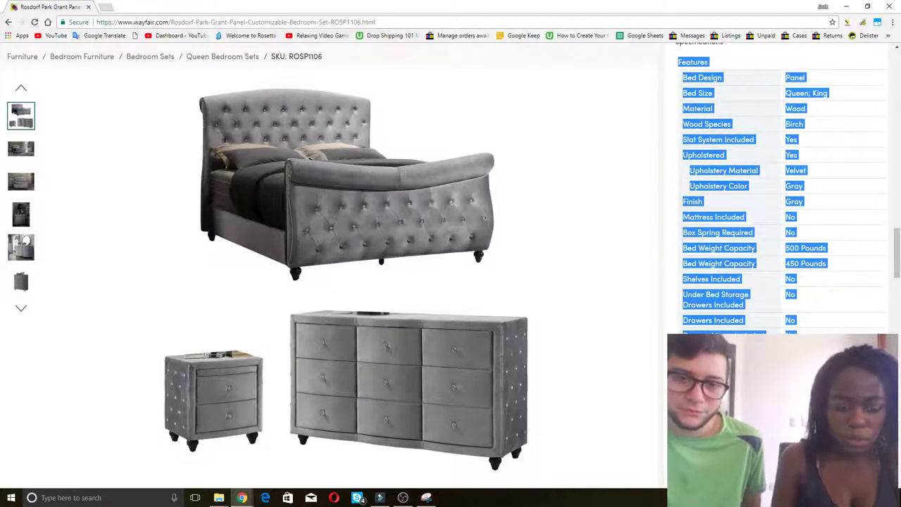
key(alt+Tab)
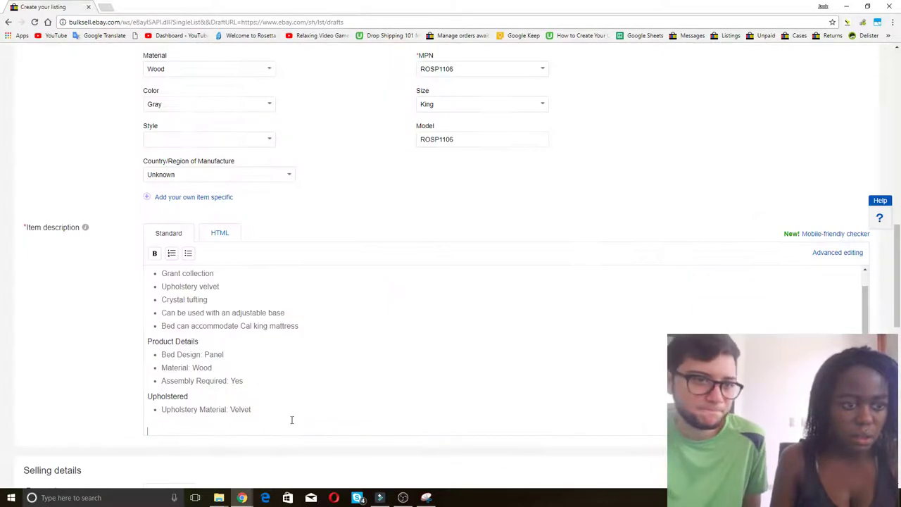
key(ctrl+v)
Switch to the Becky Items for SEO spreadsheet and widen column A to fit the full product links.
scroll(134, 371, down, 1)
scroll(134, 371, down, 3)
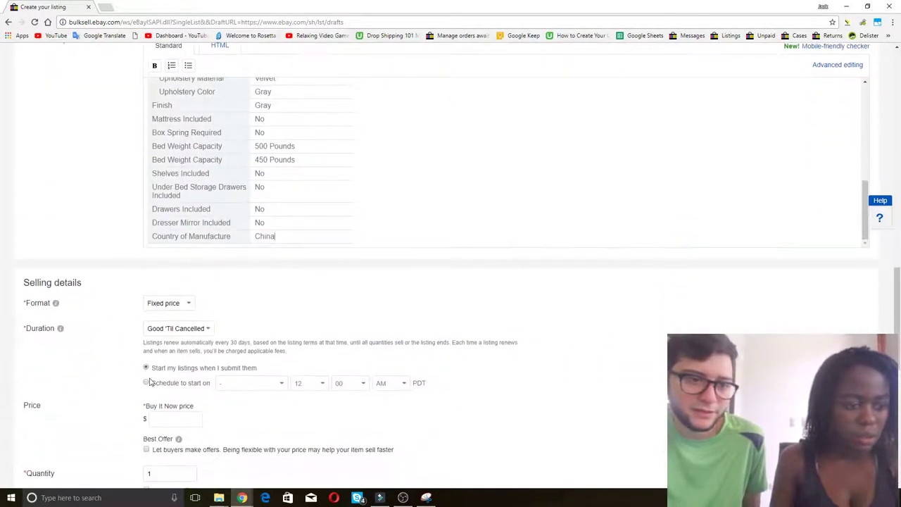
click(164, 373)
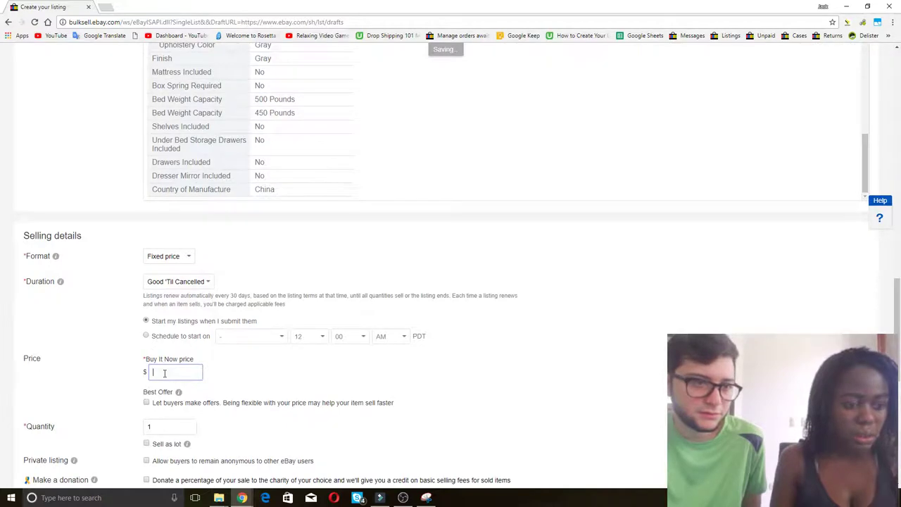
key(alt+Tab)
key(alt+Tab)
key(alt+Tab)
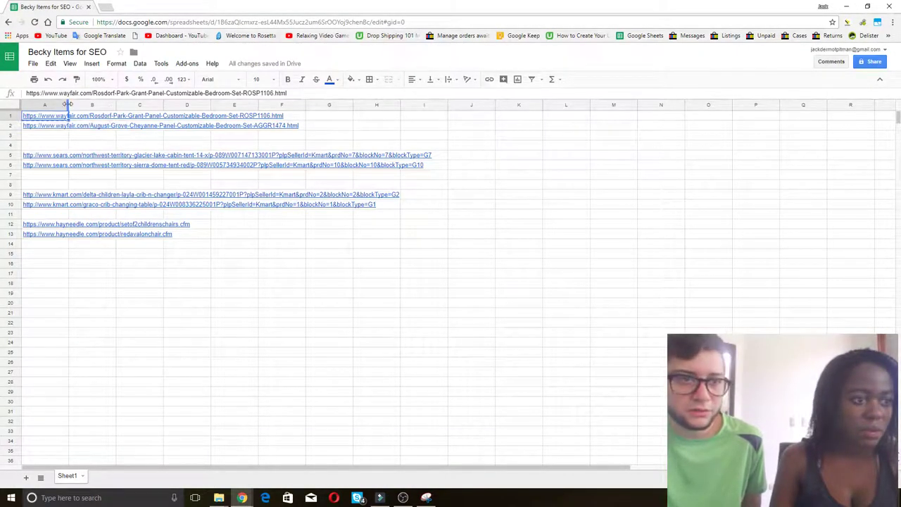
drag(68, 104, 466, 127)
Enter 0 in cell B1 beside the Grant Panel bedroom set link.
click(478, 114)
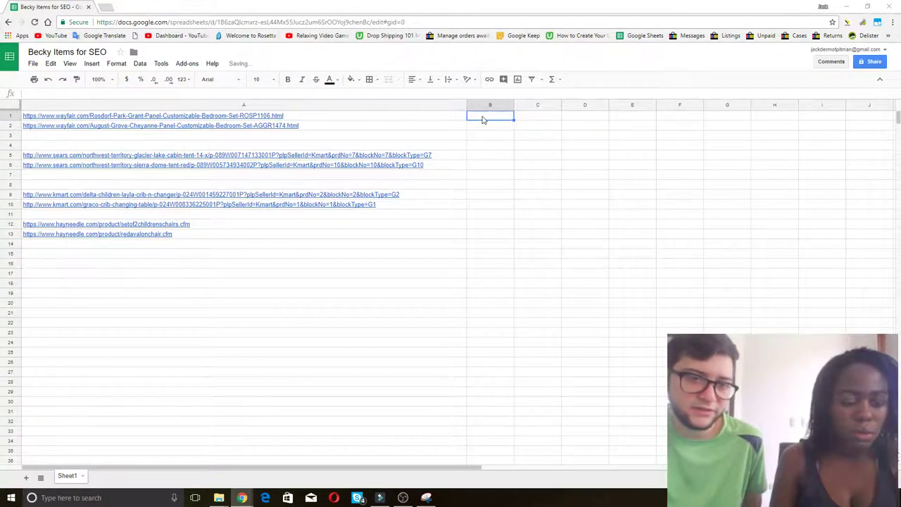
key(alt+Tab)
key(alt+Tab)
text(0)
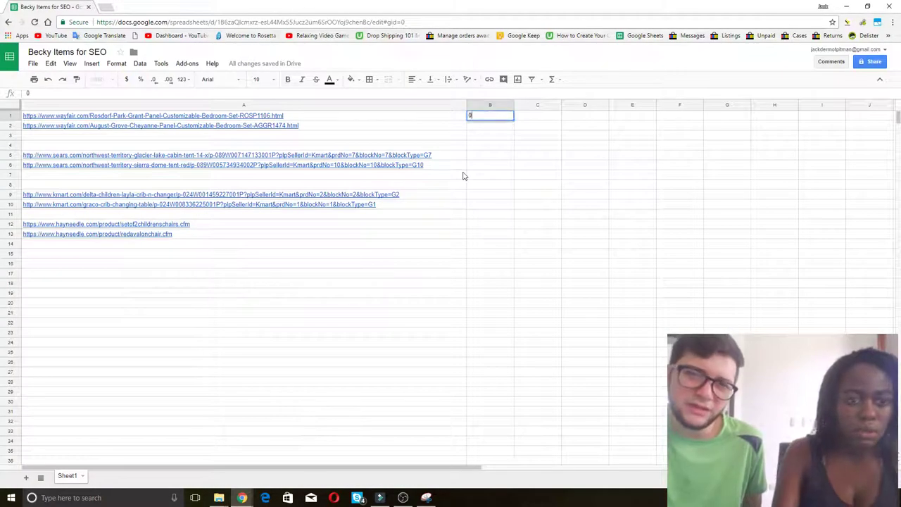
key(Return)
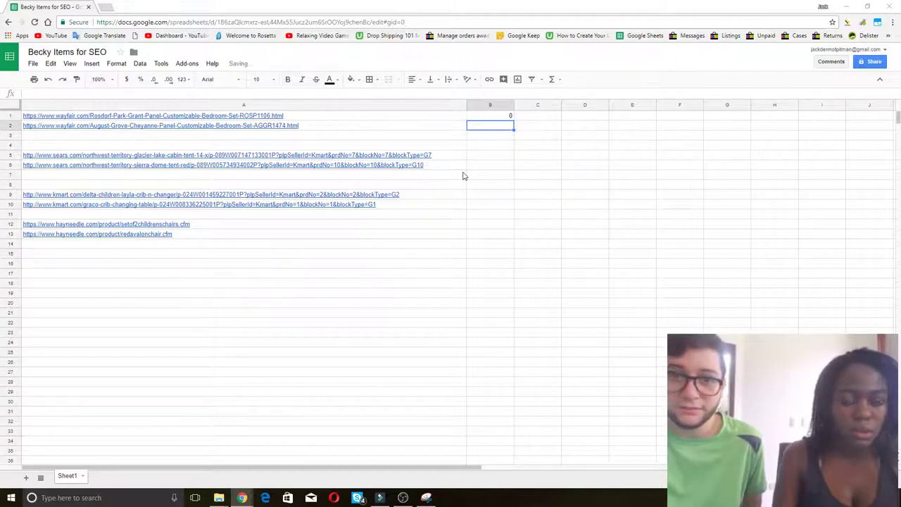
Look up the bedroom set's total price on the Wayfair page and enter 1668 in cell C1 of the spreadsheet.
key(alt+Tab)
key(alt+Tab)
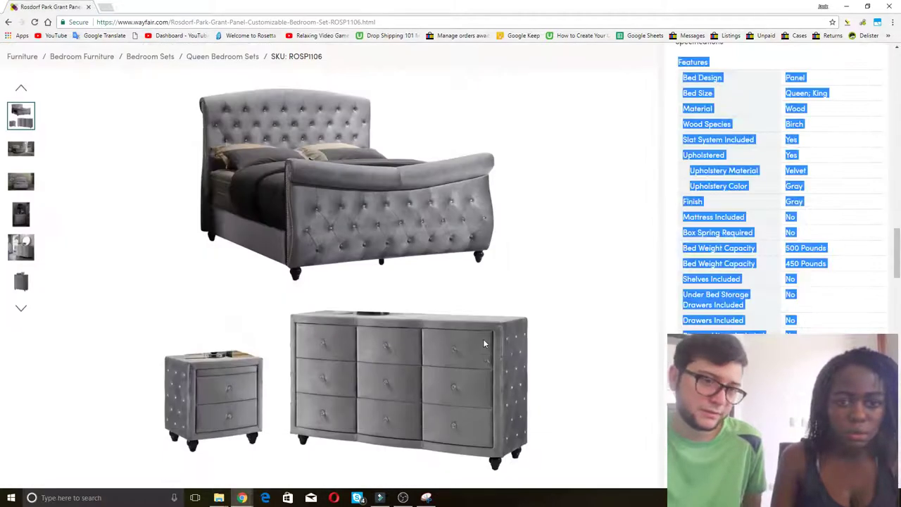
key(alt+Tab)
key(alt+Tab)
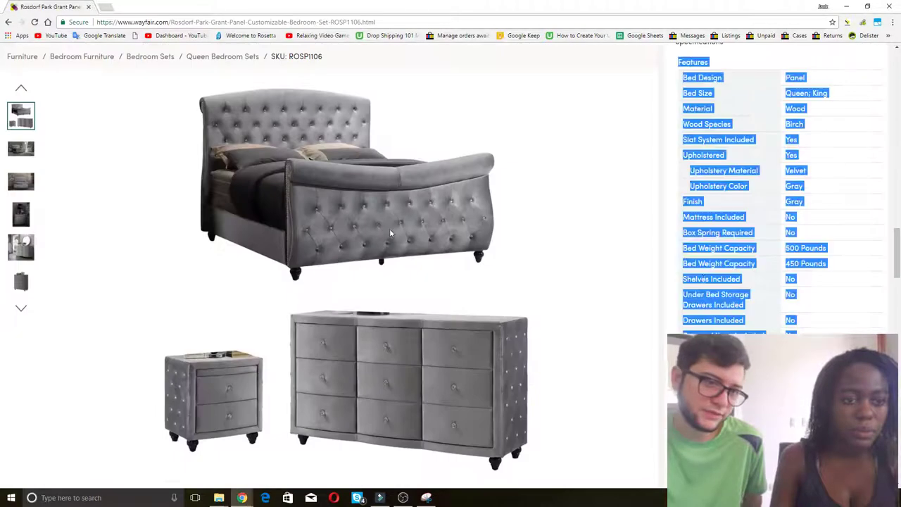
scroll(737, 248, up, 3)
scroll(737, 249, up, 10)
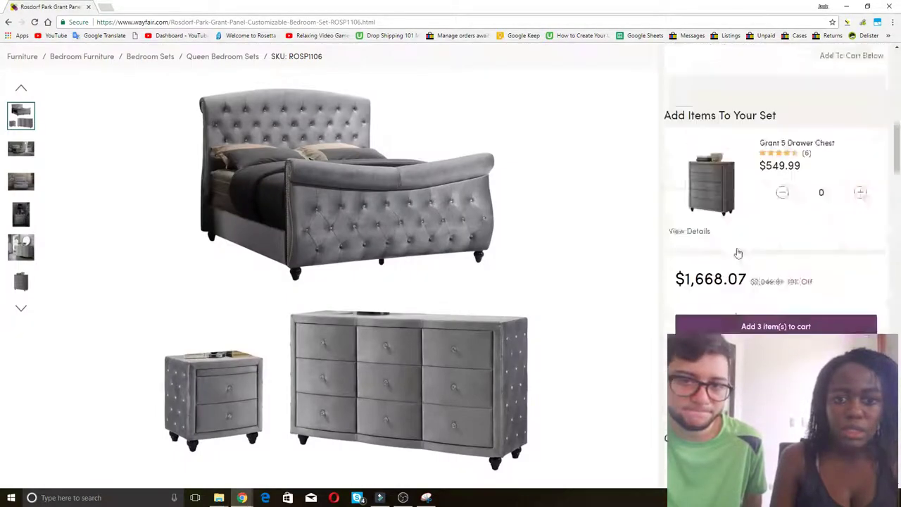
scroll(738, 263, down, 1)
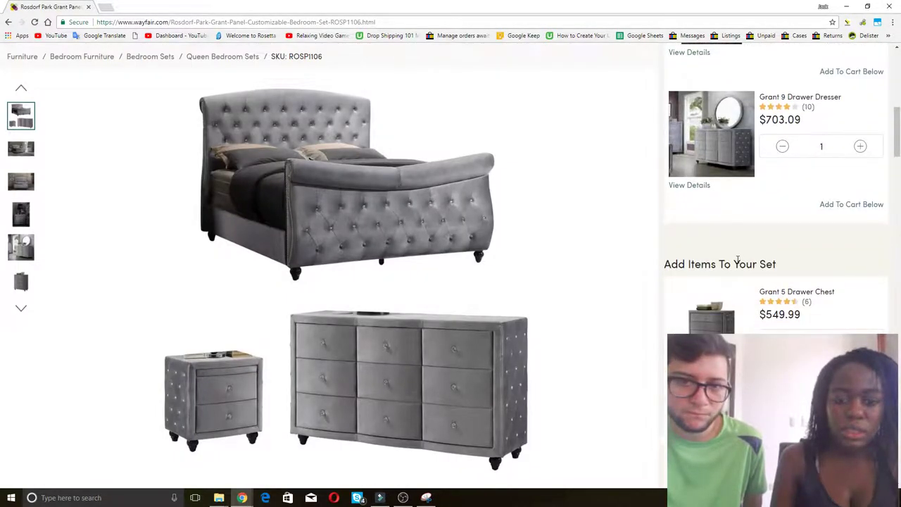
key(alt+Tab)
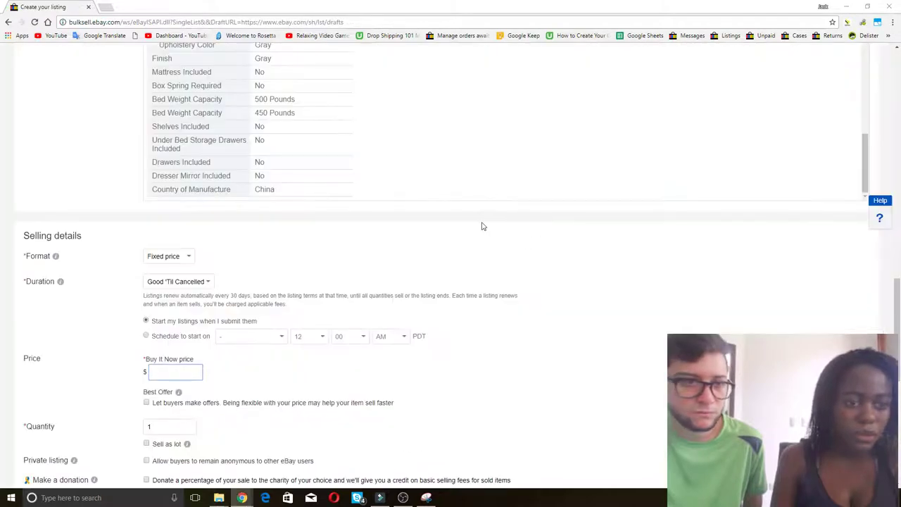
key(alt+Tab)
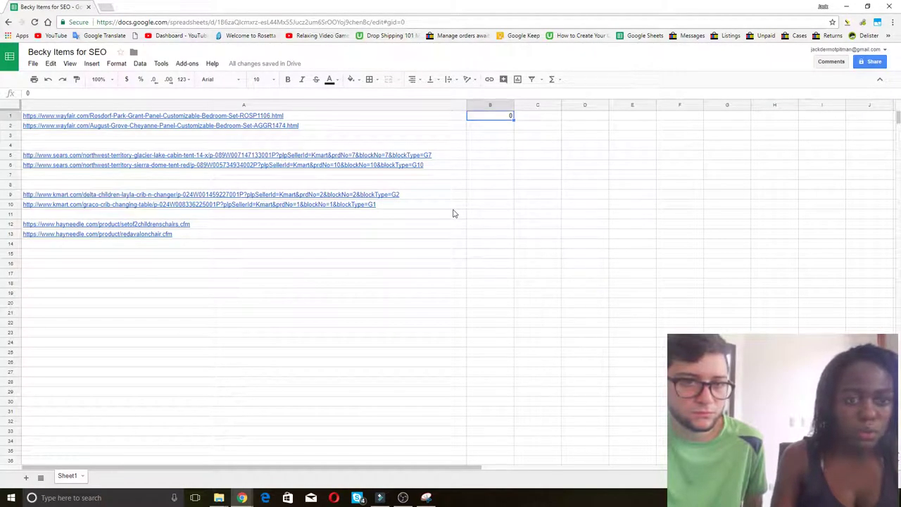
key(Tab)
text(1)
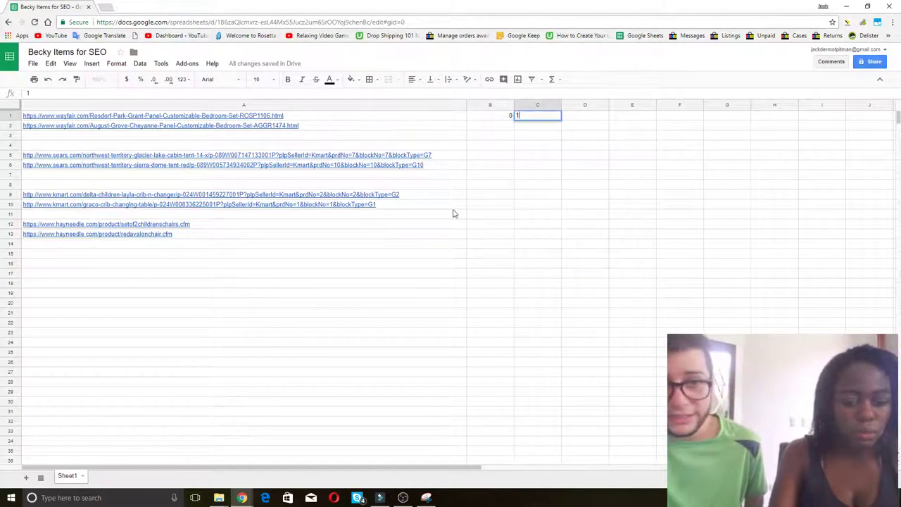
text(668)
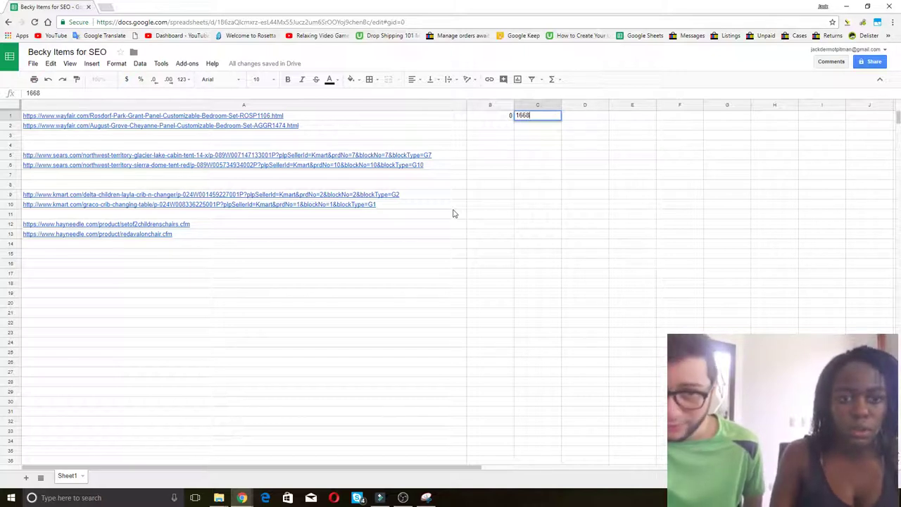
key(Tab)
Calculate the selling price in cell D1 with the formula =(B1+C1)*1.4.
text(=()
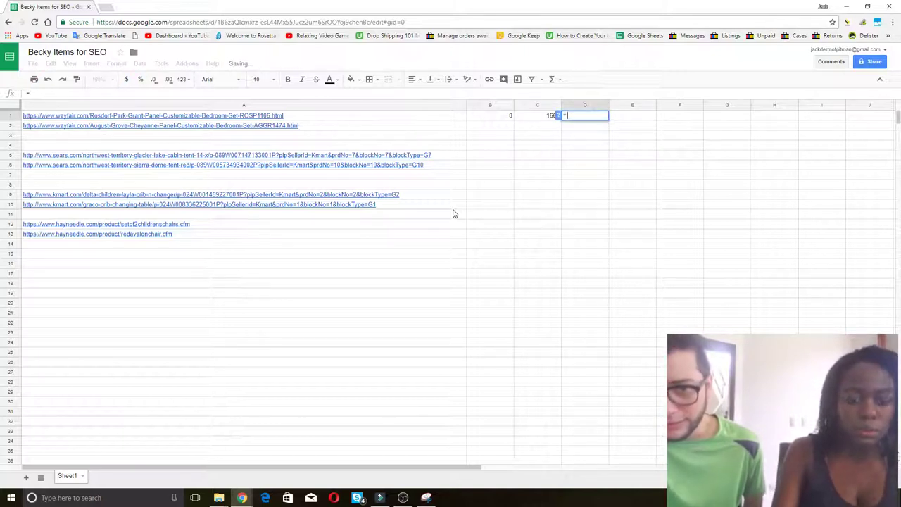
key(Left)
key(Left)
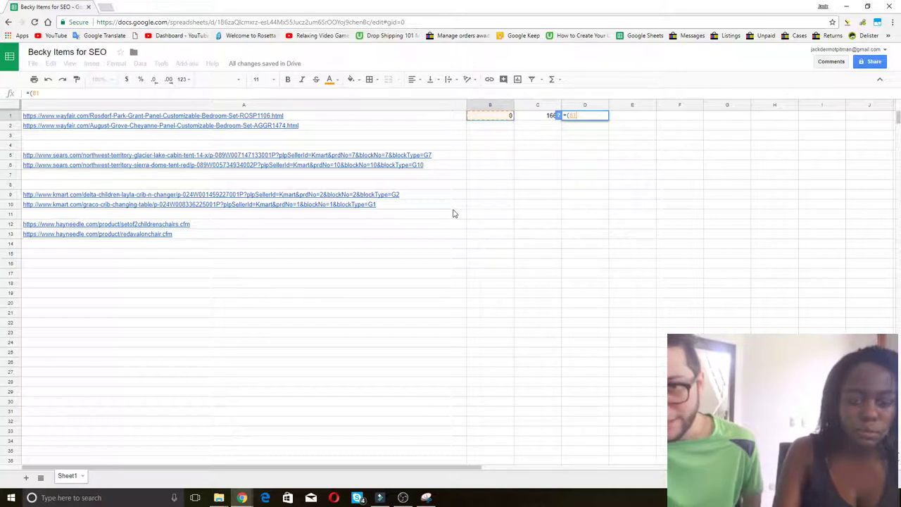
text(+)
key(Left)
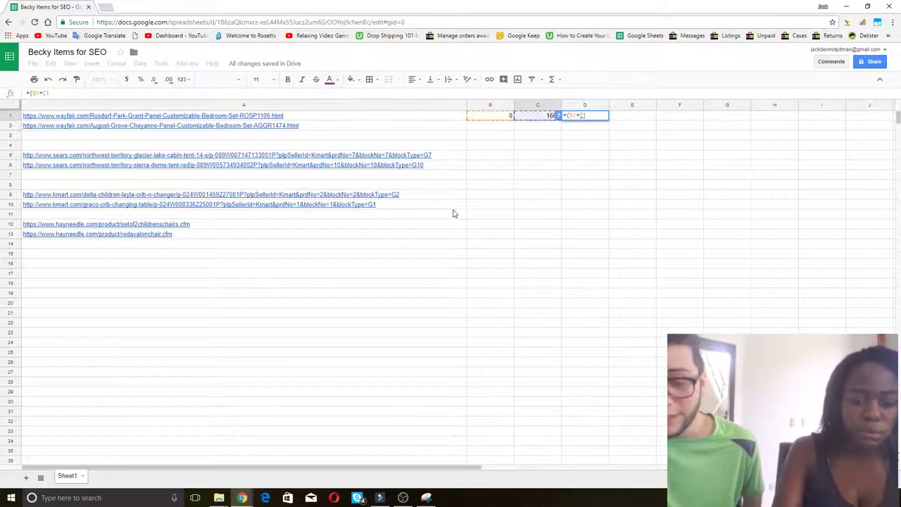
text()*1.4)
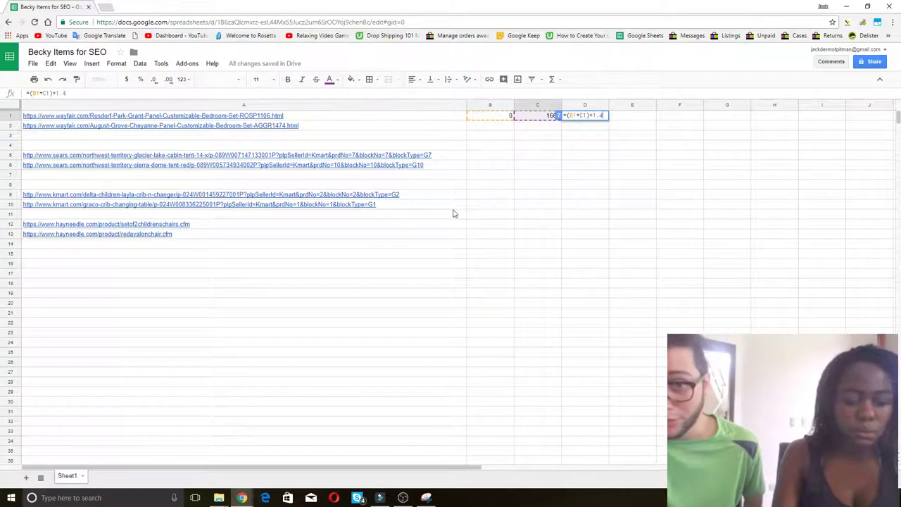
key(Return)
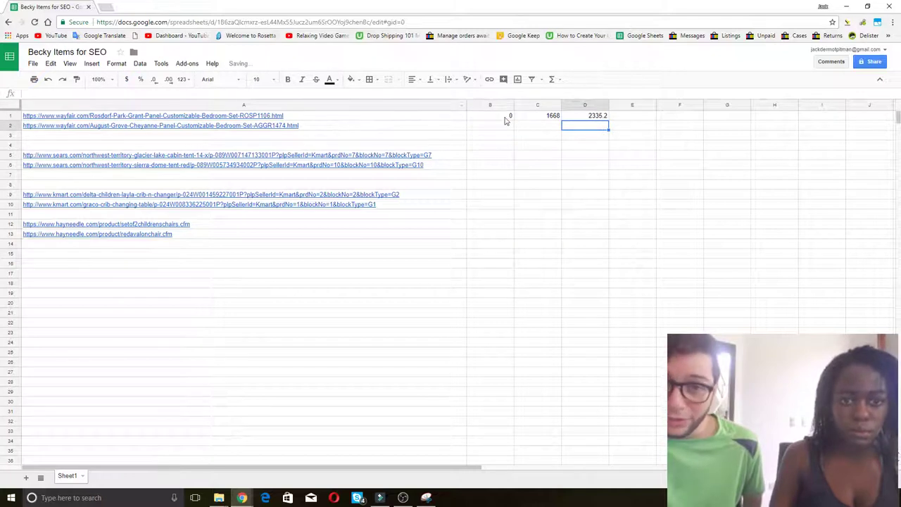
Format cells B1:D15 as dollar currency and fill the selling price formula from D1 down to D13.
drag(504, 121, 589, 253)
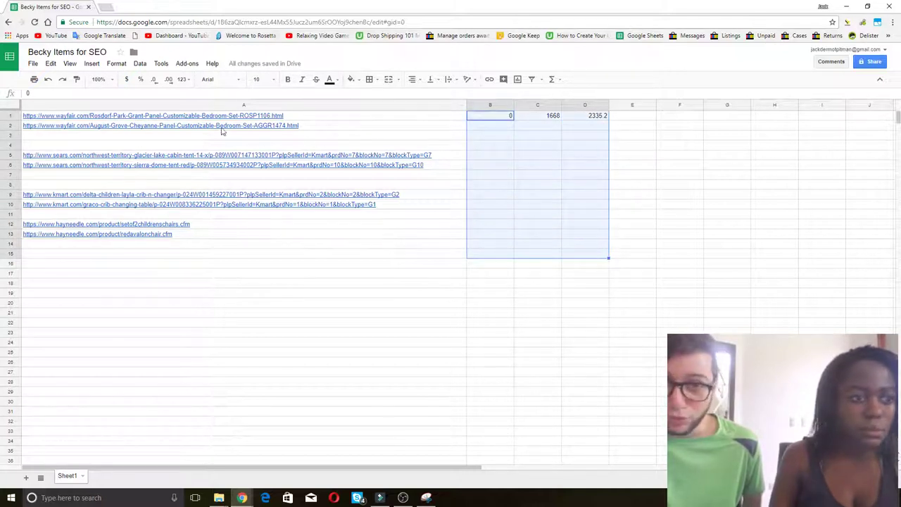
click(188, 84)
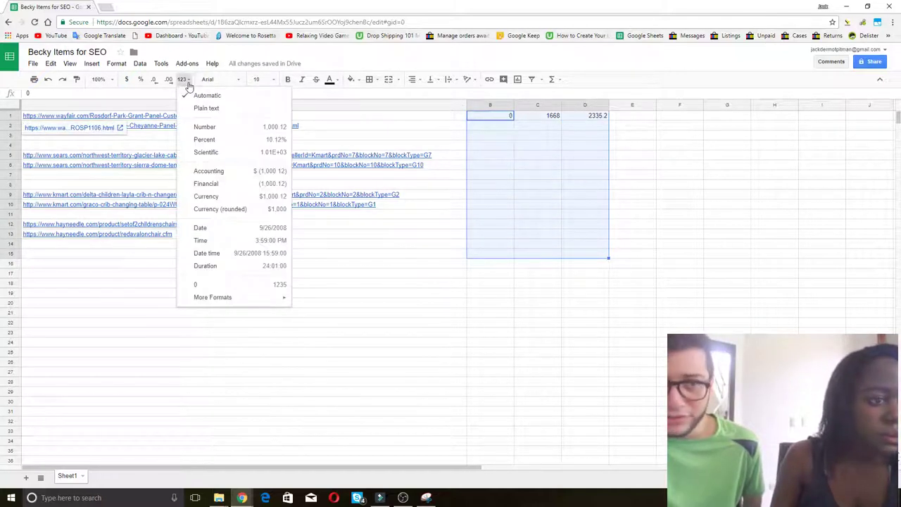
click(126, 79)
click(498, 168)
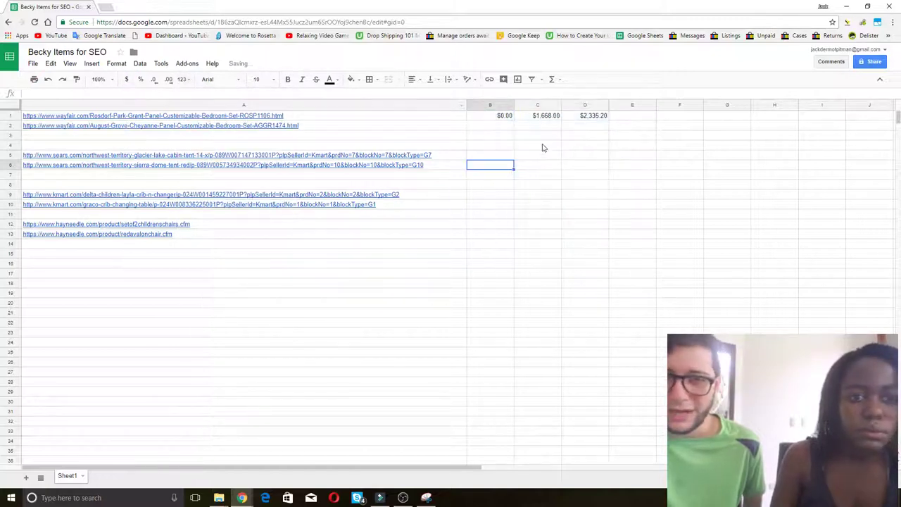
click(578, 120)
drag(608, 121, 598, 233)
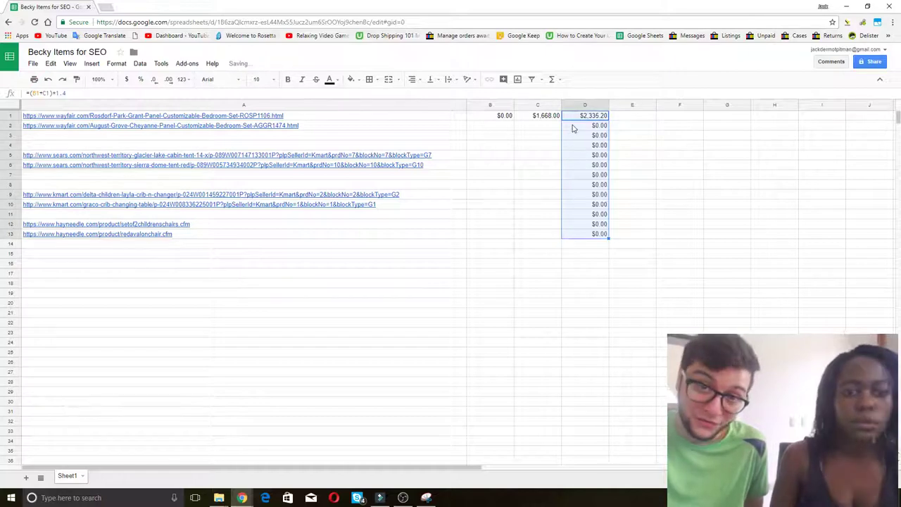
Copy the selling price from cell D1 into the eBay listing's Buy It Now price, cleaned up to read 2335.20.
click(583, 116)
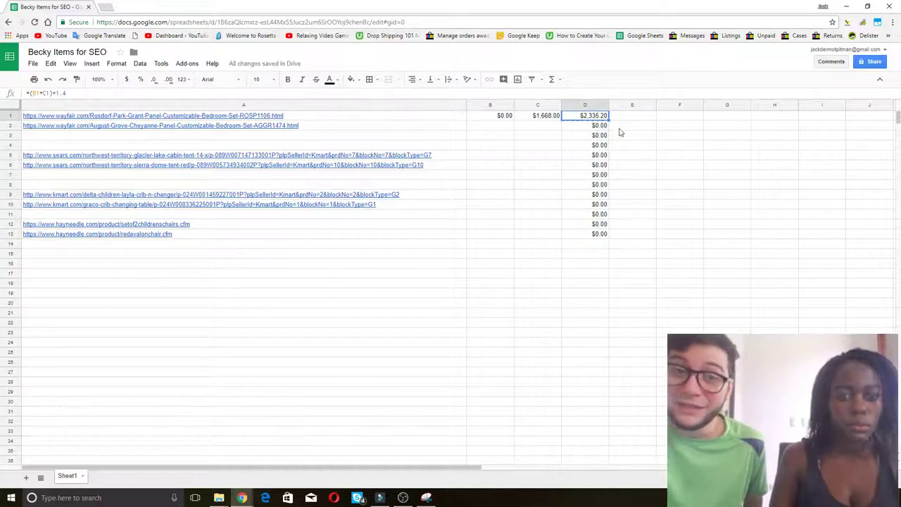
key(alt+Tab)
click(173, 373)
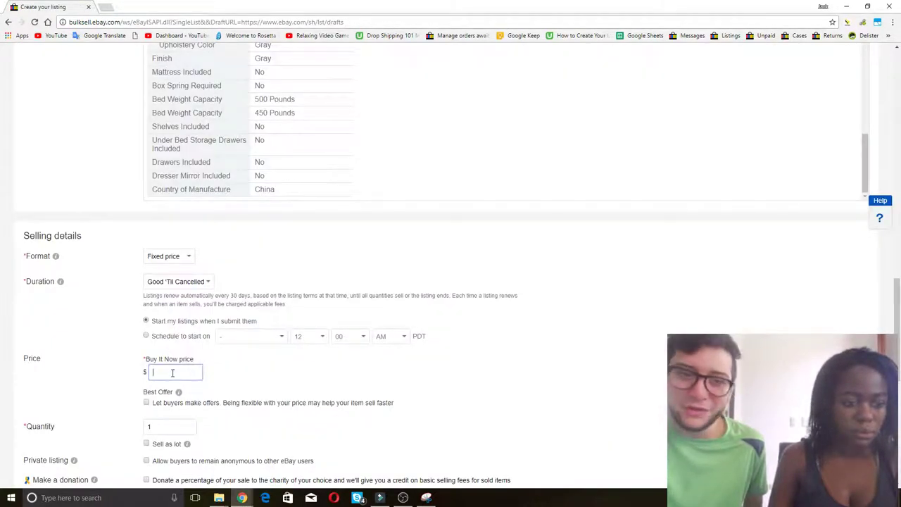
text($2,335.20)
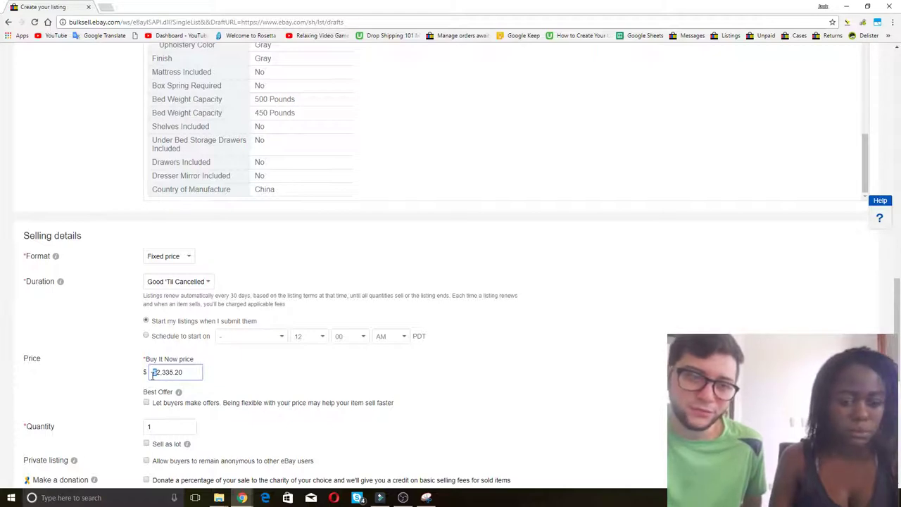
click(152, 373)
key(Delete)
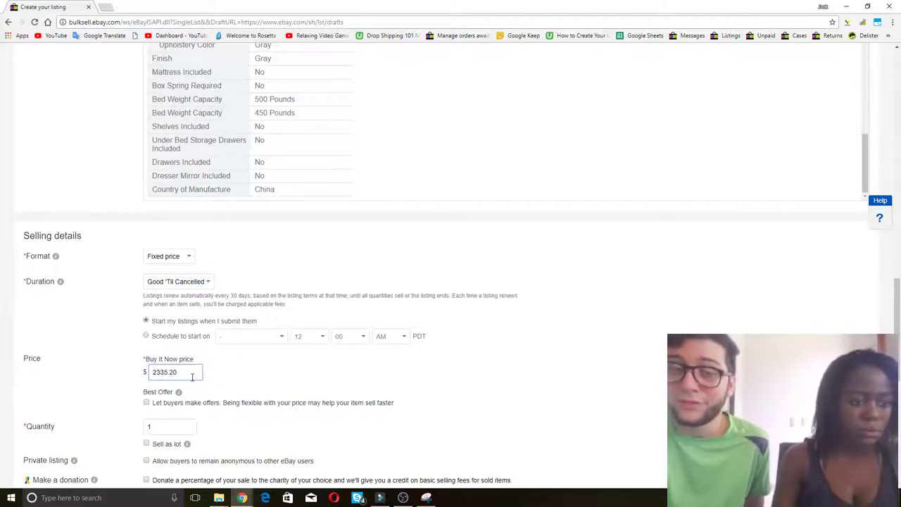
scroll(100, 347, down, 6)
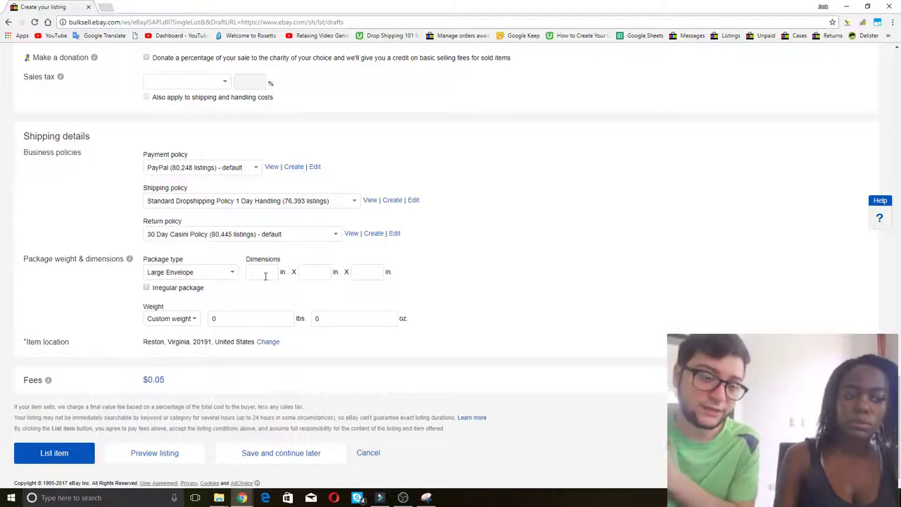
Review the draft listing's selling details, business policies, package dimensions and item description.
click(265, 276)
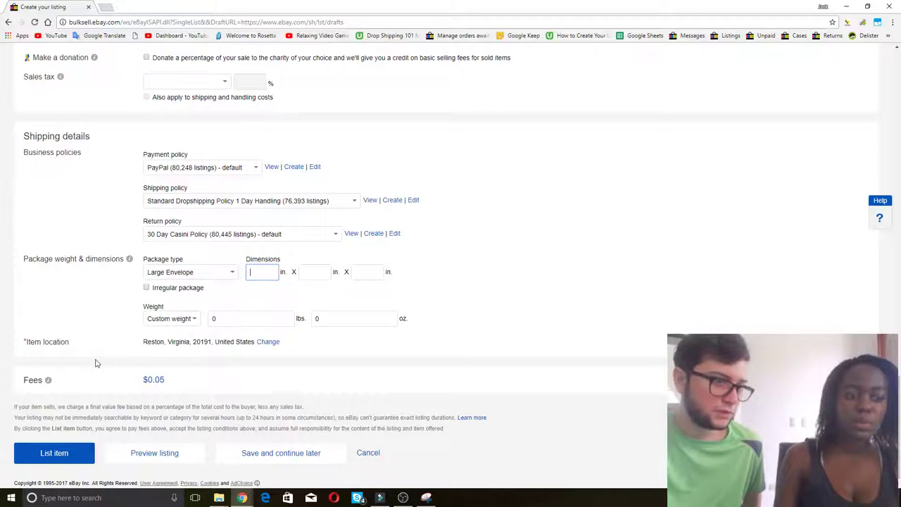
click(110, 389)
scroll(111, 390, up, 4)
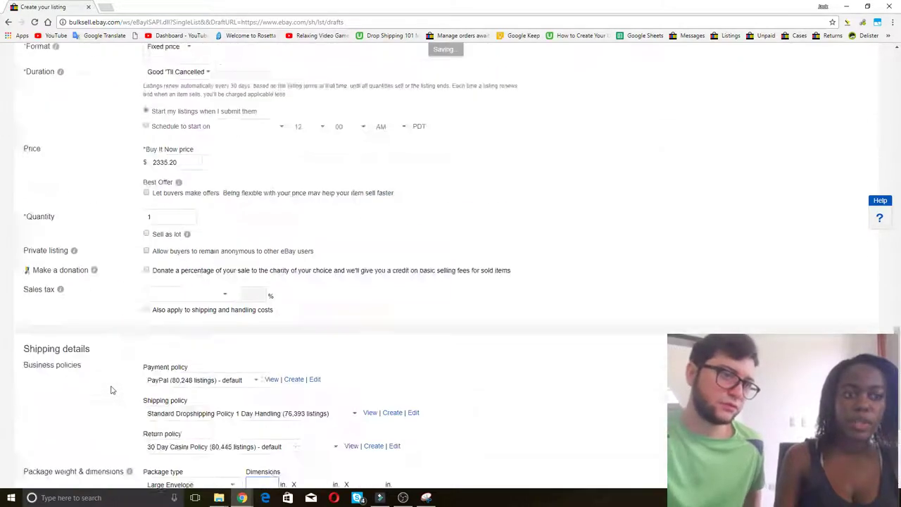
scroll(118, 385, down, 4)
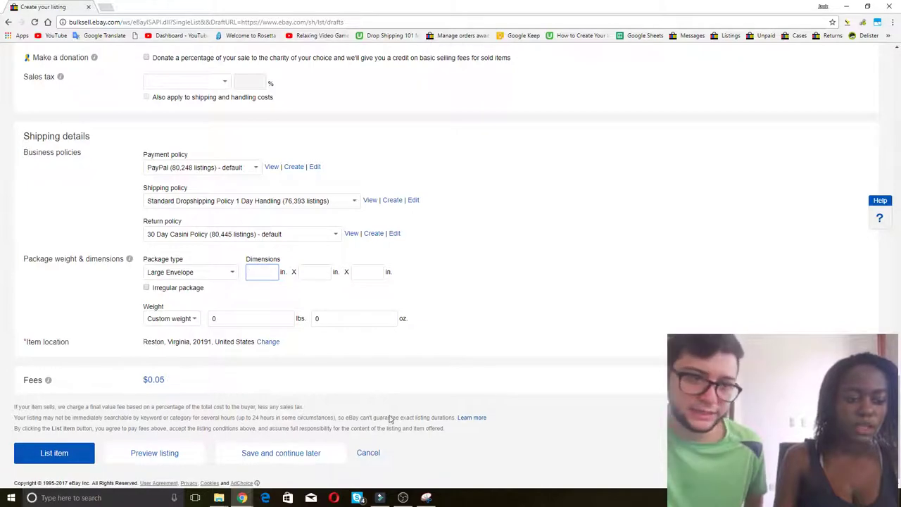
scroll(397, 417, up, 5)
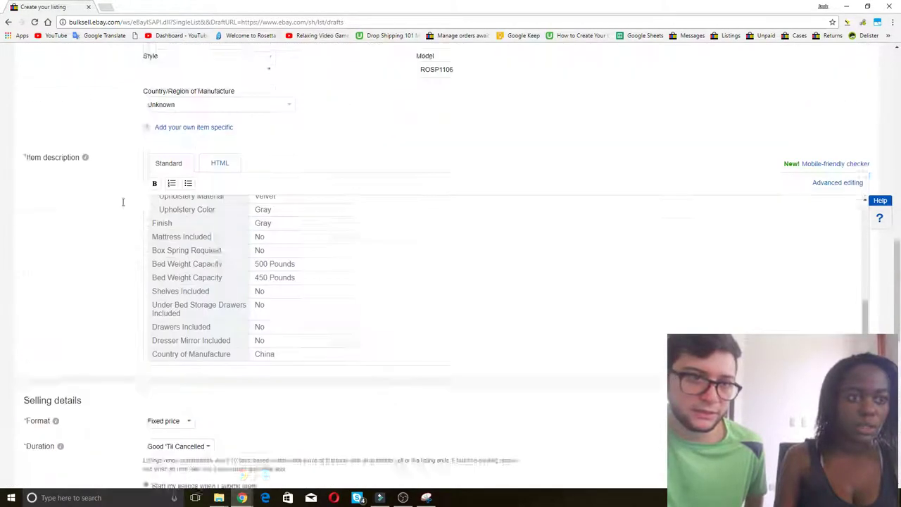
scroll(347, 284, down, 4)
scroll(374, 382, down, 5)
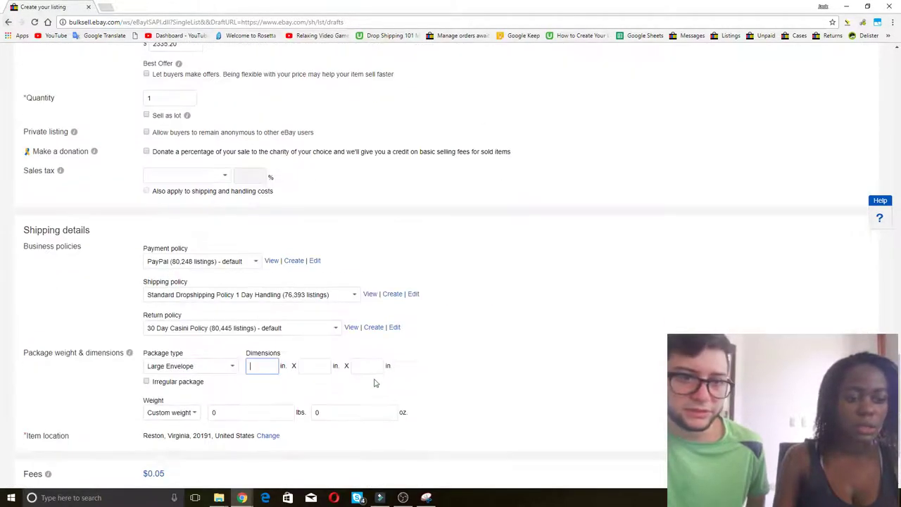
Discard the Grant Panel bedroom set listing without saving and start creating a new eBay listing.
click(369, 449)
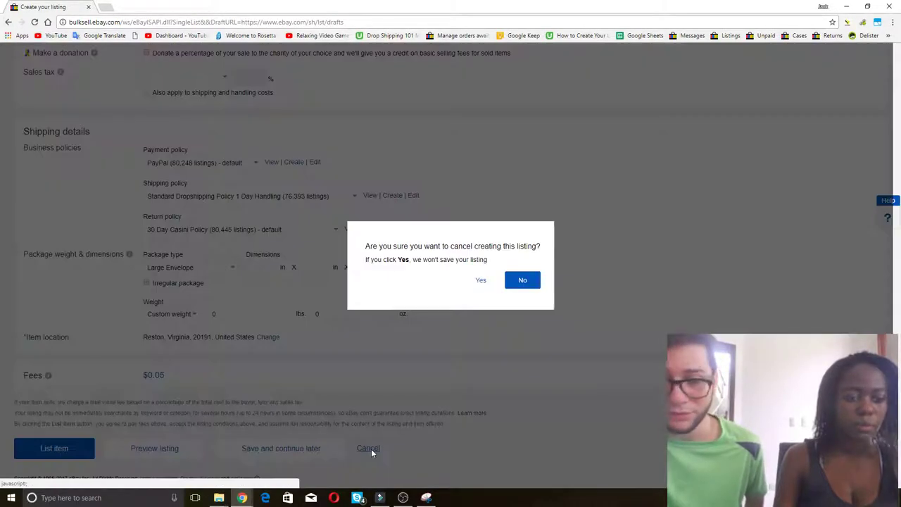
click(483, 280)
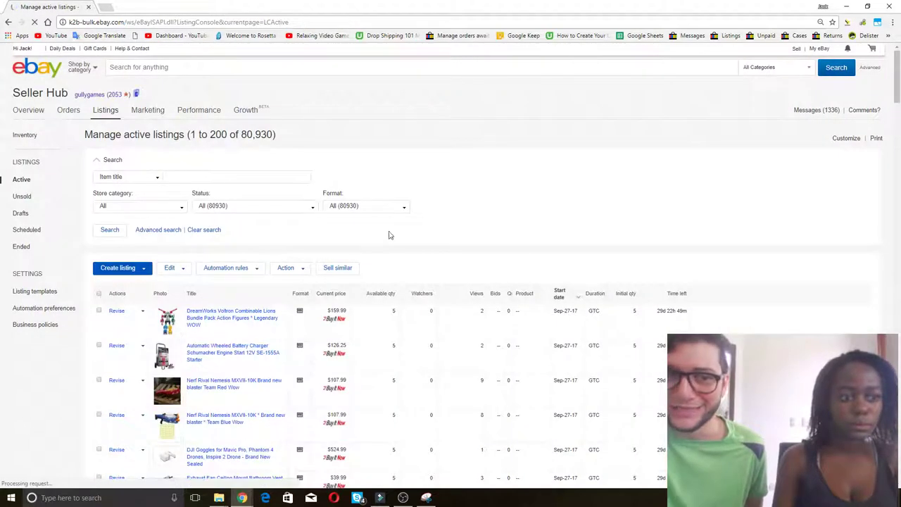
mouse_move(110, 116)
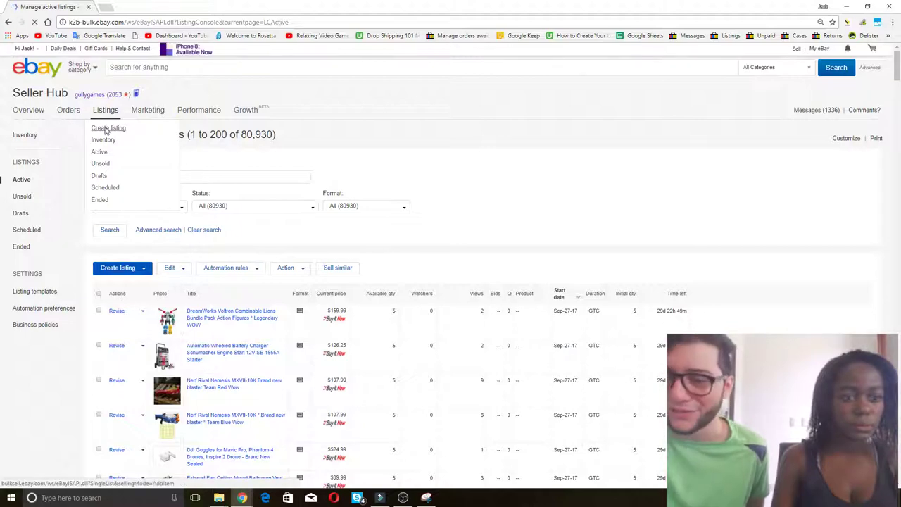
click(107, 129)
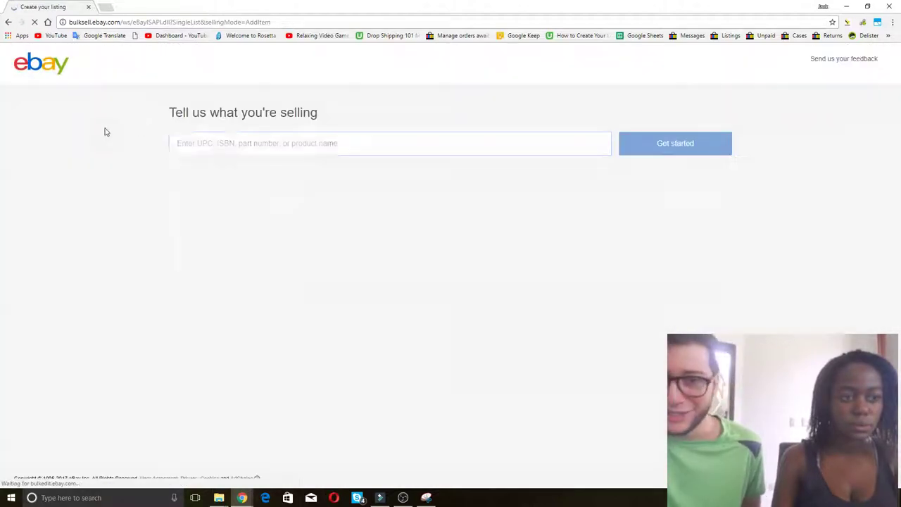
Copy the August Grove Cheyanne bedroom set link from cell A2 of the spreadsheet and load it in the Wayfair window.
key(alt+Tab)
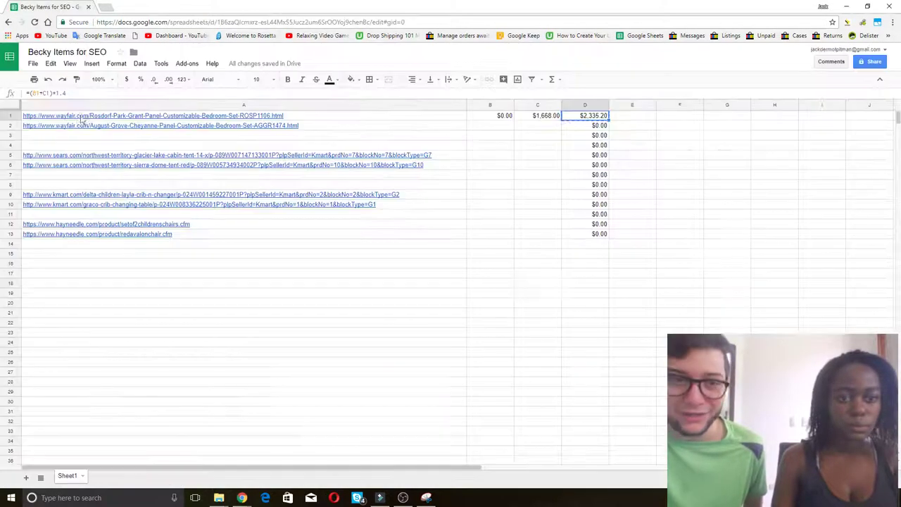
click(151, 130)
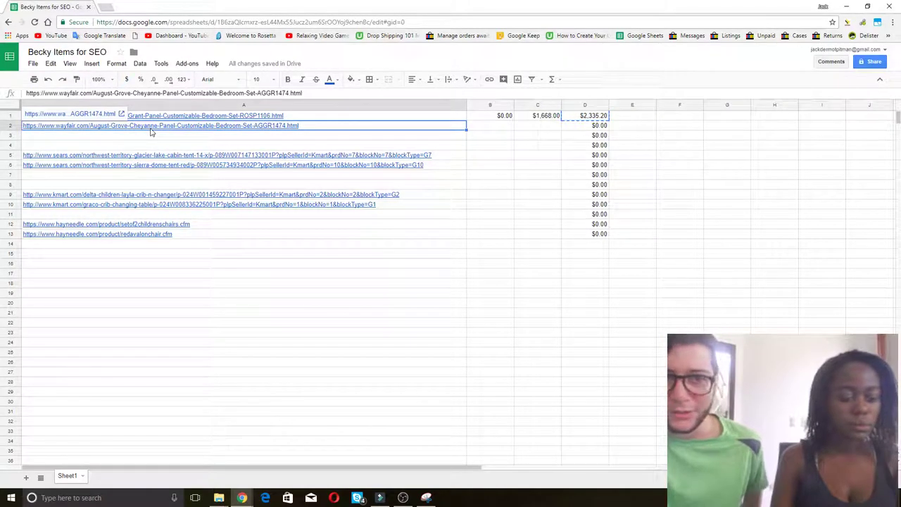
key(alt+Tab)
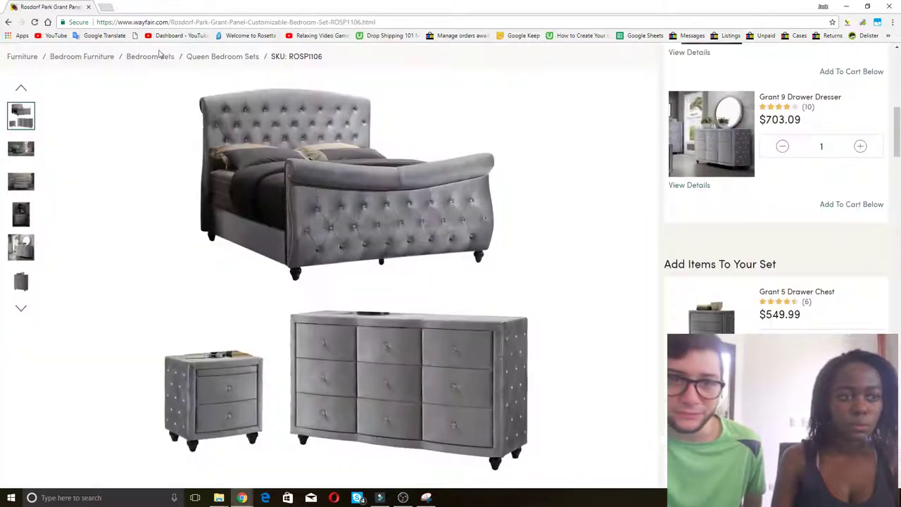
click(191, 22)
text(https://www.wayfair.com/August-Grove-Cheyanne-Panel-Customizable-Bedroom-Set-AGGR1474.html)
key(Return)
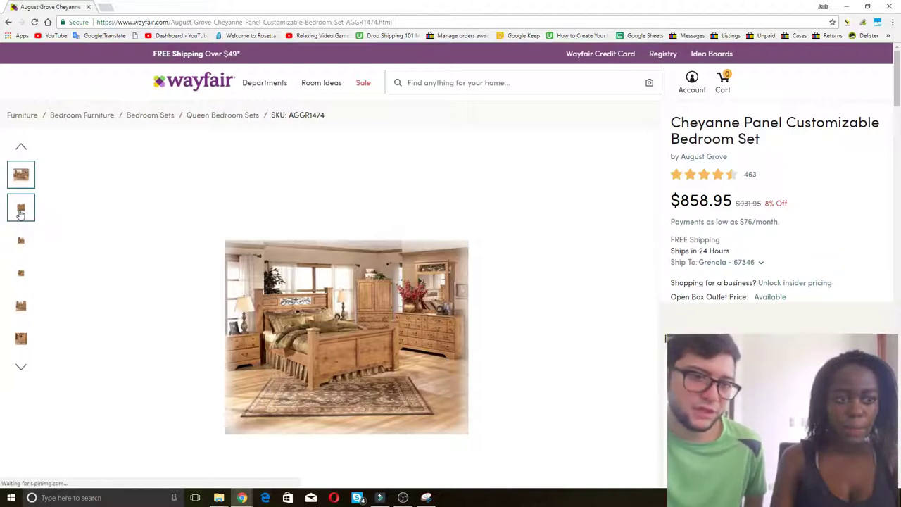
Copy the product name "Cheyanne Panel Customizable Bedroom Set" from Wayfair and start the eBay listing with it.
scroll(211, 227, down, 1)
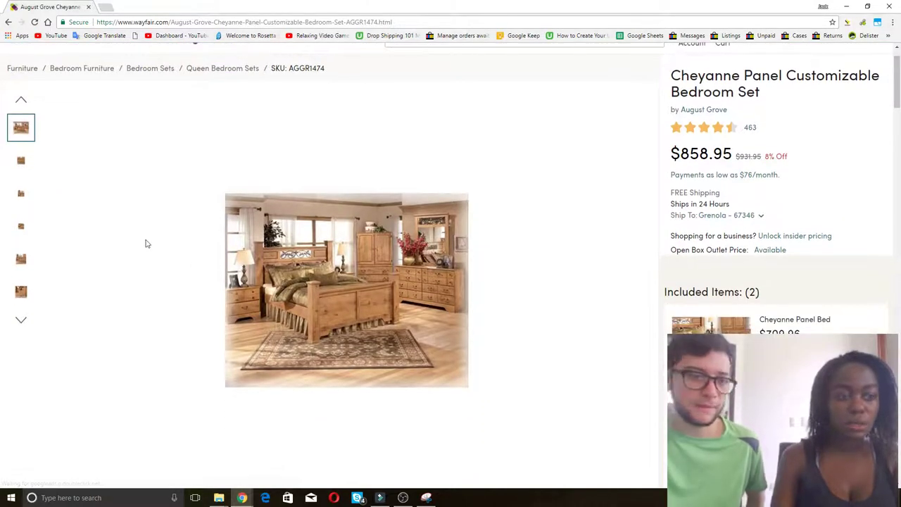
scroll(151, 241, up, 1)
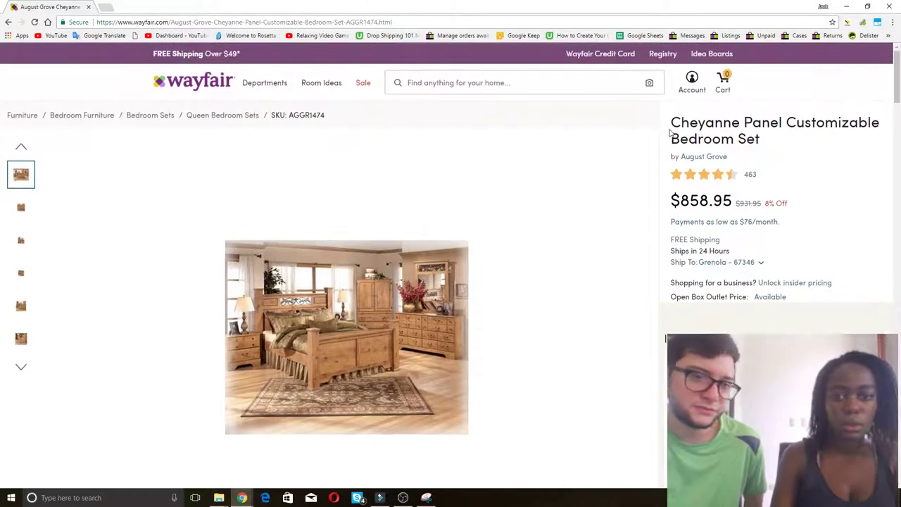
drag(683, 125, 765, 140)
key(ctrl+c)
key(alt+Tab)
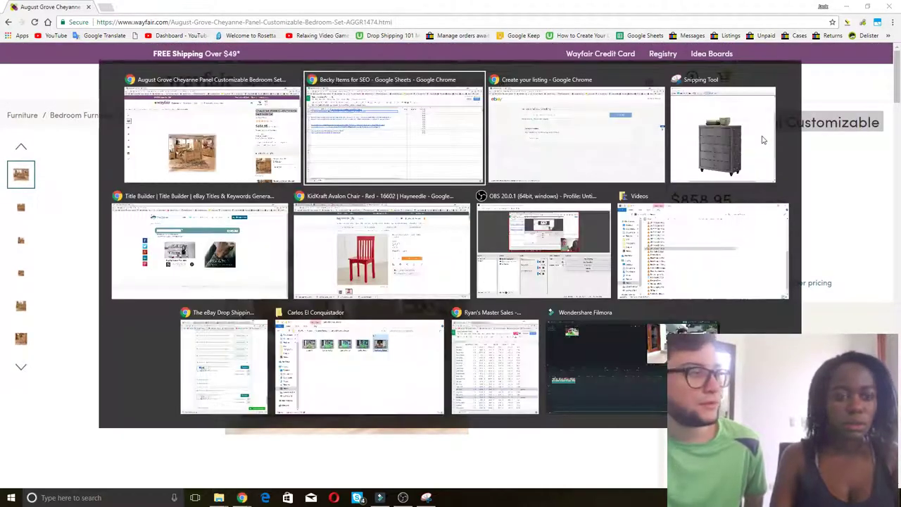
click(366, 146)
key(ctrl+v)
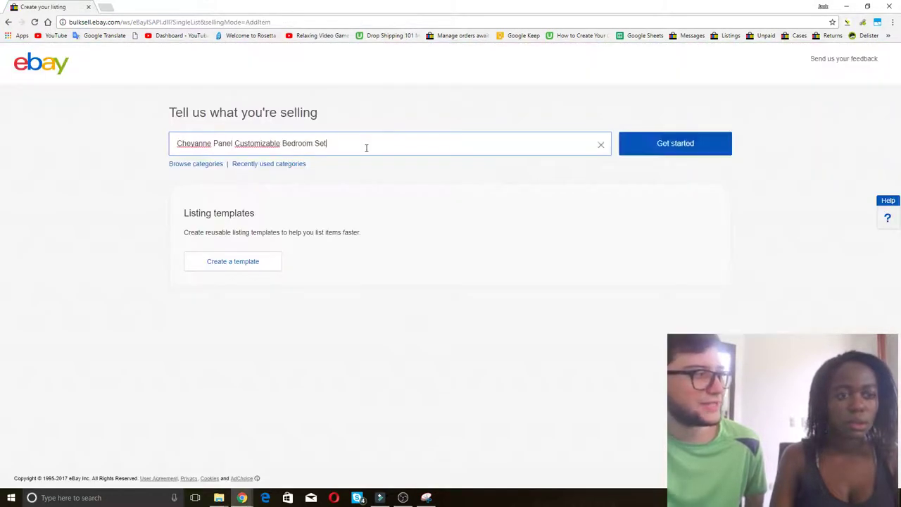
click(668, 143)
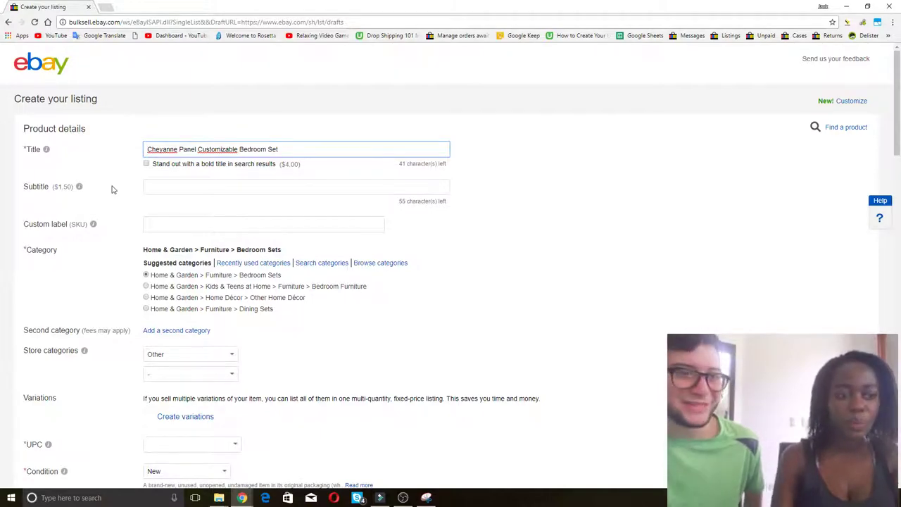
Return to the Wayfair bedroom set and open the full product page of its Cheyanne 2 Drawer Nightstand.
scroll(112, 189, down, 1)
key(alt+Tab)
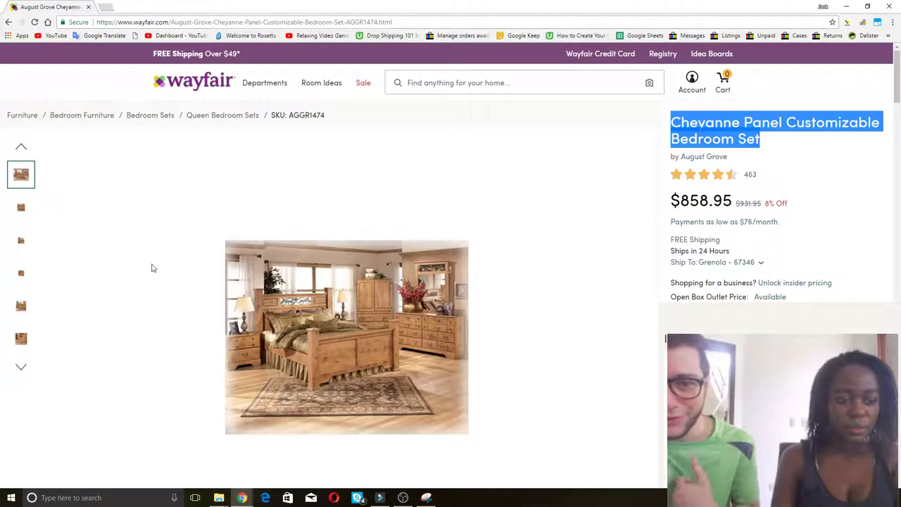
scroll(153, 267, down, 1)
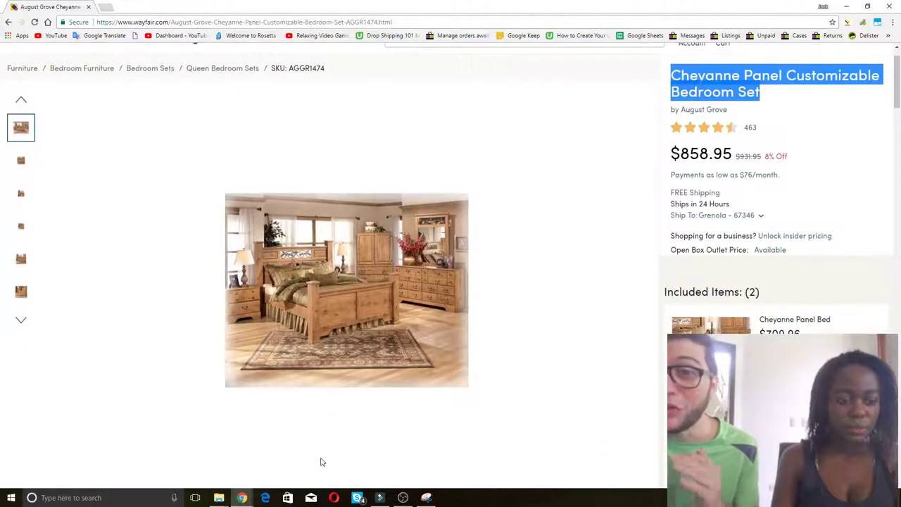
click(432, 499)
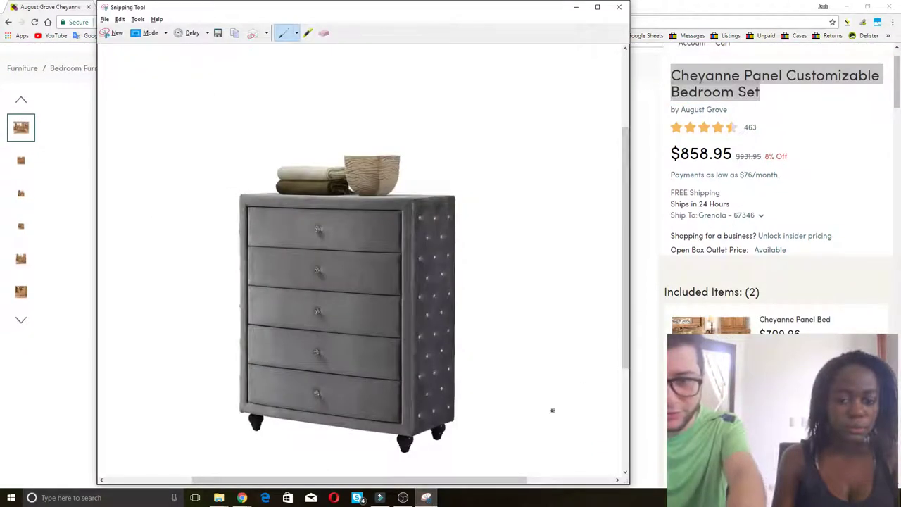
click(644, 332)
scroll(639, 338, down, 2)
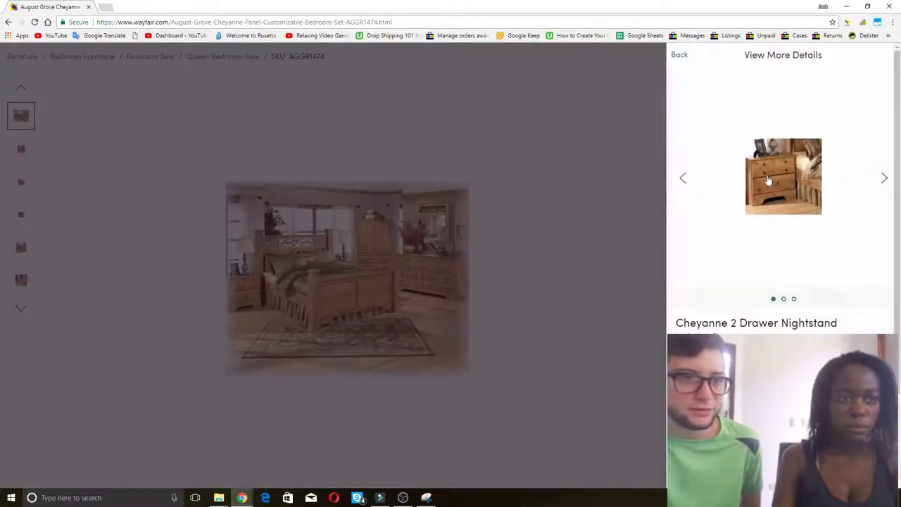
scroll(788, 327, down, 2)
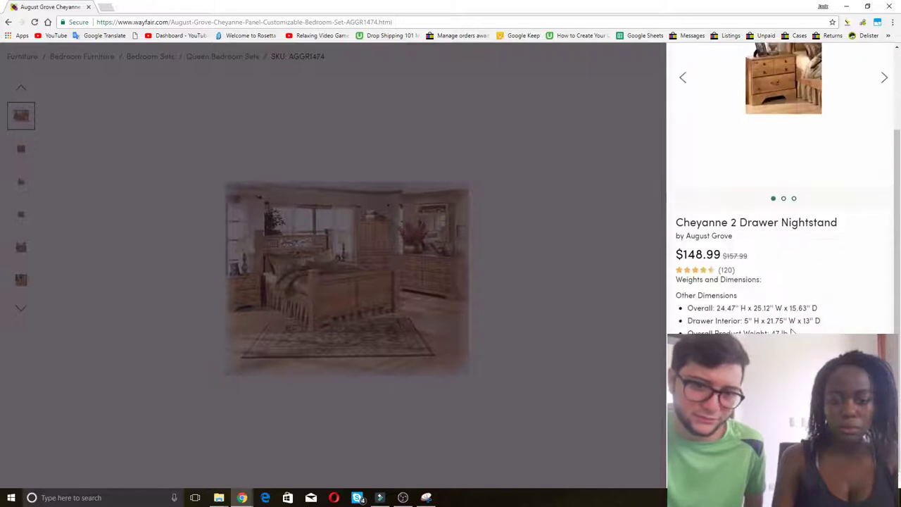
click(746, 366)
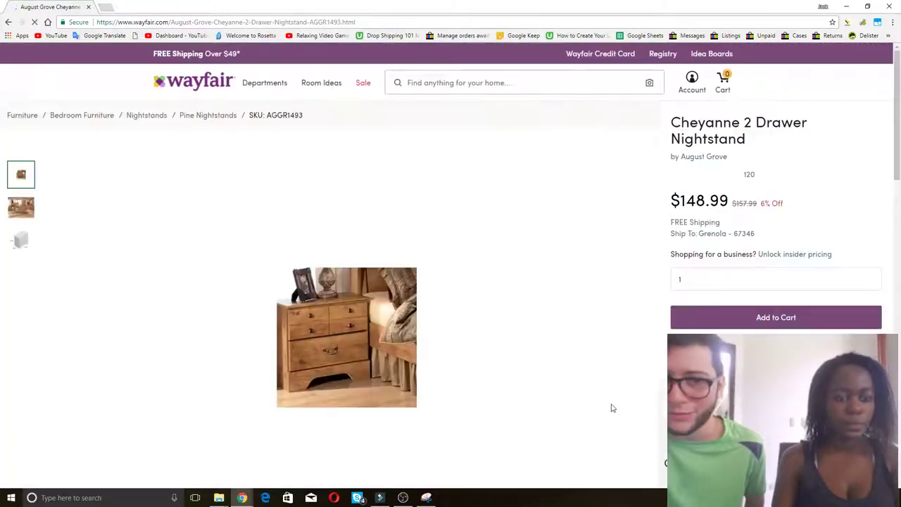
Replace the eBay listing title with the product name "Cheyanne 2 Drawer Nightstand" copied from Wayfair.
drag(674, 121, 768, 141)
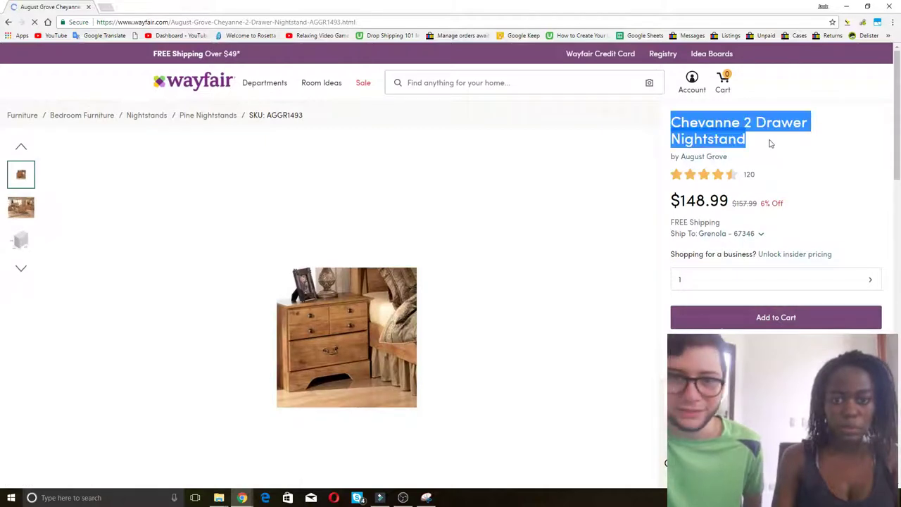
key(alt+Tab)
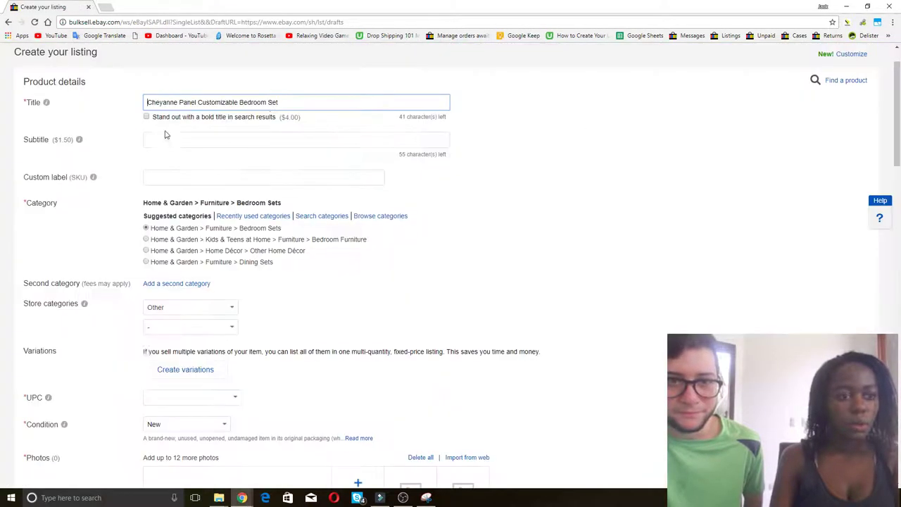
drag(290, 99, 60, 105)
key(ctrl+v)
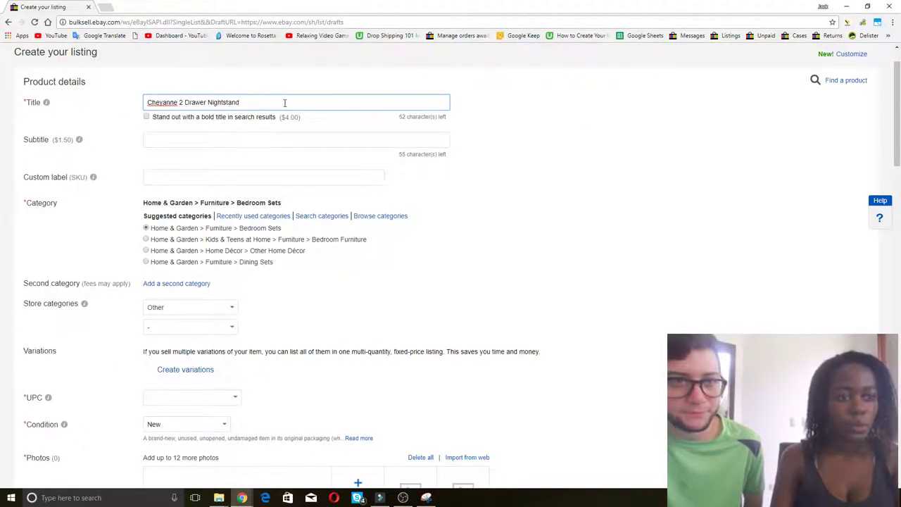
Capture the main nightstand photo on Wayfair with Snipping Tool and save it as JPEG file 1, replacing the existing image.
key(alt+Tab)
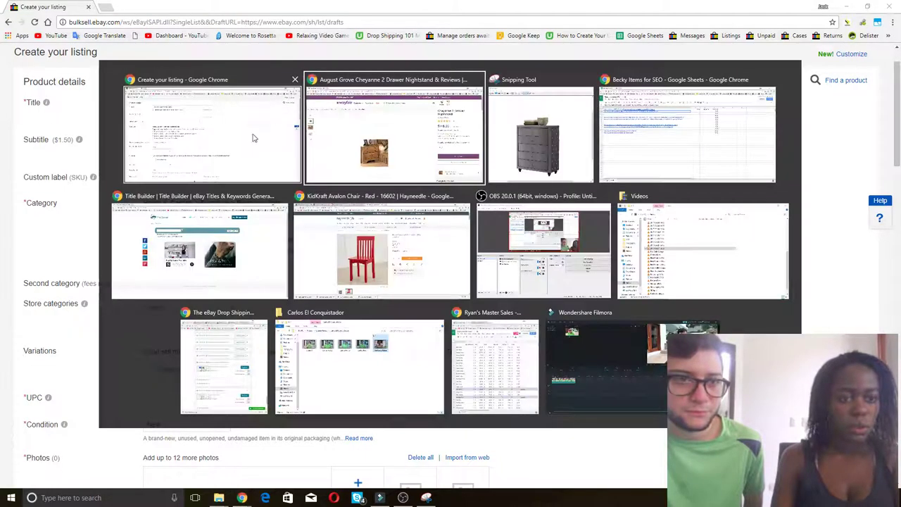
scroll(109, 295, down, 1)
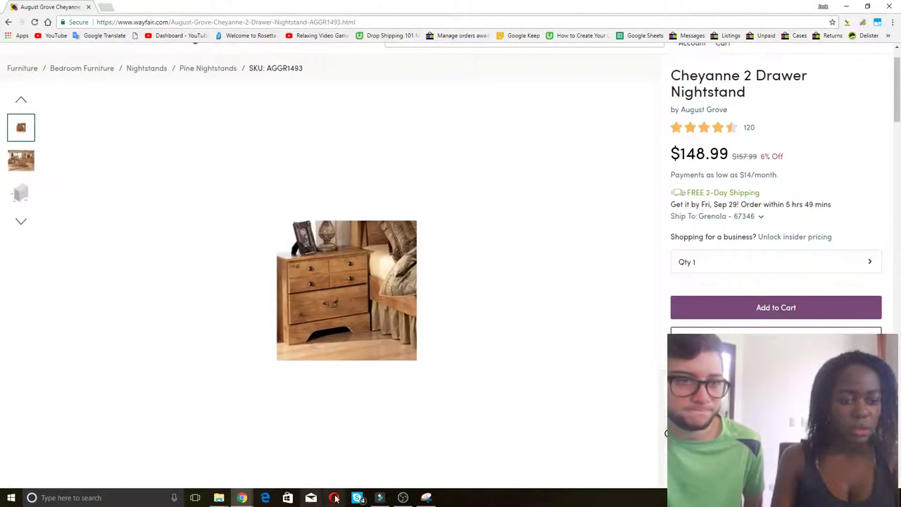
click(426, 498)
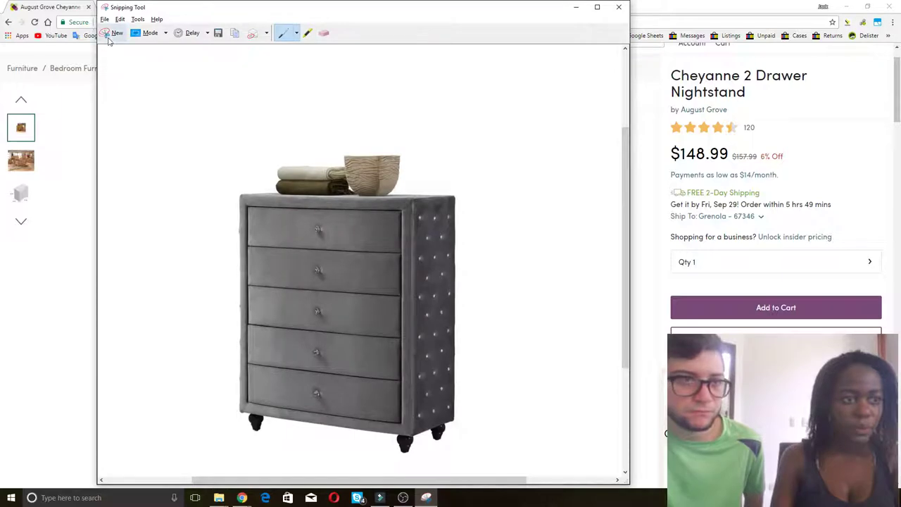
click(113, 33)
drag(194, 157, 508, 442)
click(156, 85)
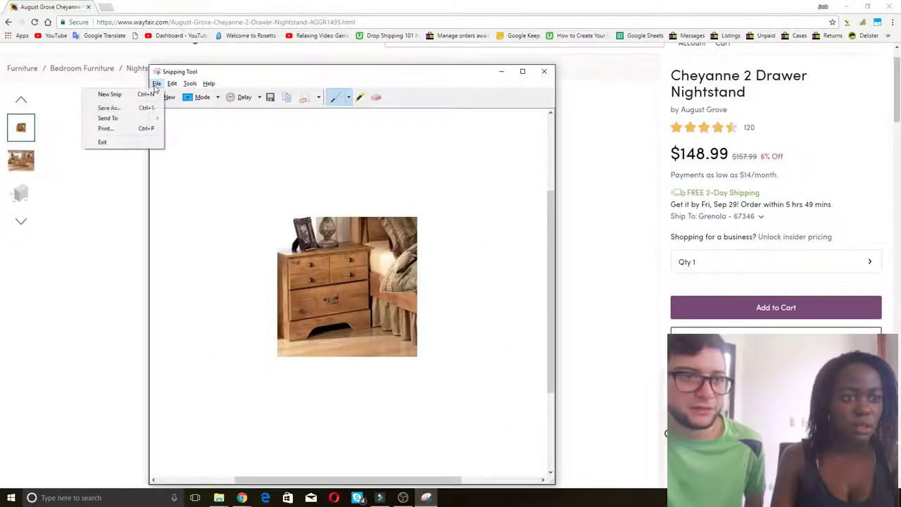
click(121, 106)
click(257, 162)
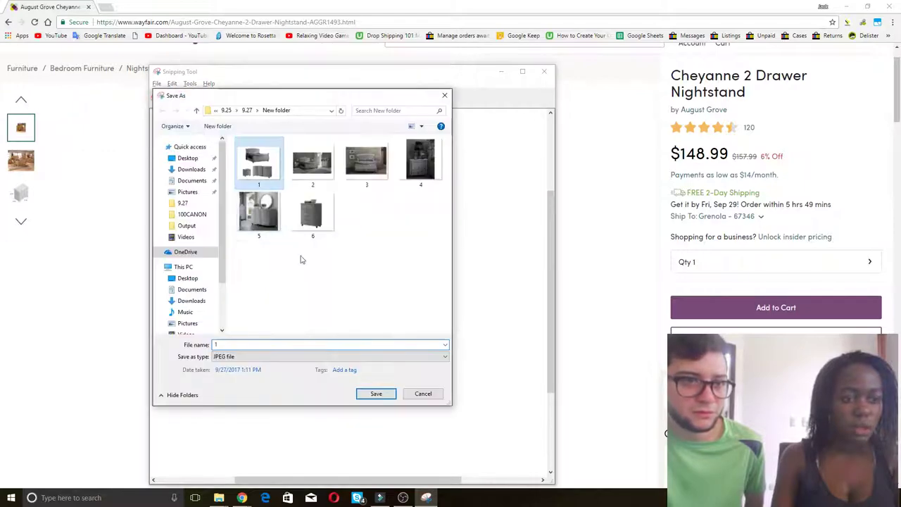
click(375, 394)
click(473, 249)
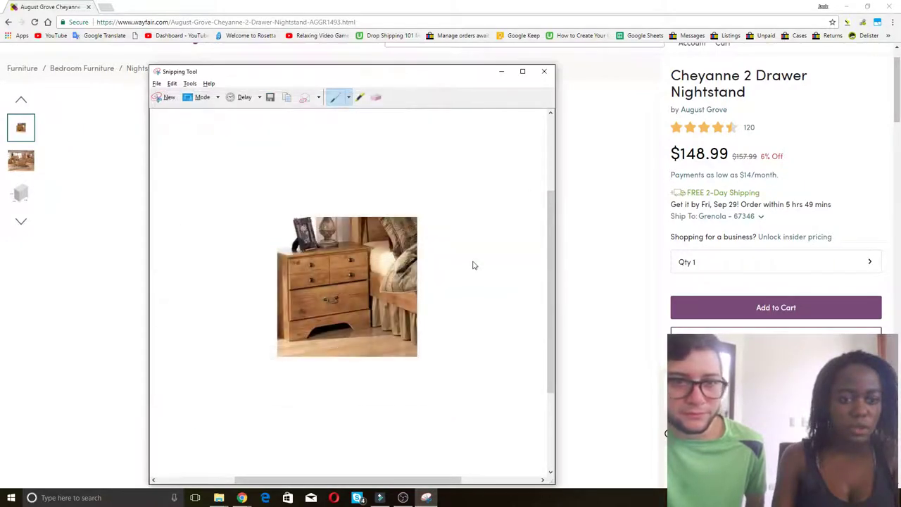
Capture the nightstand's second Wayfair photo, the full bedroom scene, with Snipping Tool and save it as JPEG file 2, replacing the existing image.
click(20, 161)
key(alt+Tab)
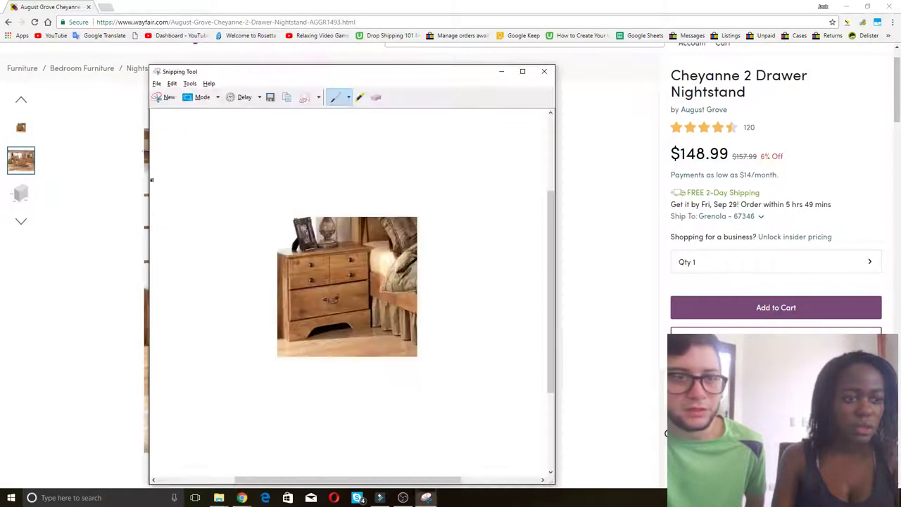
click(162, 98)
drag(138, 119, 542, 450)
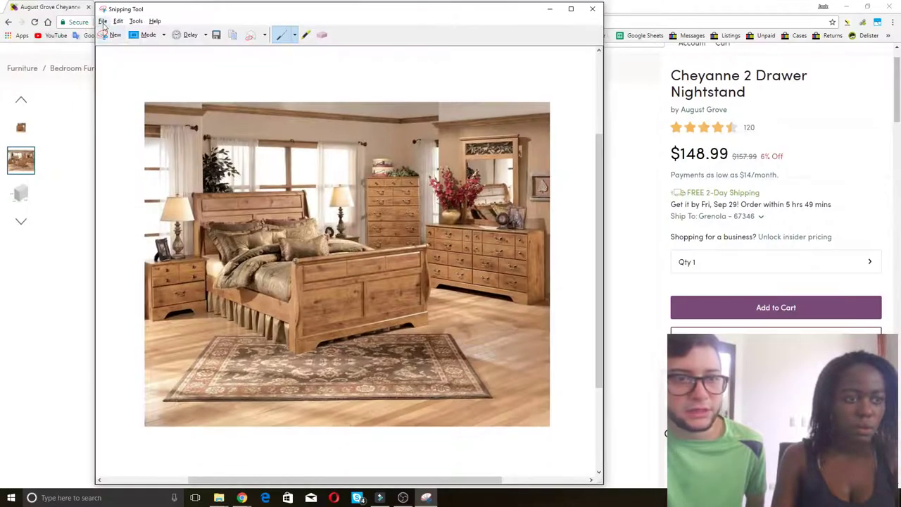
click(103, 22)
click(98, 47)
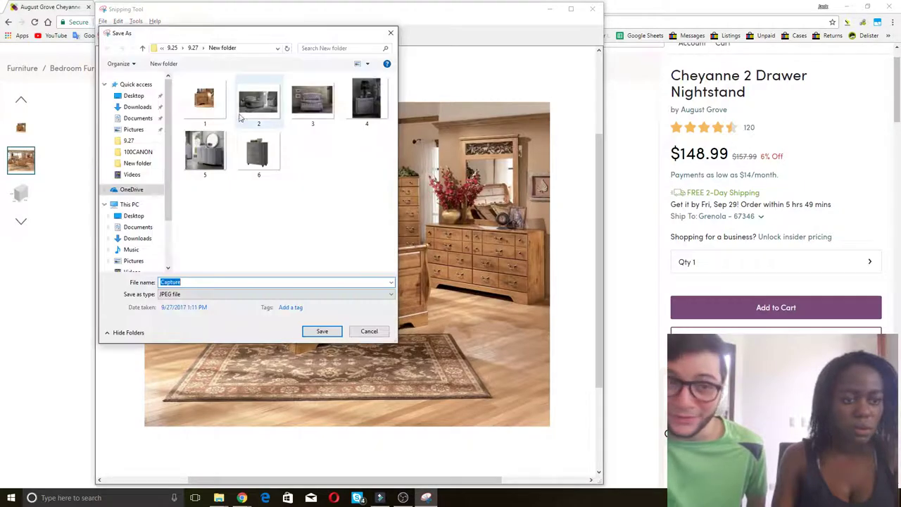
click(239, 118)
click(330, 332)
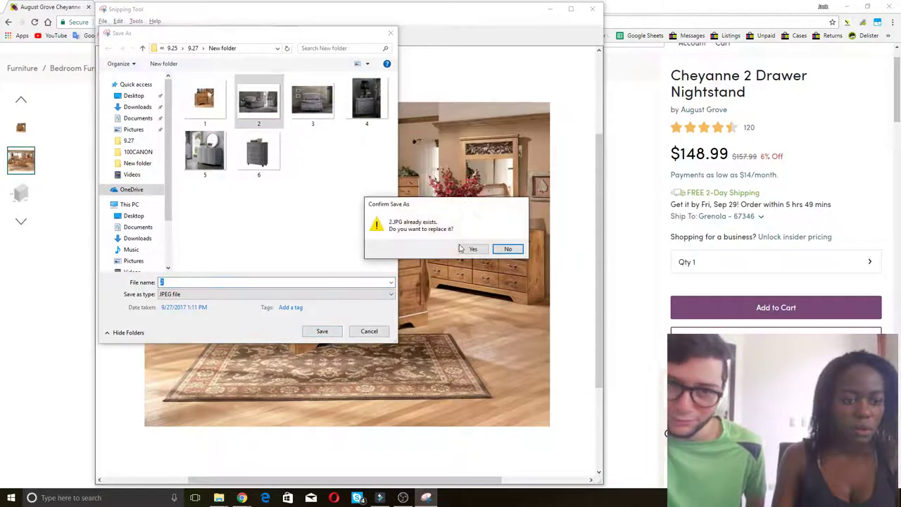
click(463, 249)
Capture the nightstand's dimension diagram on Wayfair, save it as JPEG file 3 over the existing image, and minimize Snipping Tool.
click(21, 193)
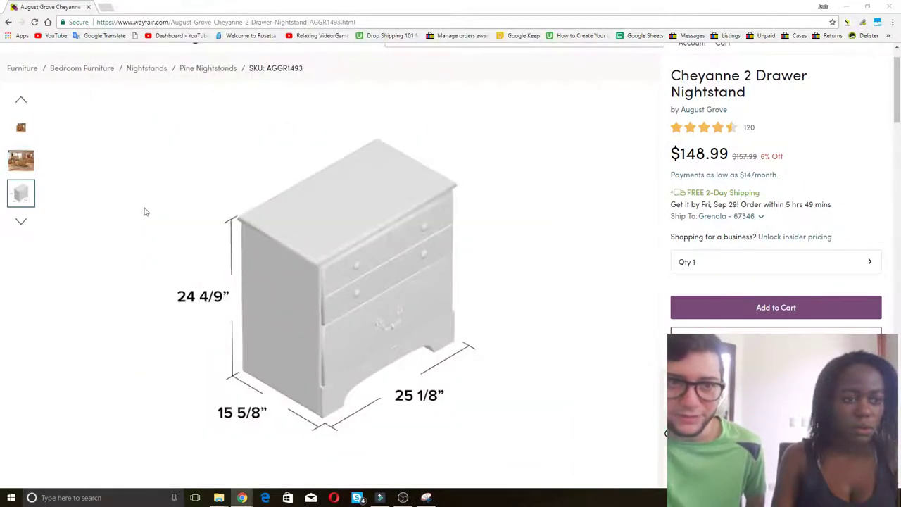
key(alt+Tab)
click(110, 40)
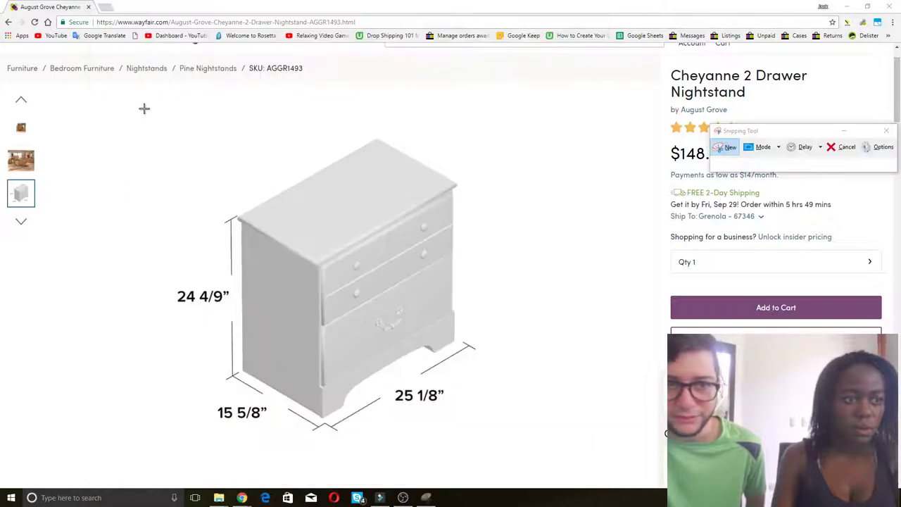
drag(143, 108, 573, 469)
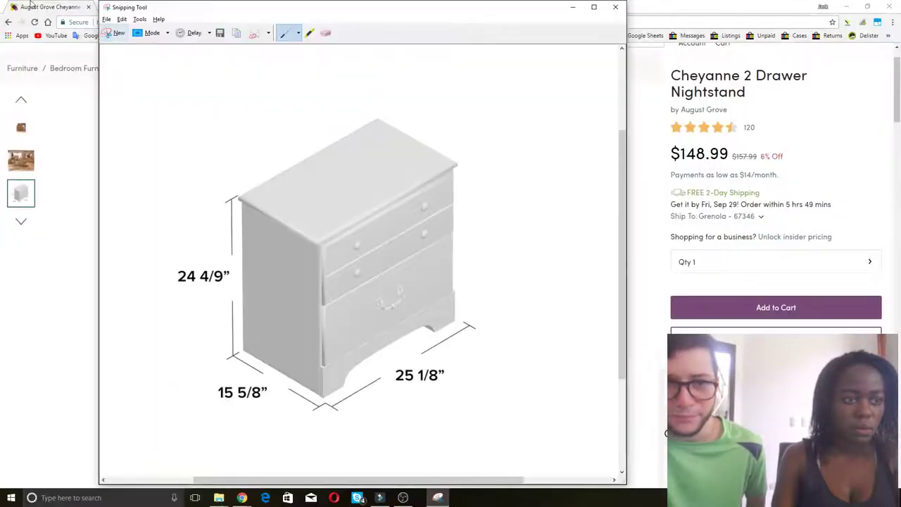
click(106, 19)
click(59, 42)
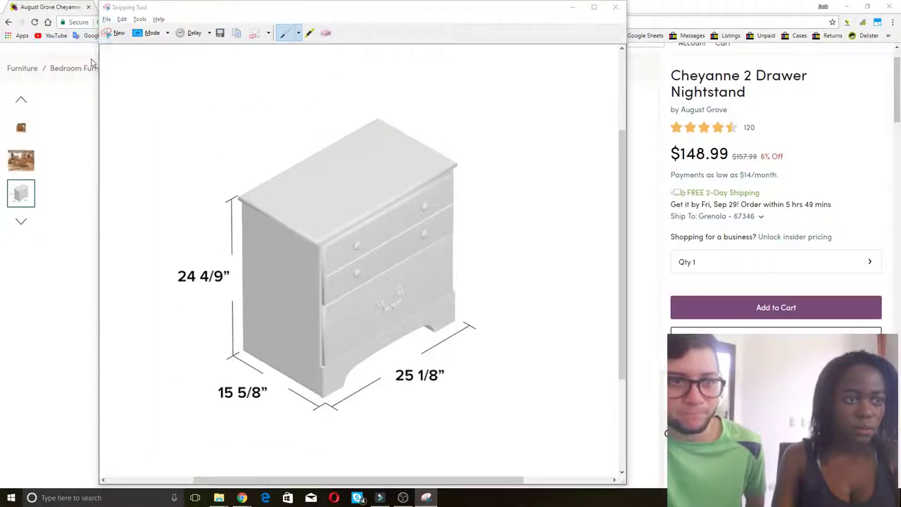
click(328, 114)
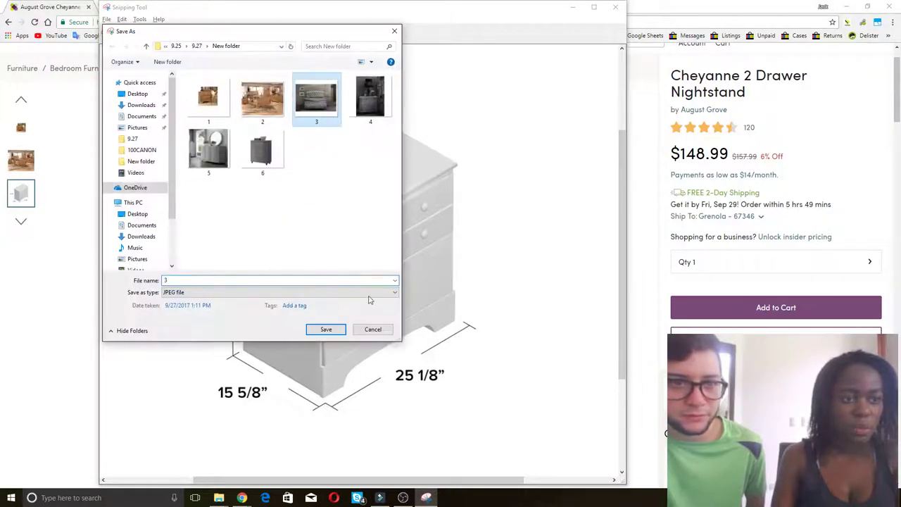
click(326, 330)
click(472, 250)
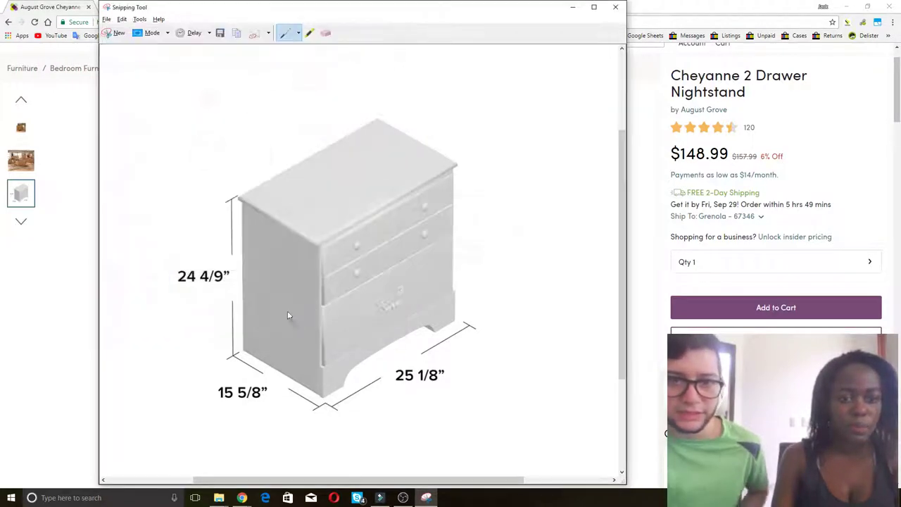
click(571, 9)
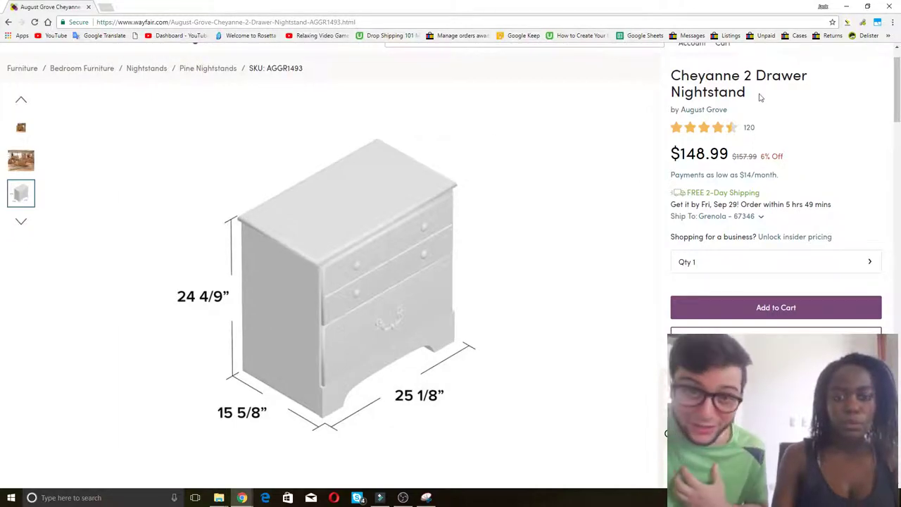
Examine the features and product details in the nightstand's Wayfair description for keywords to use in the eBay title.
key(alt+Tab)
key(alt+Tab)
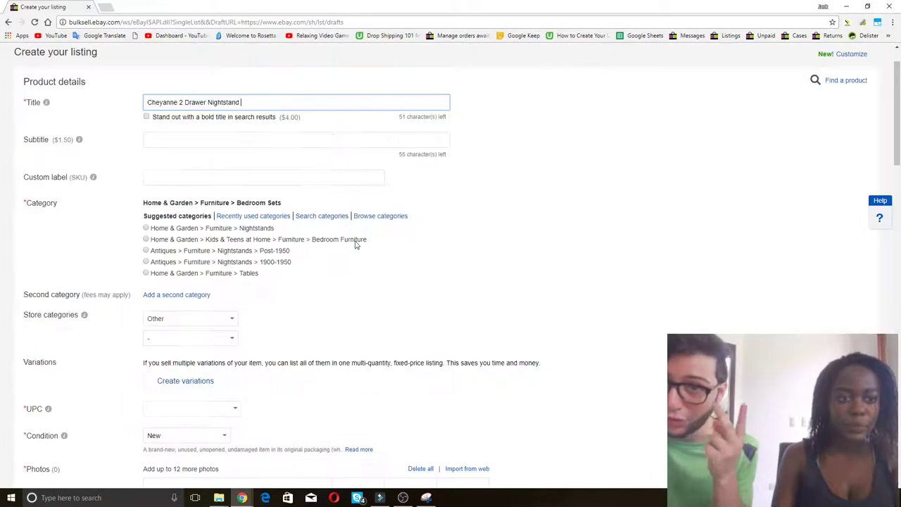
key(ctrl+a)
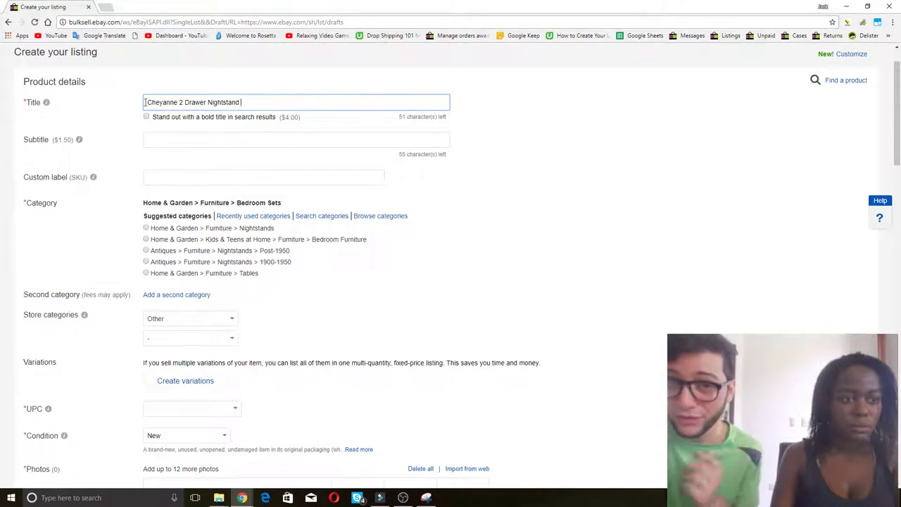
key(alt+Tab)
scroll(835, 203, down, 3)
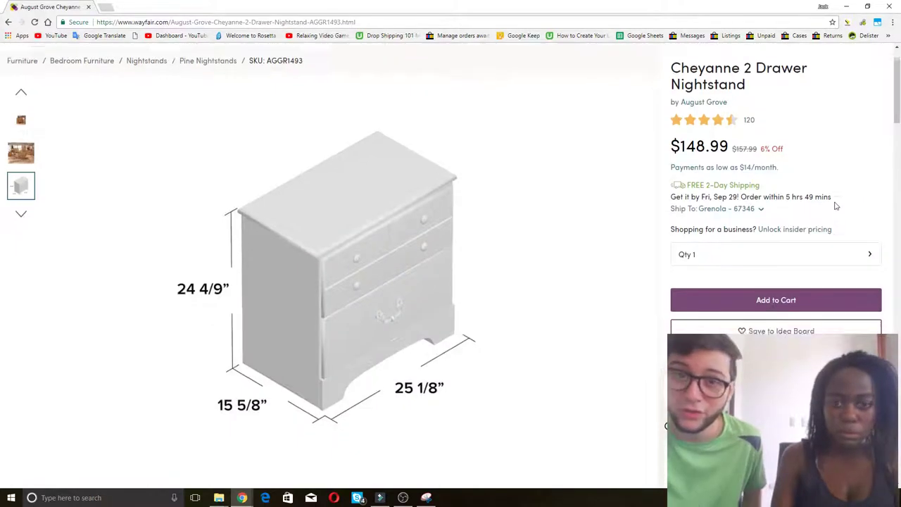
scroll(835, 204, down, 6)
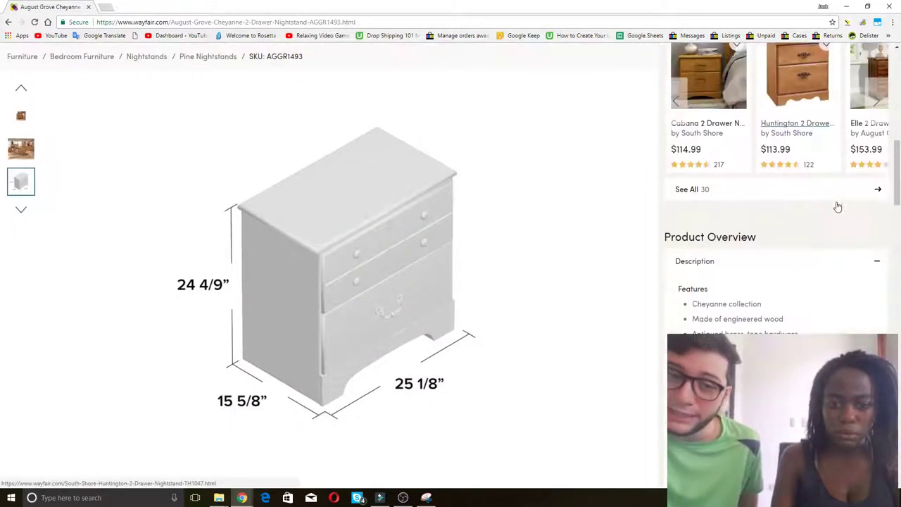
click(700, 305)
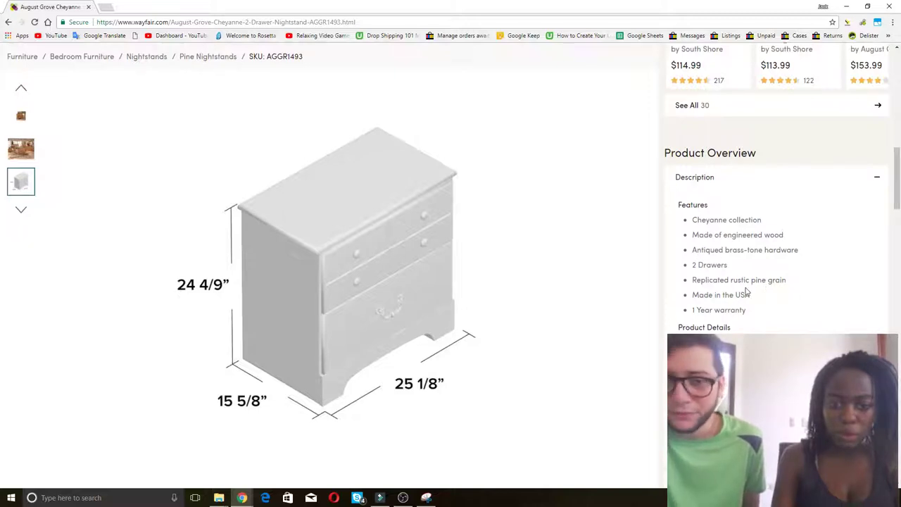
scroll(747, 290, down, 1)
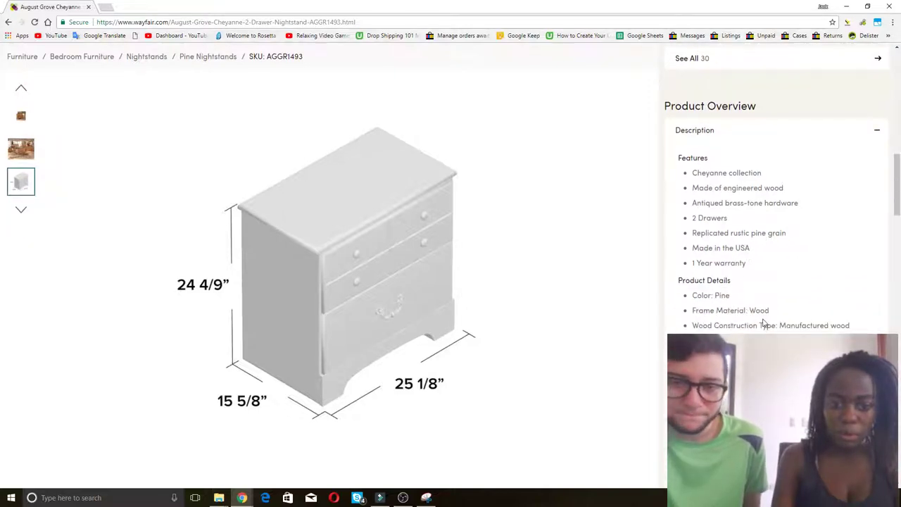
Insert "Pine Wood Effect Bedroom" at the start of the eBay listing title.
key(alt+Tab)
click(148, 101)
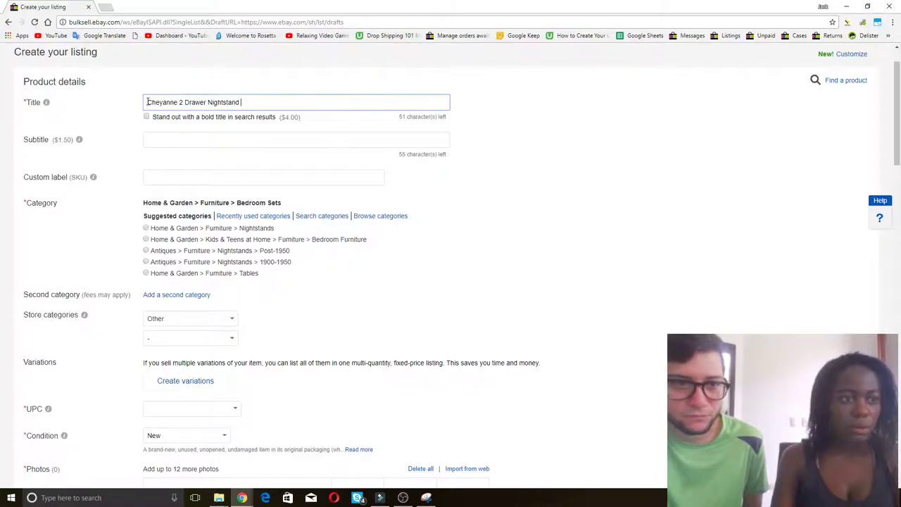
text(Pine Wo)
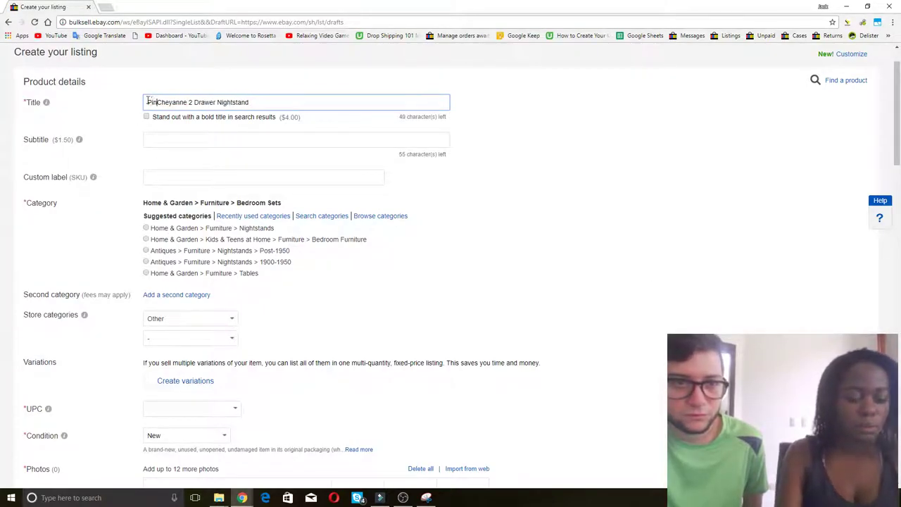
text(odEffect Be)
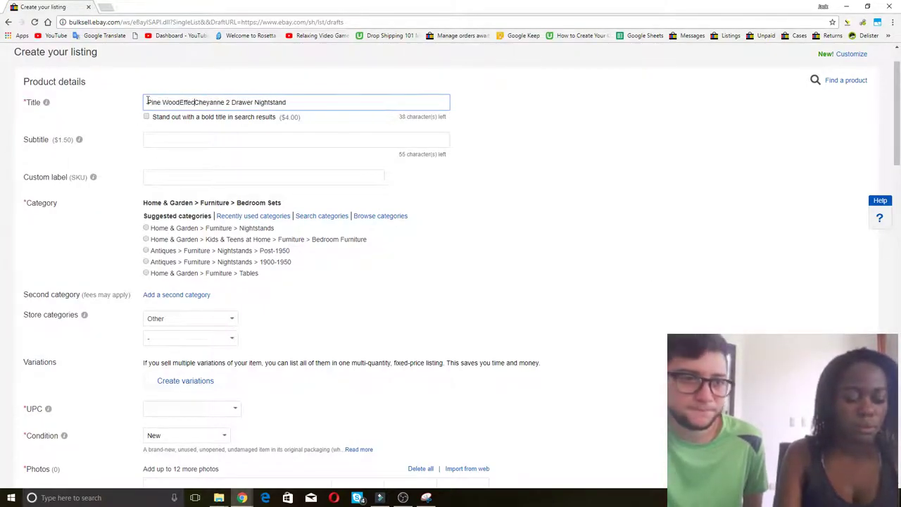
text(droom)
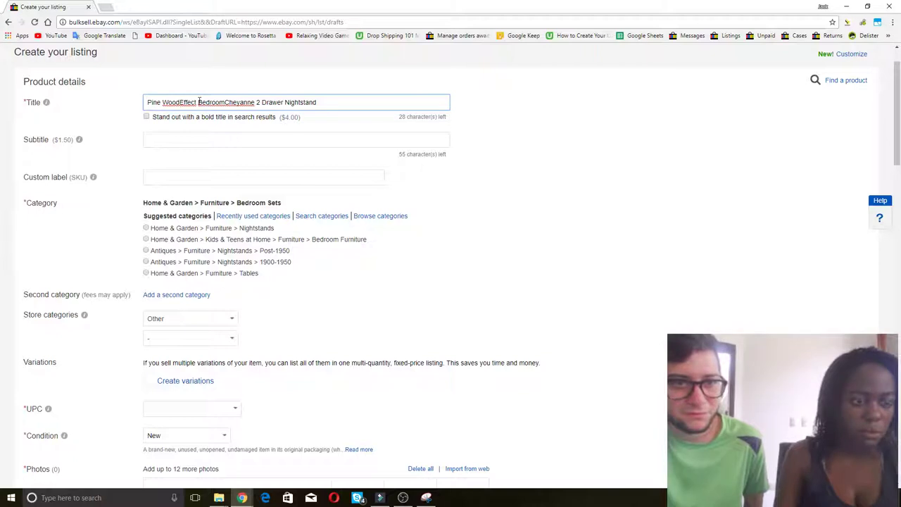
key(Left)
key(Left)
key(Left)
key(Left)
key(Left)
key(Left)
key(Left)
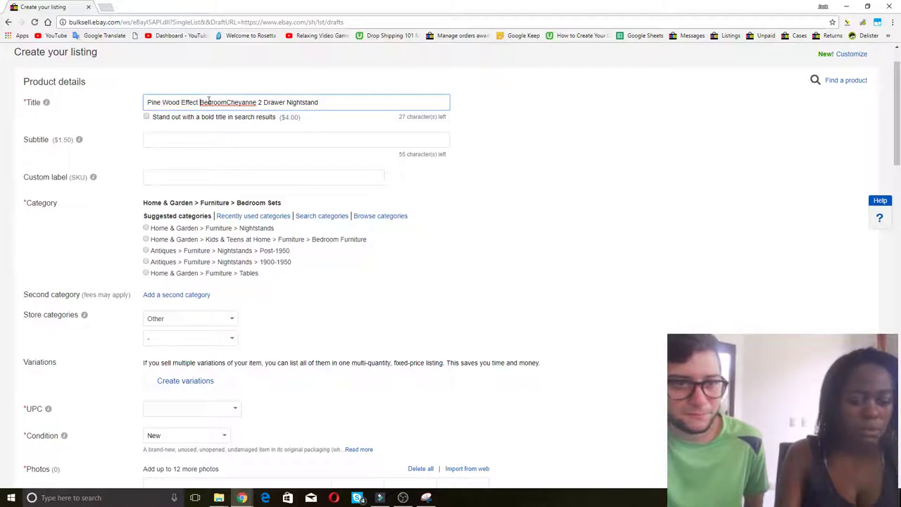
Complete the title as "Pine Wood Effect Night Stand Bedroom Furniture 2 Drawer Bedside Nightstand New", removing "Cheyanne".
text(Night S)
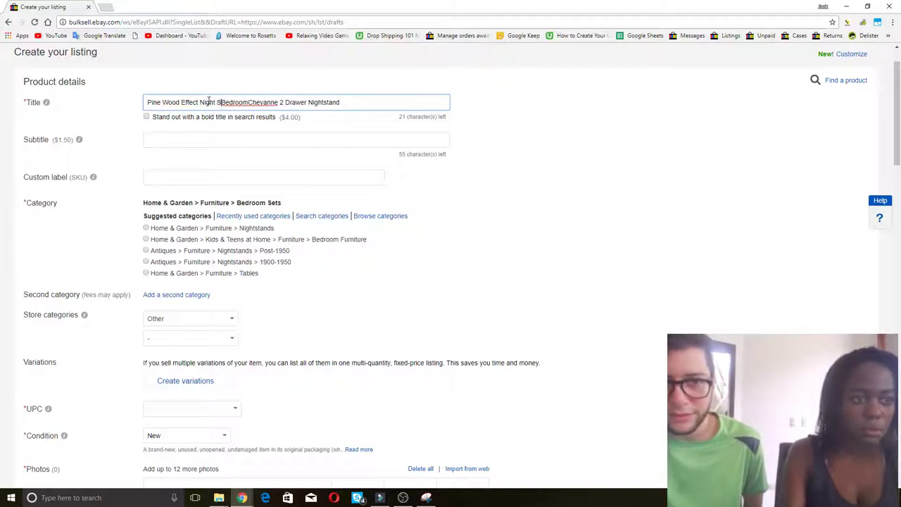
text(tand Bedroom )
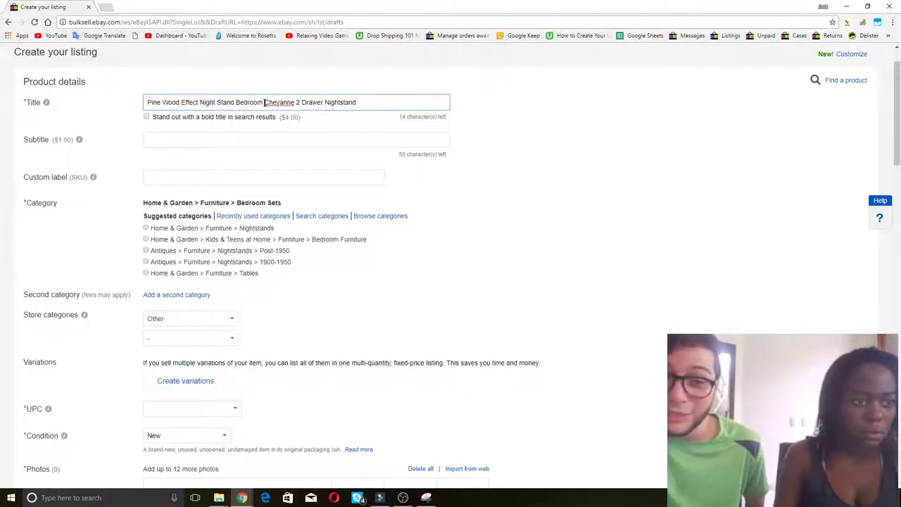
text(Furniture)
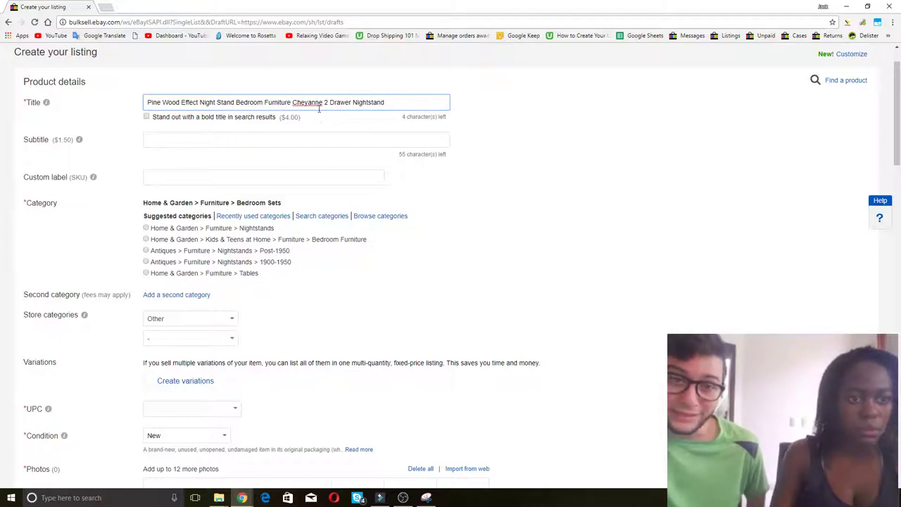
key(BackSpace)
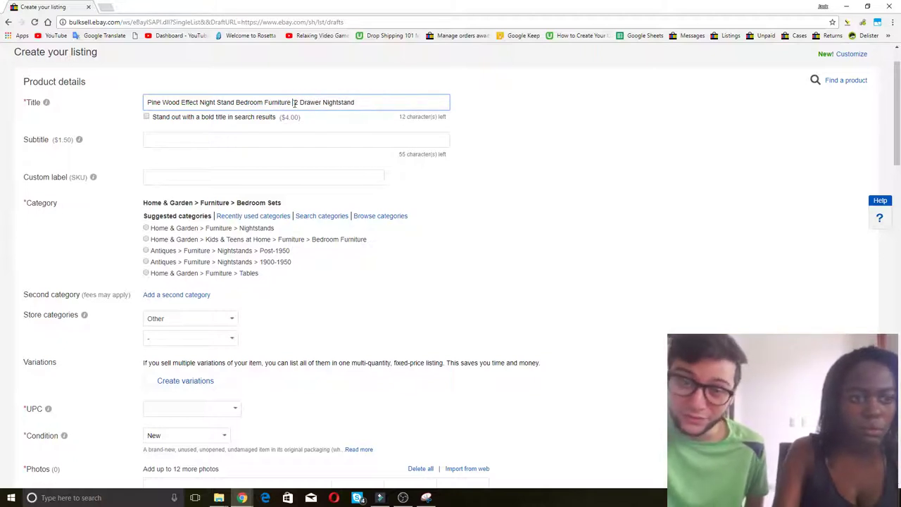
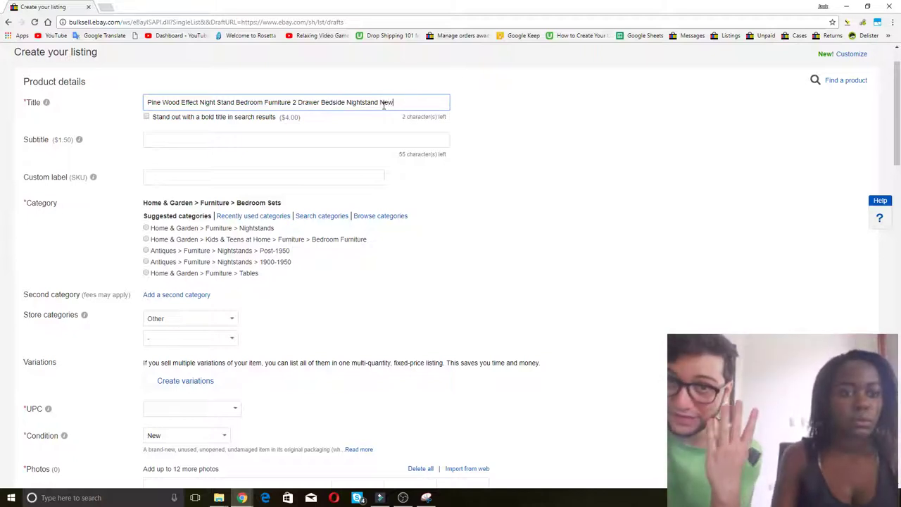
Set the listing's UPC to "Does not apply".
scroll(146, 218, down, 3)
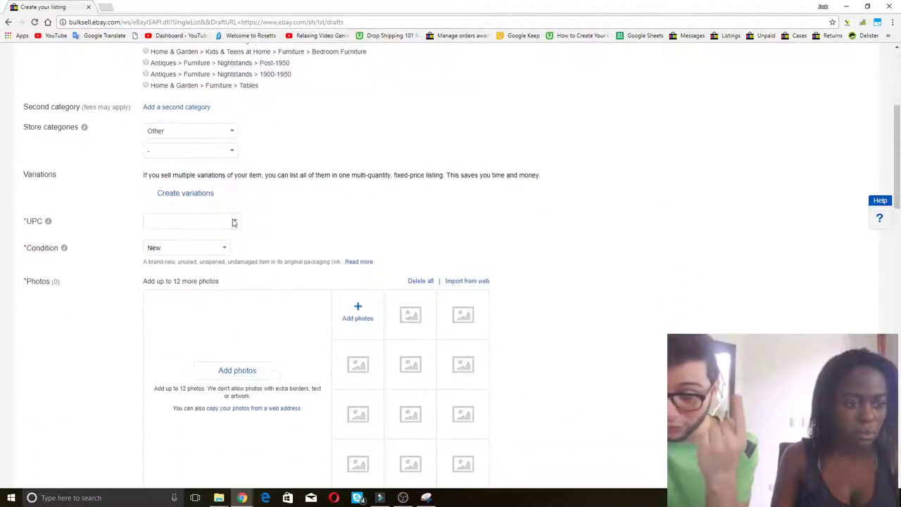
click(234, 222)
click(188, 236)
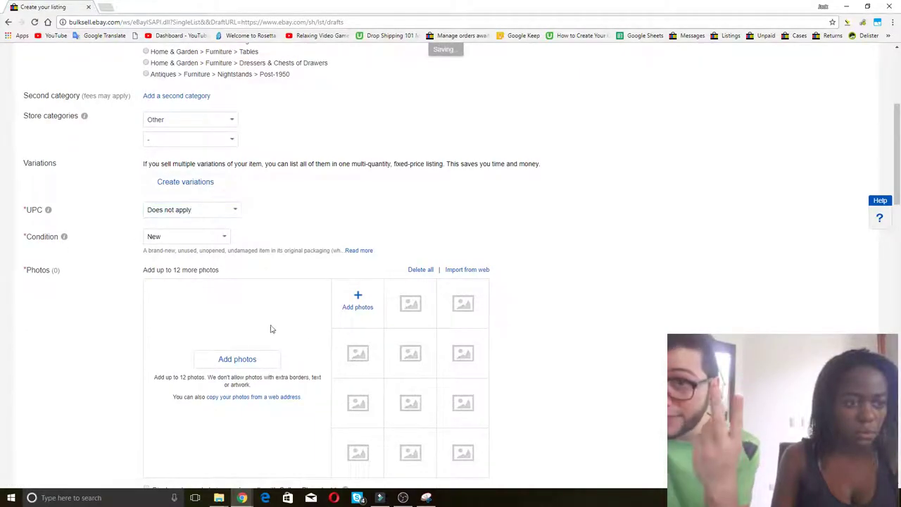
Upload the saved images 1, 2 and 3 to the listing's photos.
click(358, 299)
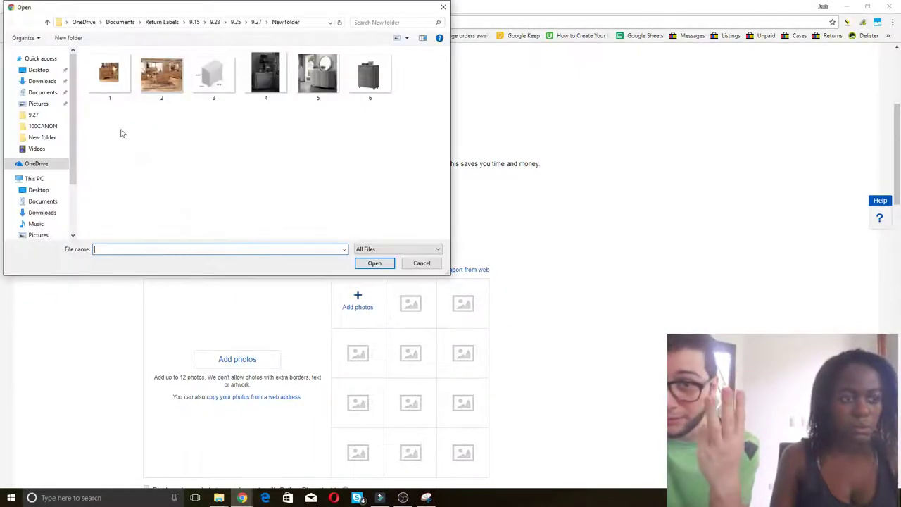
click(107, 87)
shift+click(213, 74)
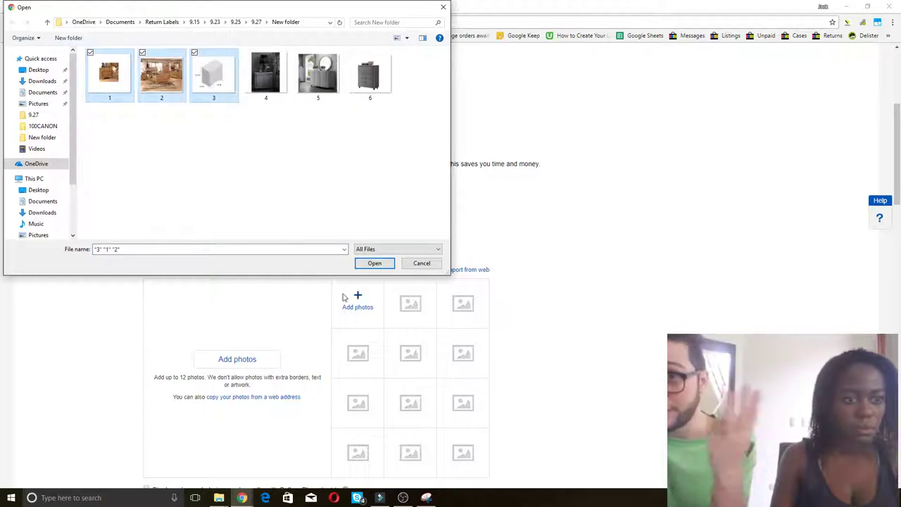
click(373, 263)
scroll(328, 254, down, 4)
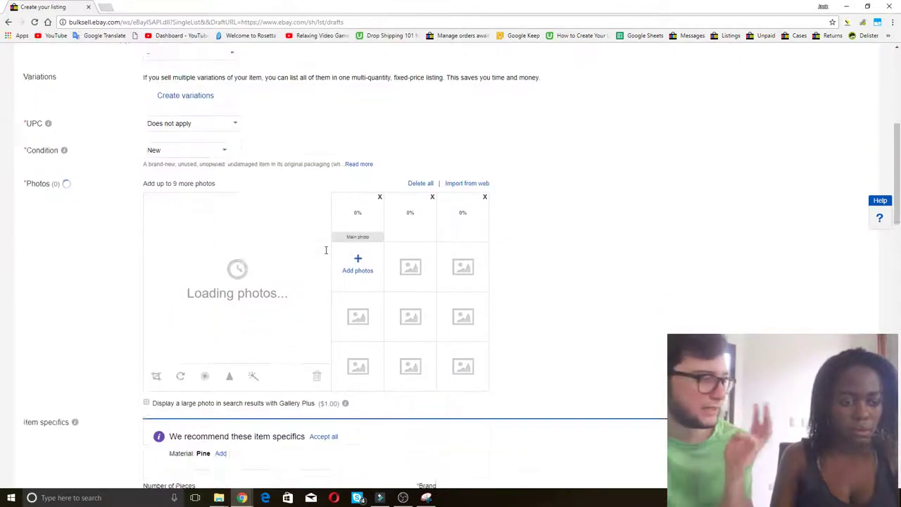
scroll(328, 257, down, 3)
click(271, 211)
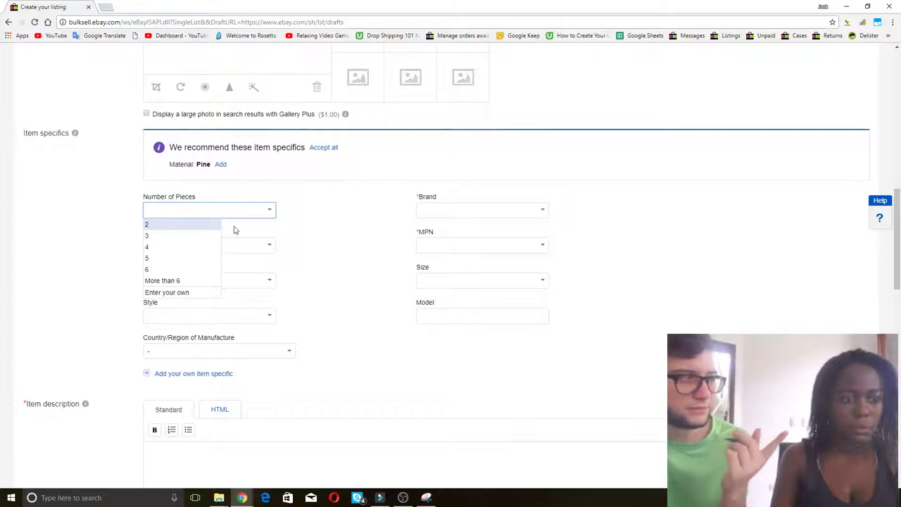
click(361, 242)
Change the listing's category to the suggested Home & Garden > Furniture > Nightstands.
scroll(655, 249, up, 8)
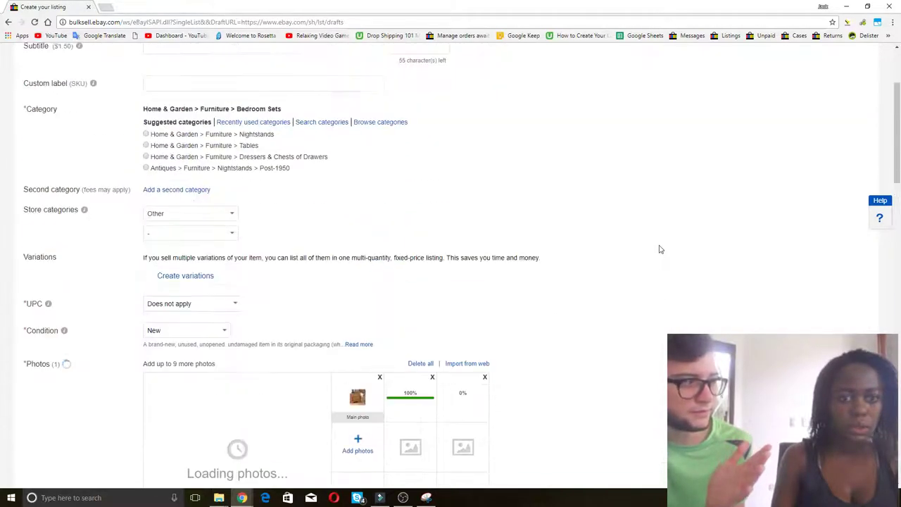
scroll(661, 249, up, 1)
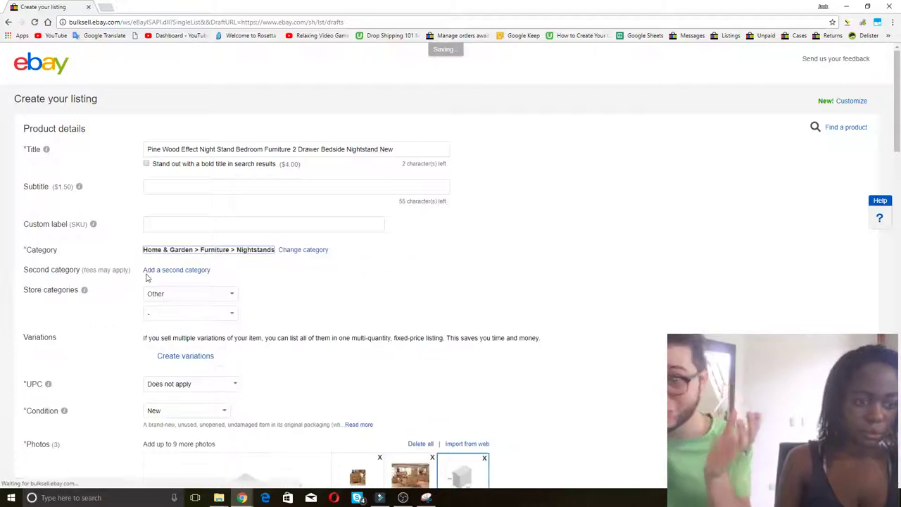
Copy the brand "August Grove" from the Wayfair product page into the listing's Brand item specific.
scroll(148, 278, down, 6)
scroll(185, 289, down, 2)
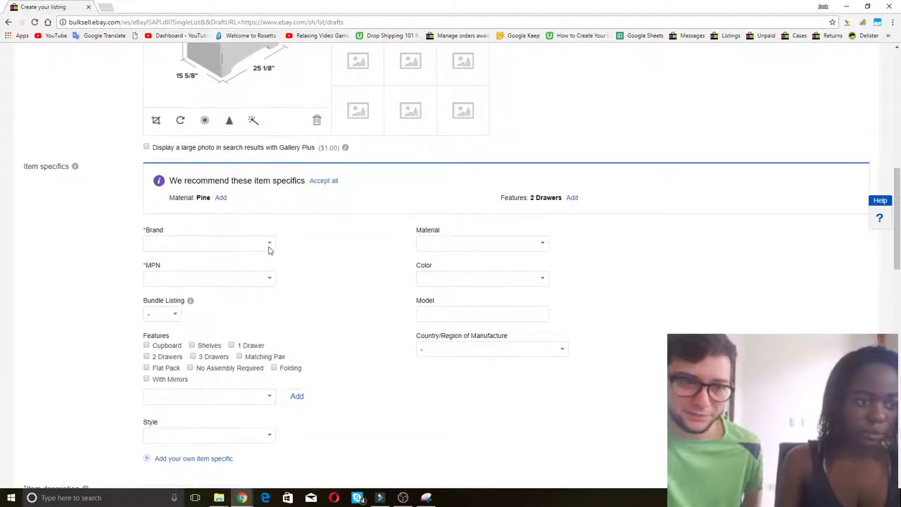
key(alt+Tab)
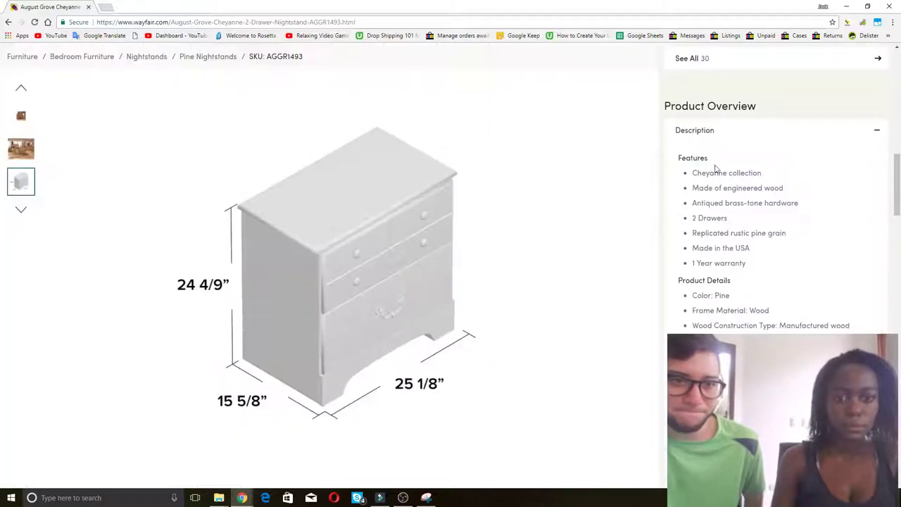
scroll(714, 169, up, 10)
scroll(711, 157, up, 1)
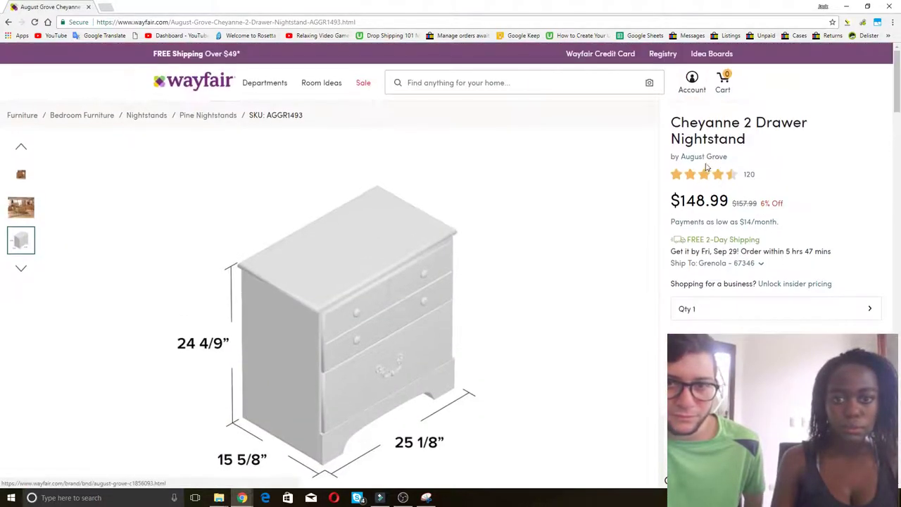
drag(728, 156, 682, 159)
key(ctrl+c)
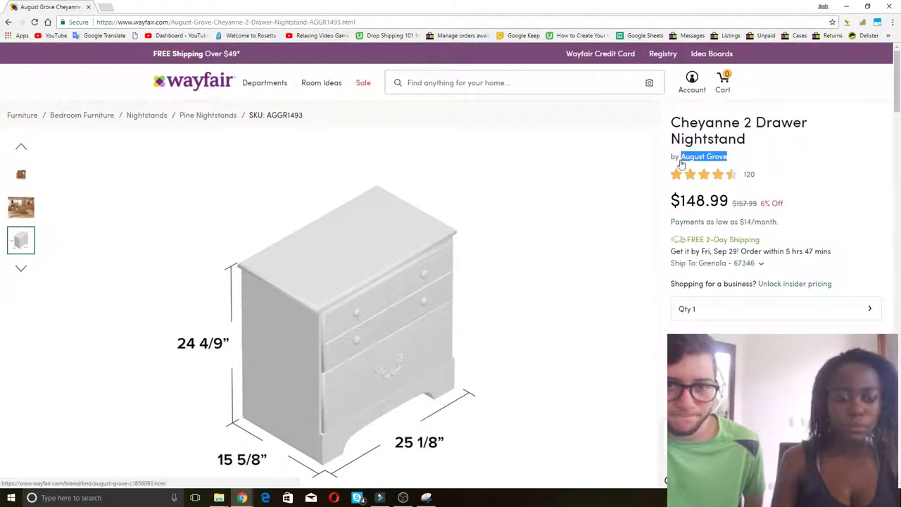
key(alt+Tab)
click(164, 244)
key(ctrl+v)
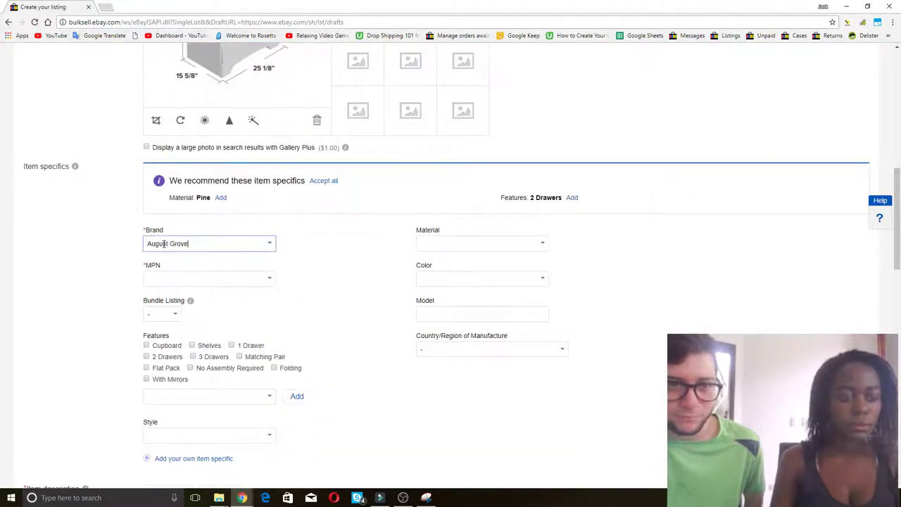
Fill in both the MPN and Model item specifics with the Wayfair product code AGGR1493.
click(223, 280)
key(alt+Tab)
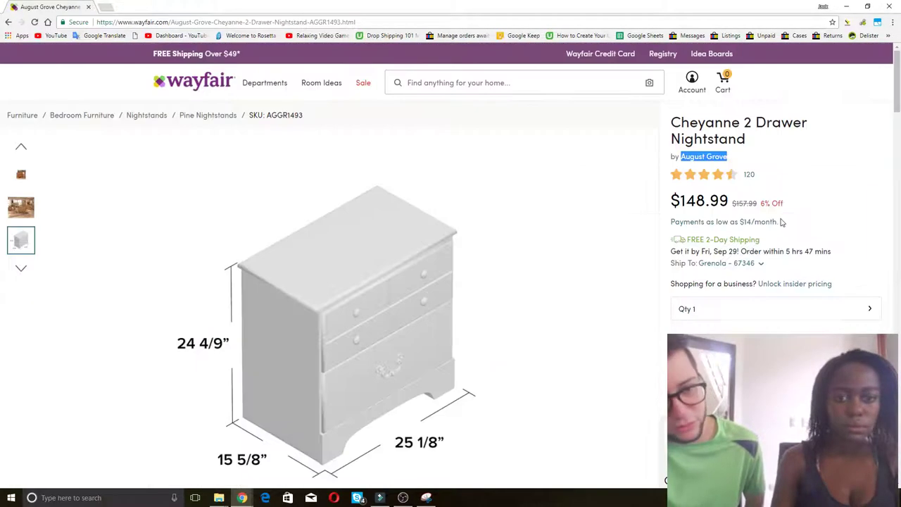
scroll(781, 222, down, 1)
scroll(781, 222, down, 2)
scroll(781, 221, down, 8)
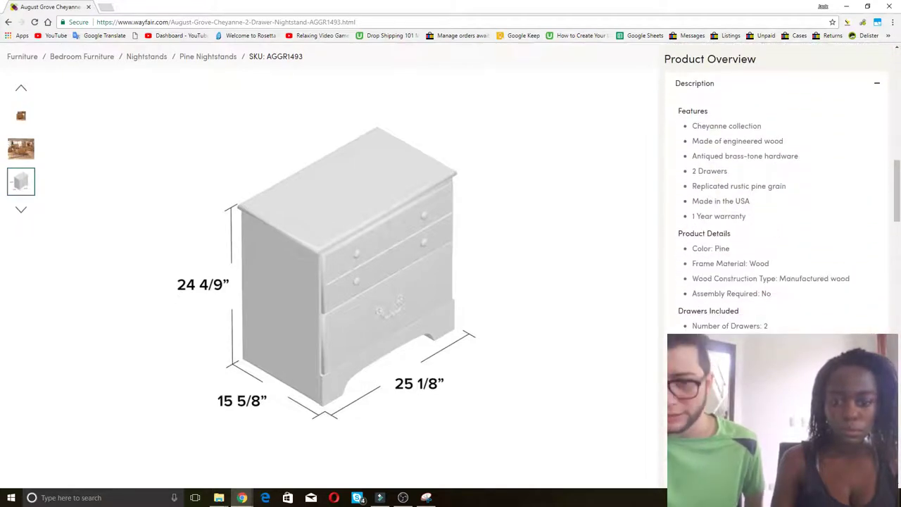
scroll(769, 242, down, 3)
click(716, 325)
scroll(718, 325, down, 5)
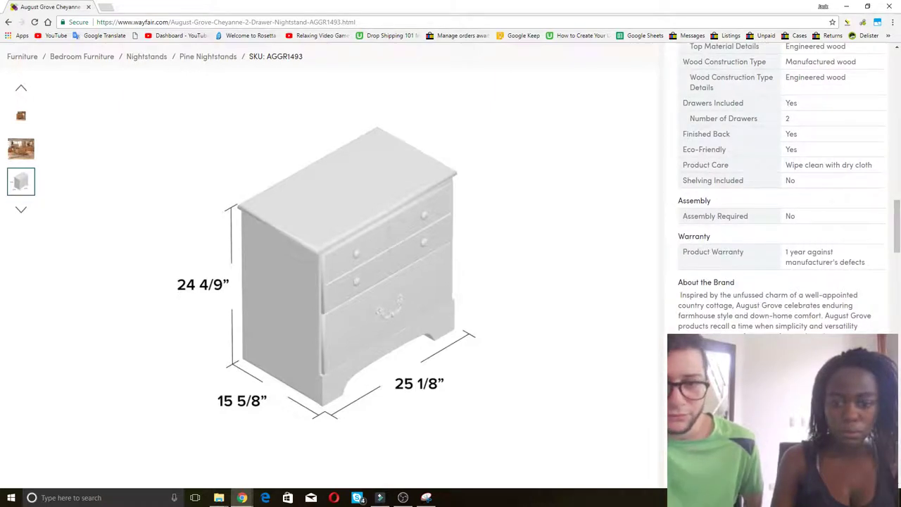
key(alt+Tab)
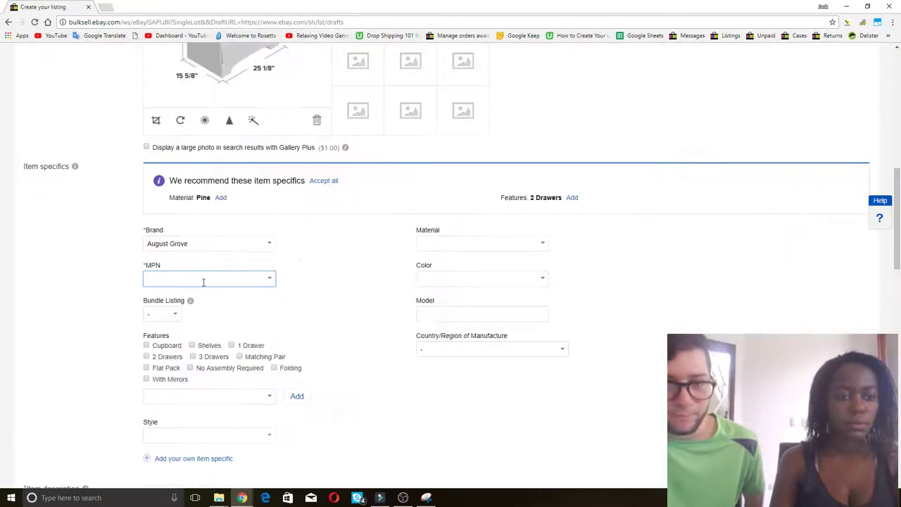
click(191, 280)
key(ctrl+v)
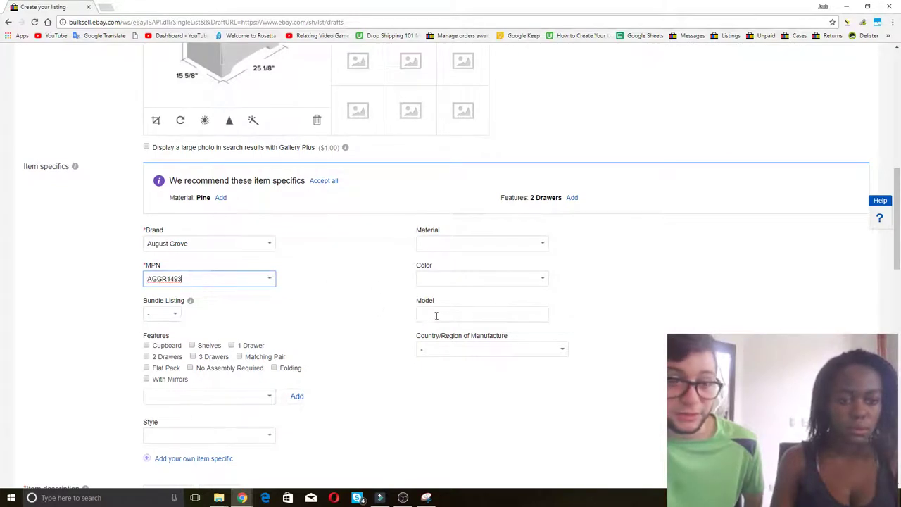
click(436, 315)
key(ctrl+v)
click(372, 283)
Set the listing's material to Wood and its color to Beige.
click(546, 245)
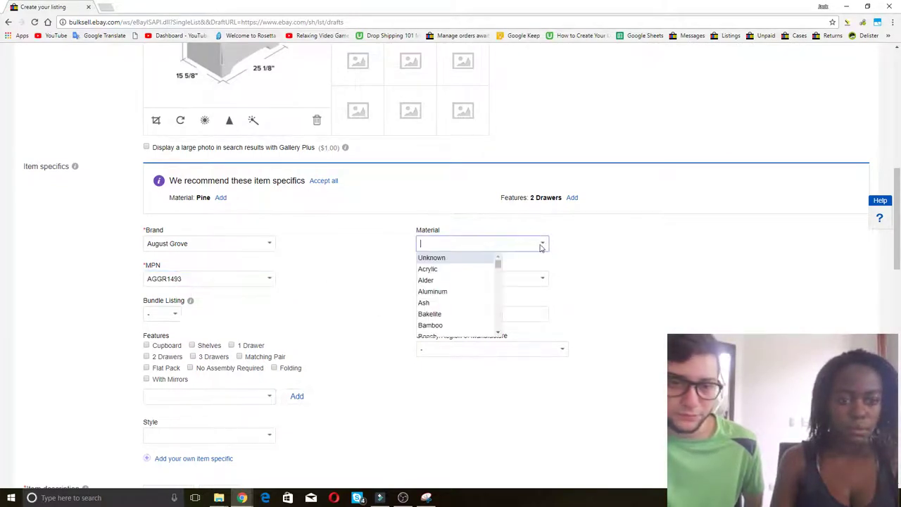
text(w)
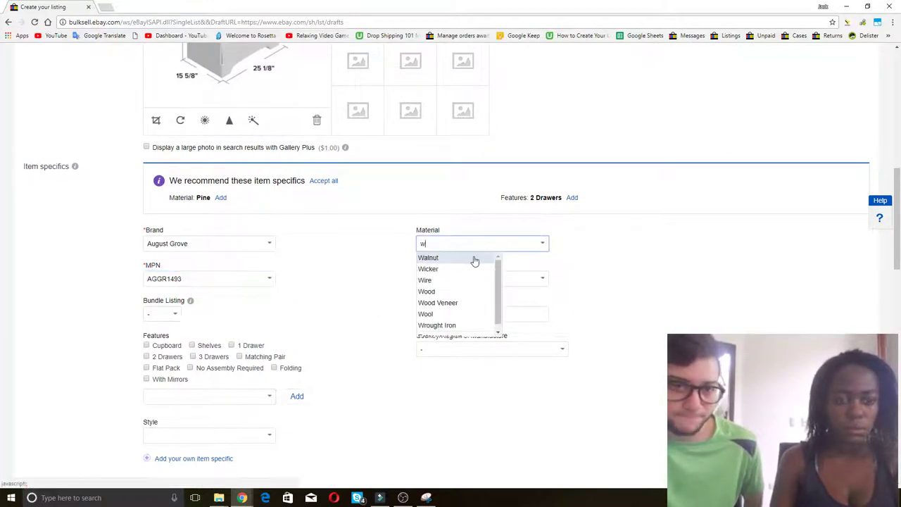
click(428, 291)
click(543, 282)
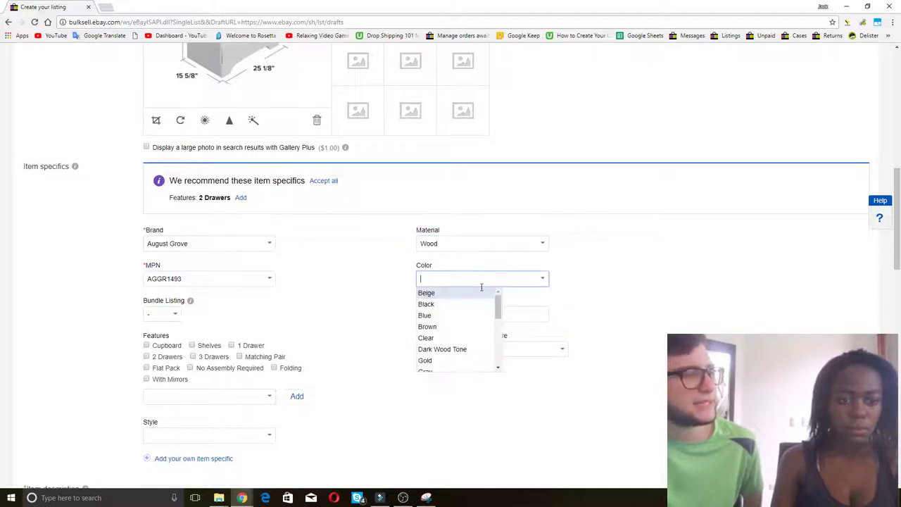
click(463, 294)
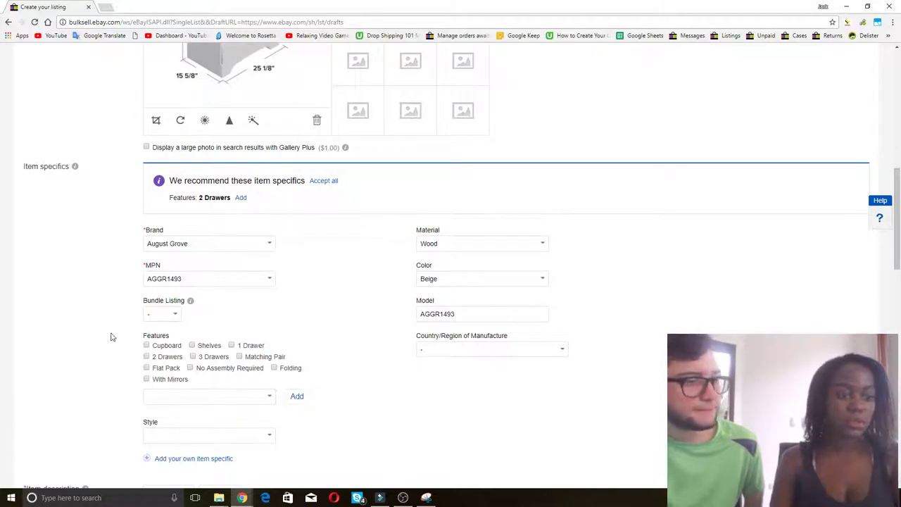
Set Bundle Listing to No and select the 2 Drawers feature in the item specifics.
click(170, 315)
click(152, 354)
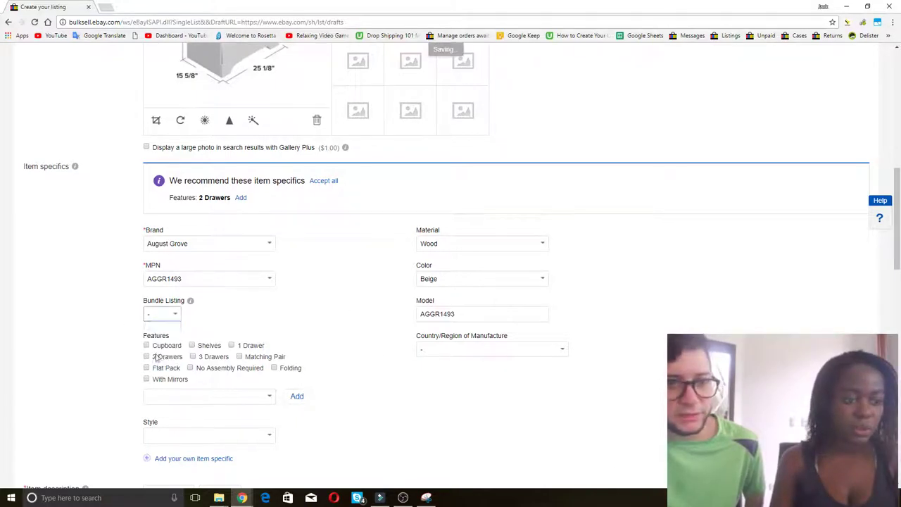
scroll(91, 341, down, 1)
scroll(91, 341, down, 1)
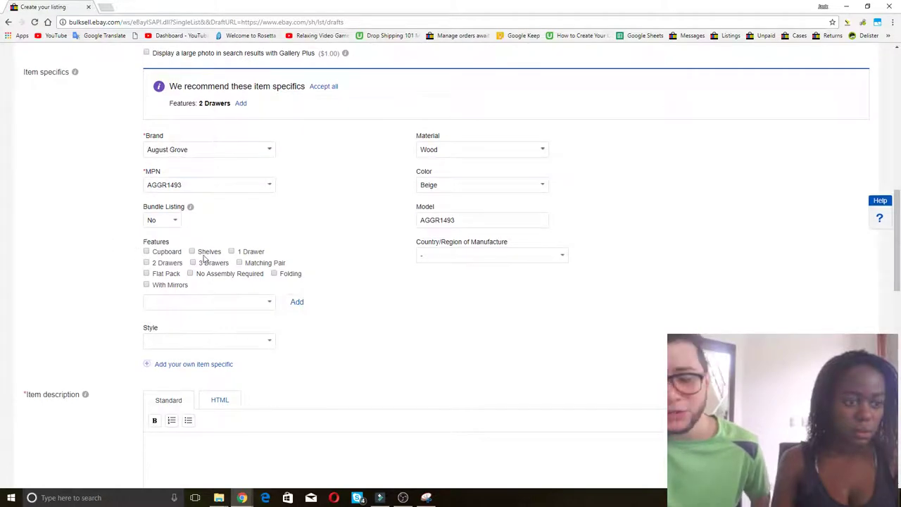
click(146, 262)
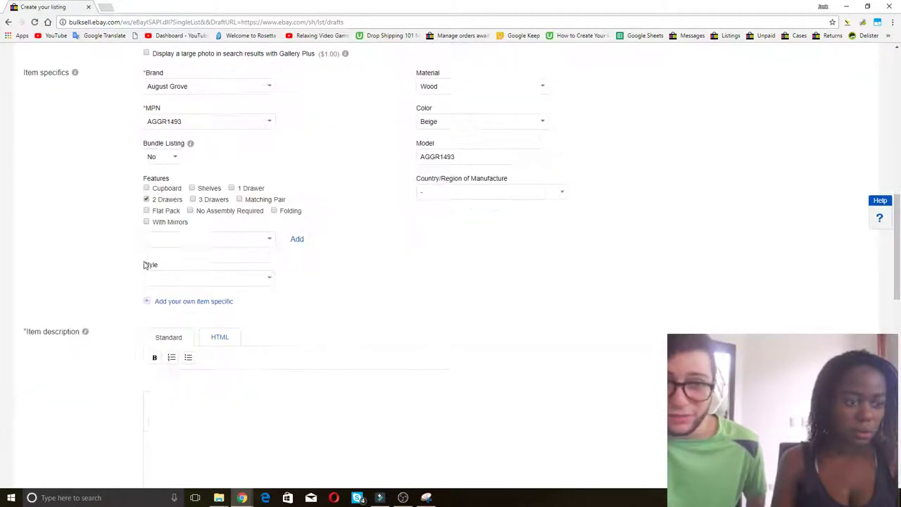
Copy the Features, Product Details and Drawers Included text from Wayfair's product description into the listing's item description.
scroll(369, 228, down, 2)
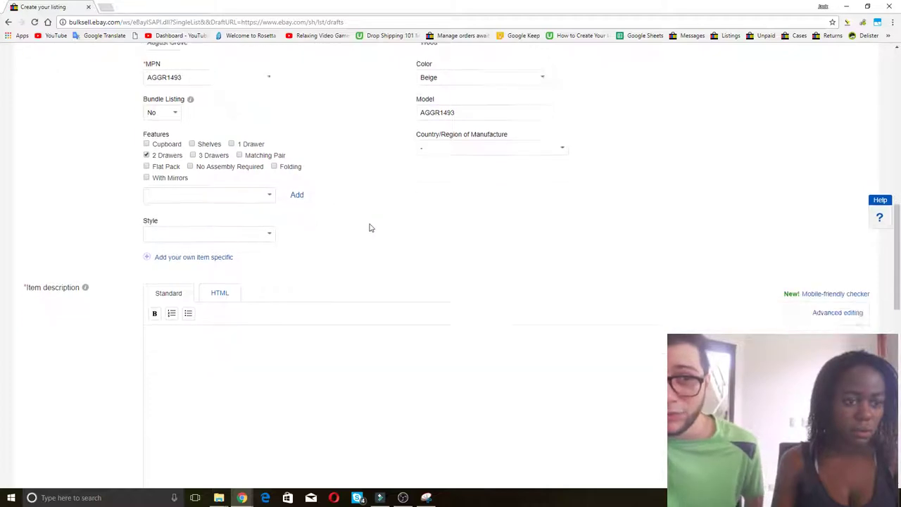
click(330, 312)
key(alt+Tab)
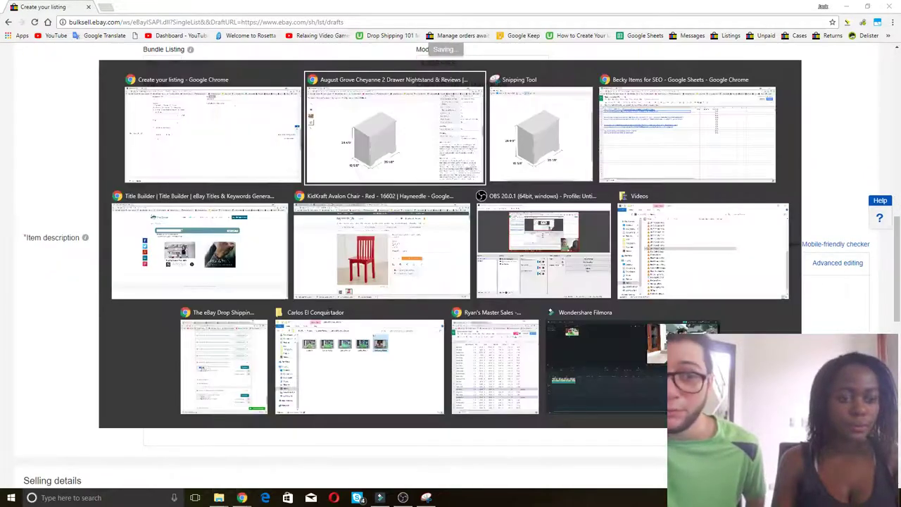
scroll(704, 268, up, 8)
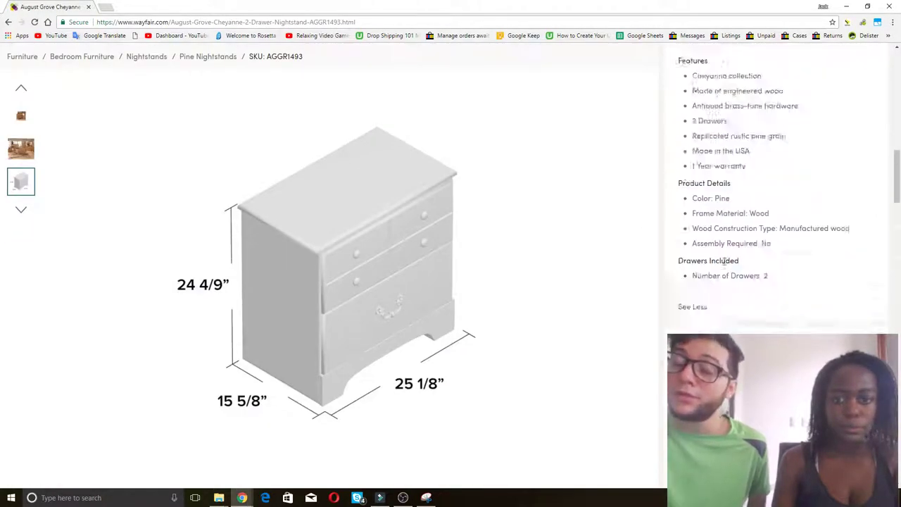
drag(678, 157, 774, 344)
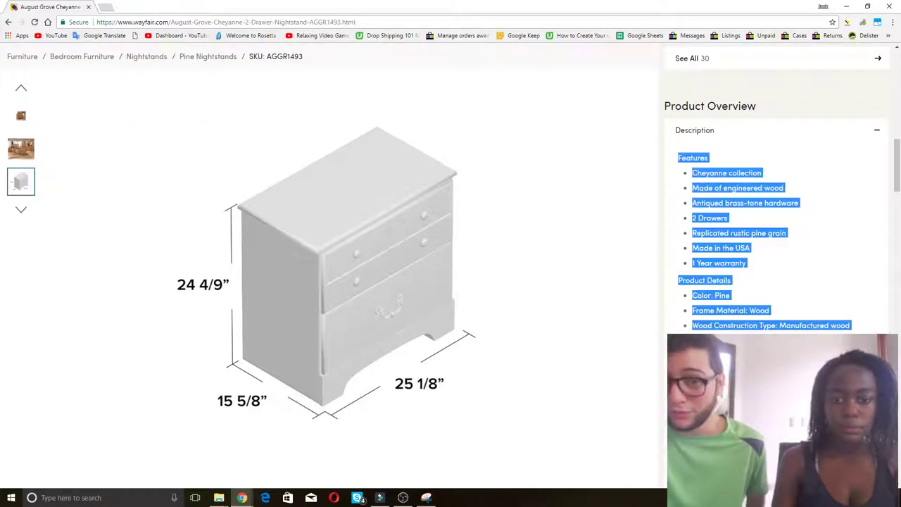
key(ctrl+c)
key(alt+Tab)
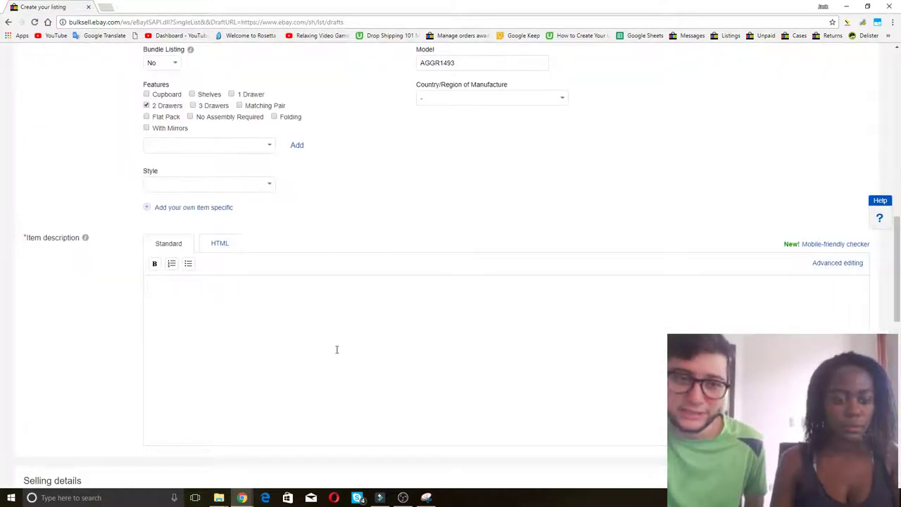
key(ctrl+v)
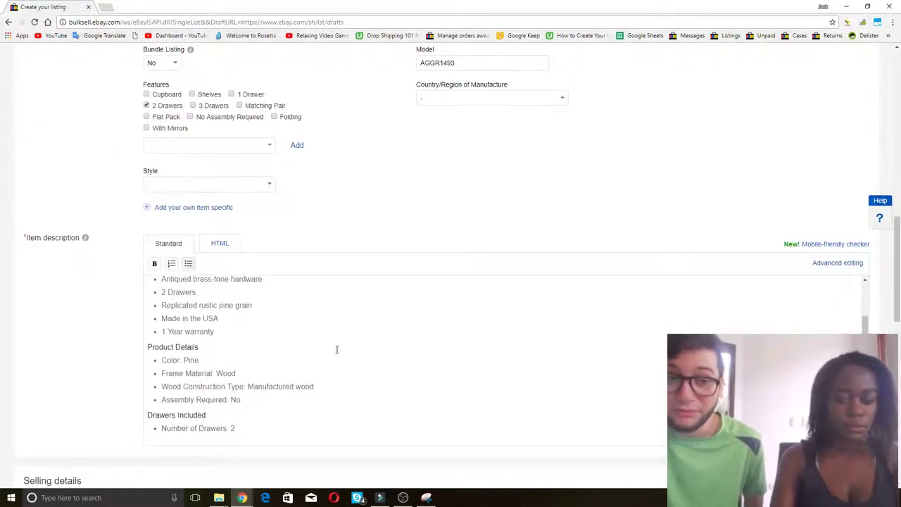
Add the Features table from Wayfair's Specifications section to the end of the listing's item description.
key(alt+Tab)
scroll(710, 231, down, 5)
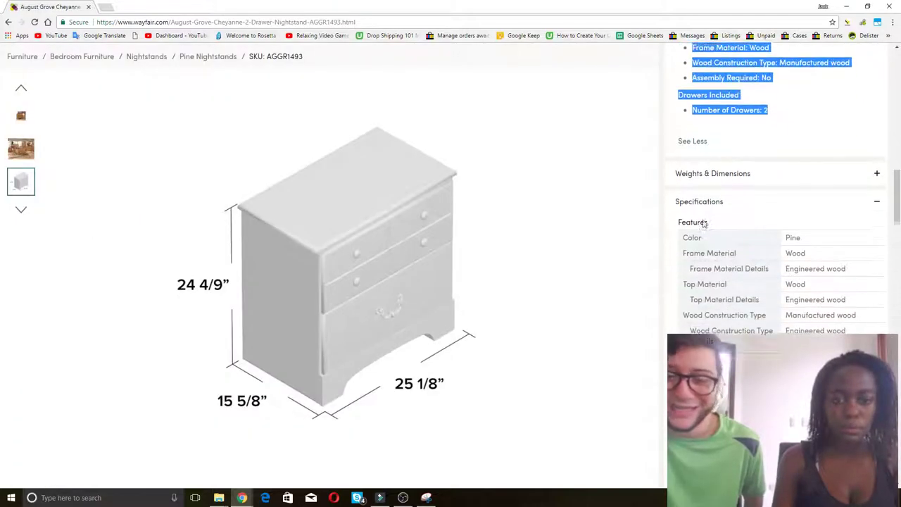
drag(676, 205, 739, 352)
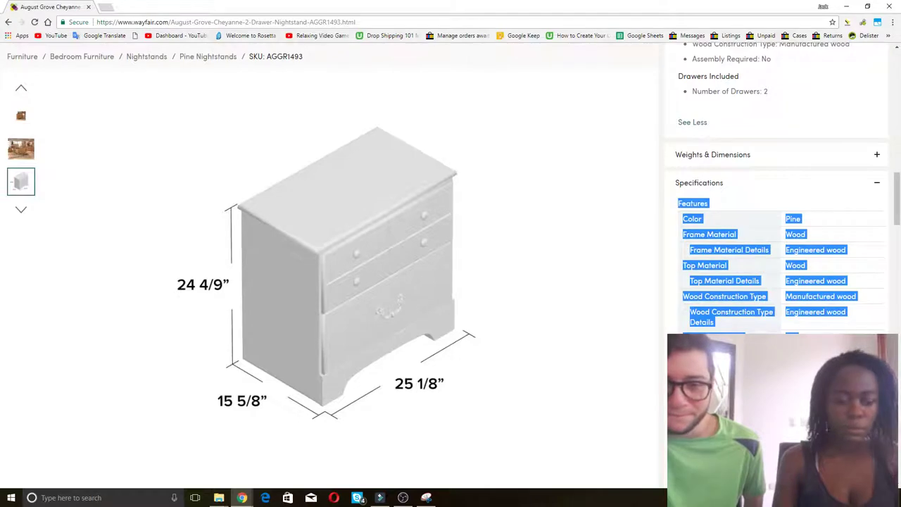
key(alt+Tab)
key(ctrl+v)
Check the nightstand's price on Wayfair, and enter 0 in B2 and 149 in C2 of the Google Sheets pricing spreadsheet.
scroll(120, 292, down, 10)
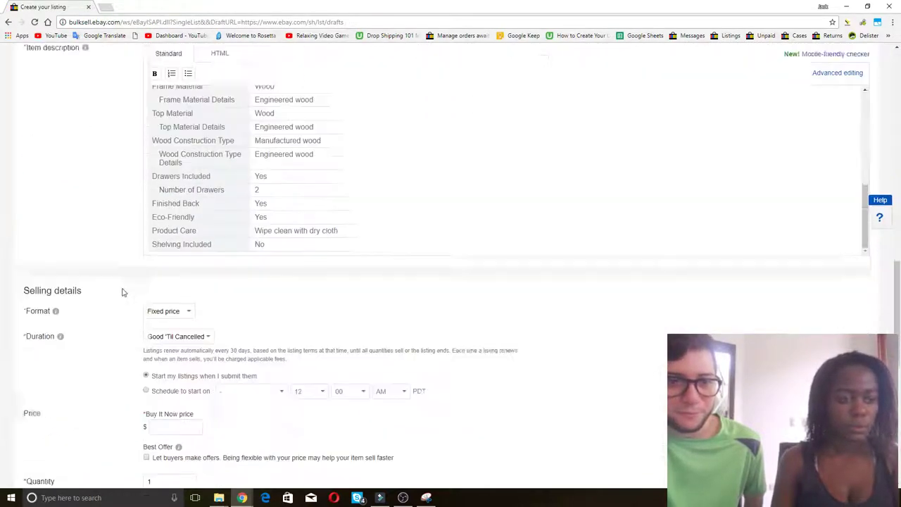
key(alt+Tab)
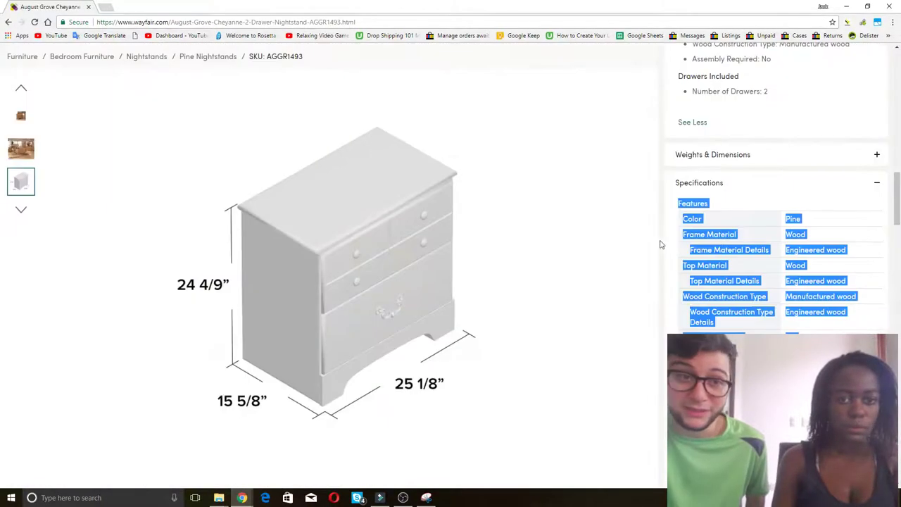
scroll(770, 253, up, 5)
scroll(773, 253, up, 10)
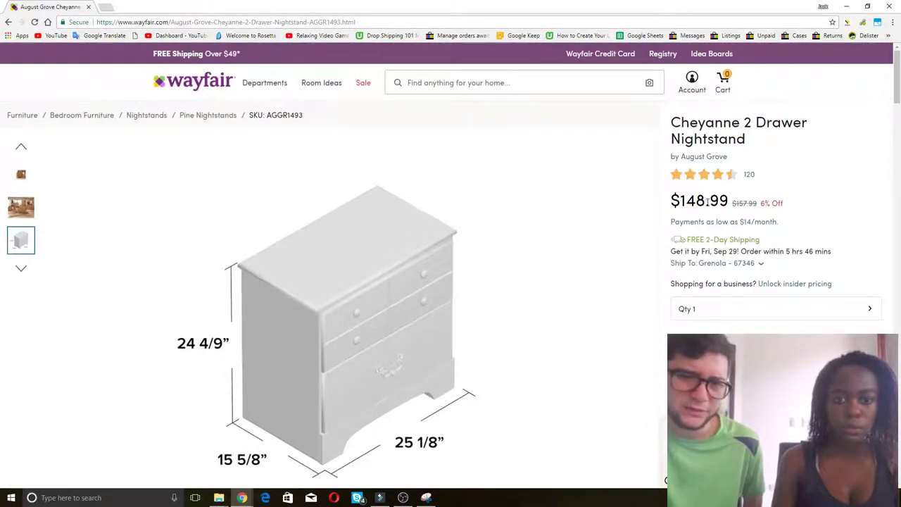
key(alt+Tab)
key(Tab)
key(Tab)
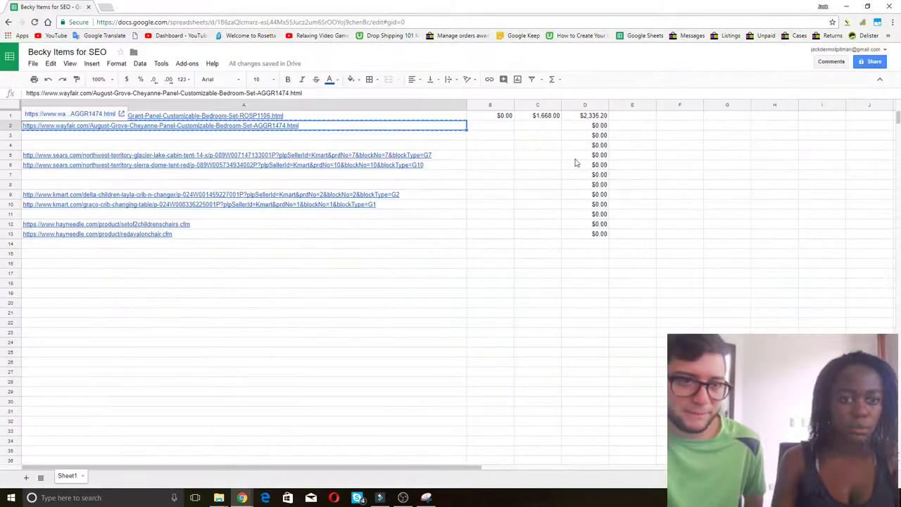
click(505, 126)
text(0)
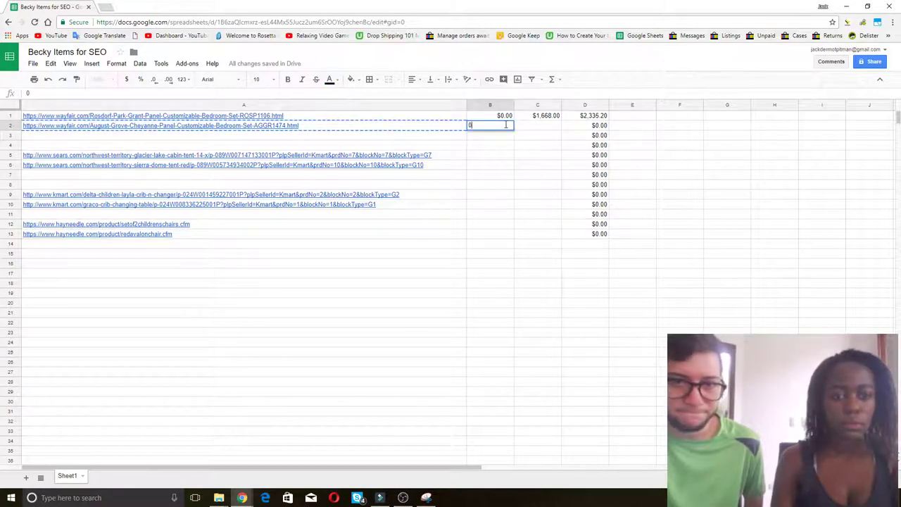
key(Tab)
text(14)
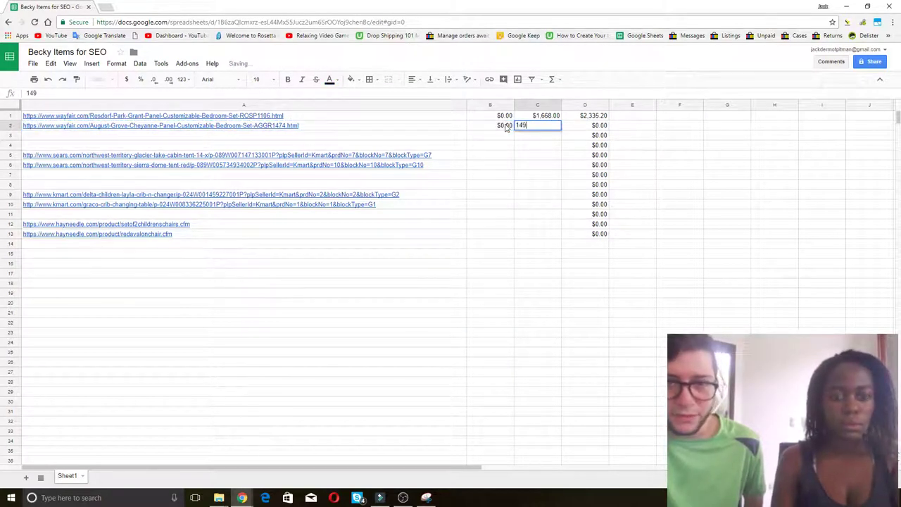
key(Tab)
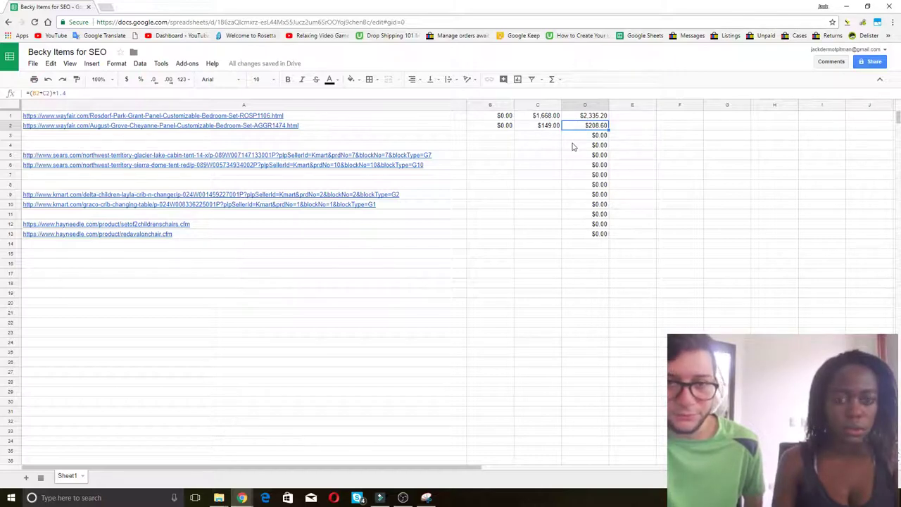
Return to the eBay listing, set the Buy It Now price to 208, and review the shipping details.
key(alt+Tab)
key(alt+Tab)
key(alt+Tab)
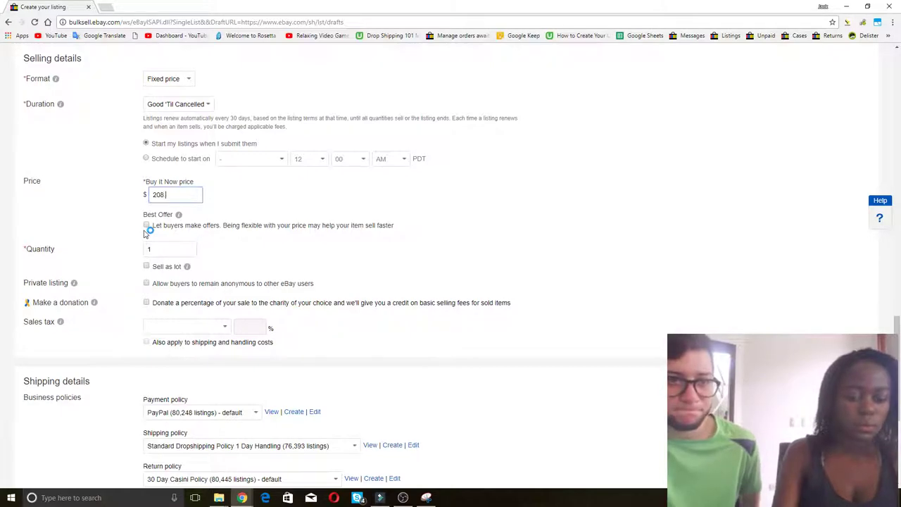
scroll(148, 234, down, 3)
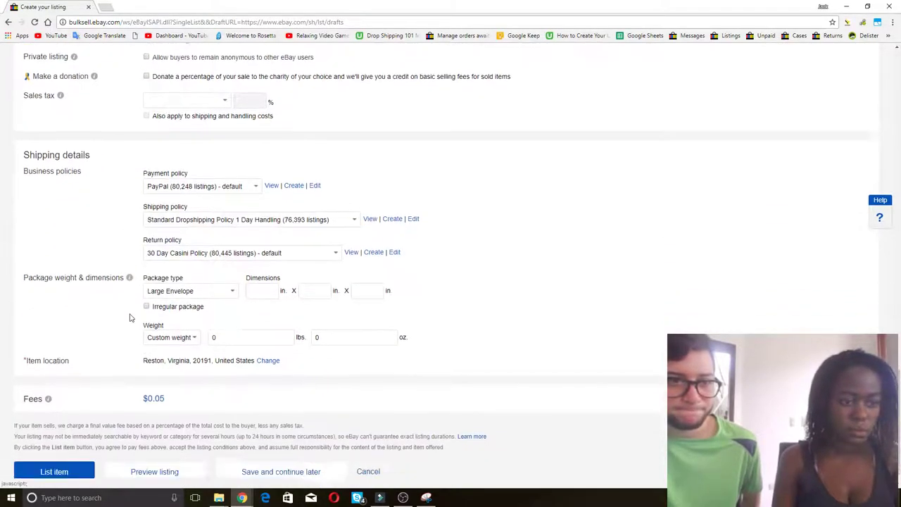
scroll(151, 349, up, 2)
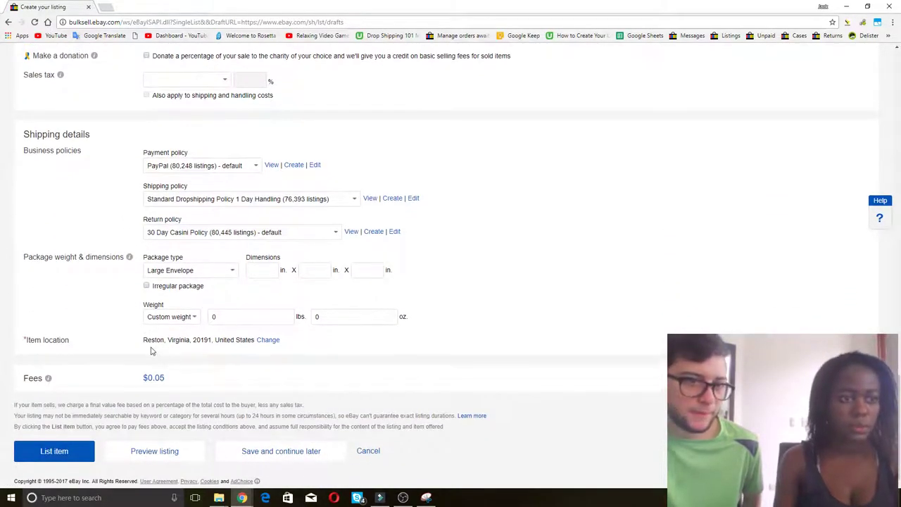
Review the nightstand listing from title and photos through item specifics, price and shipping details, and list the item for sale.
scroll(151, 350, up, 1)
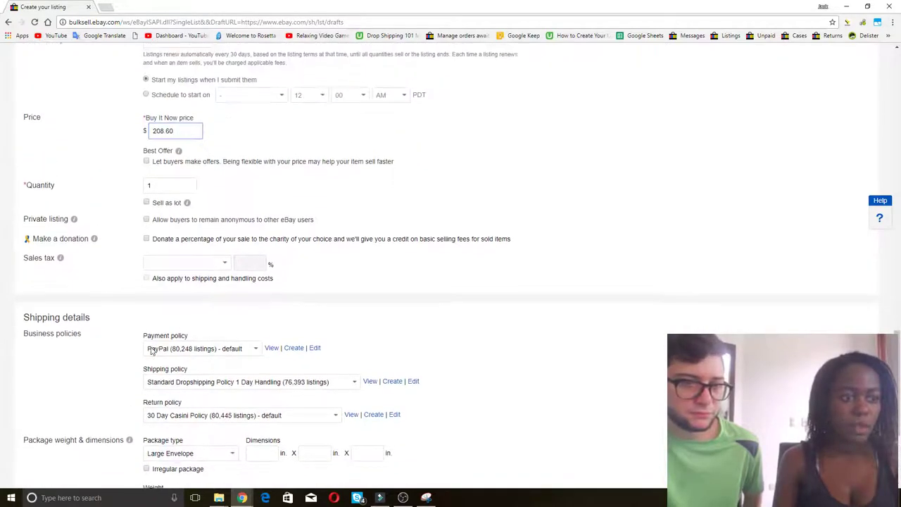
scroll(151, 350, down, 2)
scroll(151, 350, down, 1)
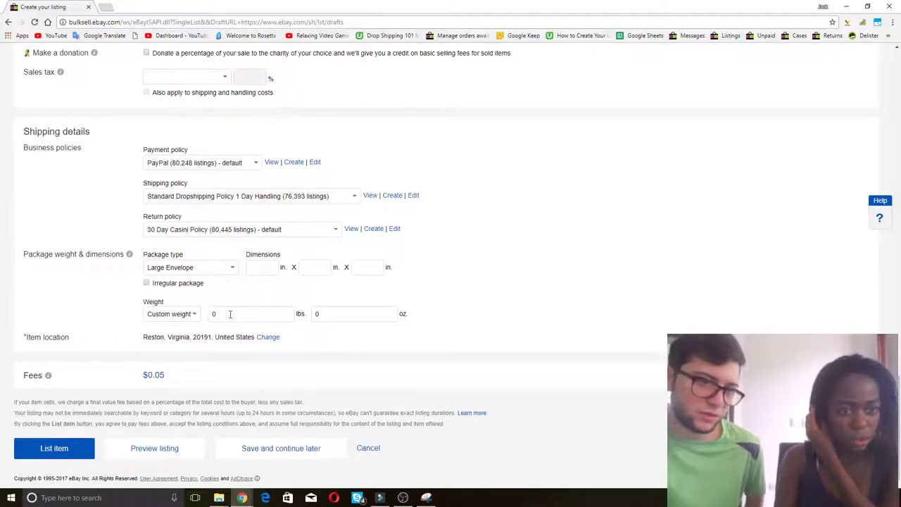
scroll(100, 331, up, 1)
scroll(101, 331, up, 20)
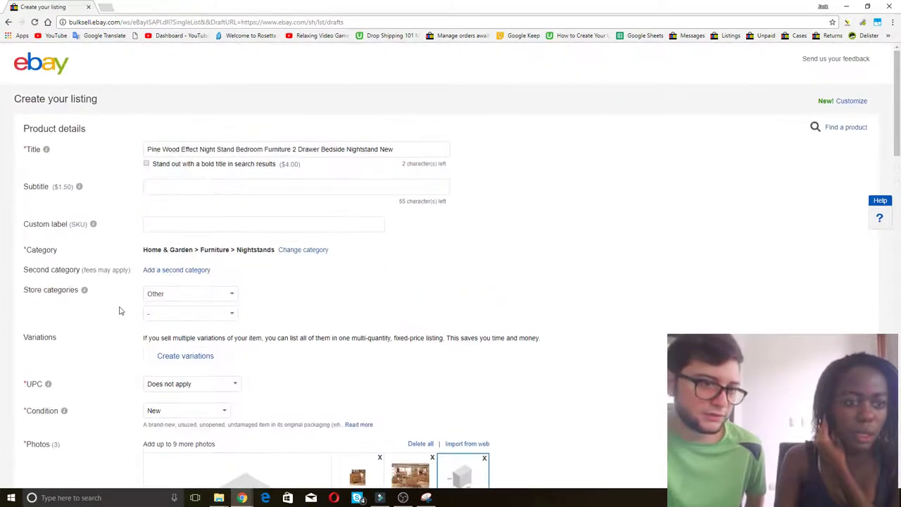
scroll(119, 311, down, 3)
scroll(109, 313, down, 3)
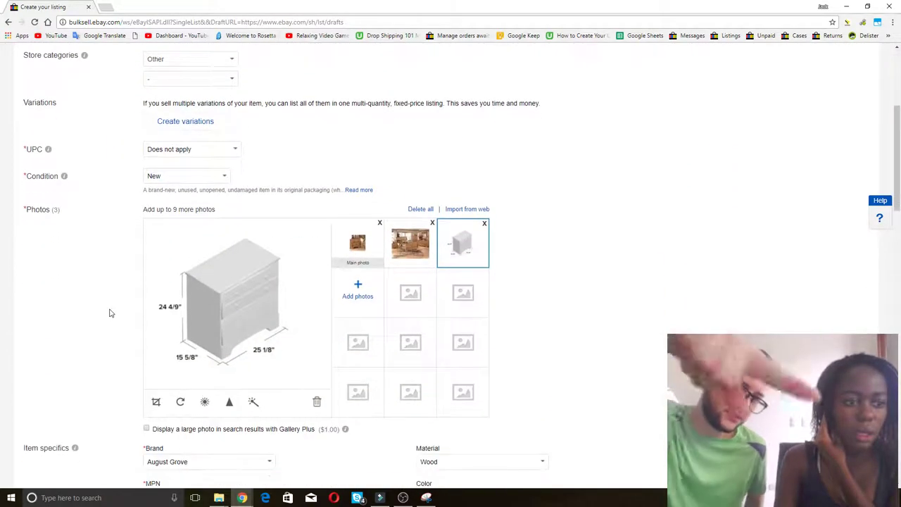
scroll(109, 313, down, 2)
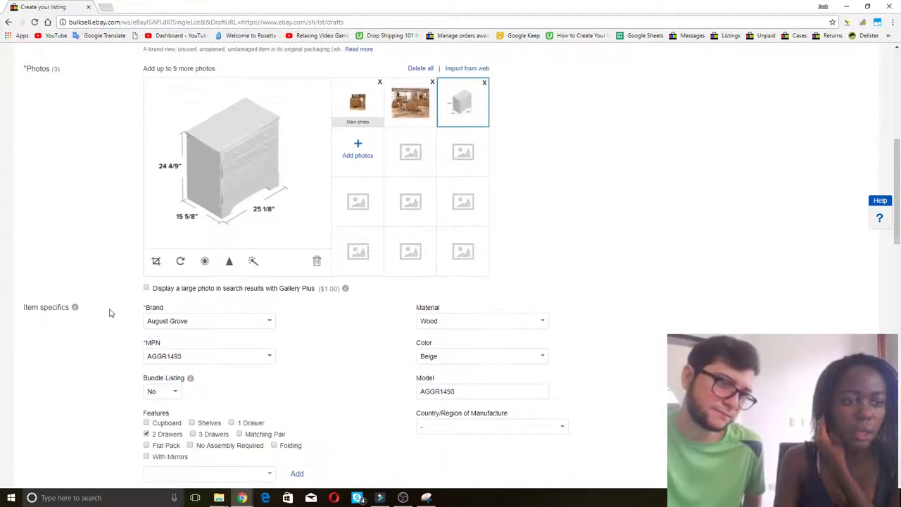
scroll(113, 313, down, 15)
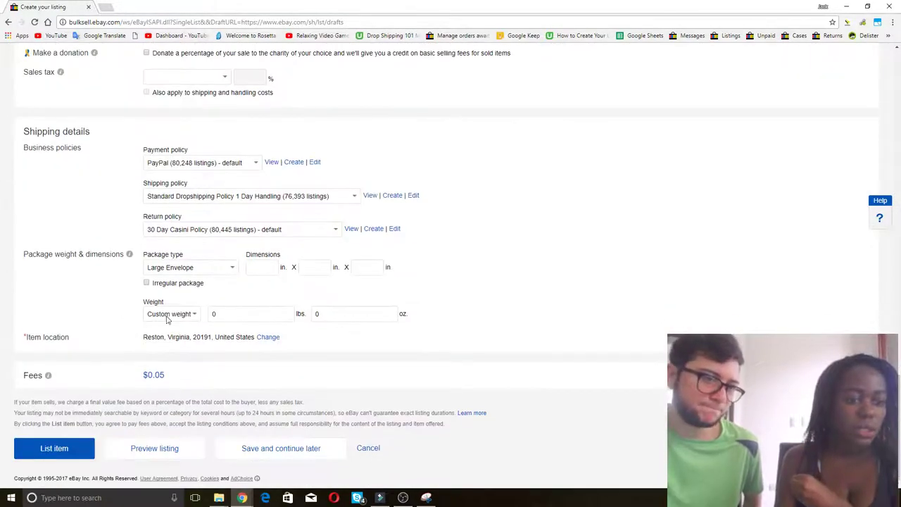
click(64, 455)
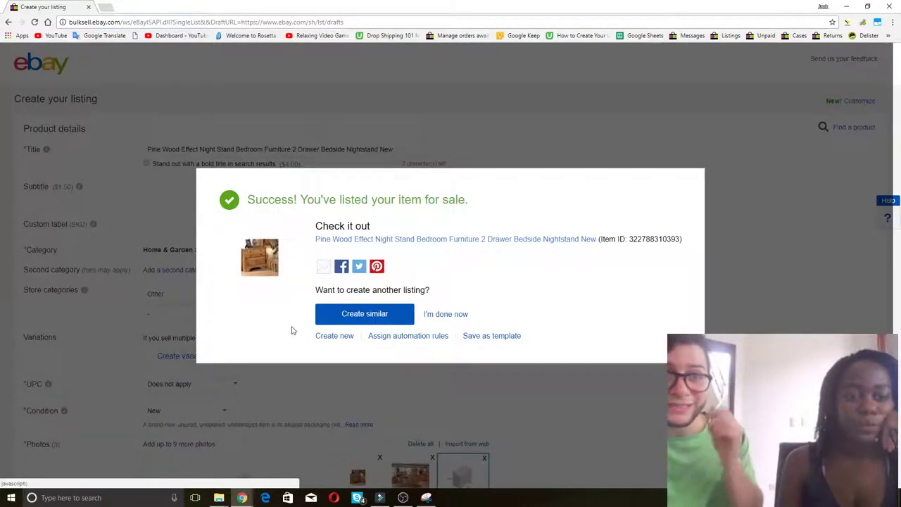
Start a new eBay listing, and open the Sears Northwest Territory Glacier Lake cabin tent page from the link in A5 of the Google Sheets spreadsheet.
click(325, 337)
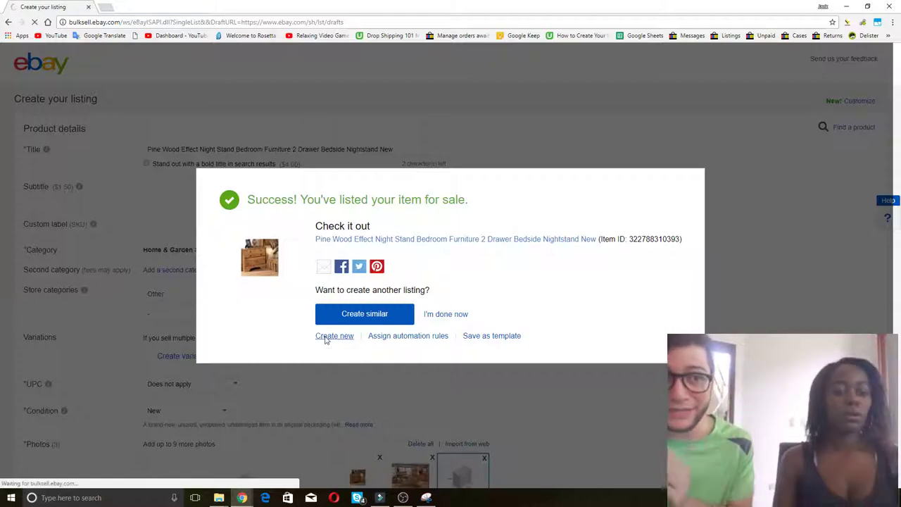
key(alt+Tab)
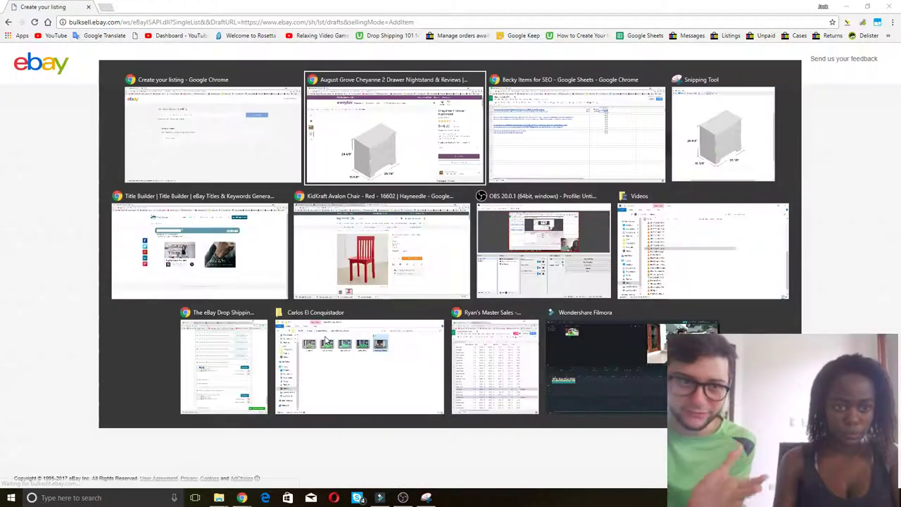
key(alt+Tab)
click(189, 155)
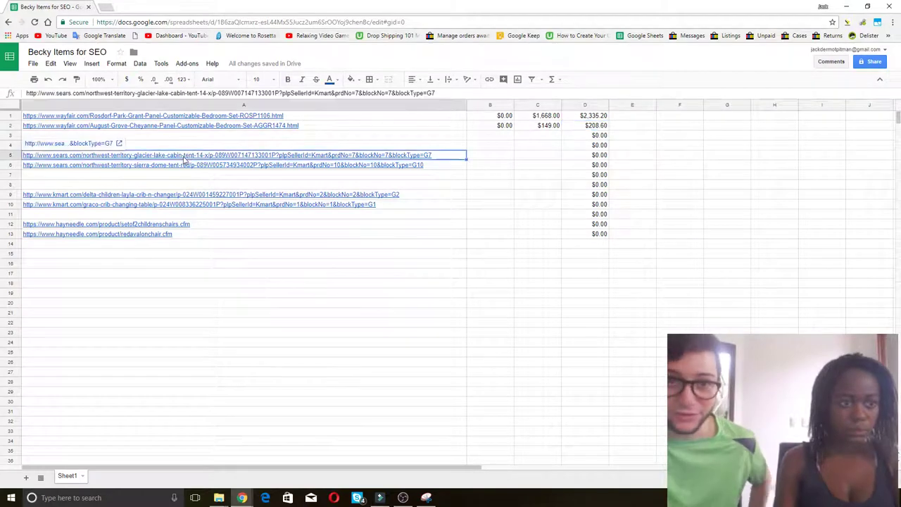
key(alt+Tab)
key(alt+Tab)
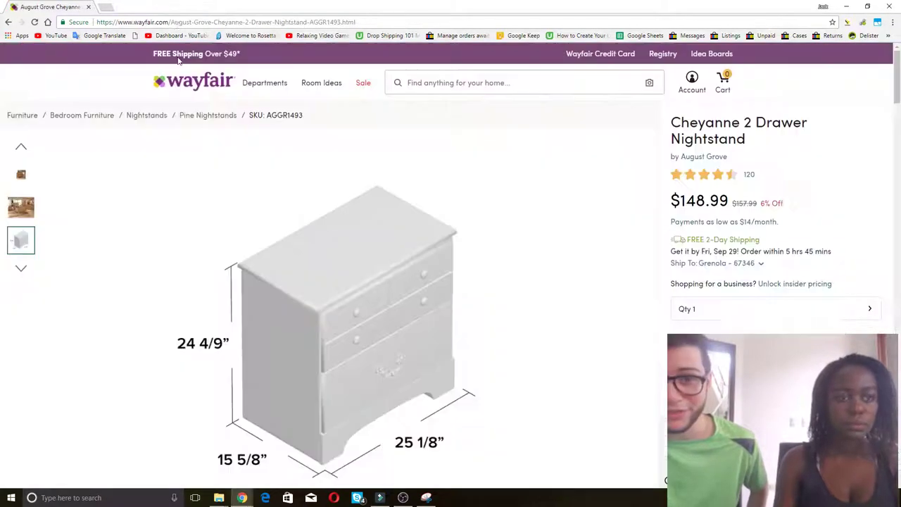
click(179, 22)
key(ctrl+v)
key(Return)
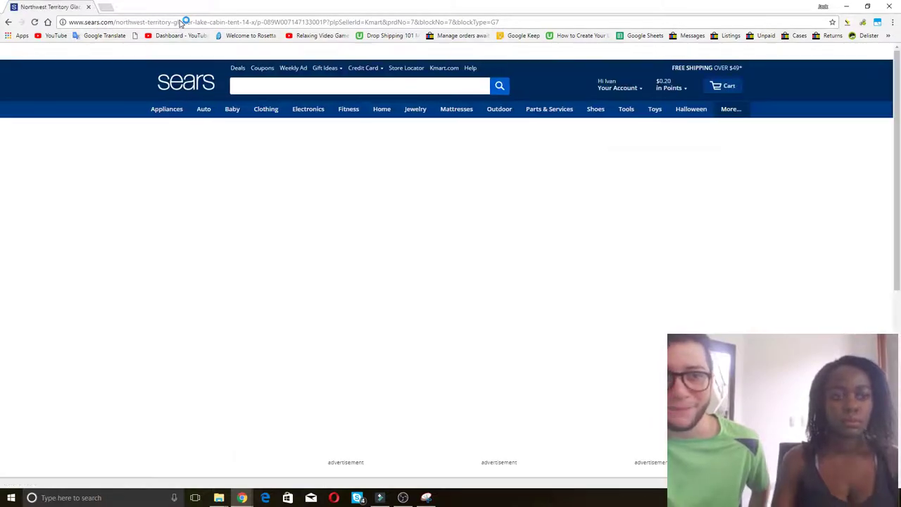
Copy the tent's product name from Sears and begin the new eBay listing with "Northwest Territory Glacier Lake Cabin Tent 14 x 14".
scroll(116, 245, down, 1)
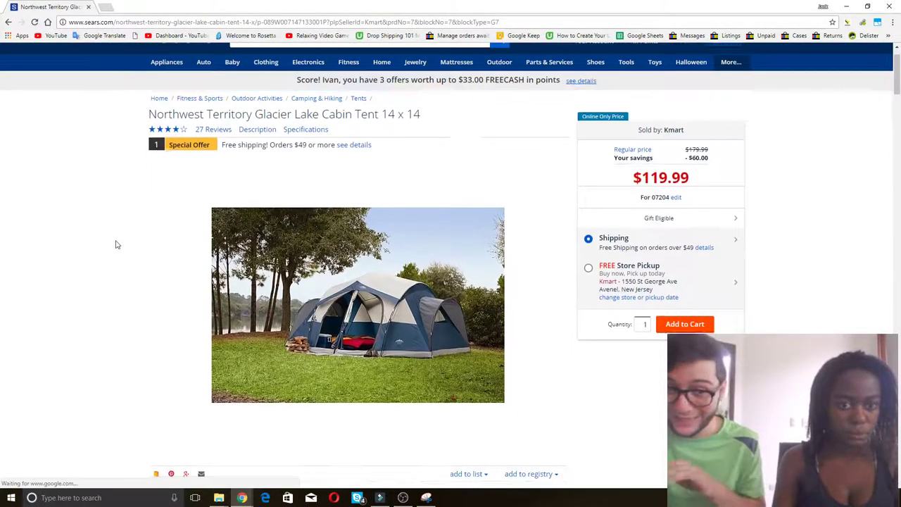
drag(150, 115, 425, 123)
key(ctrl+c)
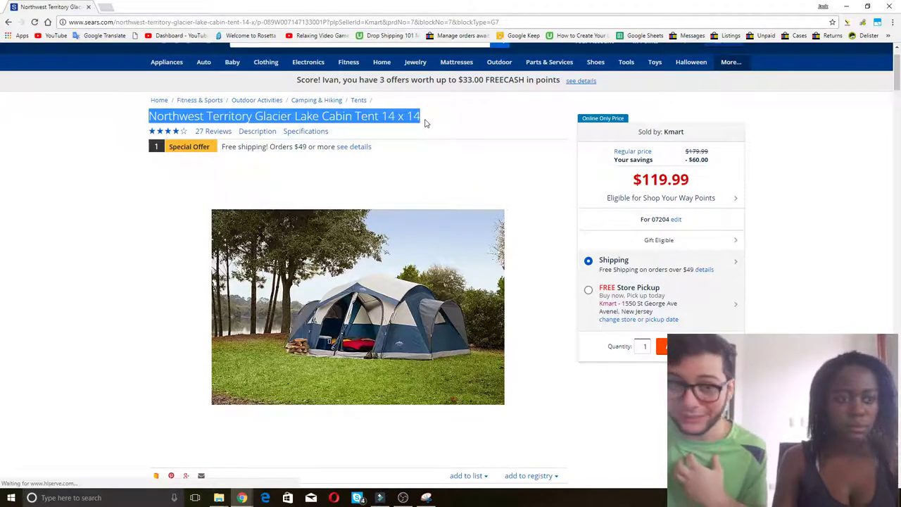
key(alt+Tab)
key(Tab)
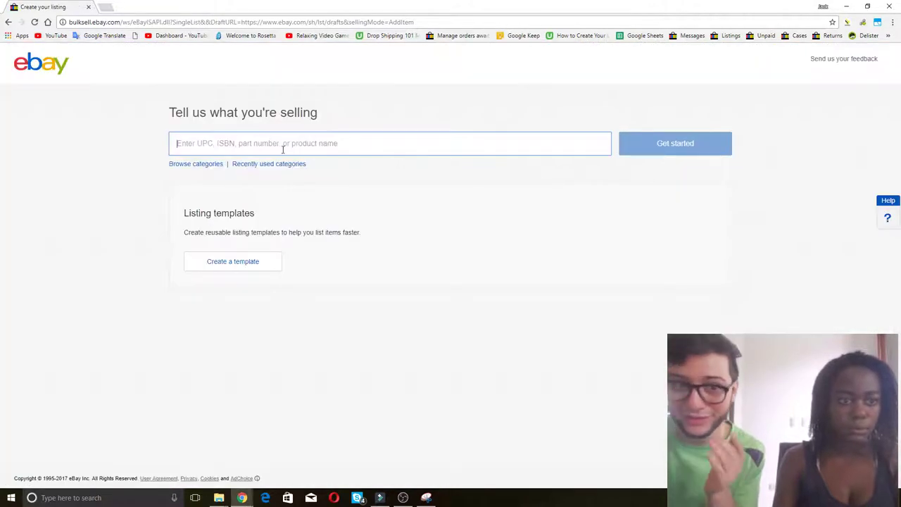
key(ctrl+v)
click(694, 141)
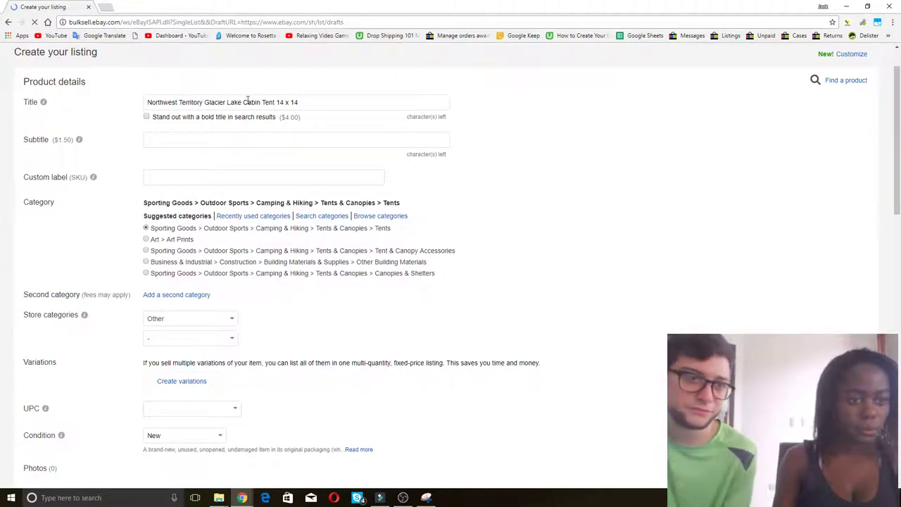
Switch to the Title Builder website and enter "tent" as the keyword describing the item.
key(alt+Tab)
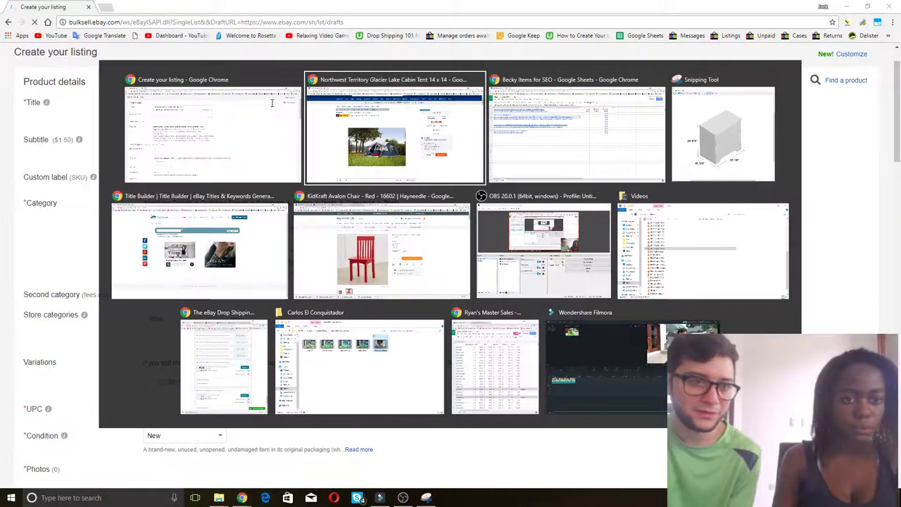
key(alt+Tab)
key(alt+Tab)
key(alt+Tab)
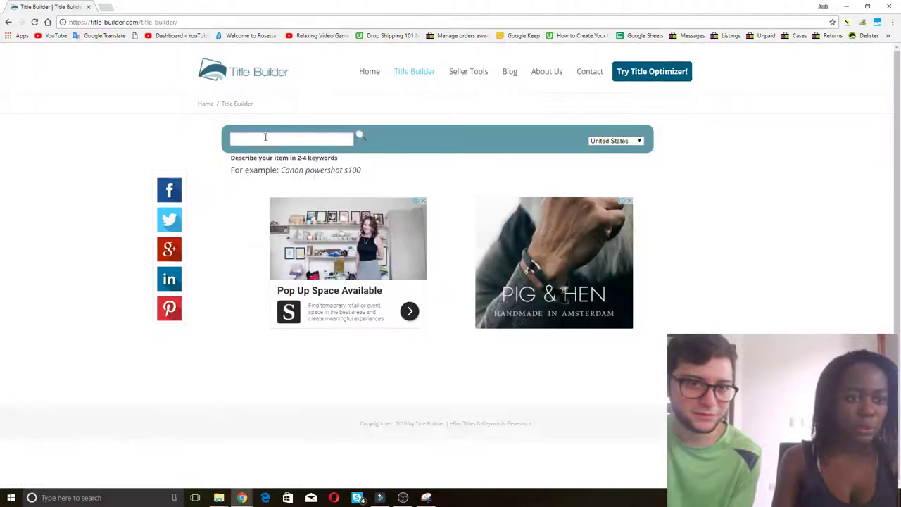
text(tent)
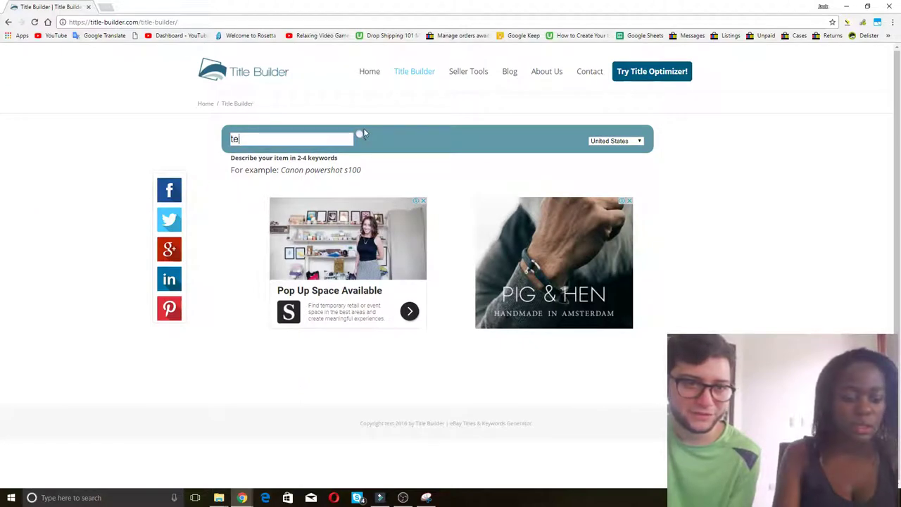
Search Title Builder for "camping tent" to get keyword suggestions for the United States.
key(BackSpace)
key(BackSpace)
key(BackSpace)
key(BackSpace)
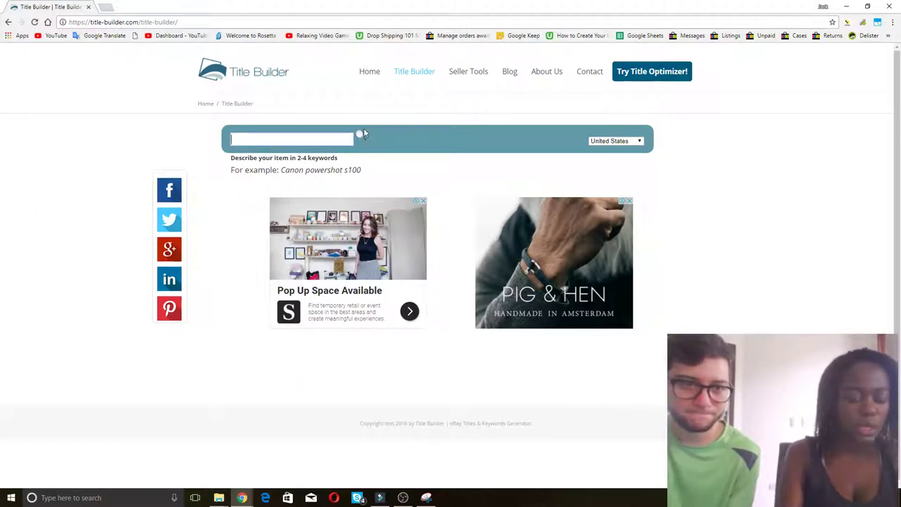
text(campin)
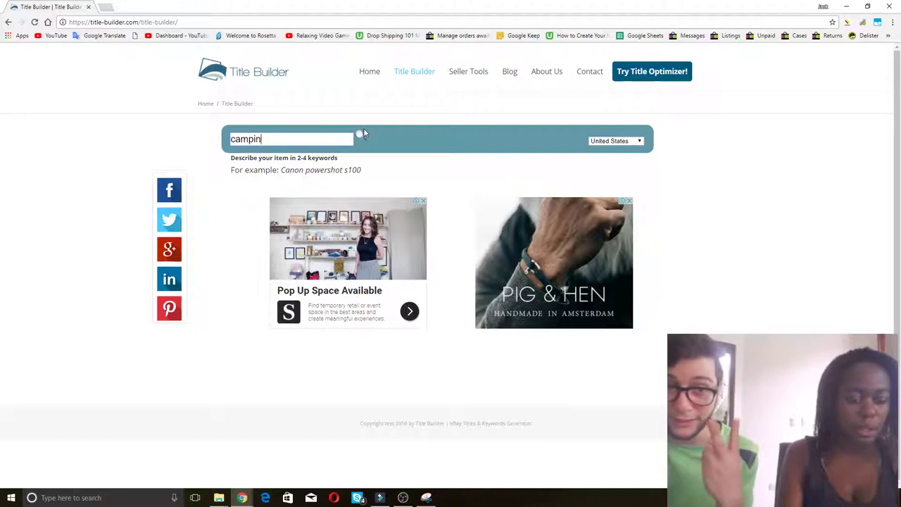
text(gtent)
key(BackSpace)
key(BackSpace)
key(BackSpace)
key(BackSpace)
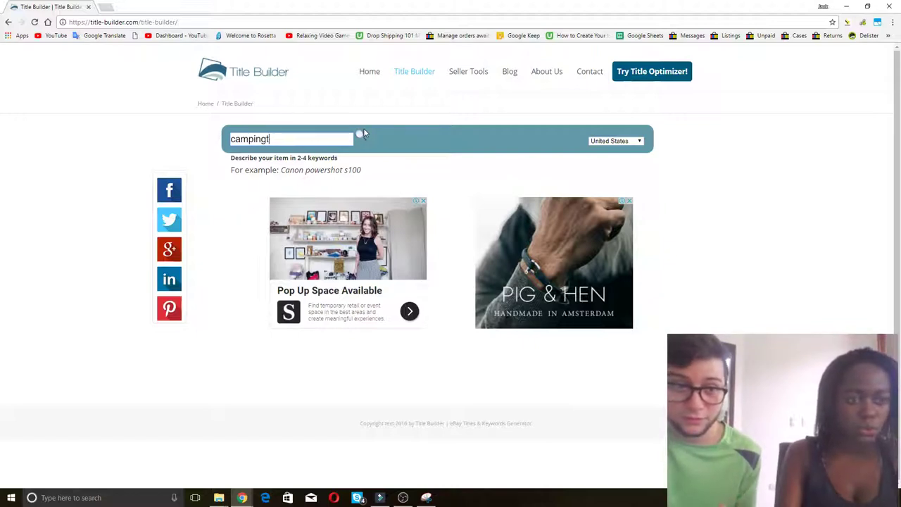
text(tent)
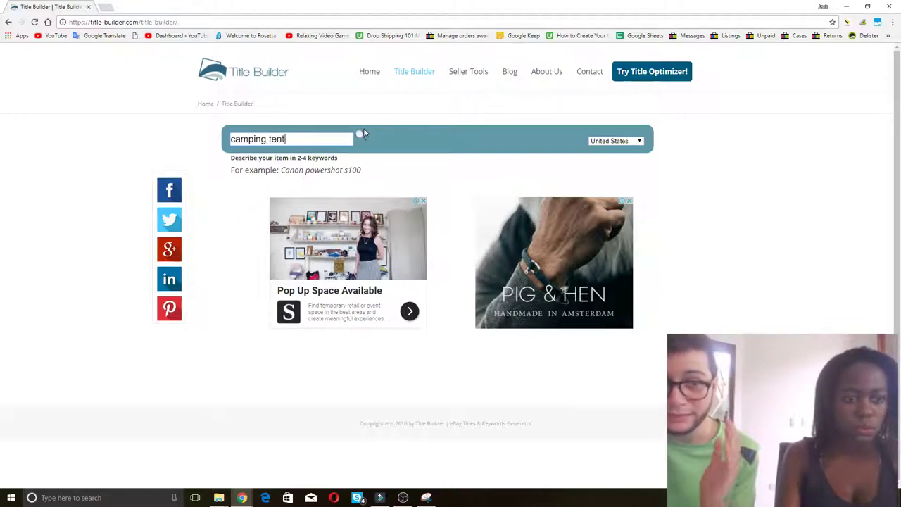
key(Return)
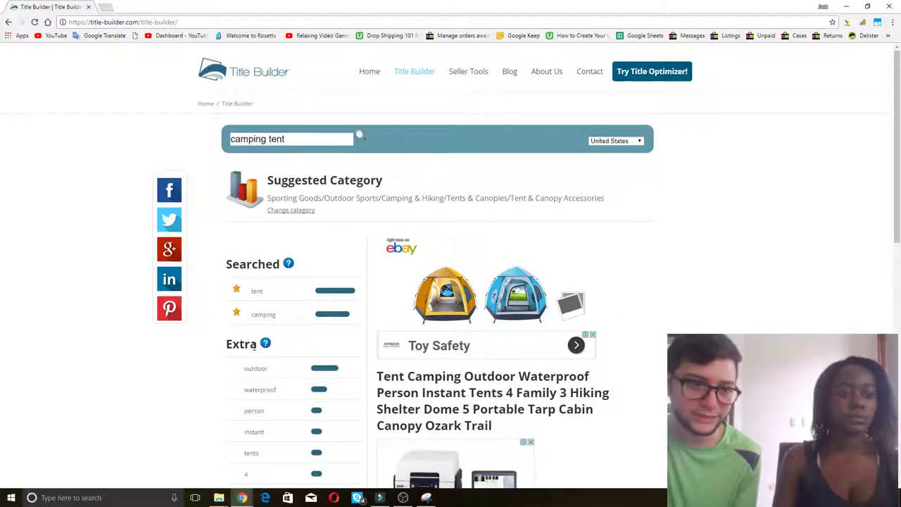
scroll(226, 360, down, 1)
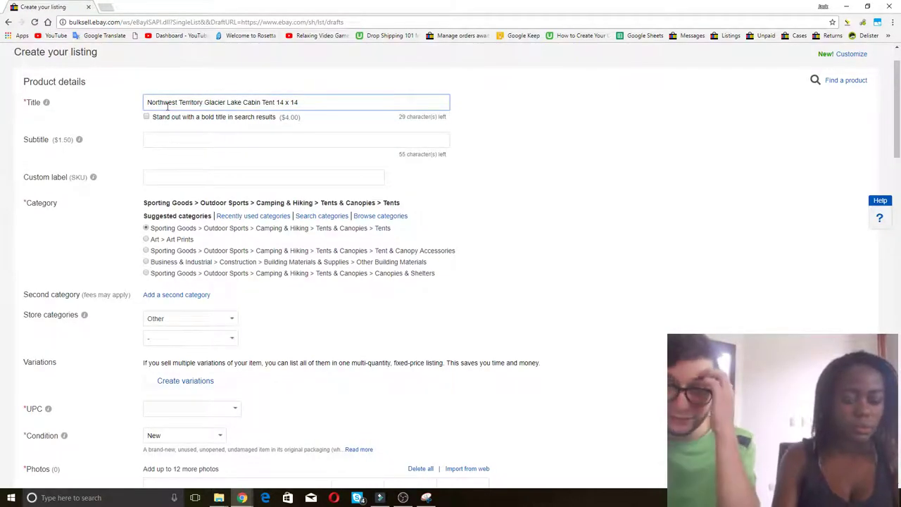
Insert "Camping Tent Outdoor" at the start of the eBay listing title, before "Northwest Territory".
text(Camping)
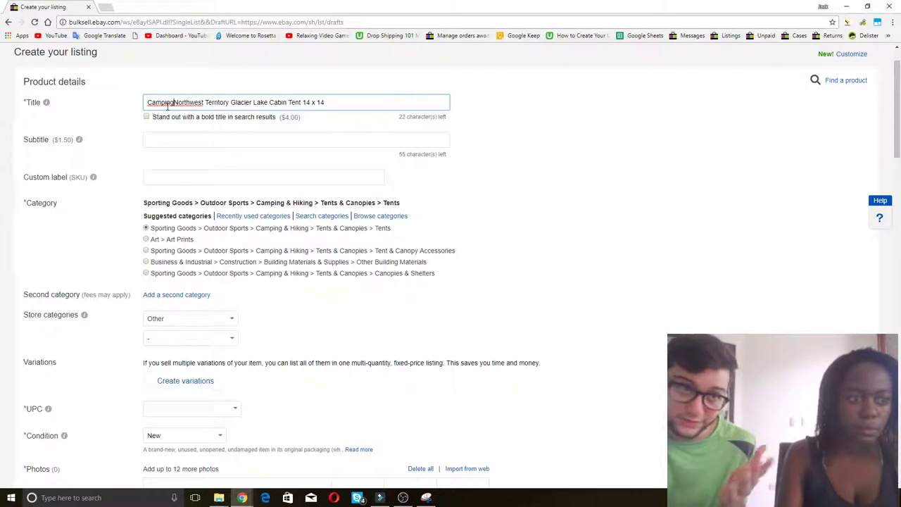
text( Tent )
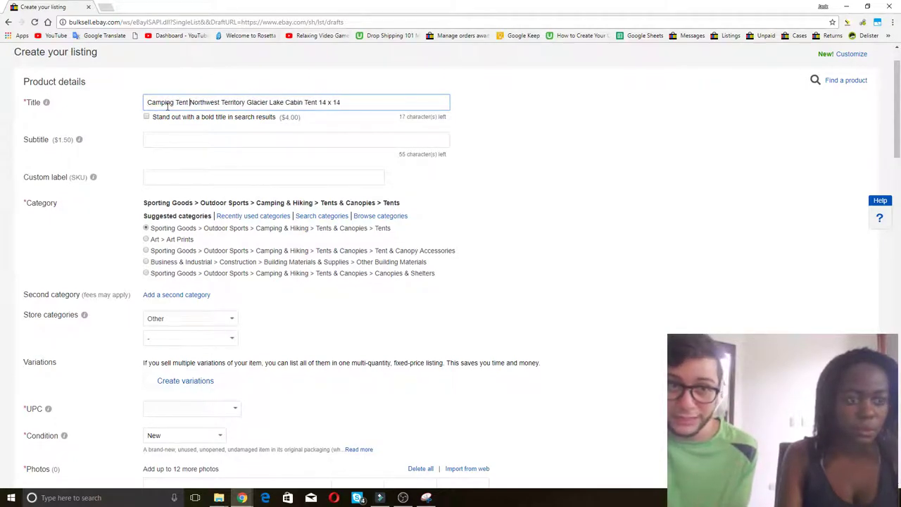
text(Outdoor)
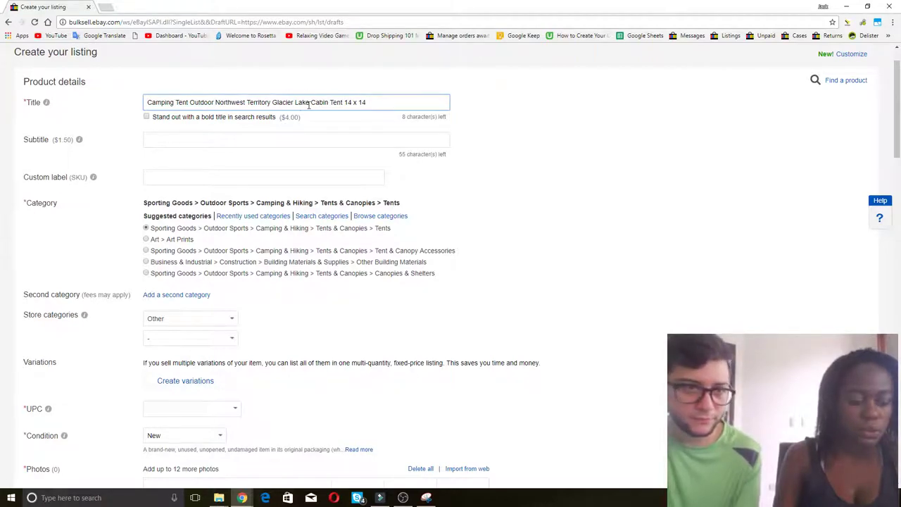
Check the tent's full description on the Sears product page and add "8 Man" after "Outdoor" in the eBay listing title.
key(alt+Tab)
key(alt+Tab)
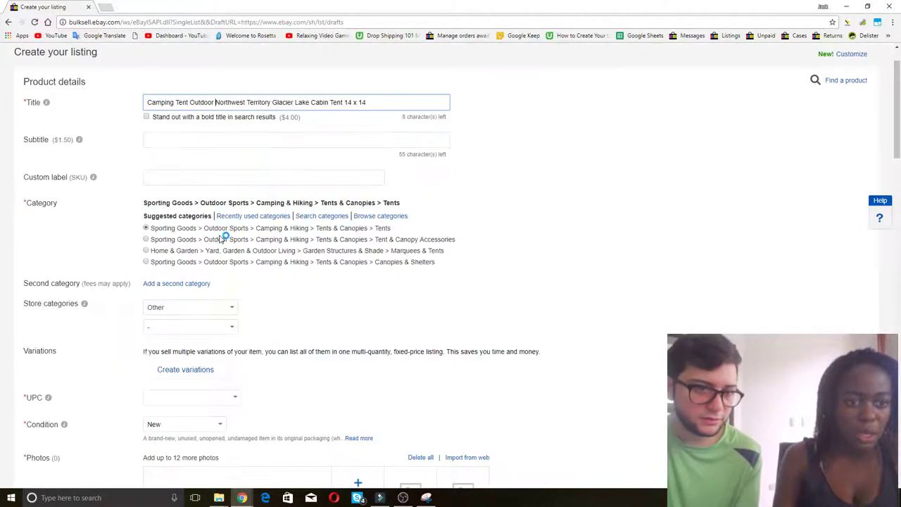
key(alt+Tab)
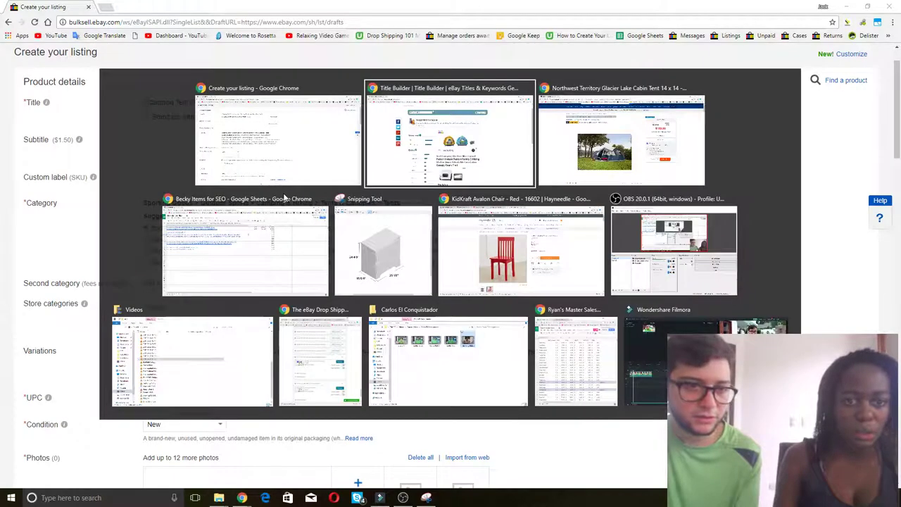
key(alt+Tab)
scroll(282, 254, down, 5)
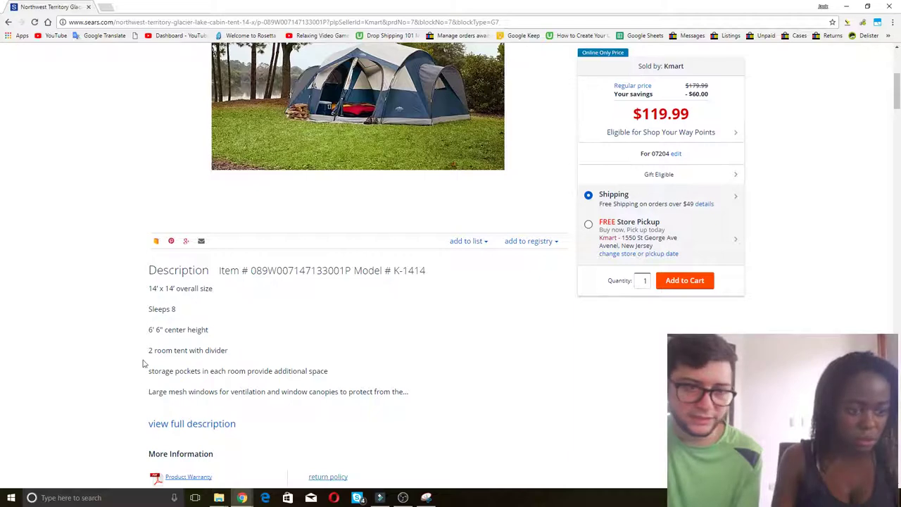
scroll(141, 378, down, 2)
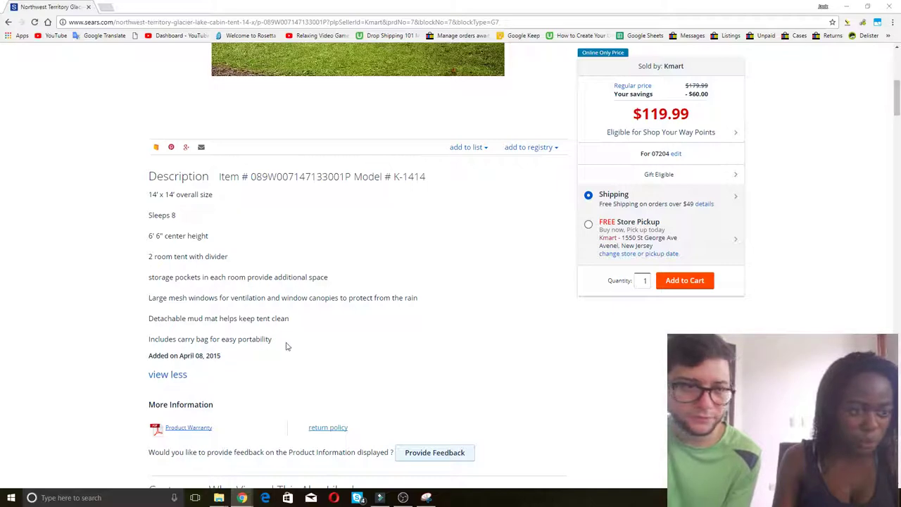
key(alt+Tab)
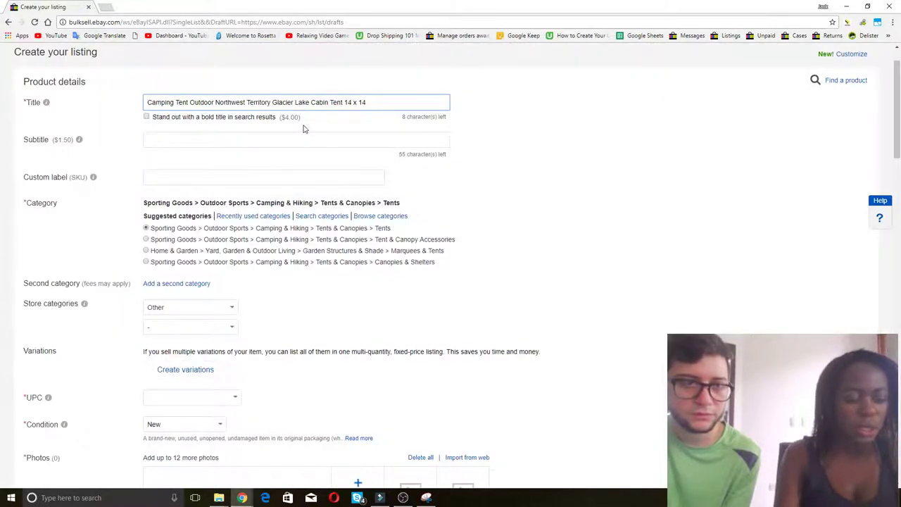
text(8 )
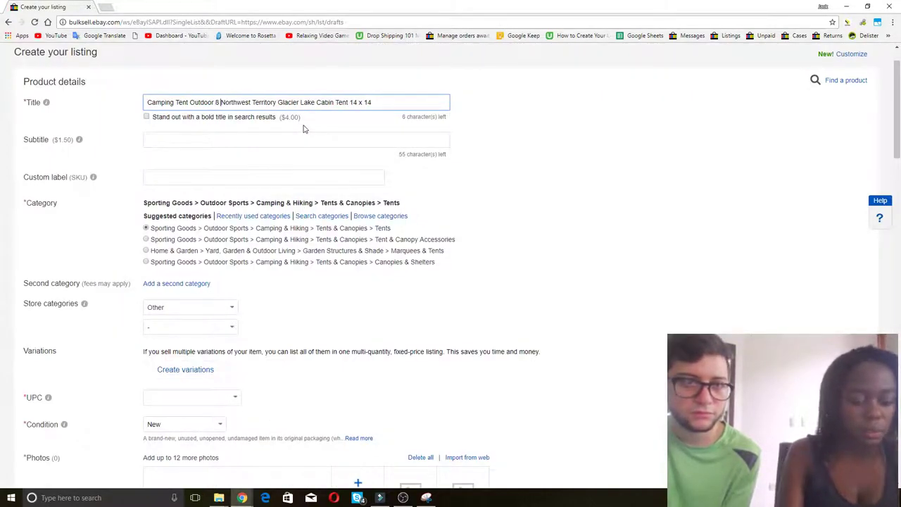
text(Man)
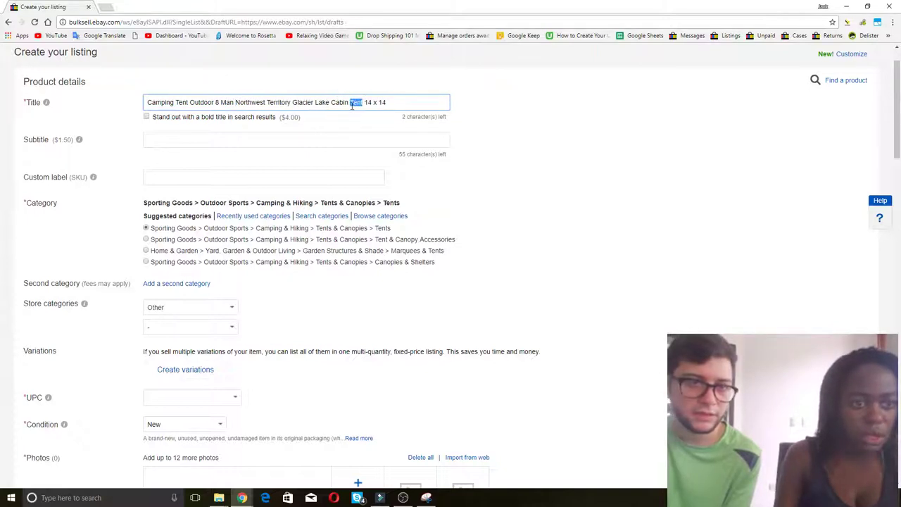
Make the listing title end with "Cabin 14x14 Portable", dropping the repeated word "Tent" and the spaces inside the size.
key(BackSpace)
key(BackSpace)
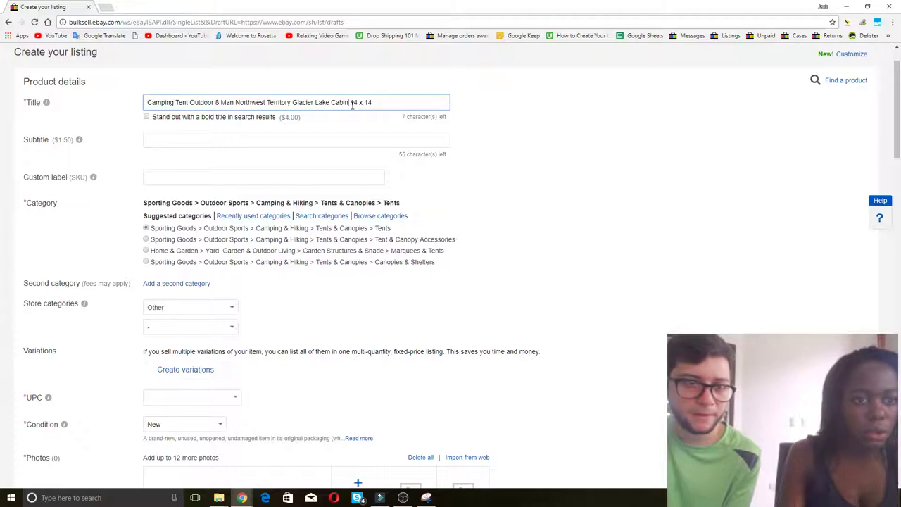
drag(359, 104, 366, 104)
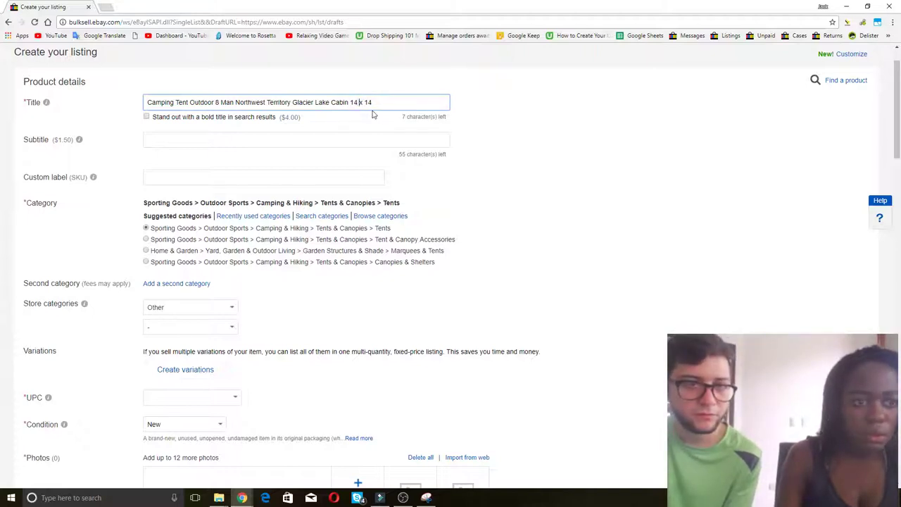
key(BackSpace)
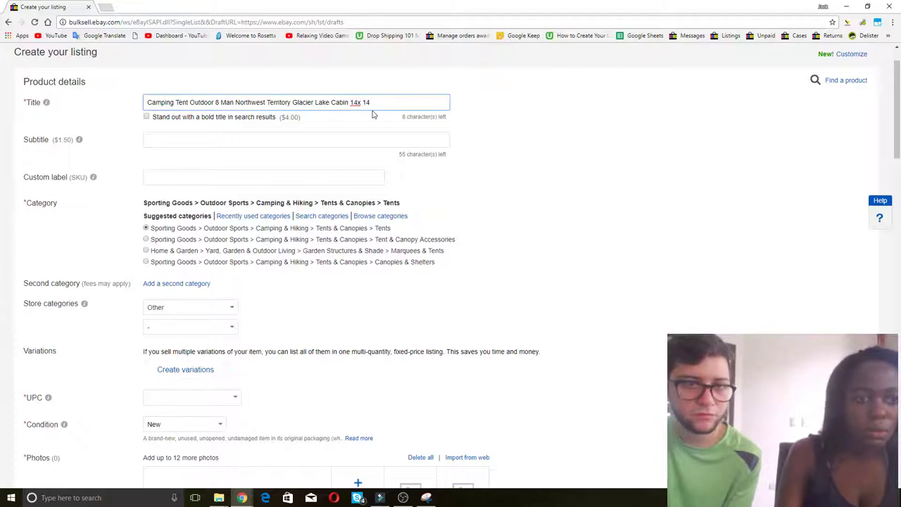
key(Delete)
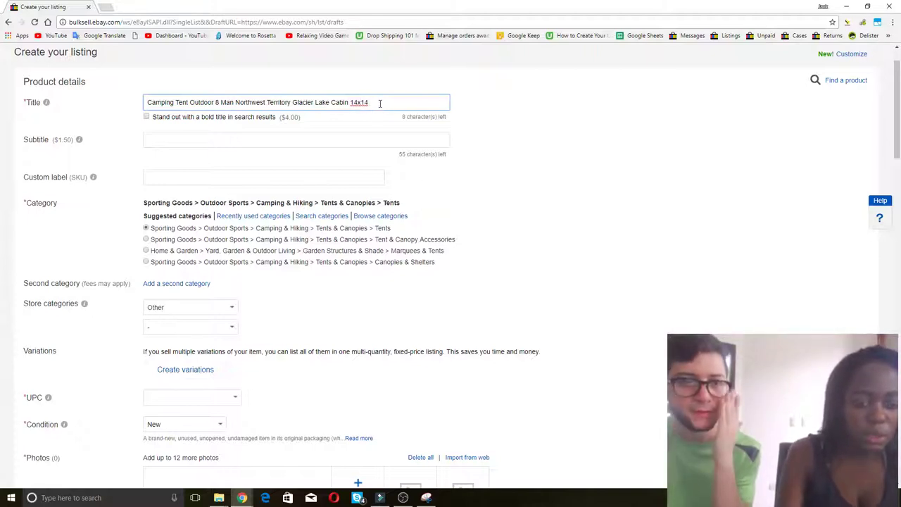
text(Portable)
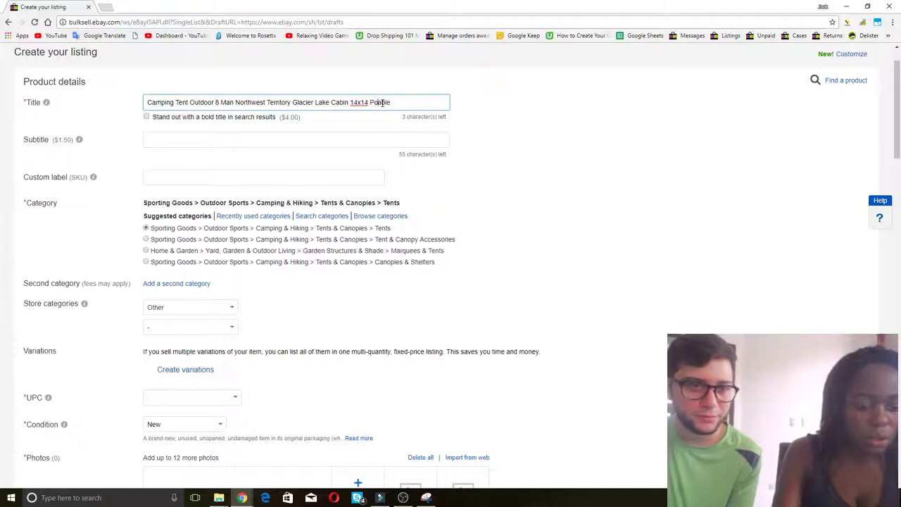
text(a)
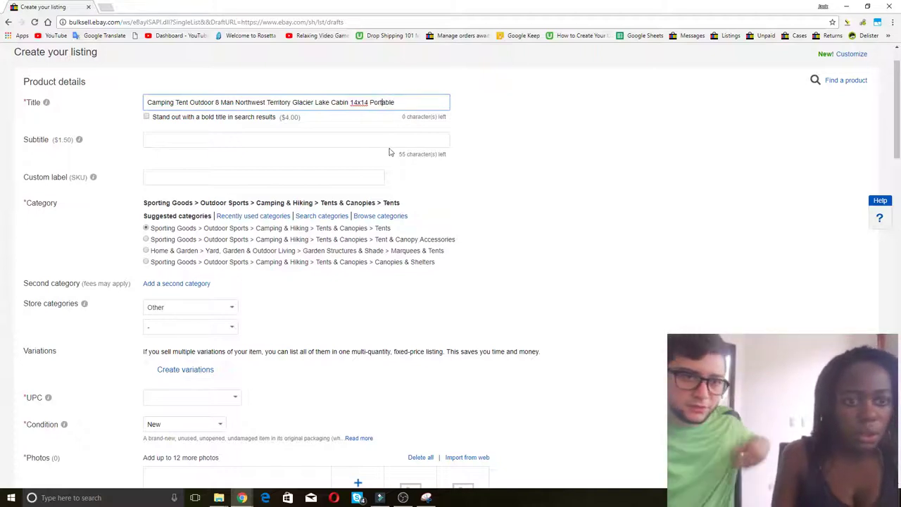
Examine the tent's description and full specifications on the Sears product page.
scroll(211, 197, down, 1)
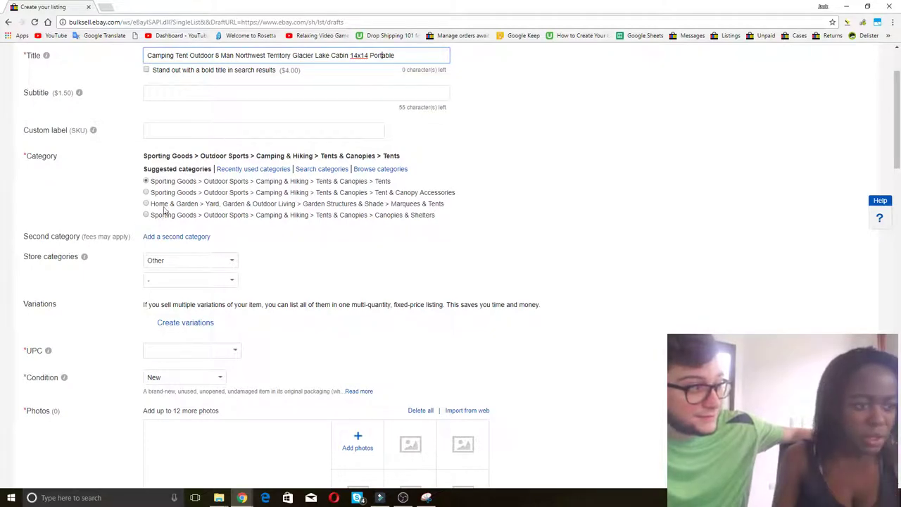
scroll(123, 217, down, 3)
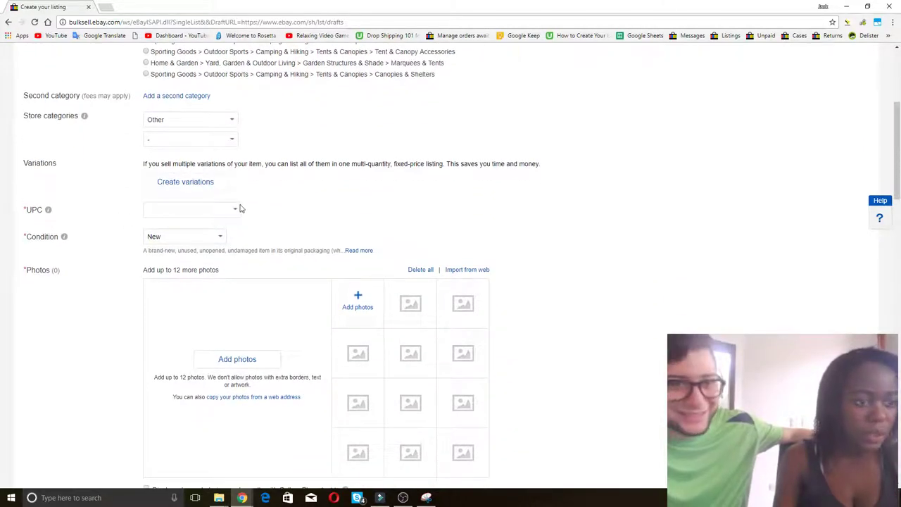
key(alt+Tab)
scroll(177, 298, down, 3)
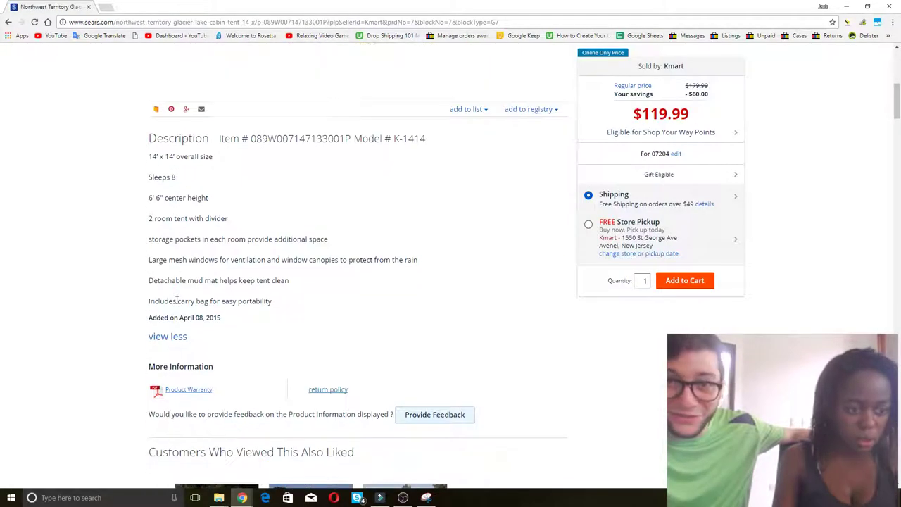
scroll(145, 308, down, 3)
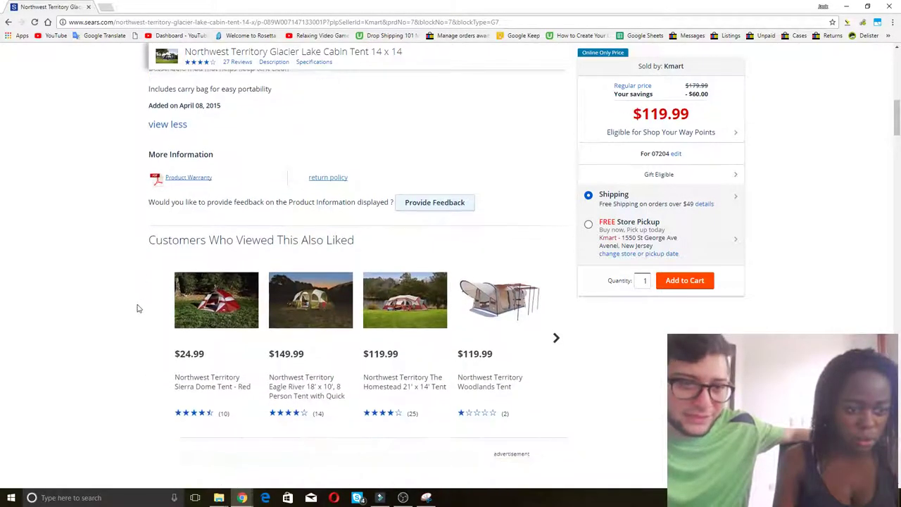
scroll(138, 309, down, 5)
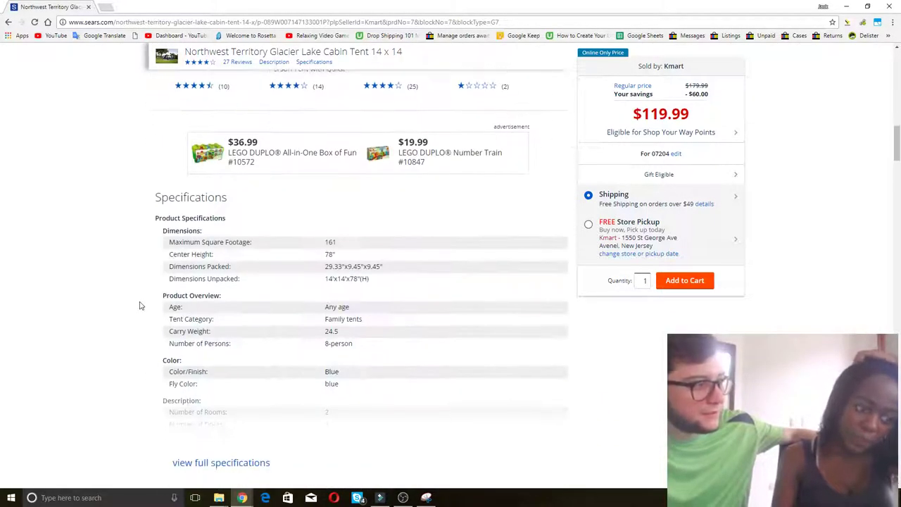
click(220, 340)
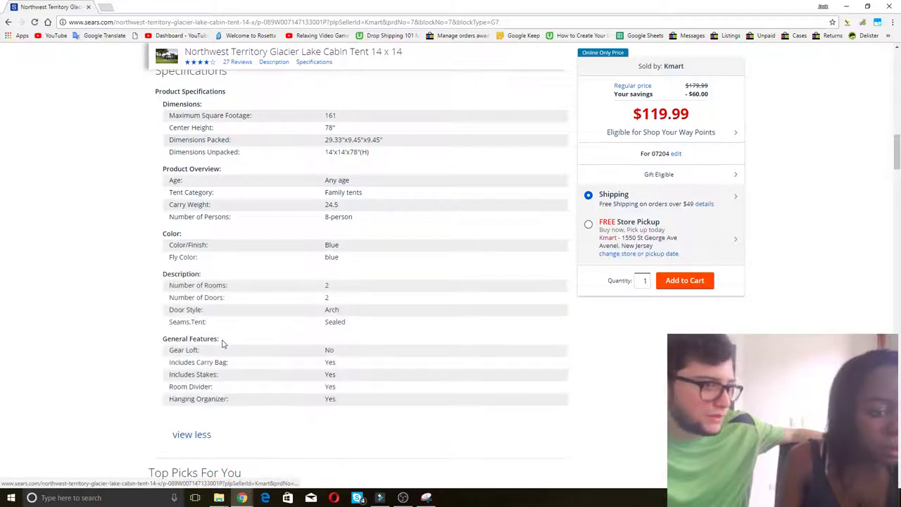
scroll(215, 336, down, 1)
scroll(213, 333, up, 7)
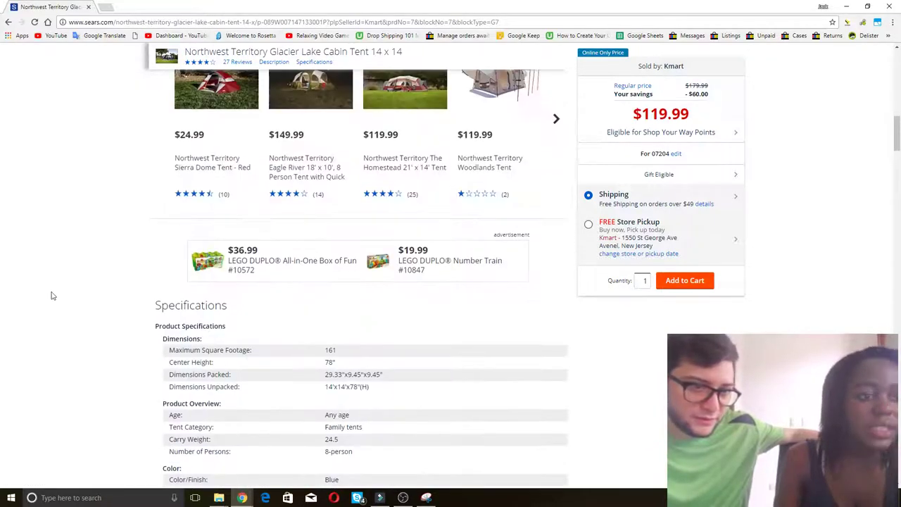
Return to the eBay listing form and set the UPC to "Does not apply".
key(alt+Tab)
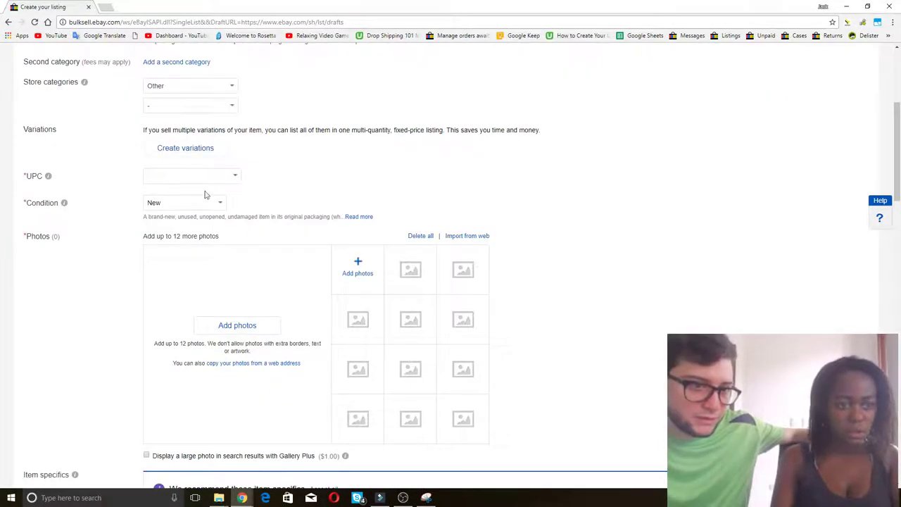
click(227, 176)
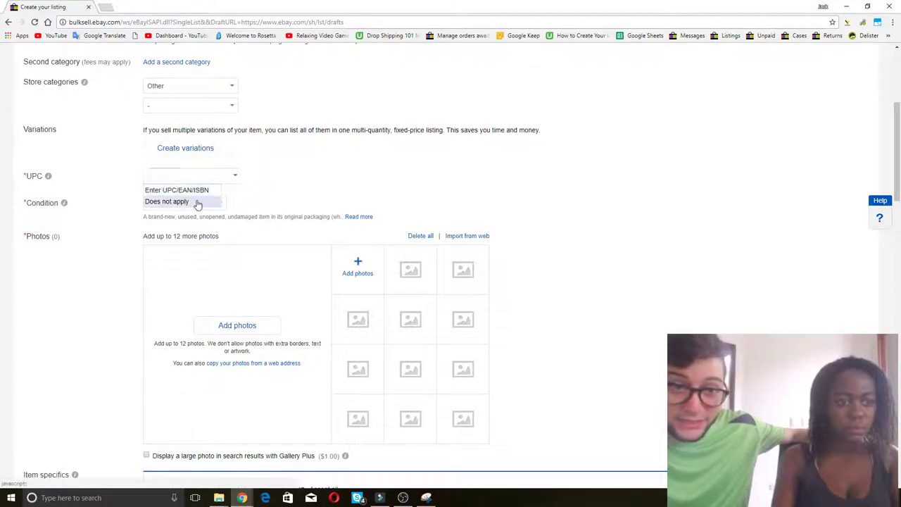
click(196, 202)
Capture the main tent photo and its white surroundings from the Sears product page with a new Snipping Tool snip.
key(alt+Tab)
scroll(308, 287, up, 8)
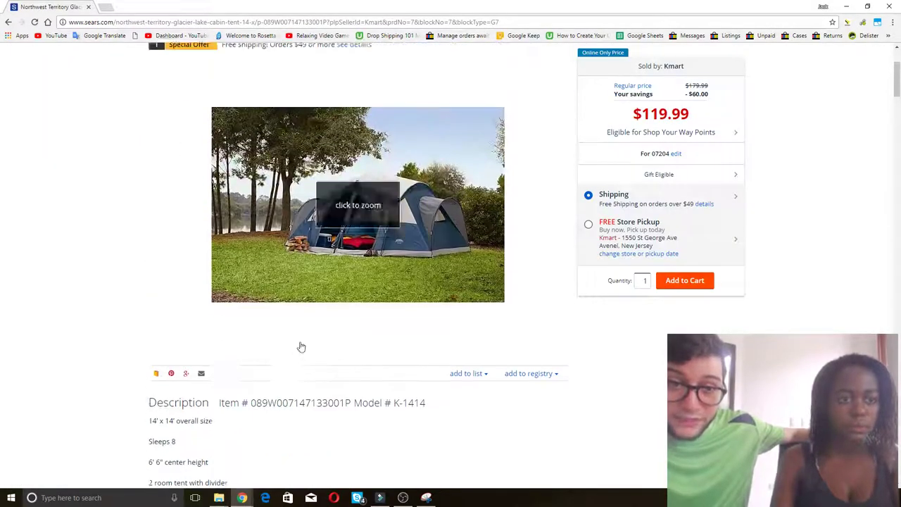
scroll(300, 347, up, 1)
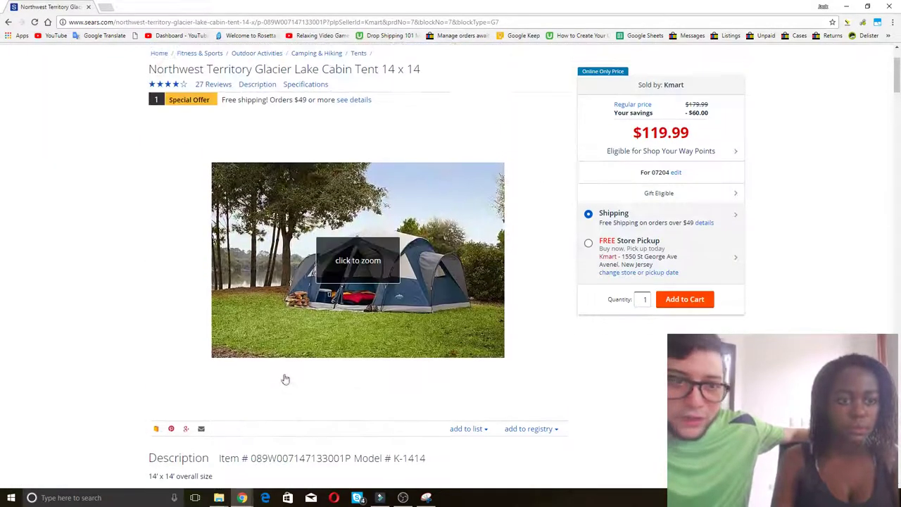
click(379, 498)
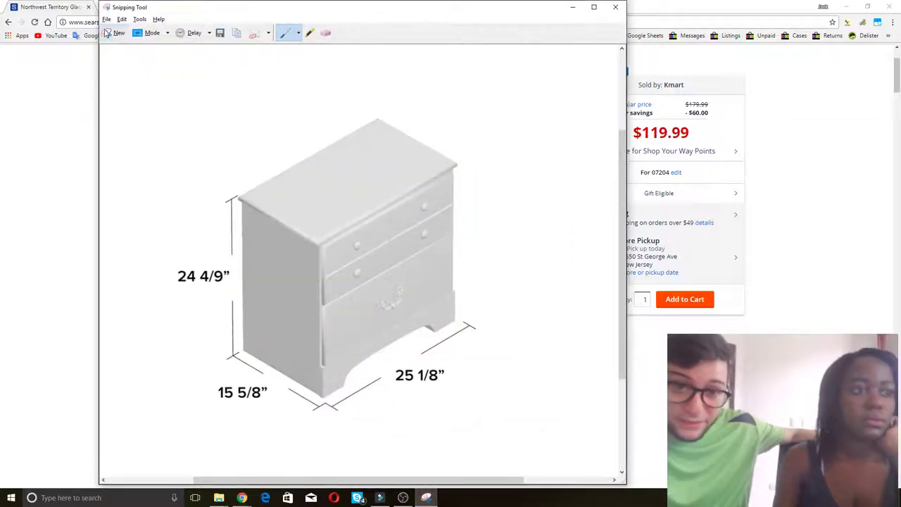
click(107, 33)
drag(175, 139, 528, 388)
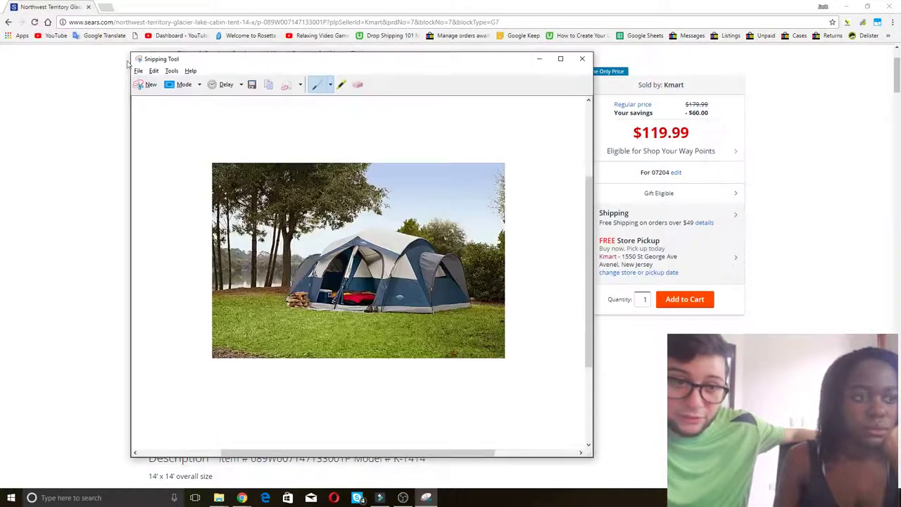
Save the tent snip as JPEG file 1 in the New folder directory, replacing the existing file.
click(139, 70)
click(116, 93)
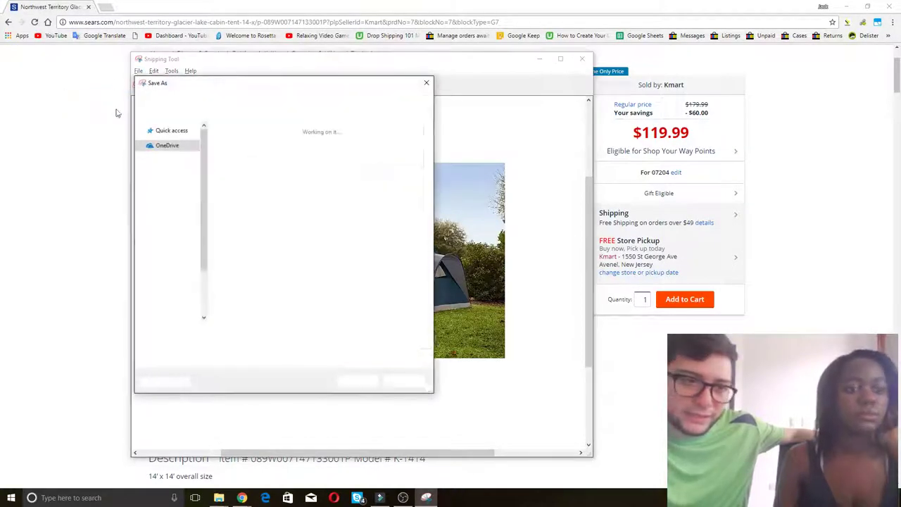
click(363, 382)
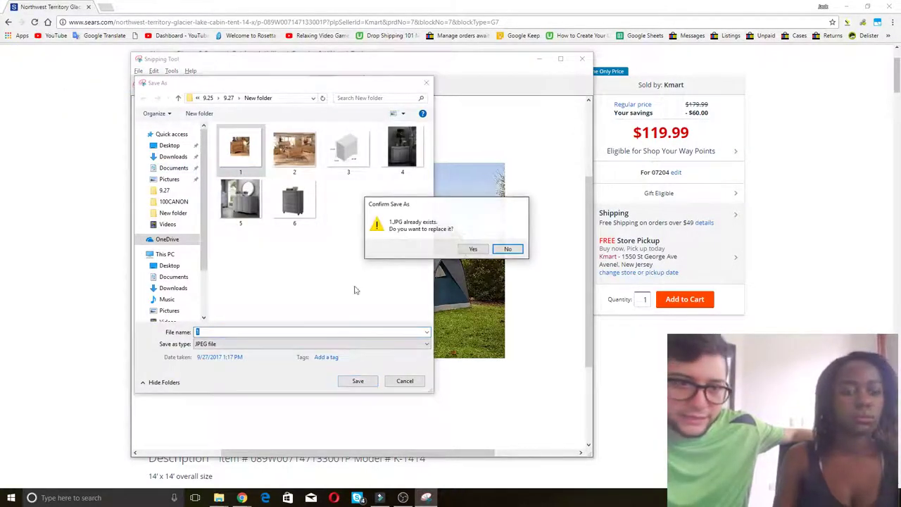
click(473, 249)
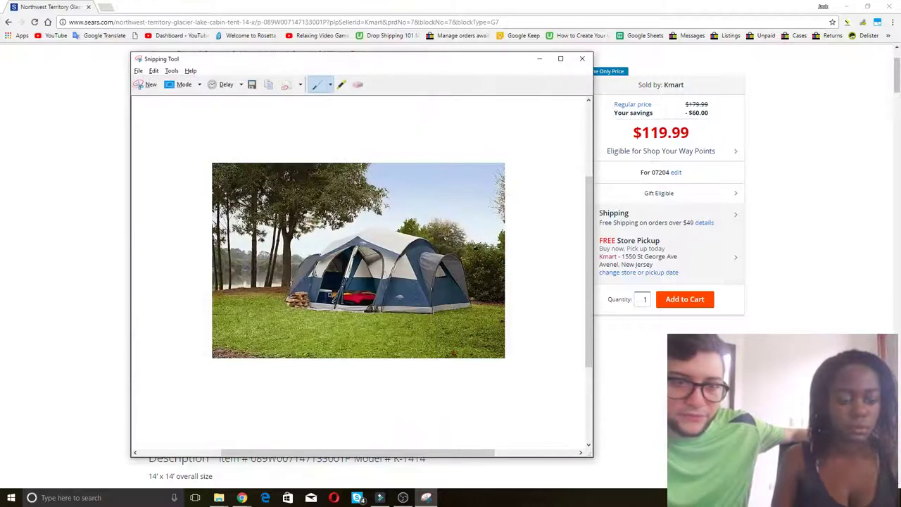
key(alt+Tab)
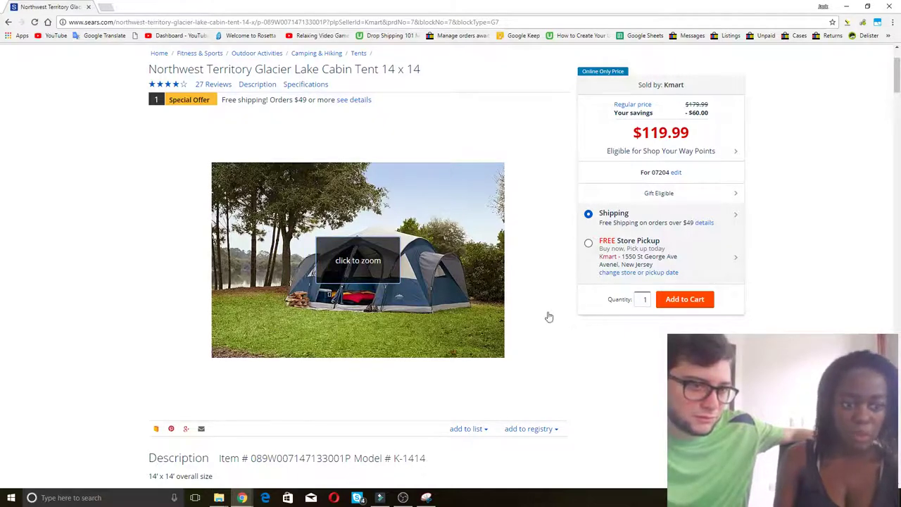
scroll(99, 359, down, 4)
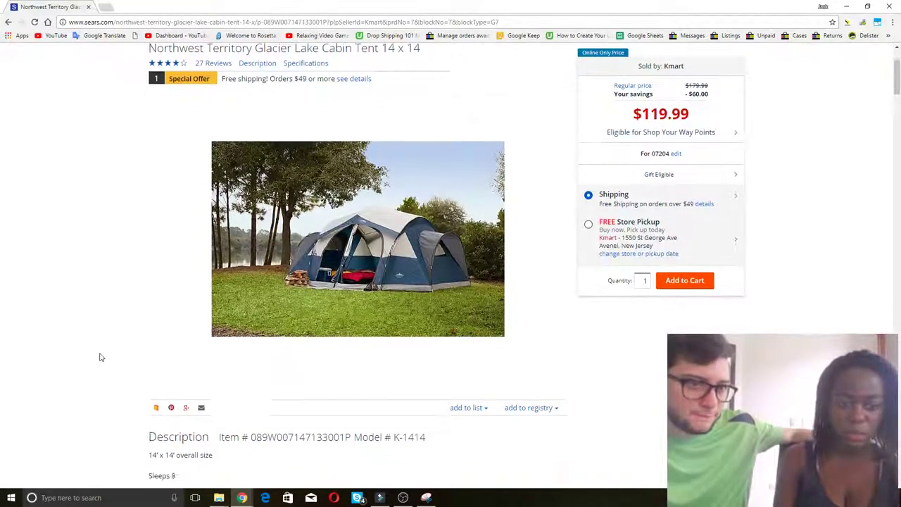
scroll(99, 360, down, 3)
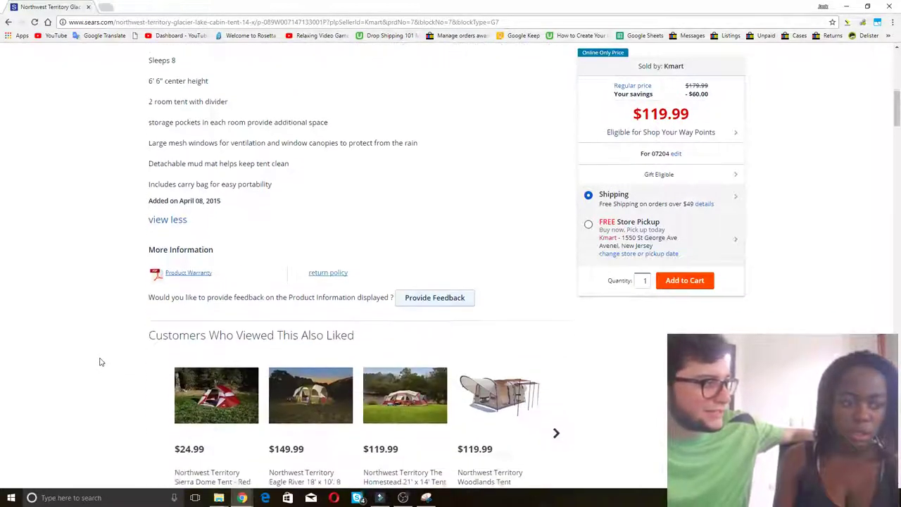
scroll(100, 361, up, 7)
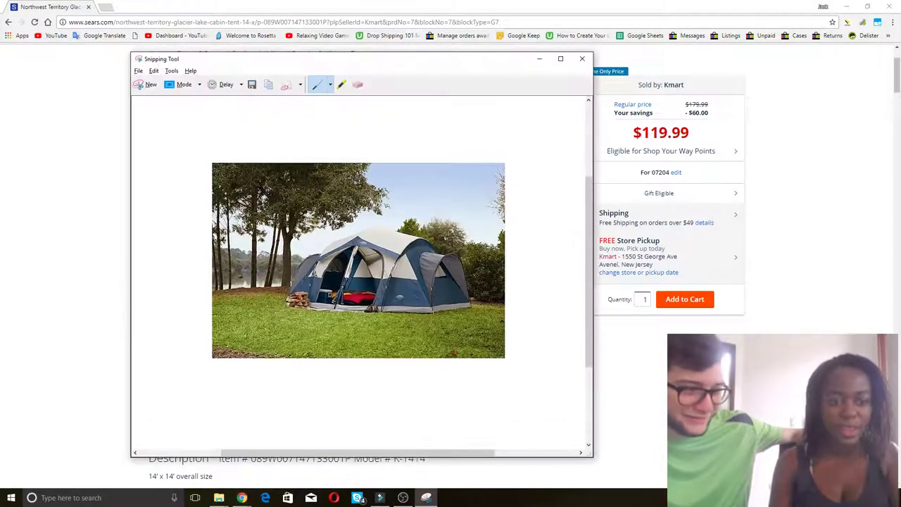
Return to the eBay listing form and upload tent image 1 three times to the listing's photos.
key(alt+Tab)
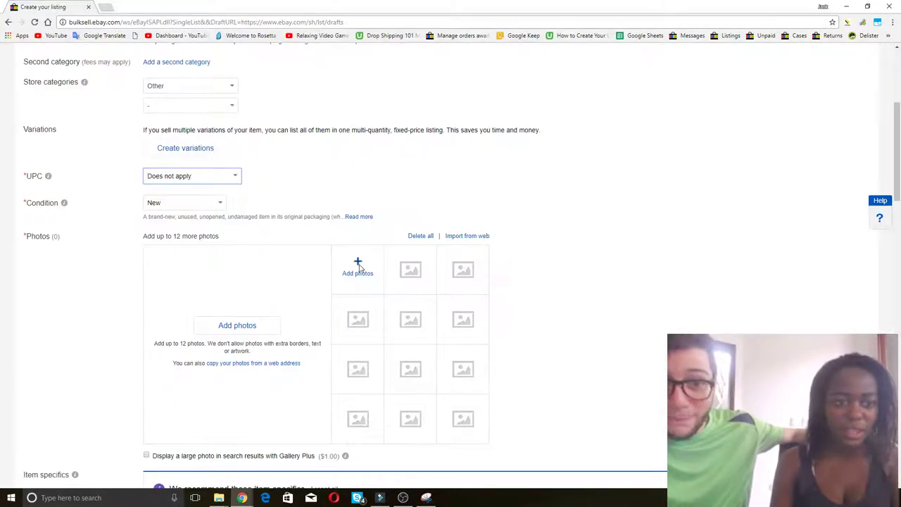
click(359, 266)
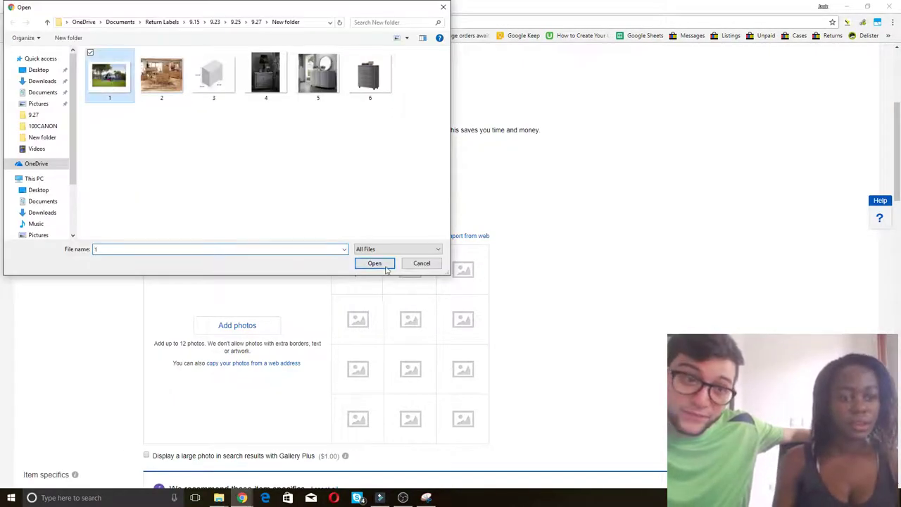
click(387, 266)
click(411, 271)
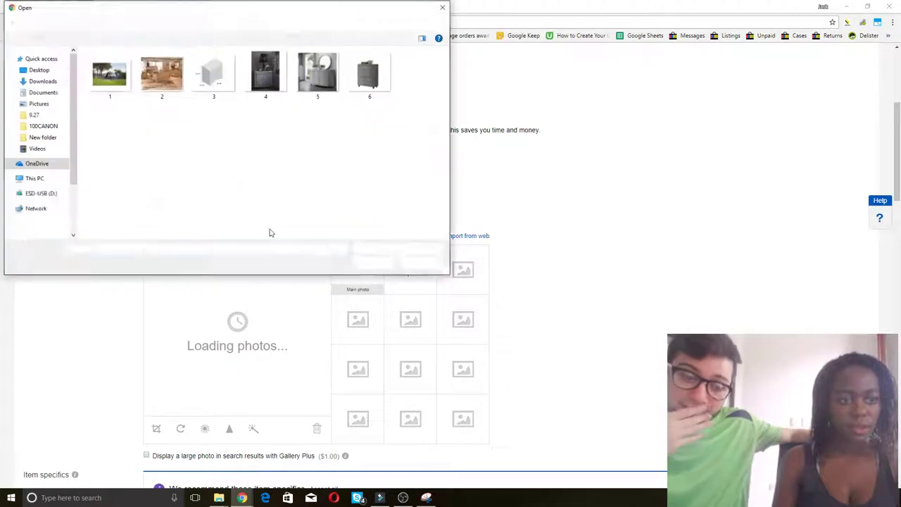
click(421, 261)
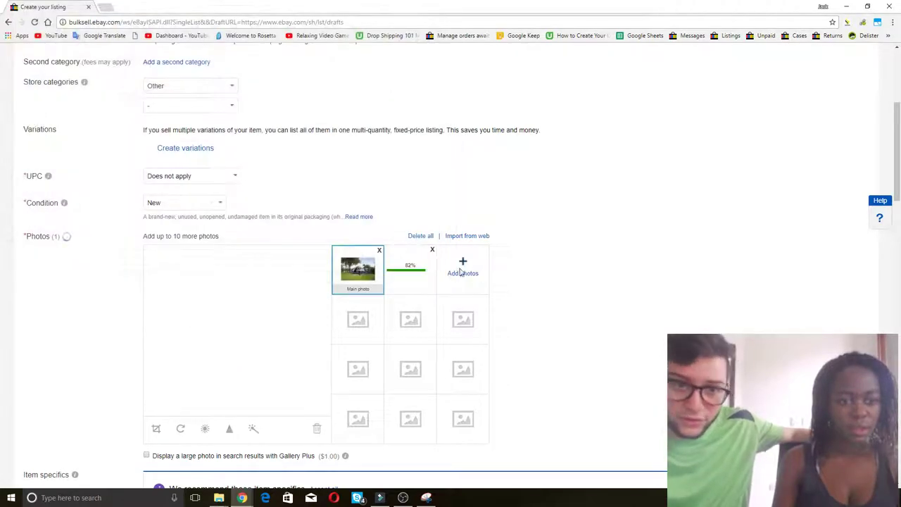
click(455, 268)
click(109, 74)
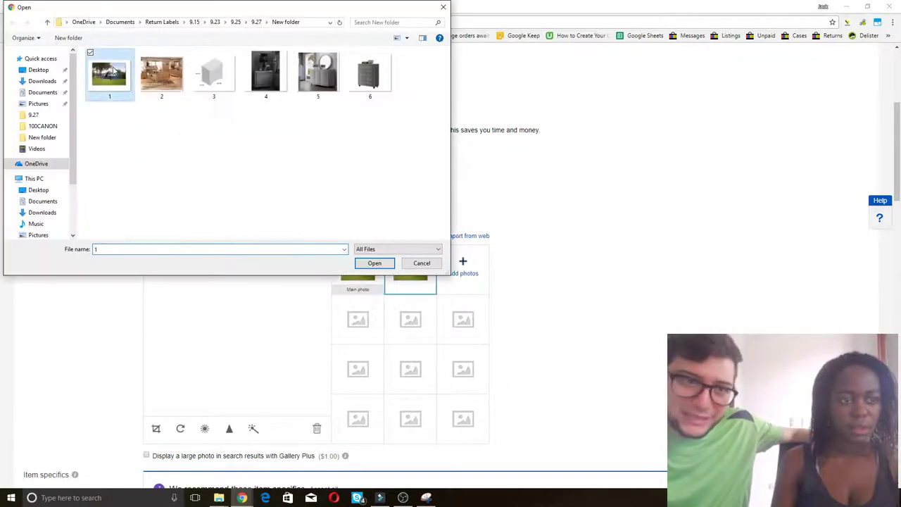
click(374, 271)
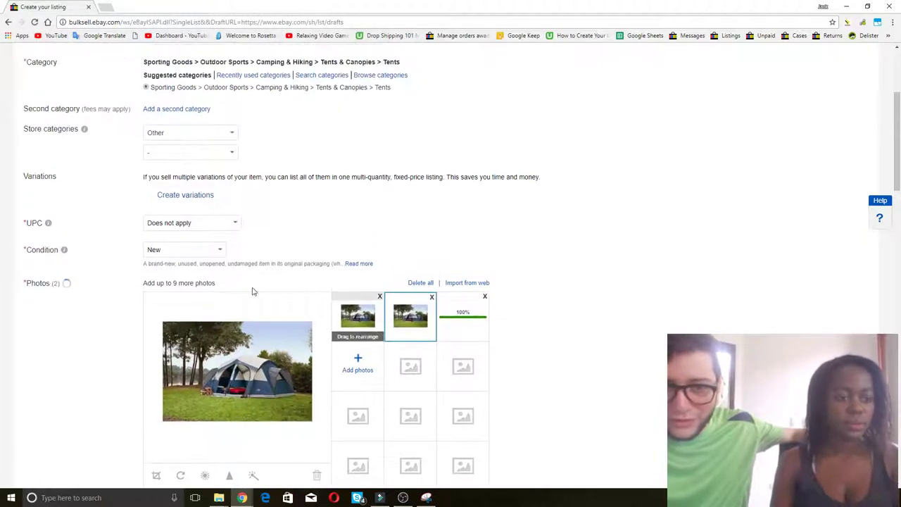
Set the tent's Capacity item specific to 8 Person.
scroll(184, 285, down, 2)
scroll(185, 284, down, 3)
click(270, 285)
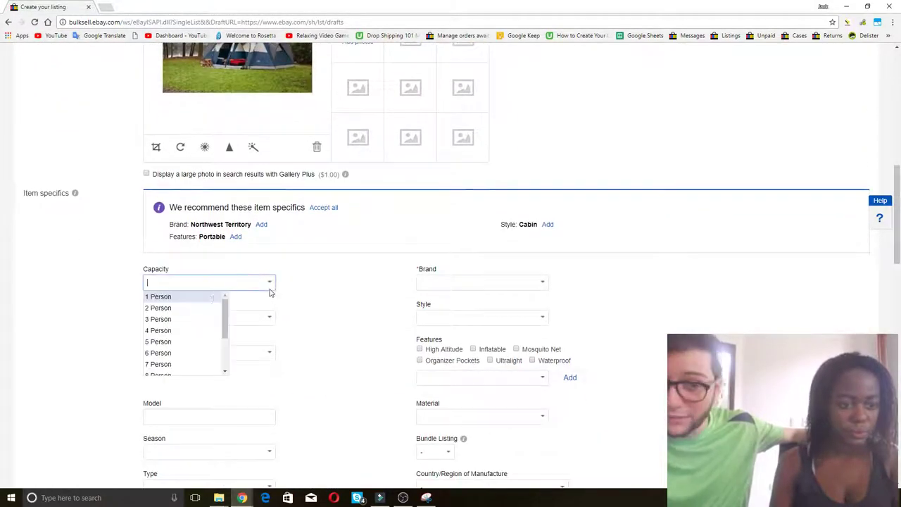
scroll(177, 352, down, 2)
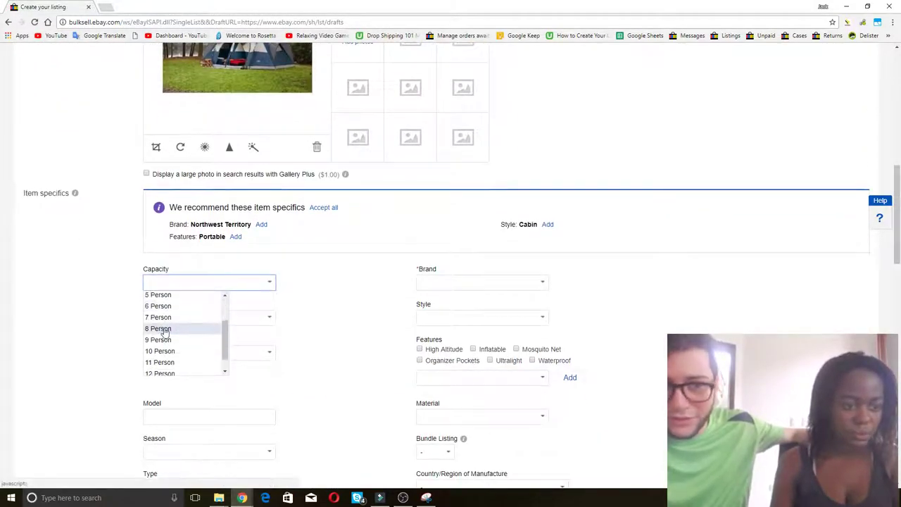
click(177, 342)
Switch to the Sears product page and examine the tent's title and description for the brand name.
key(alt+Tab)
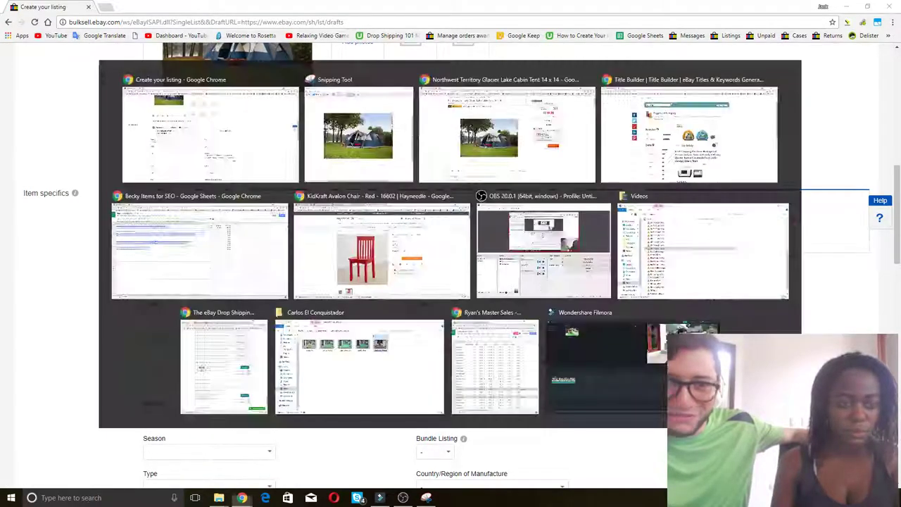
key(alt+Tab)
scroll(274, 301, up, 1)
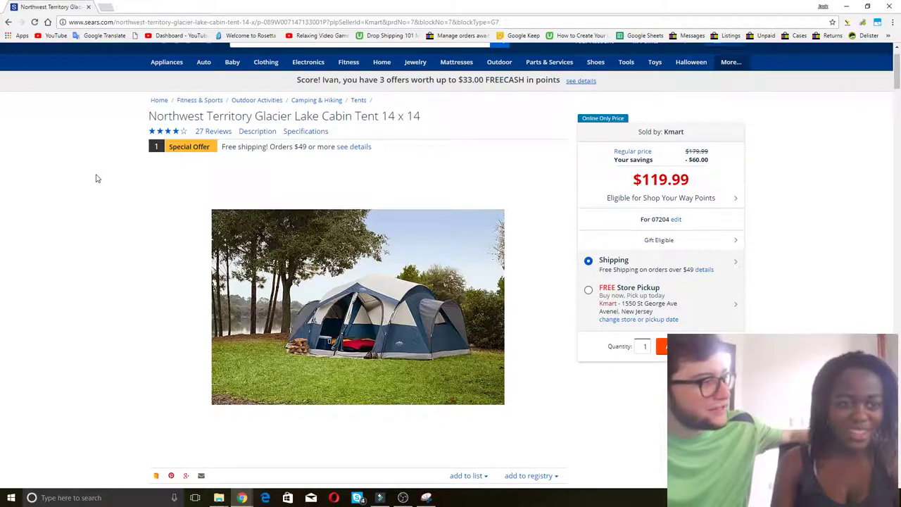
scroll(95, 177, down, 2)
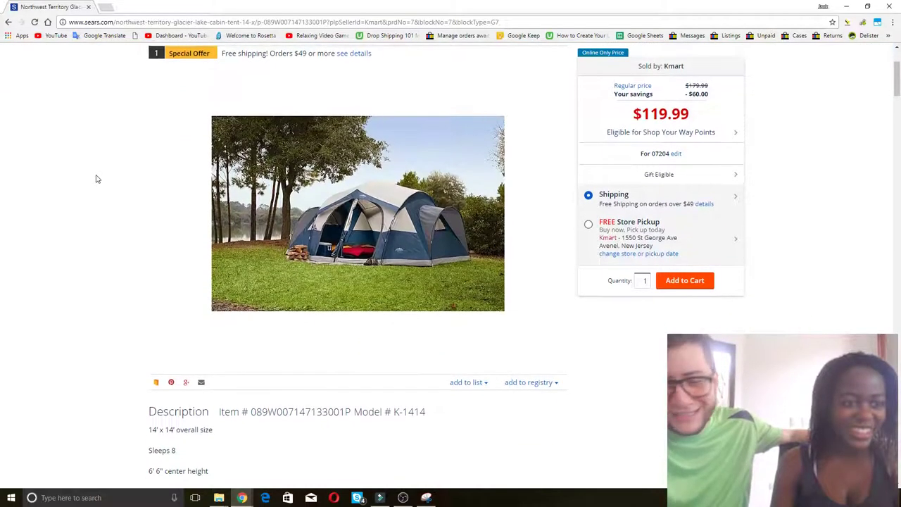
scroll(96, 178, up, 2)
drag(149, 117, 238, 118)
scroll(181, 264, down, 3)
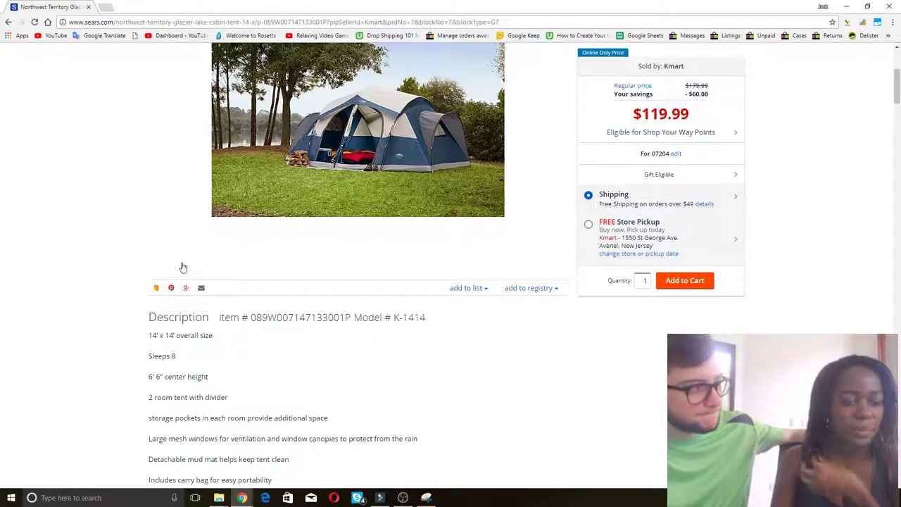
scroll(182, 267, down, 2)
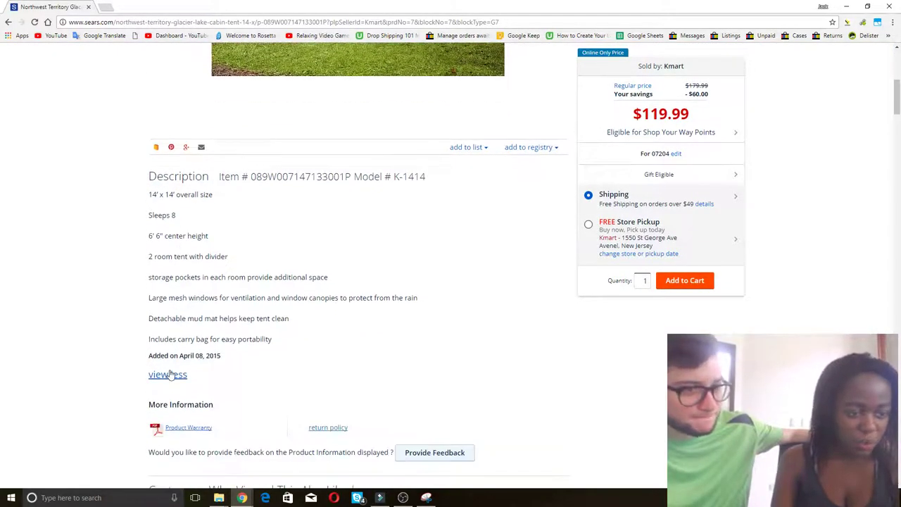
scroll(94, 218, up, 4)
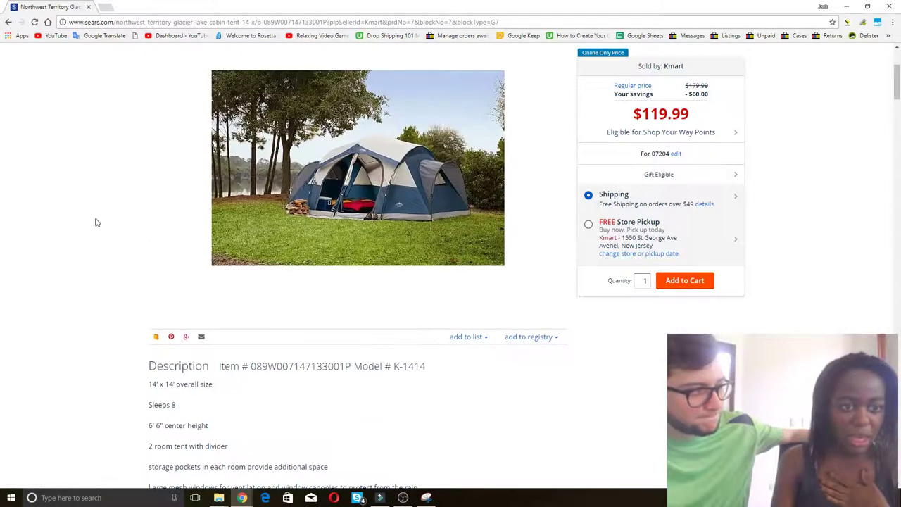
drag(234, 67, 148, 67)
scroll(182, 135, up, 1)
scroll(182, 135, up, 1)
click(125, 184)
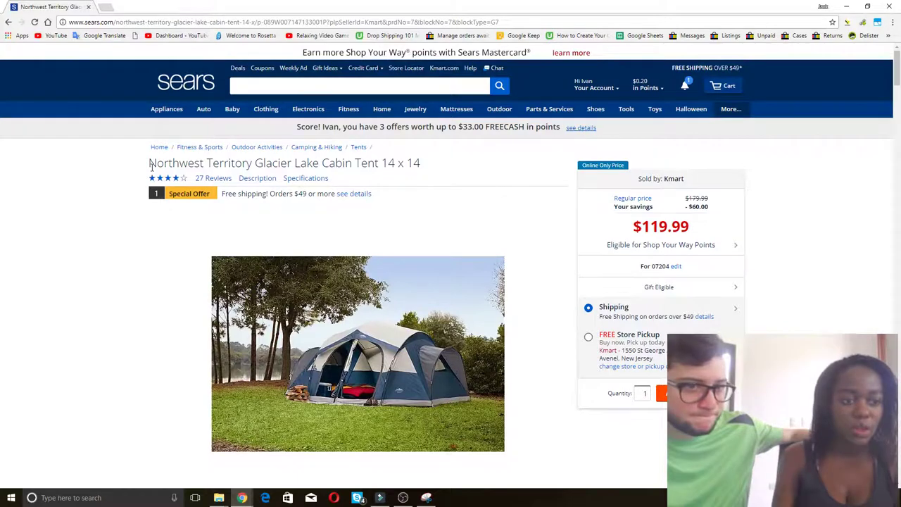
Copy "Northwest" from the Sears product title and set the eBay listing's Brand to the suggested Northwest Territory.
drag(150, 163, 207, 166)
key(ctrl+c)
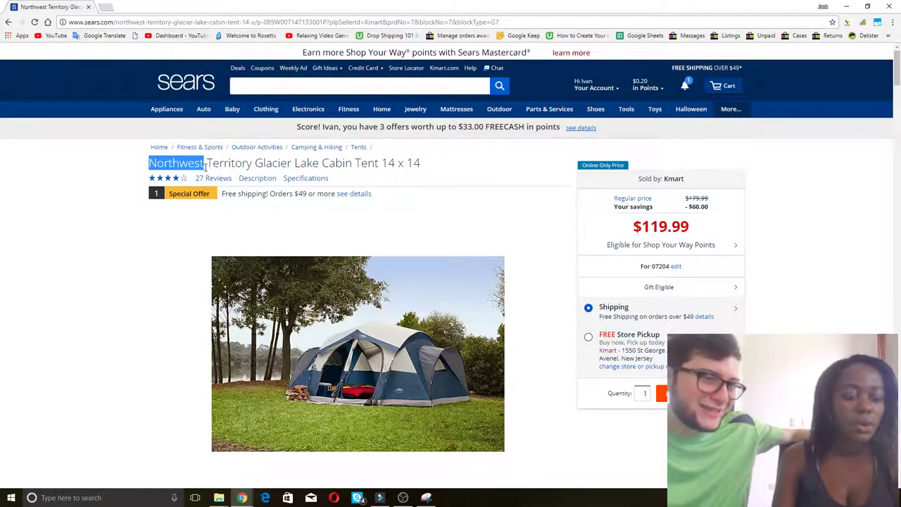
key(alt+Tab)
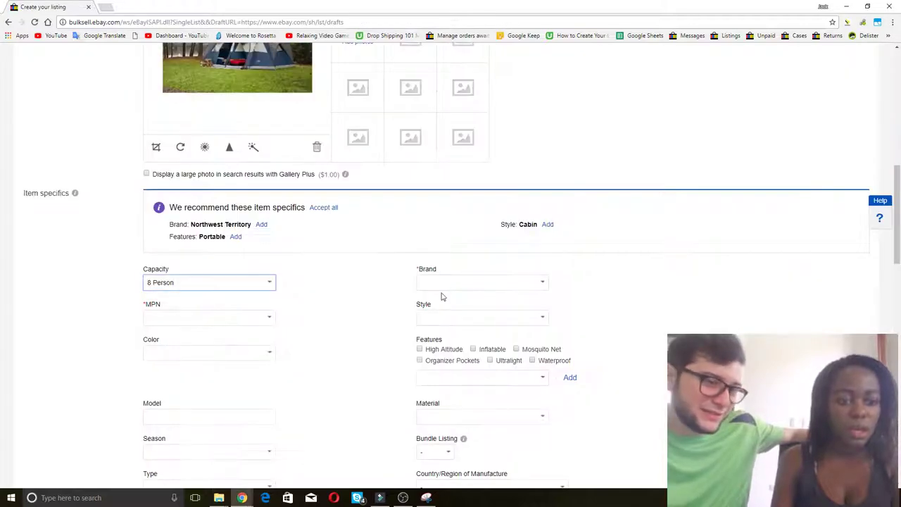
click(444, 280)
key(ctrl+v)
click(460, 295)
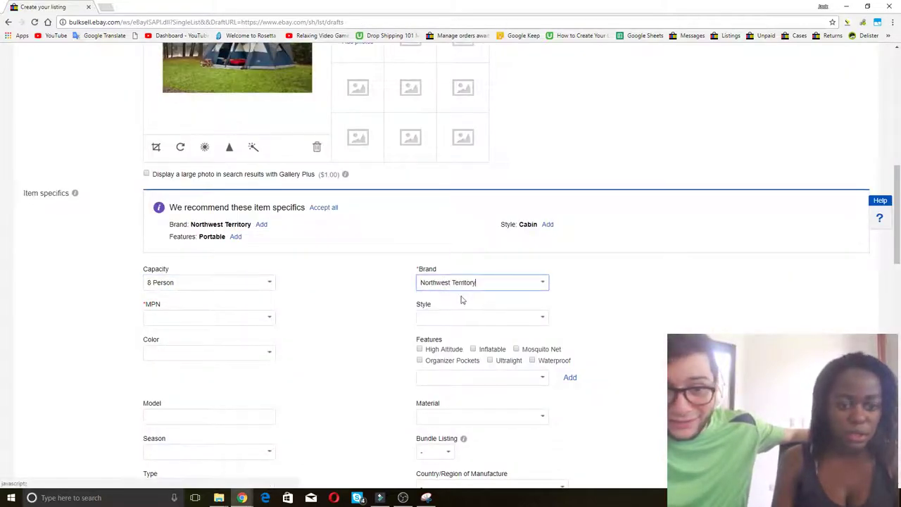
Copy the model number K-1414 from the Sears description and enter it as the eBay listing's MPN.
key(alt+Tab)
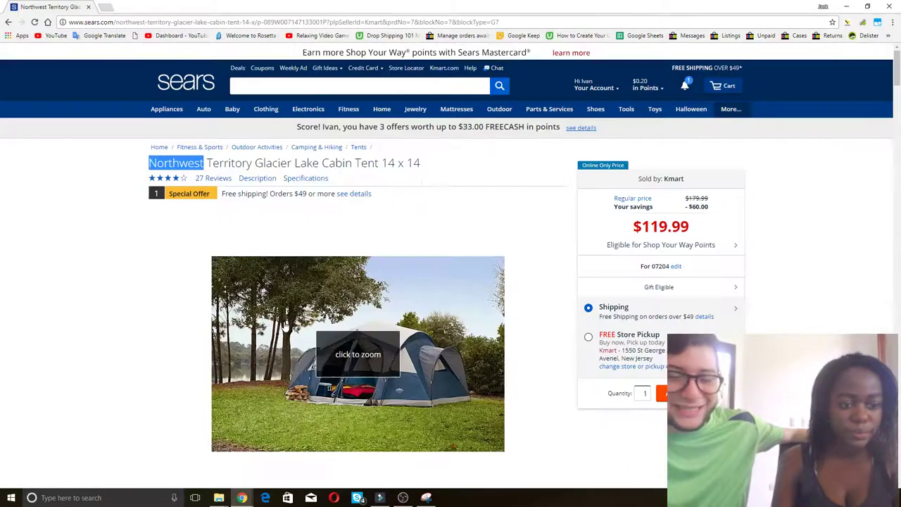
scroll(285, 321, down, 3)
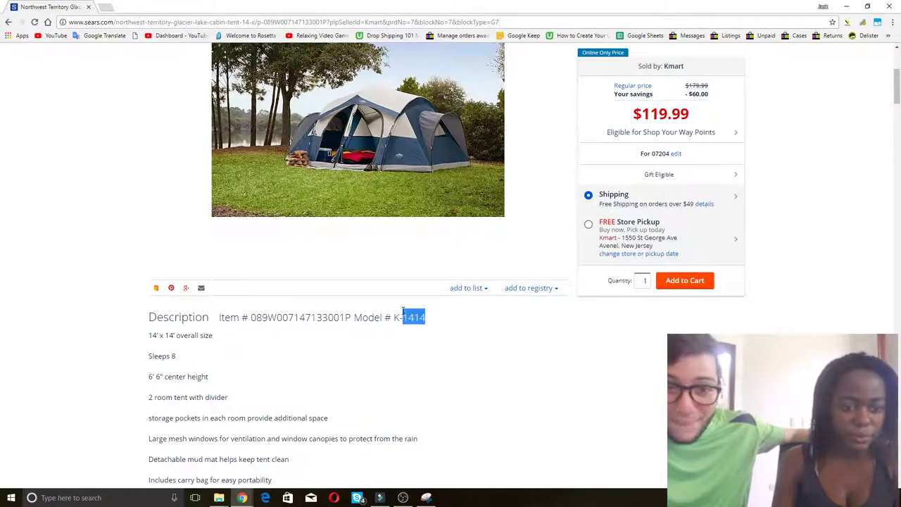
key(alt+Tab)
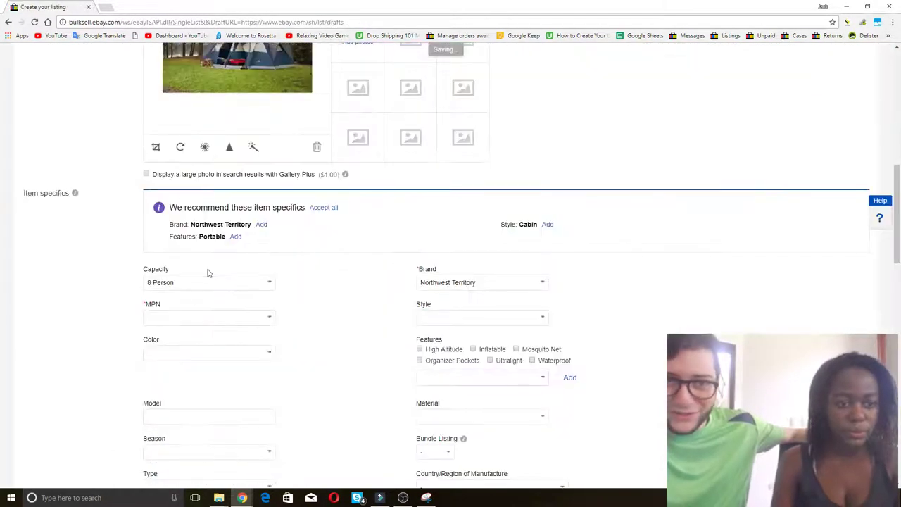
click(190, 316)
Set the tent's Color item specific to Blue.
click(211, 352)
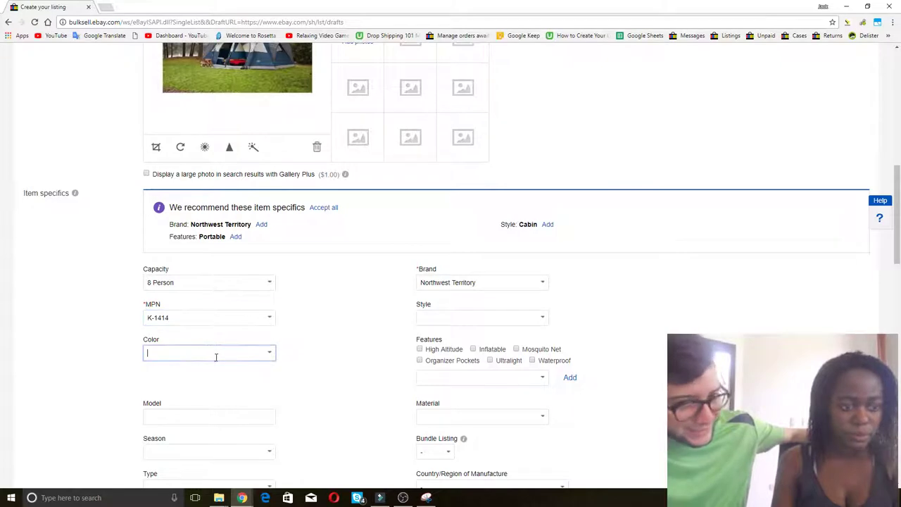
text(b)
click(190, 377)
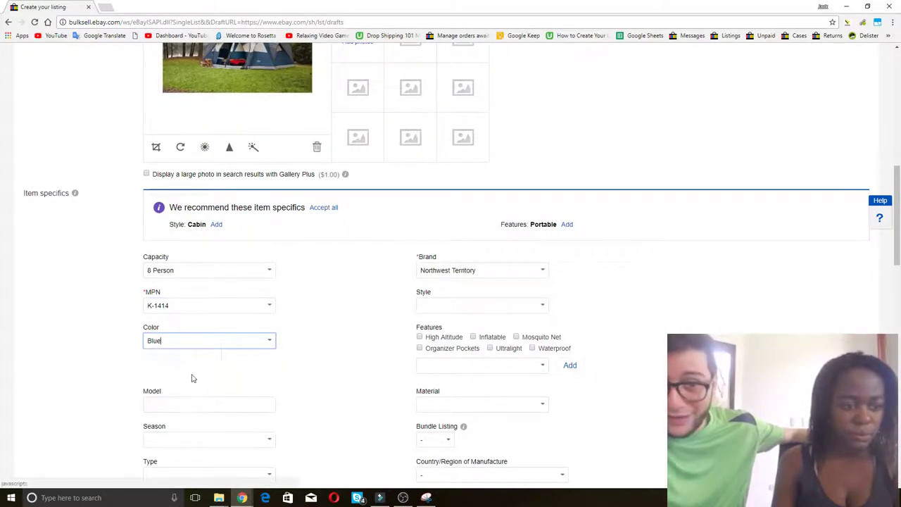
Enter K-1414 as the Model and set Bundle Listing to No in the item specifics.
scroll(348, 355, down, 1)
scroll(291, 324, down, 2)
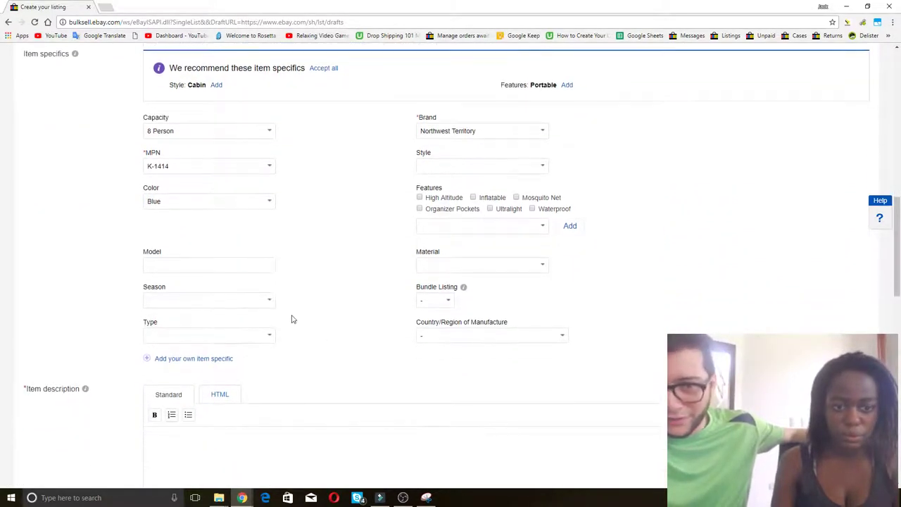
scroll(246, 231, down, 1)
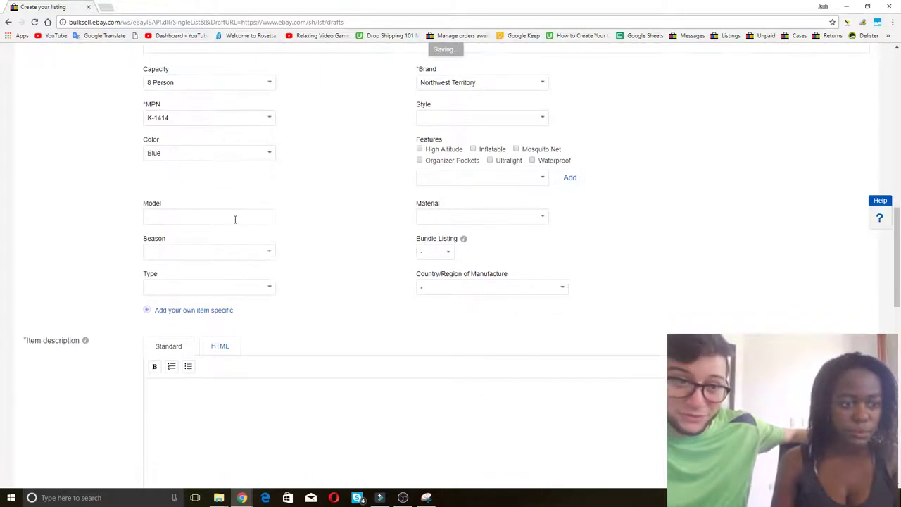
click(235, 219)
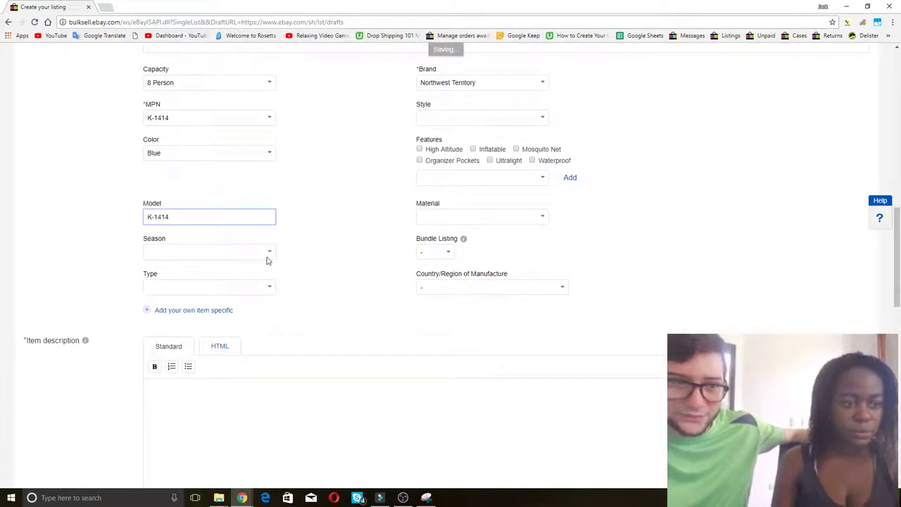
click(342, 283)
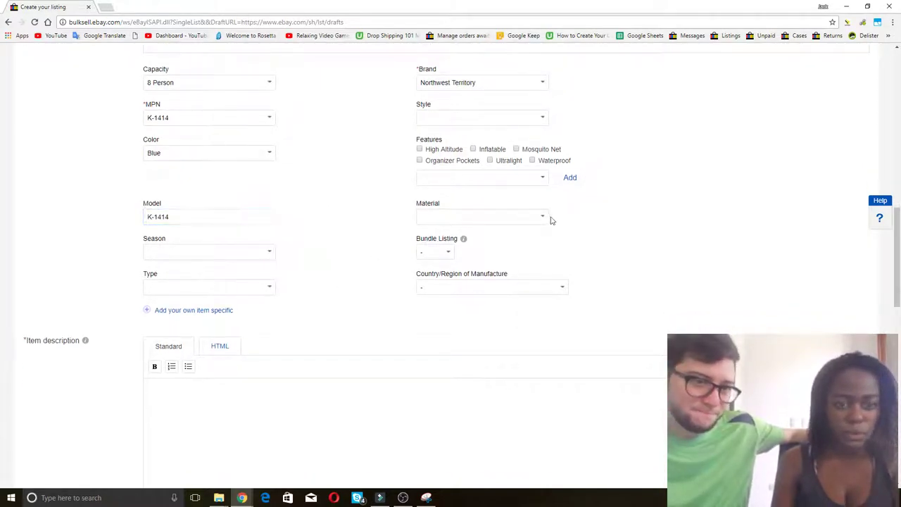
click(448, 255)
click(431, 298)
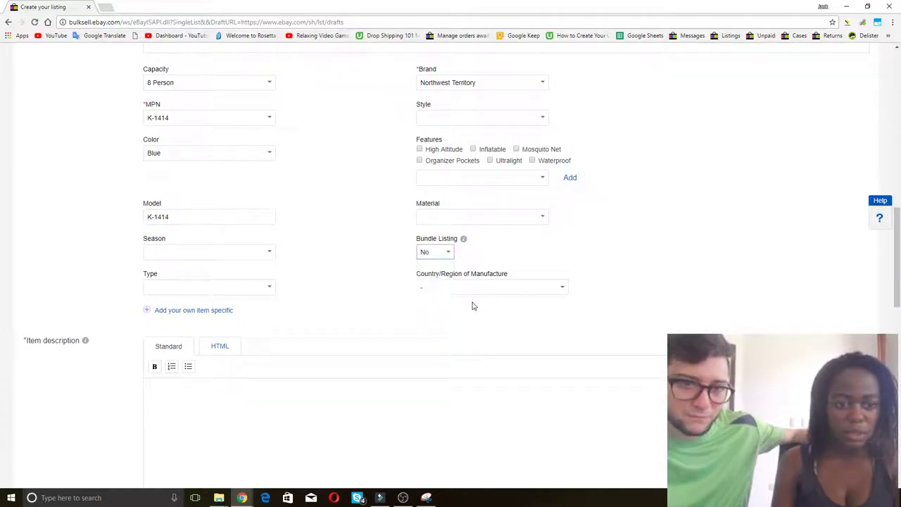
Set the Country/Region of Manufacture to Unknown and the Type to Sleeping Unit in the item specifics.
click(542, 295)
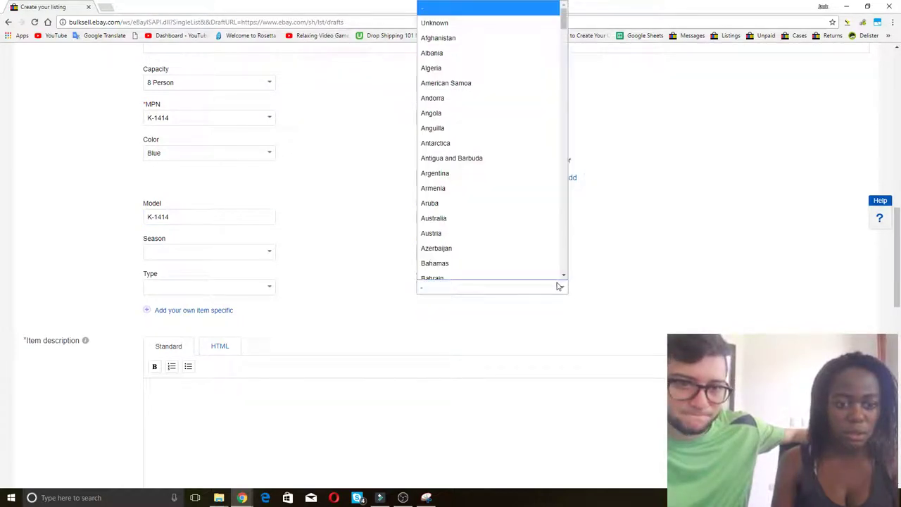
click(439, 22)
scroll(259, 242, down, 1)
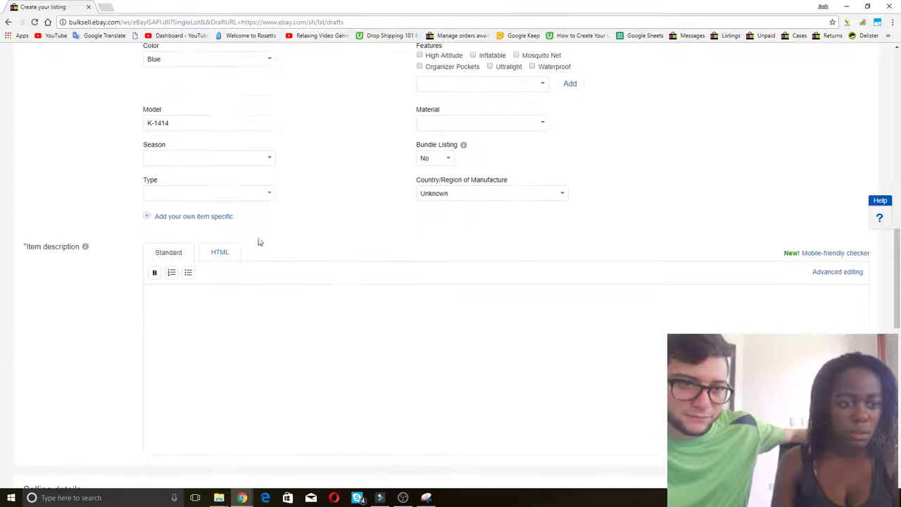
click(268, 194)
click(187, 219)
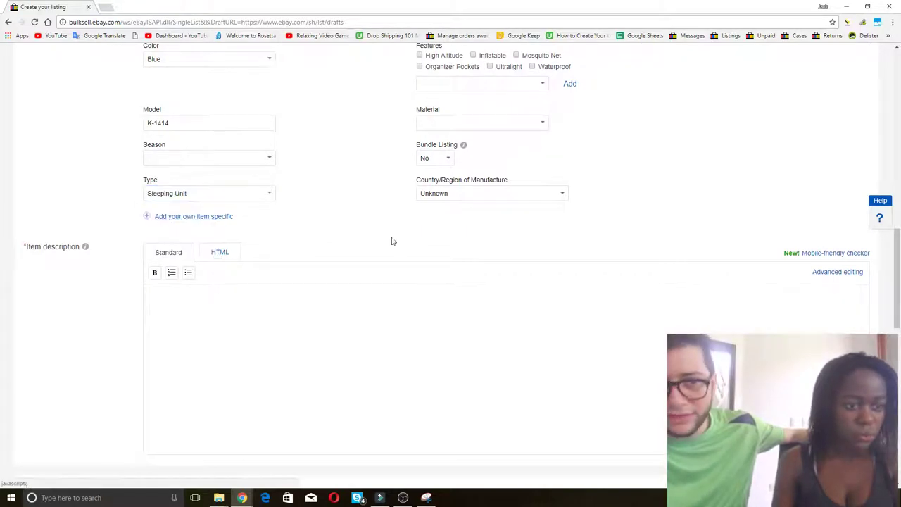
Copy the feature lines from the Sears description, "14' x 14' overall size" through "Includes carry bag", into the eBay item description.
click(368, 306)
key(alt+Tab)
scroll(172, 290, down, 2)
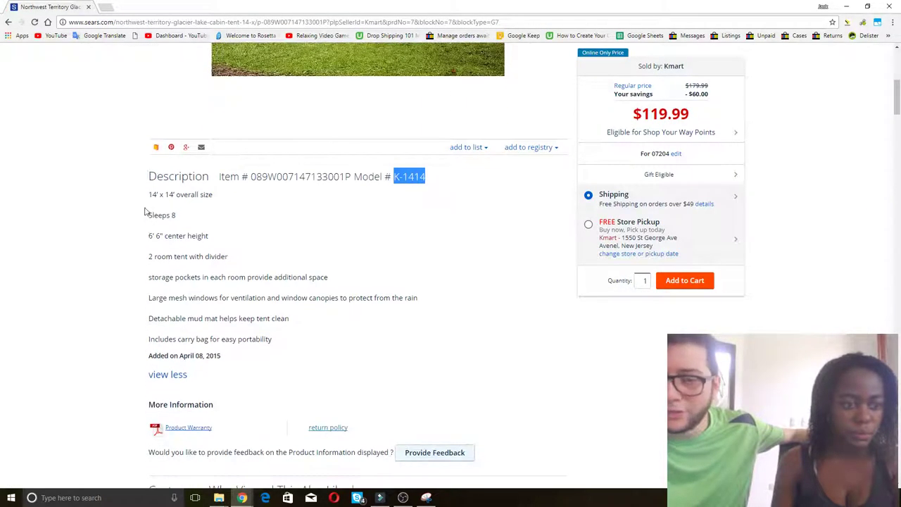
drag(150, 194, 302, 342)
key(ctrl+c)
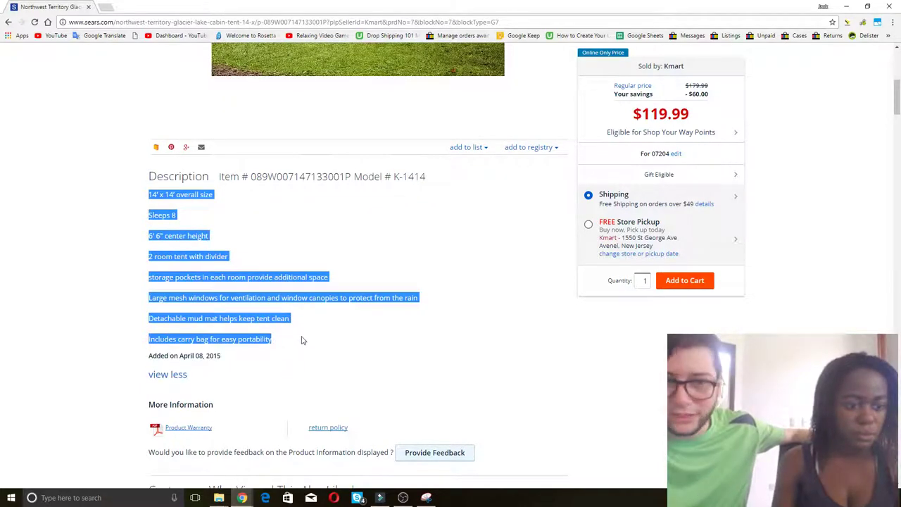
key(alt+Tab)
key(ctrl+v)
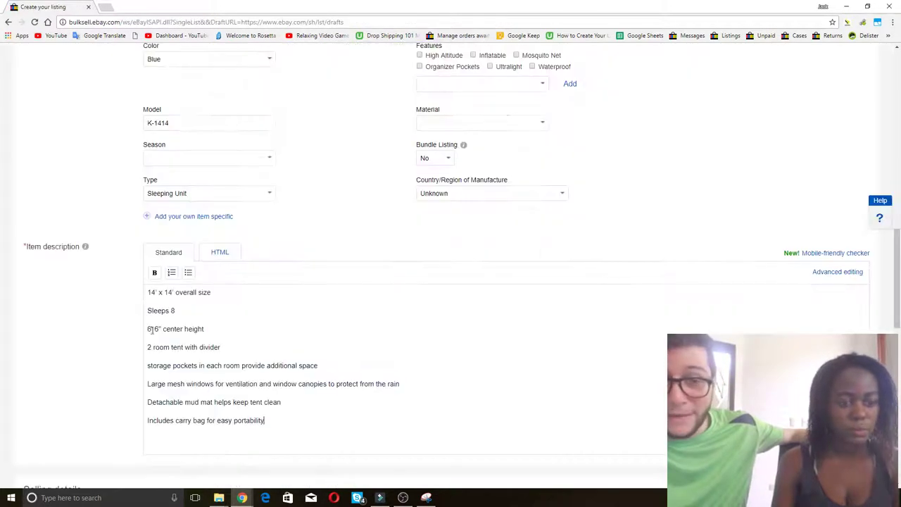
Copy the full Product Specifications table from the Sears page and append it below the feature lines in the eBay item description.
scroll(310, 331, down, 2)
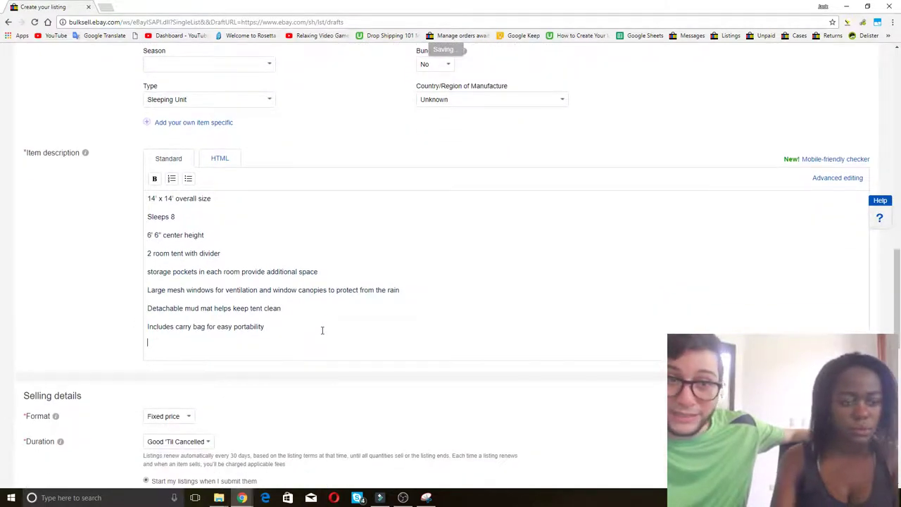
key(alt+Tab)
scroll(322, 330, down, 5)
scroll(150, 285, down, 3)
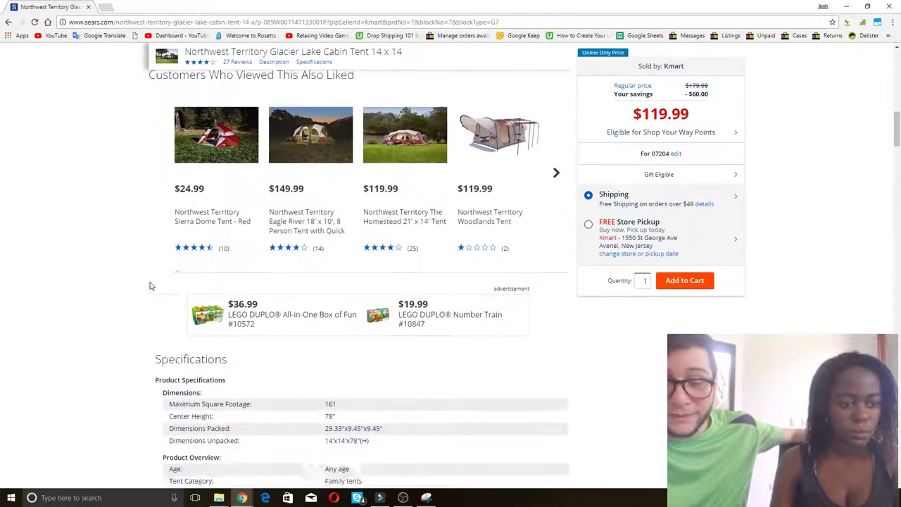
drag(155, 279, 366, 298)
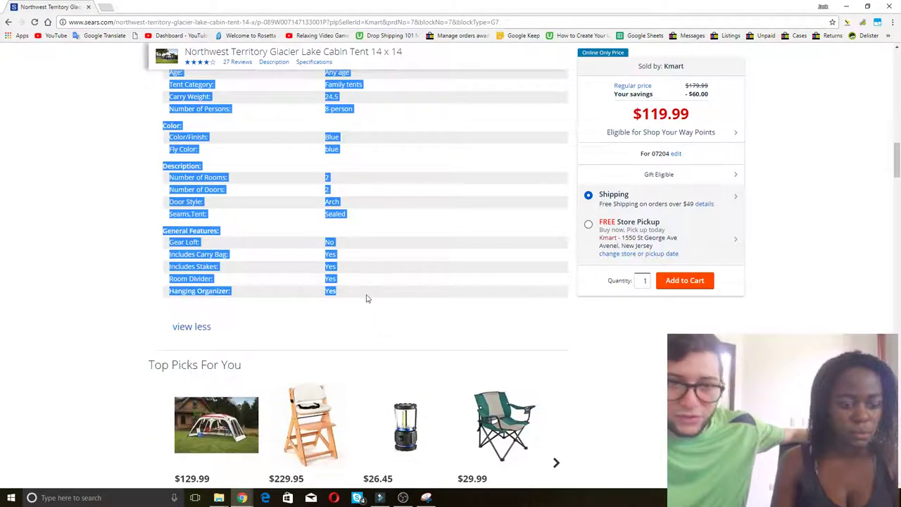
key(ctrl+c)
key(alt+Tab)
key(ctrl+v)
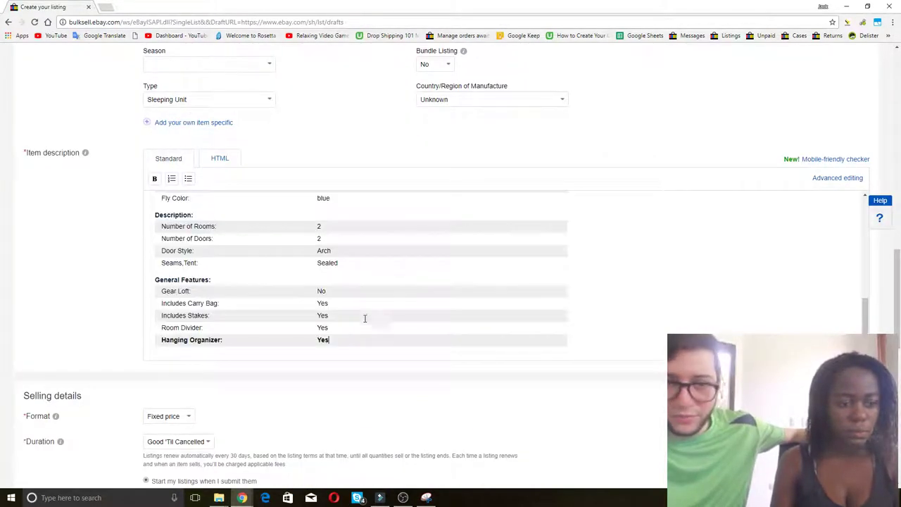
Check the tent's price on Sears and enter $0.00 and $120.00 as its costs in row 5 of the Google Sheets pricing spreadsheet.
scroll(111, 341, down, 3)
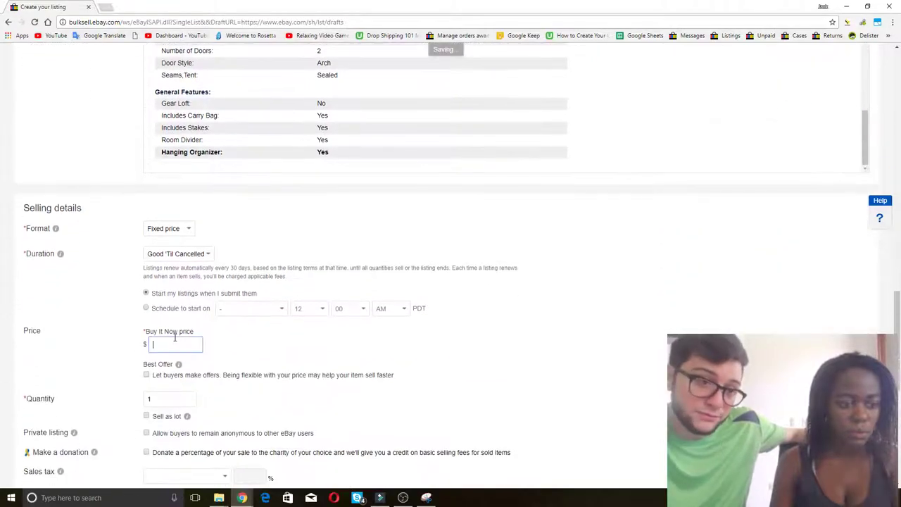
key(alt+Tab)
scroll(400, 317, up, 2)
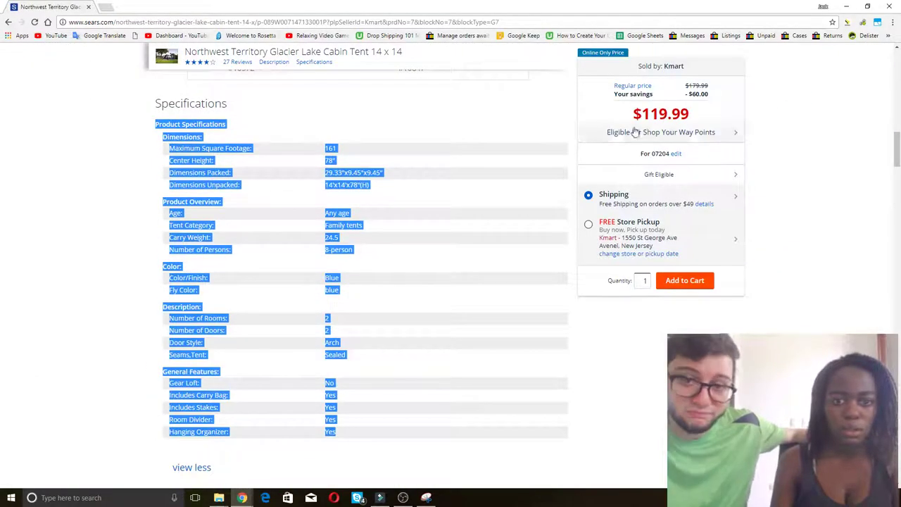
key(alt+Tab)
key(alt+Tab)
key(alt+Tab)
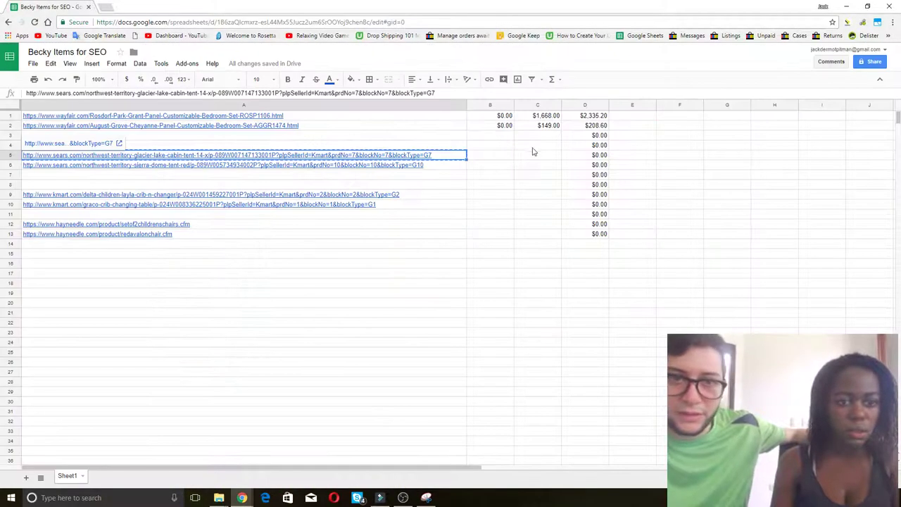
click(501, 156)
key(Tab)
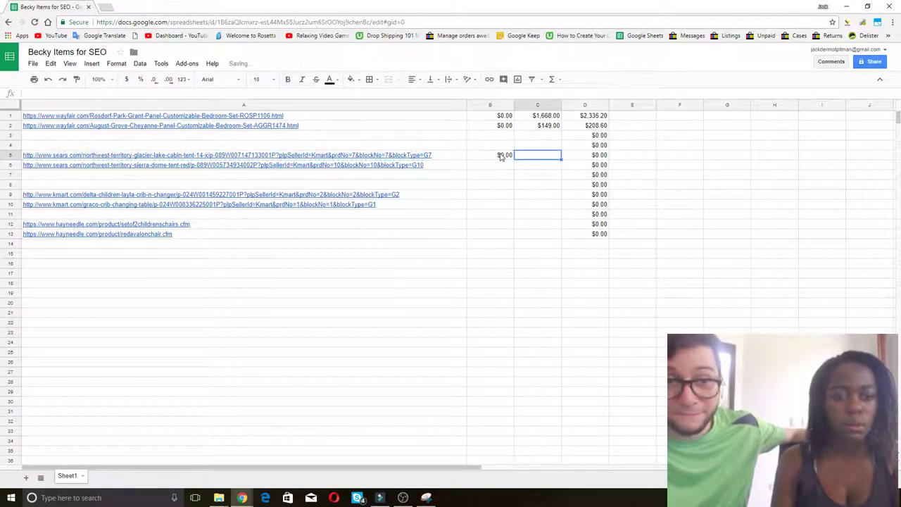
key(Tab)
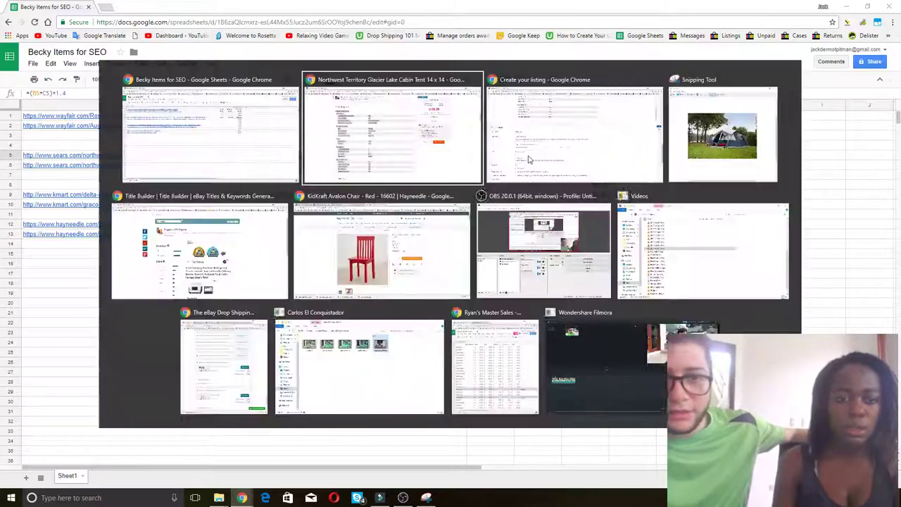
Set the eBay listing's Buy It Now price to $168 and submit the listing.
key(alt+Tab)
click(529, 159)
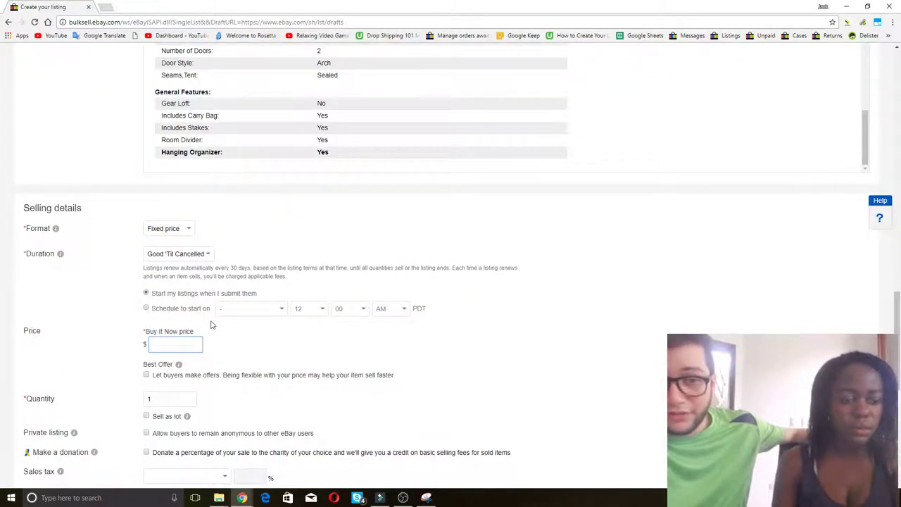
text(168)
click(109, 335)
scroll(110, 335, down, 6)
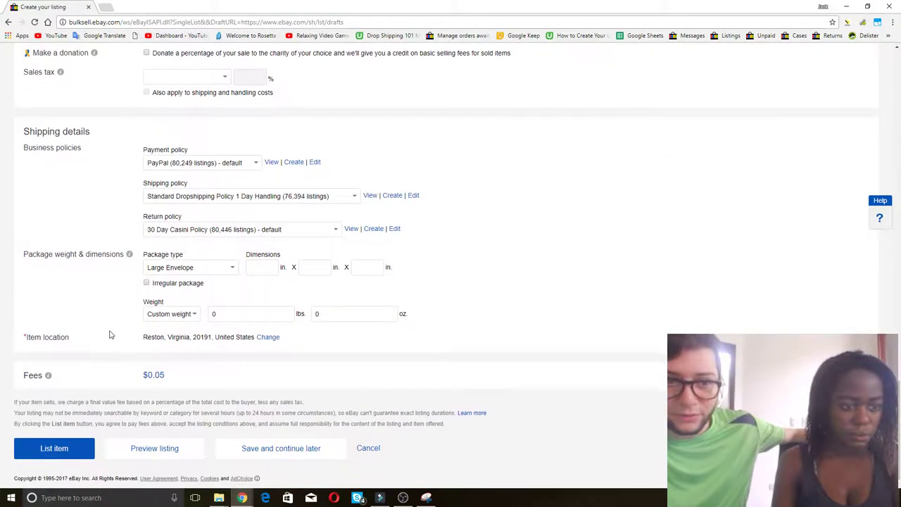
click(67, 449)
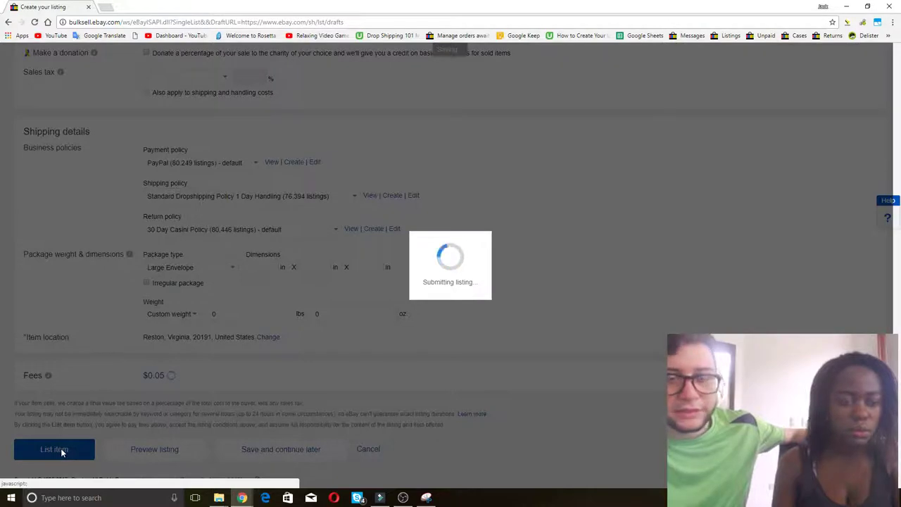
Copy the Sierra dome tent link from row 6 of the spreadsheet and open it in the Sears browser window.
key(alt+Tab)
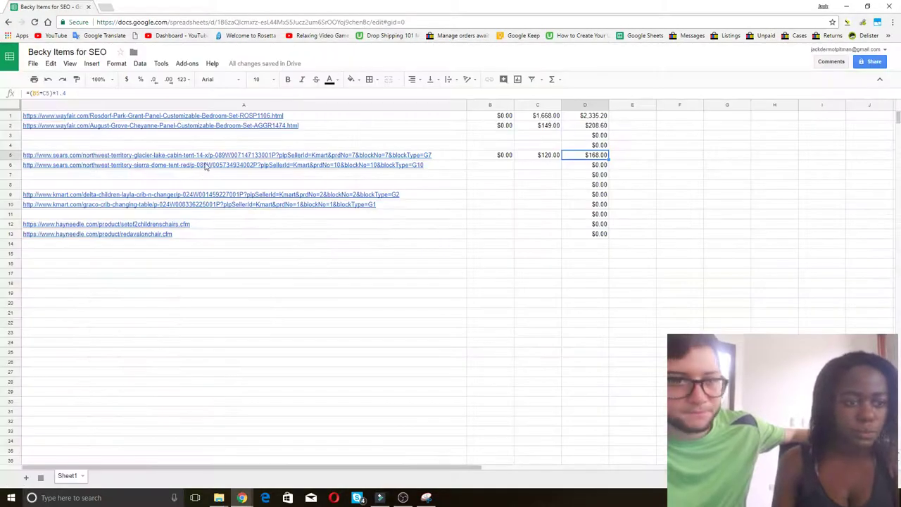
click(205, 166)
key(alt+Tab)
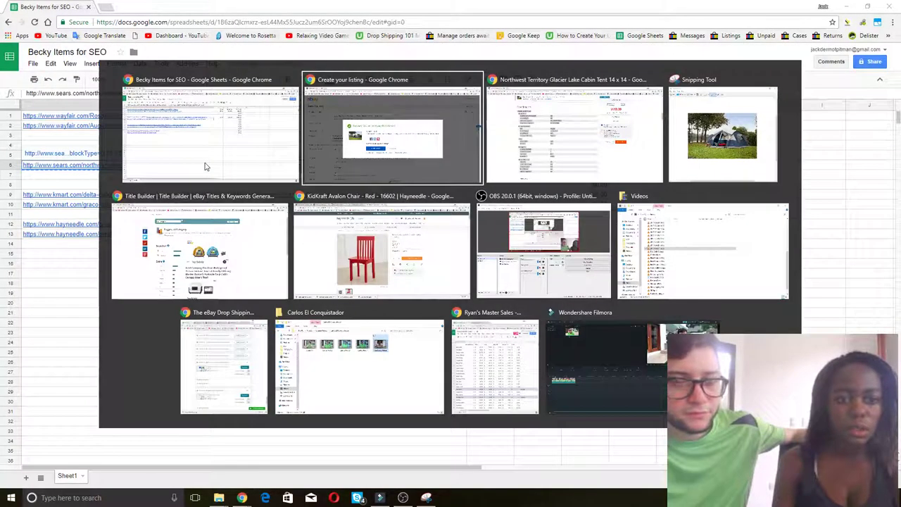
key(alt+Tab)
key(alt+Tab)
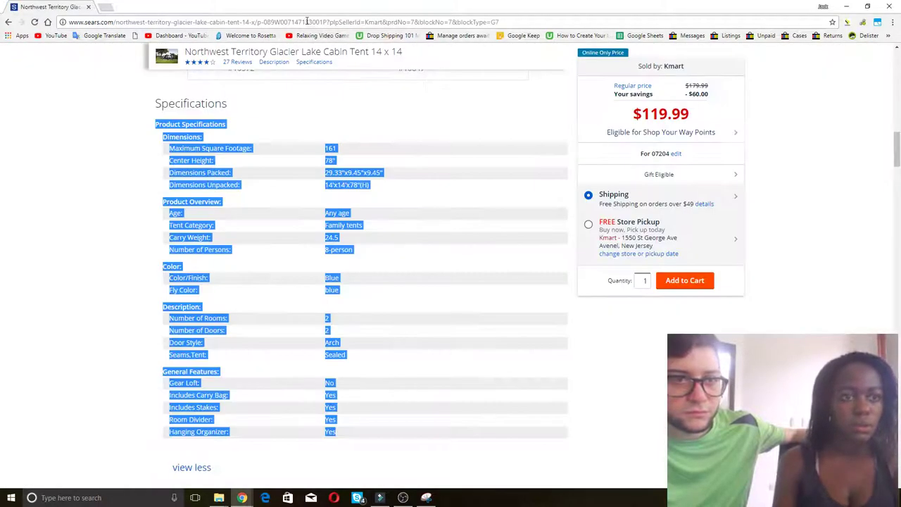
click(307, 21)
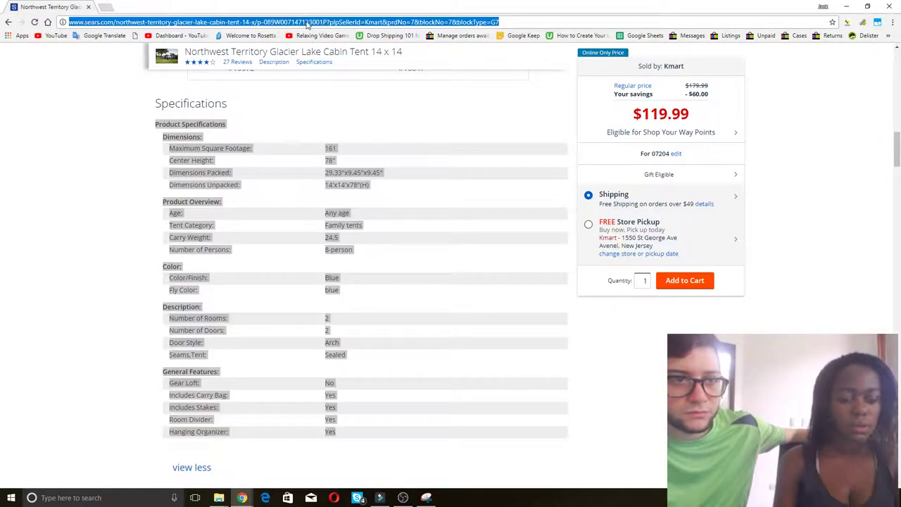
key(ctrl+v)
key(Return)
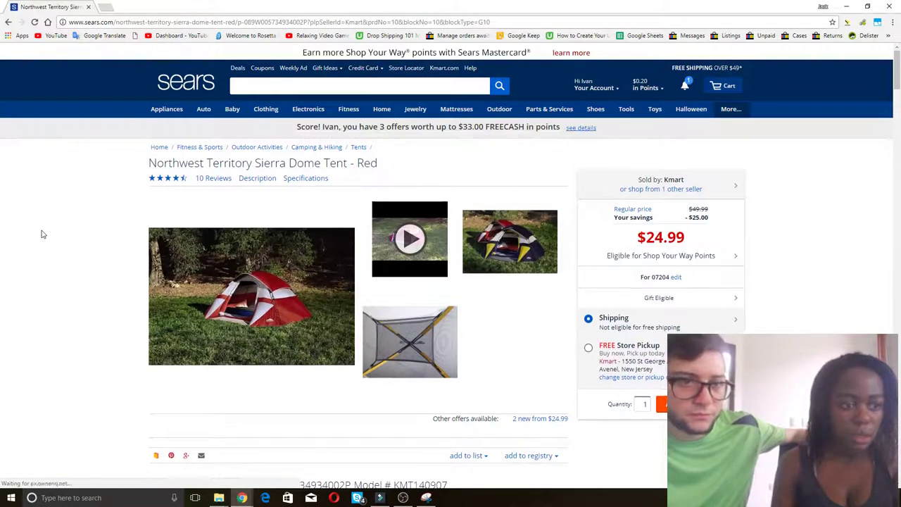
Copy the Sears product title and start a new eBay listing with it as "Northwest Territory Sierra Dome Tent Red", without the hyphen.
drag(150, 163, 386, 165)
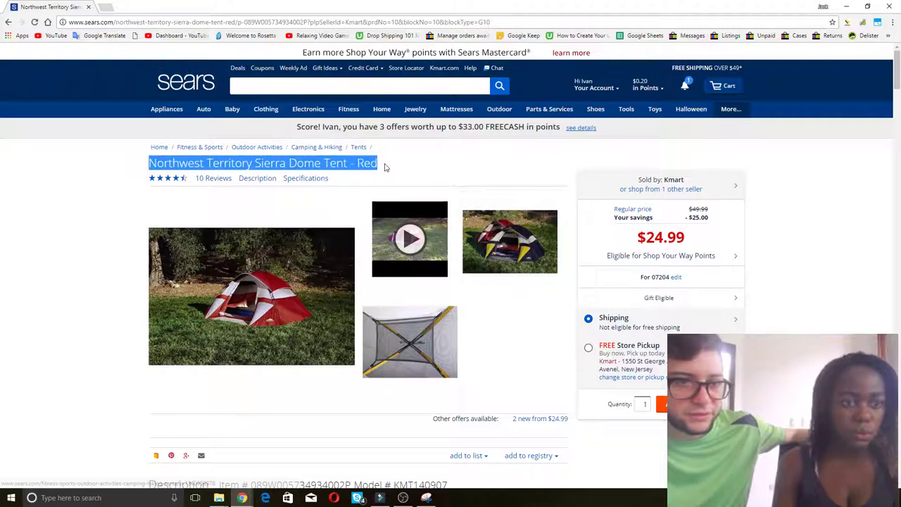
key(alt+Tab)
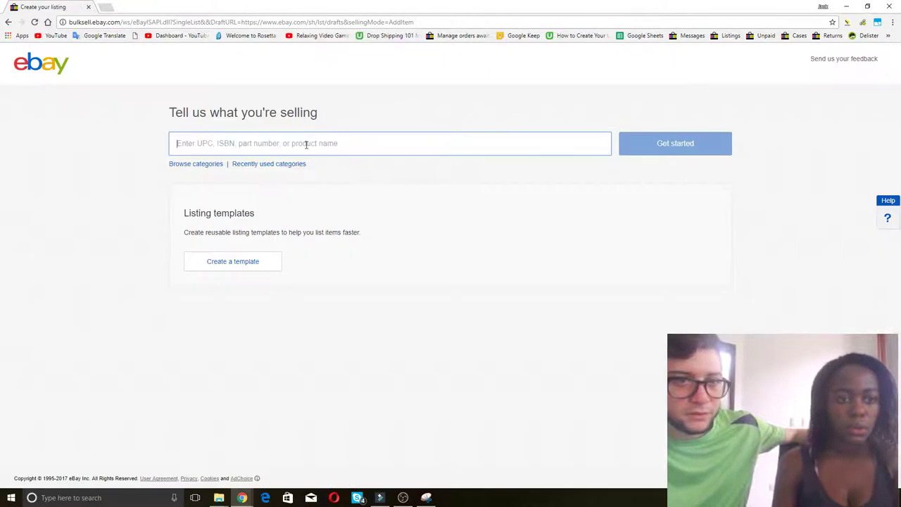
key(ctrl+v)
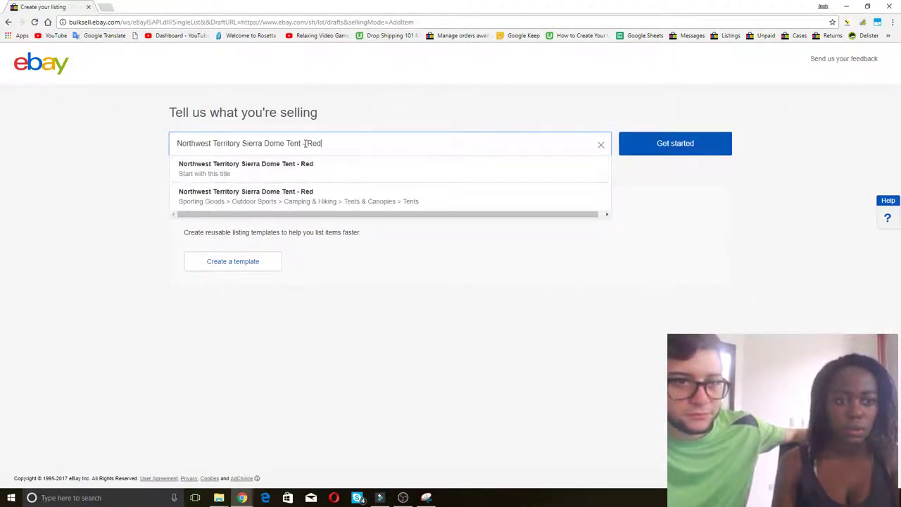
click(305, 142)
key(BackSpace)
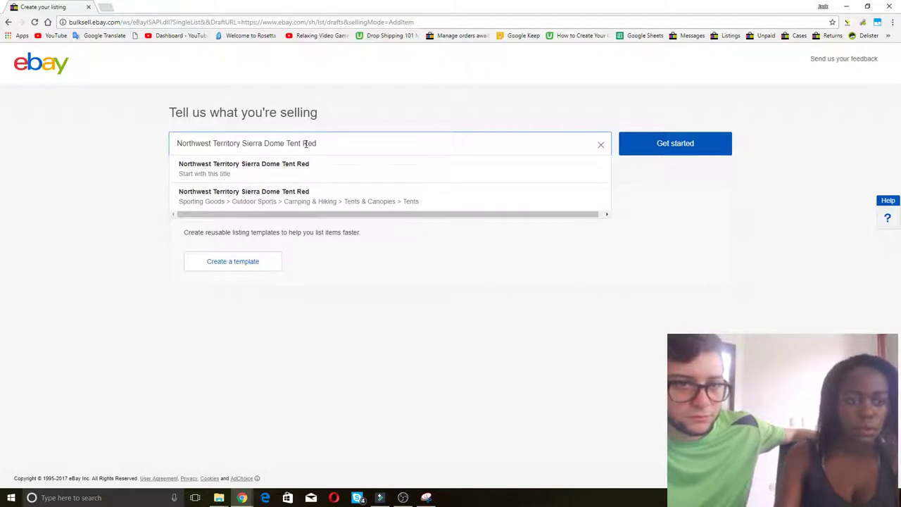
click(643, 141)
Capture the main photo of the red dome tent from the Sears page with Snipping Tool.
key(alt+Tab)
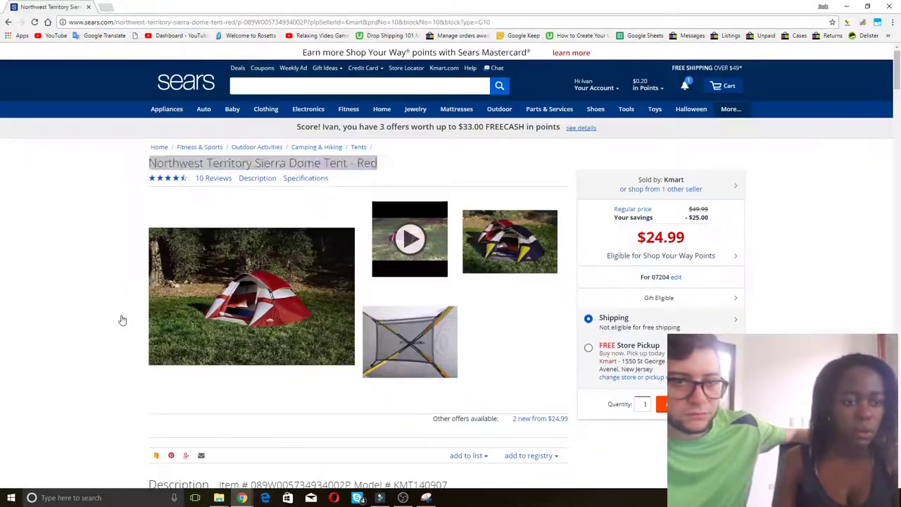
scroll(212, 295, down, 1)
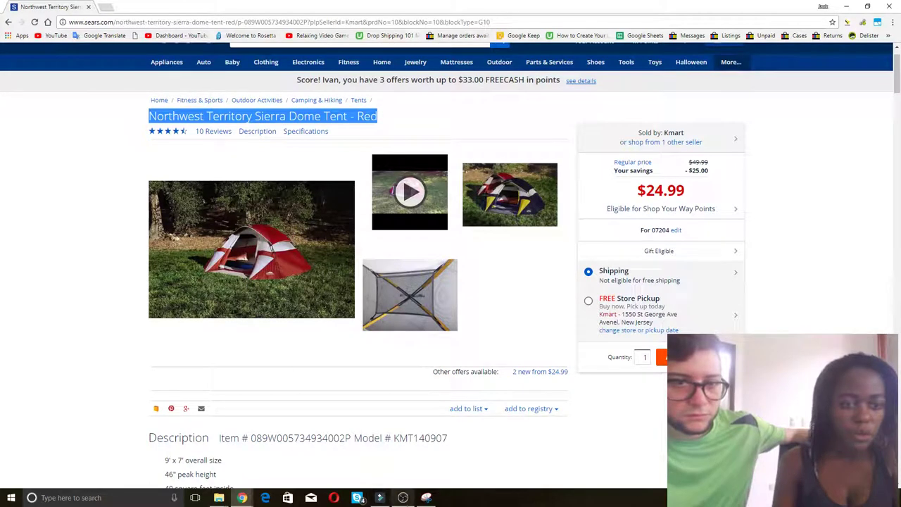
click(425, 498)
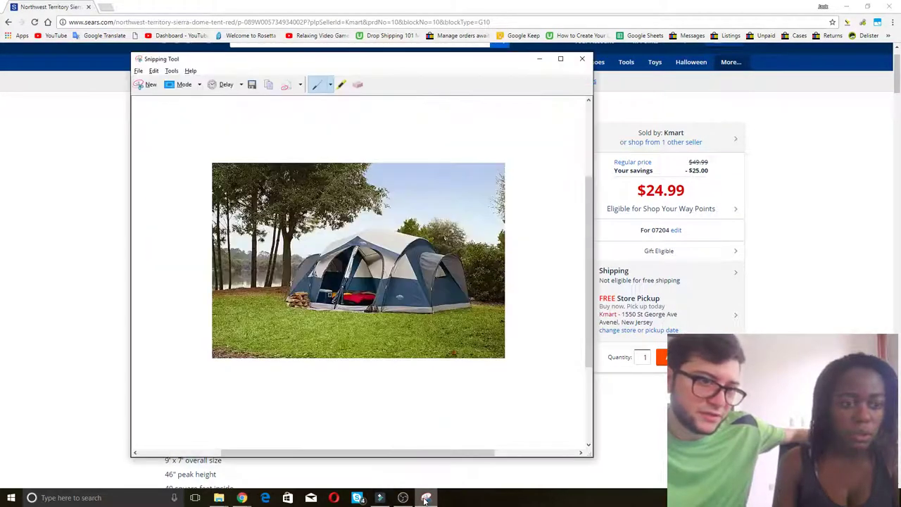
click(140, 89)
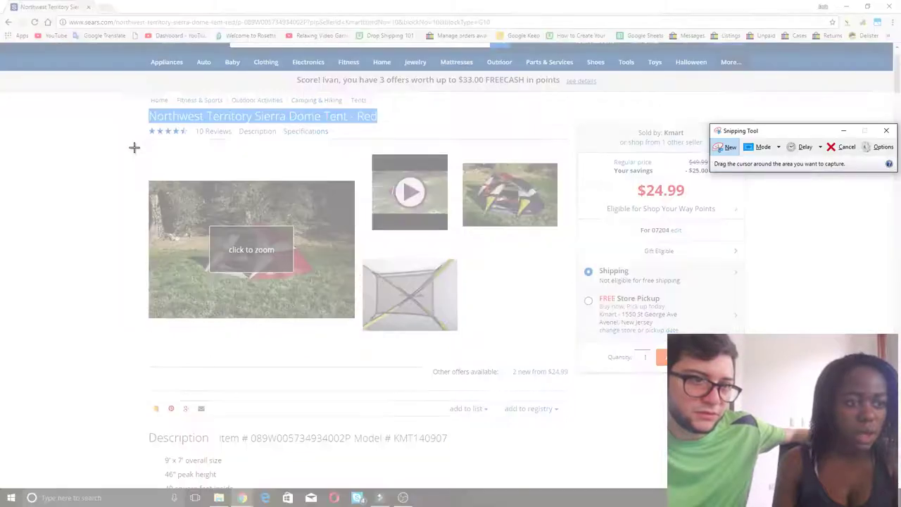
drag(135, 147, 179, 204)
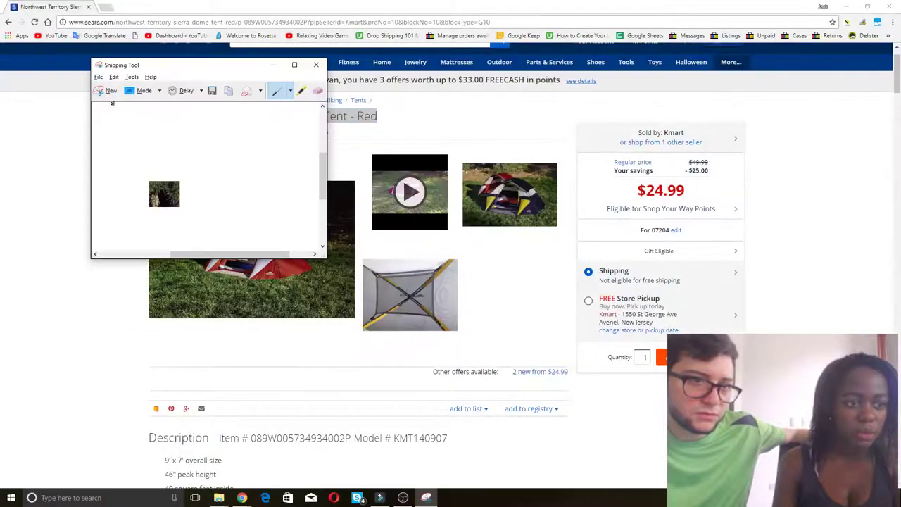
click(106, 97)
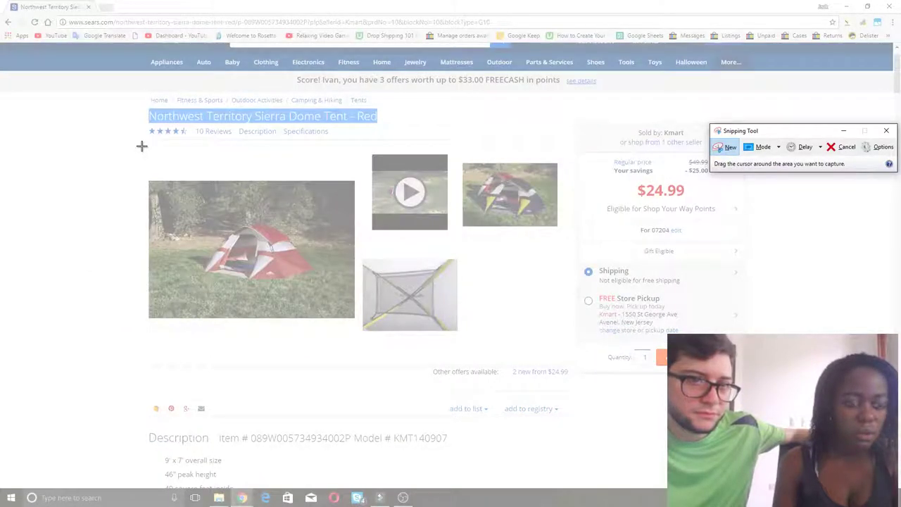
drag(142, 146, 359, 362)
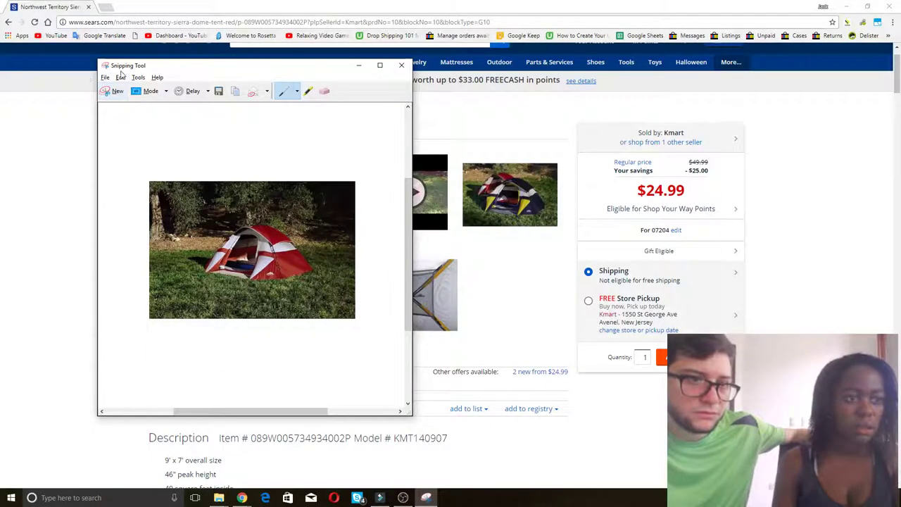
Save the captured main tent photo as JPEG file 1 in New folder, replacing the existing file, and return to the Sears page.
click(105, 78)
click(100, 102)
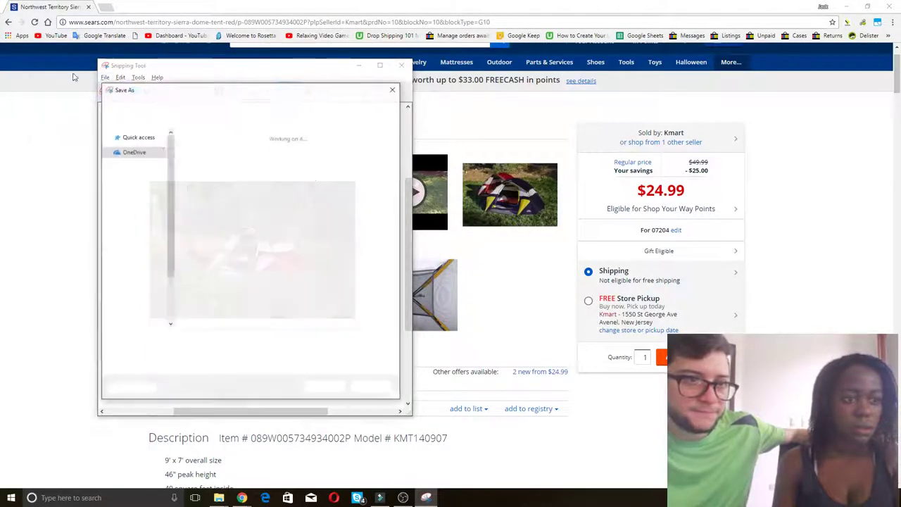
click(206, 156)
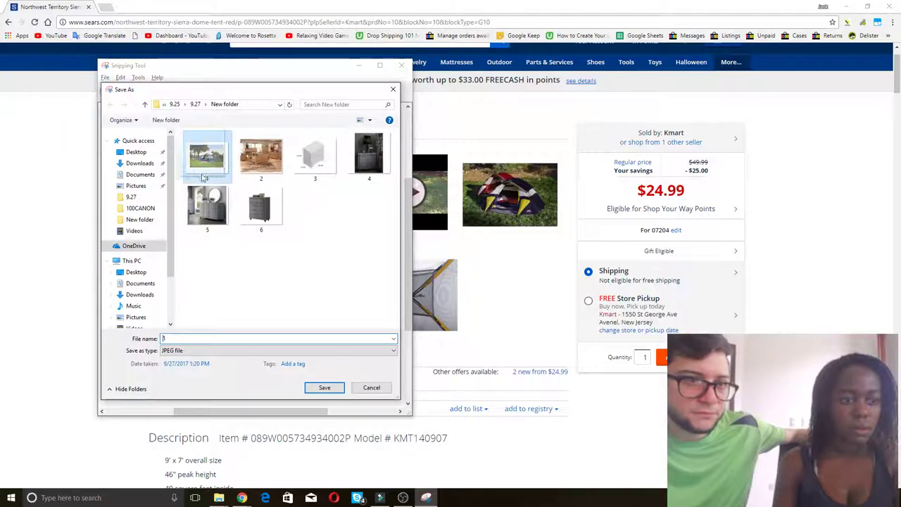
click(323, 387)
click(473, 248)
key(alt+Tab)
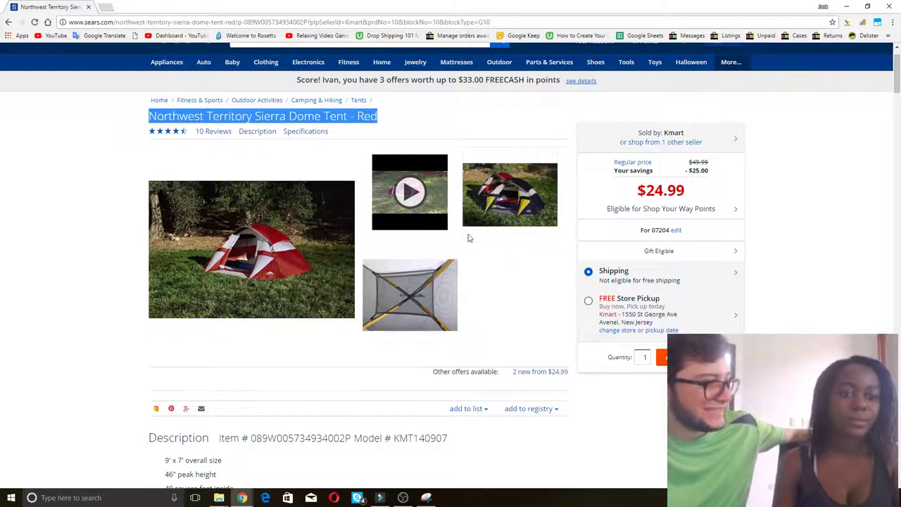
Open the blue and yellow tent photo in its own browser tab and capture the whole image with Snipping Tool.
right_click(518, 219)
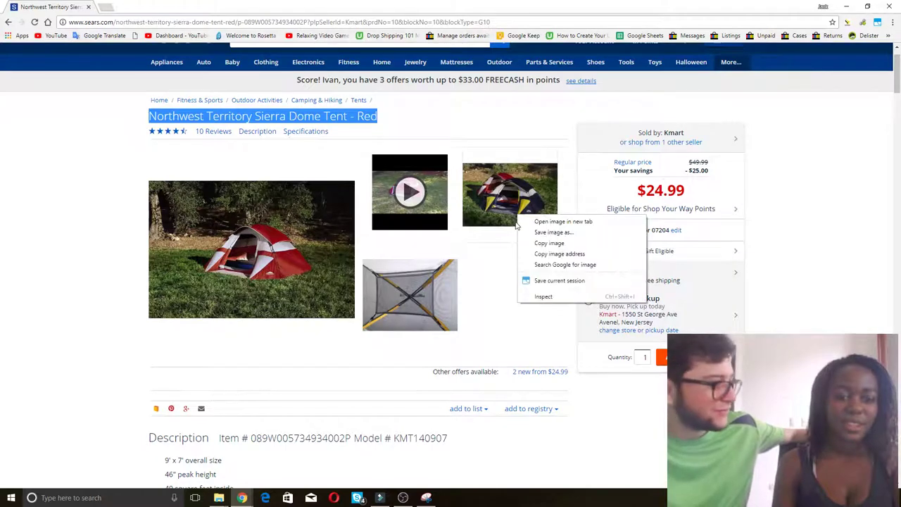
click(535, 221)
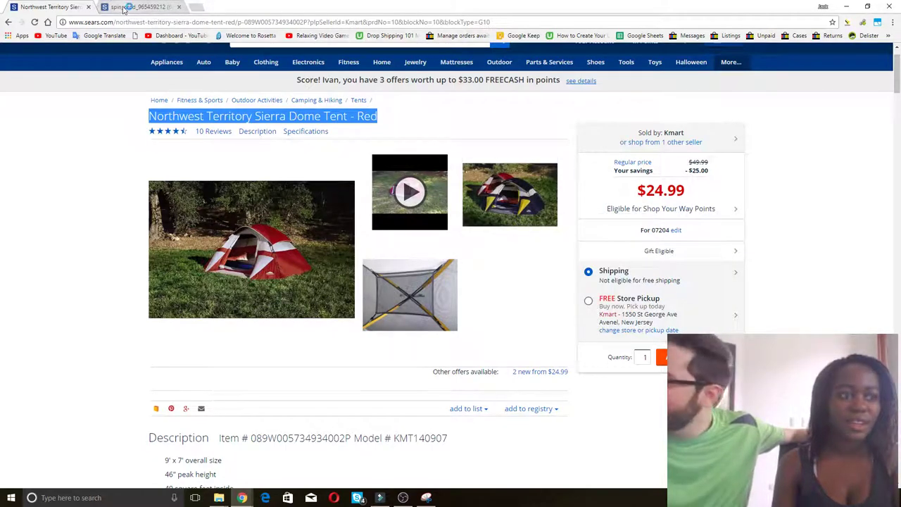
click(123, 9)
key(alt+Tab)
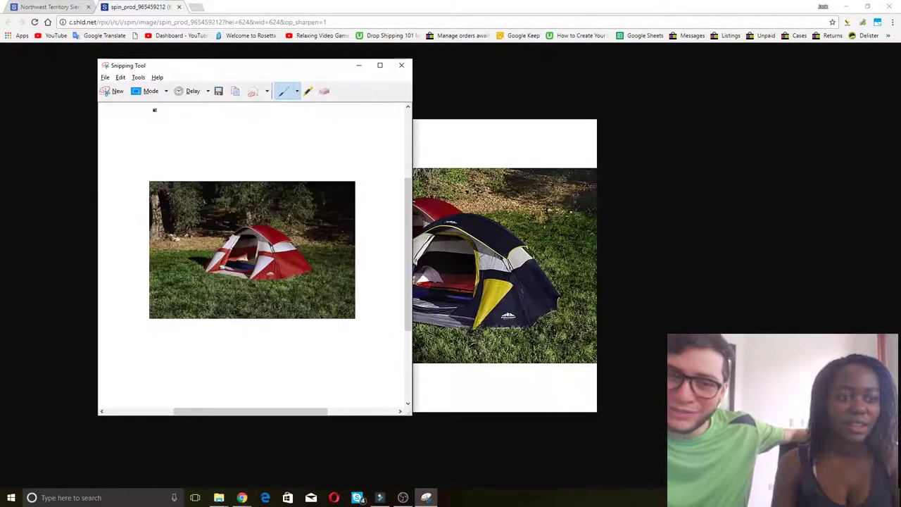
click(112, 93)
drag(304, 120, 596, 411)
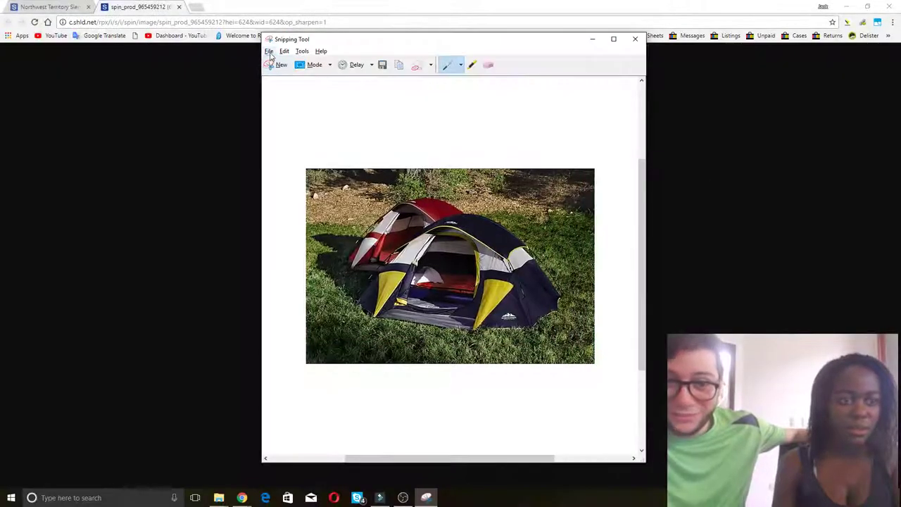
Save the blue and yellow tent capture as JPEG file 2, replacing the existing file, and close the image tab.
click(270, 52)
click(232, 74)
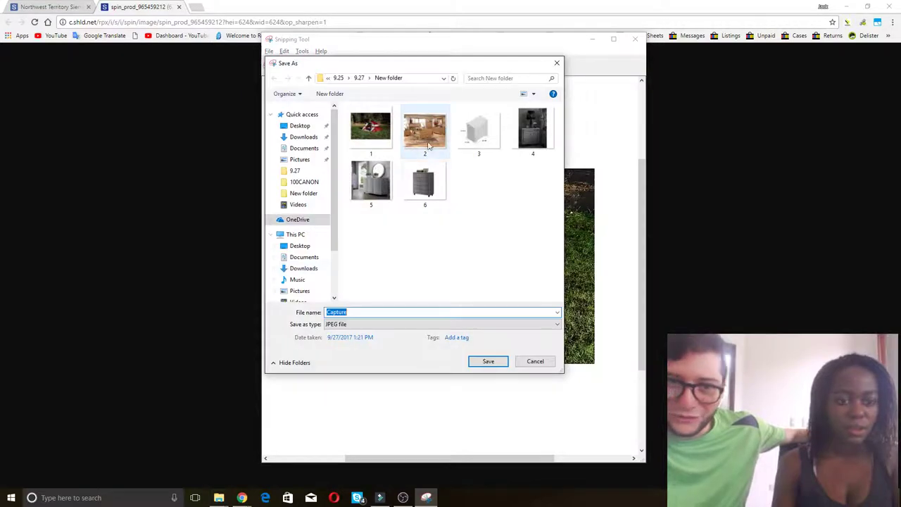
click(495, 363)
click(462, 250)
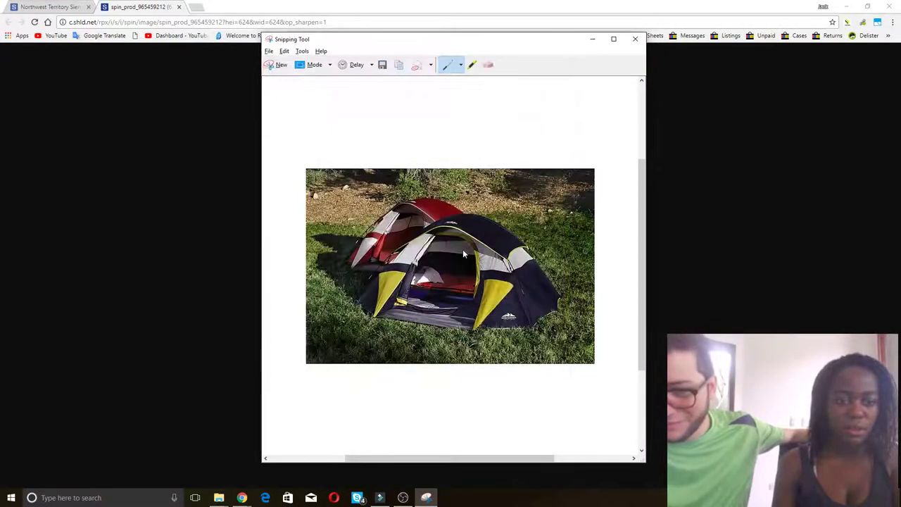
click(176, 70)
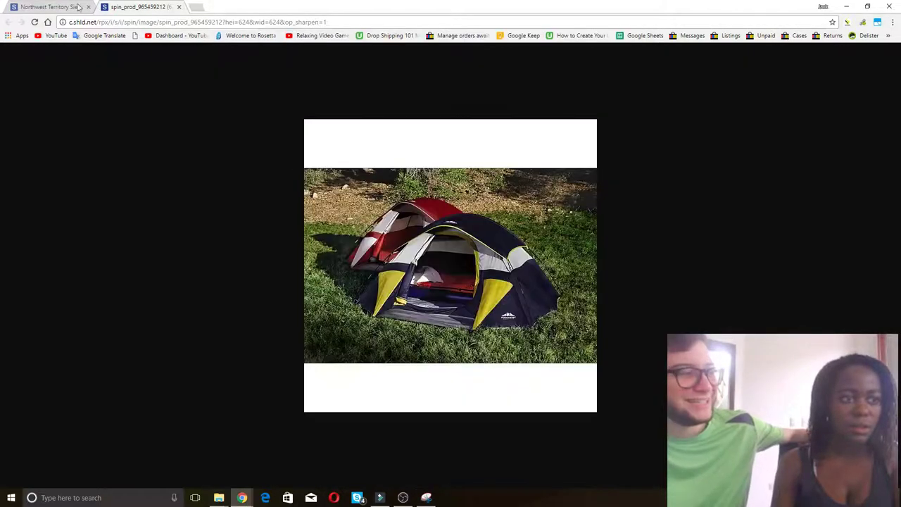
click(179, 7)
Open the main red tent photo in its own browser tab and capture the larger image with Snipping Tool.
right_click(300, 285)
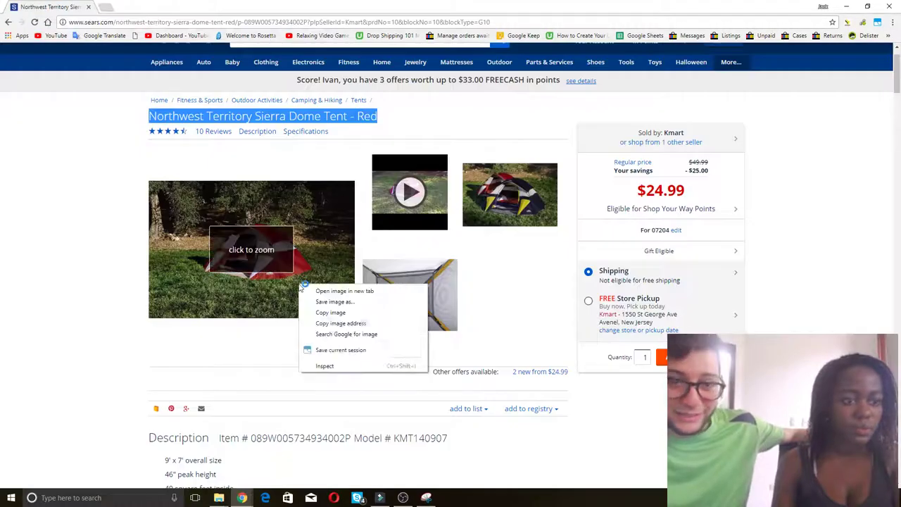
click(320, 291)
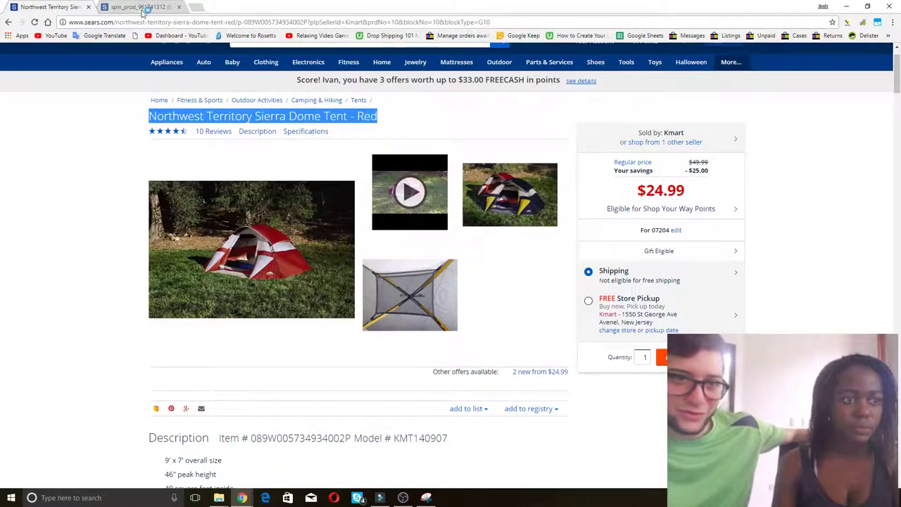
click(142, 8)
key(alt+Tab)
click(280, 67)
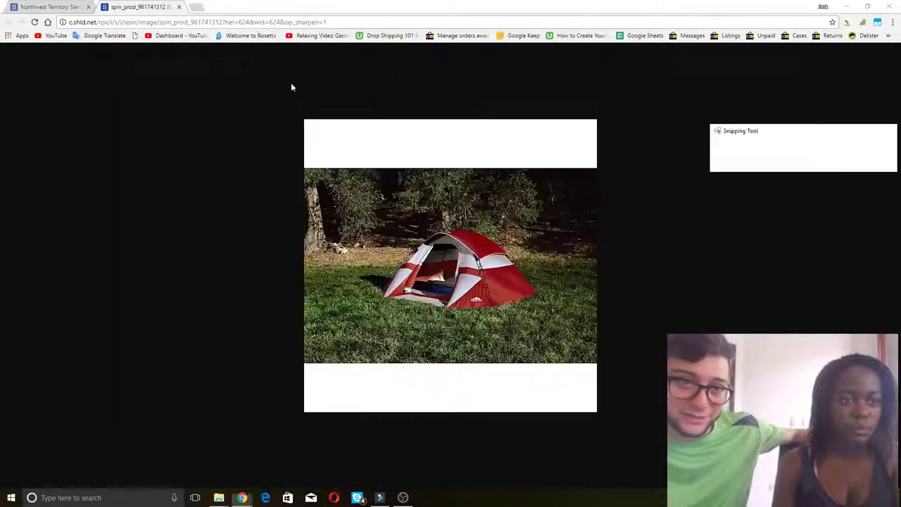
drag(305, 121, 594, 408)
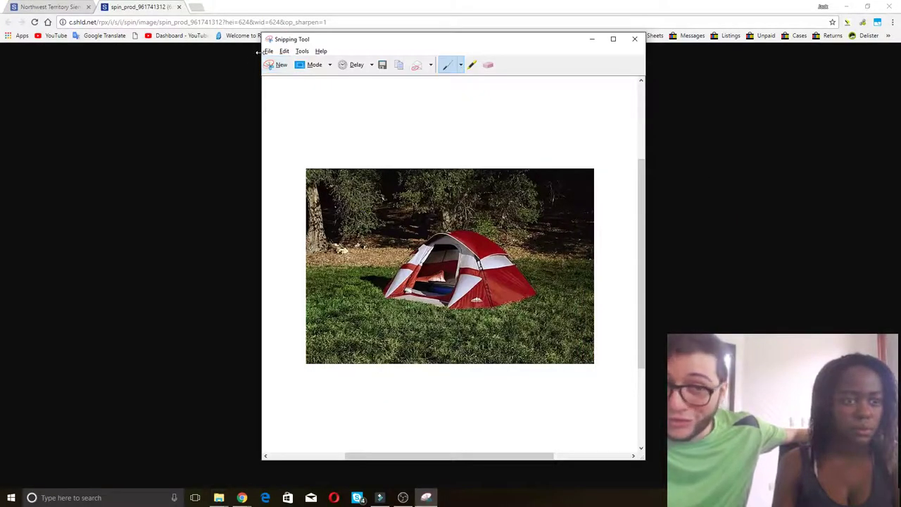
Save the larger red tent capture as JPEG file 1, replacing the existing file, and close the image tab.
click(264, 51)
click(245, 75)
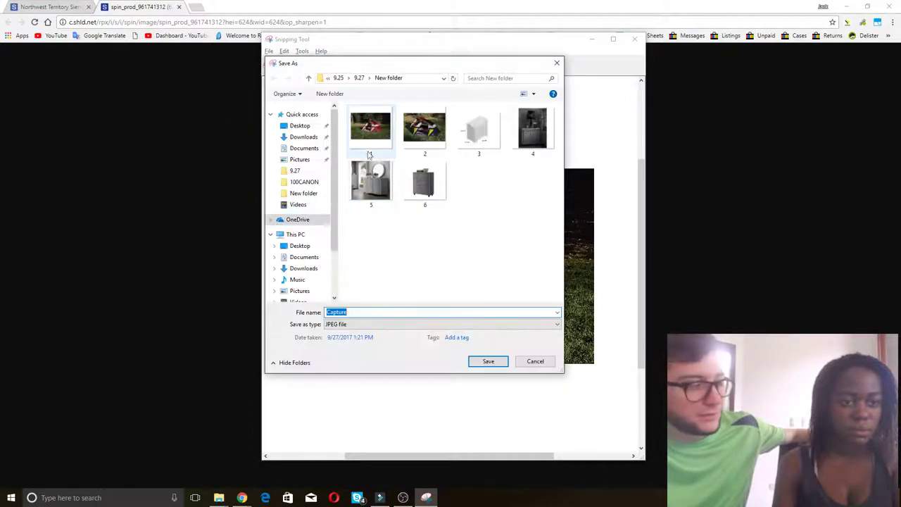
click(369, 154)
click(486, 361)
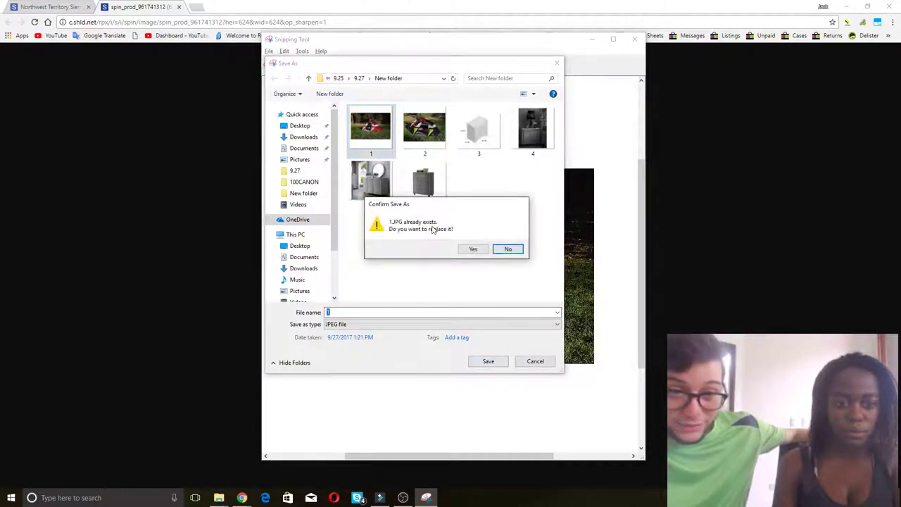
click(470, 249)
click(591, 39)
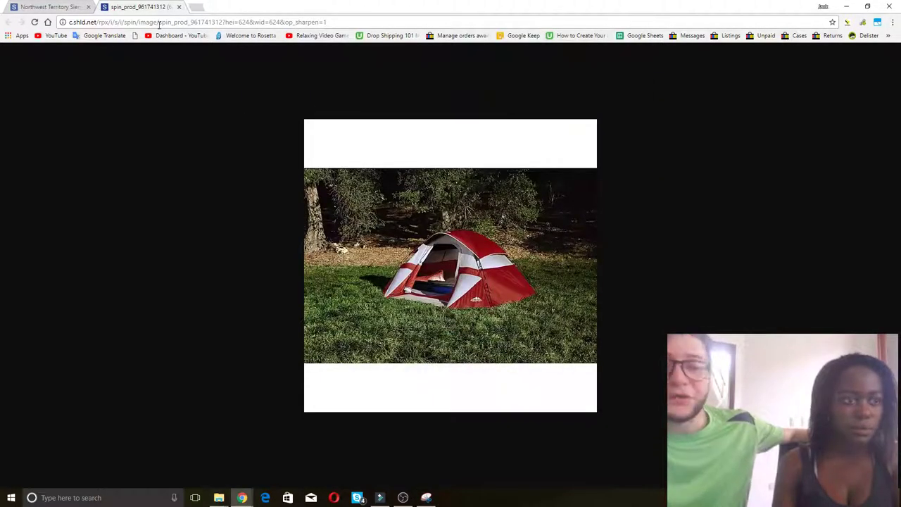
click(179, 7)
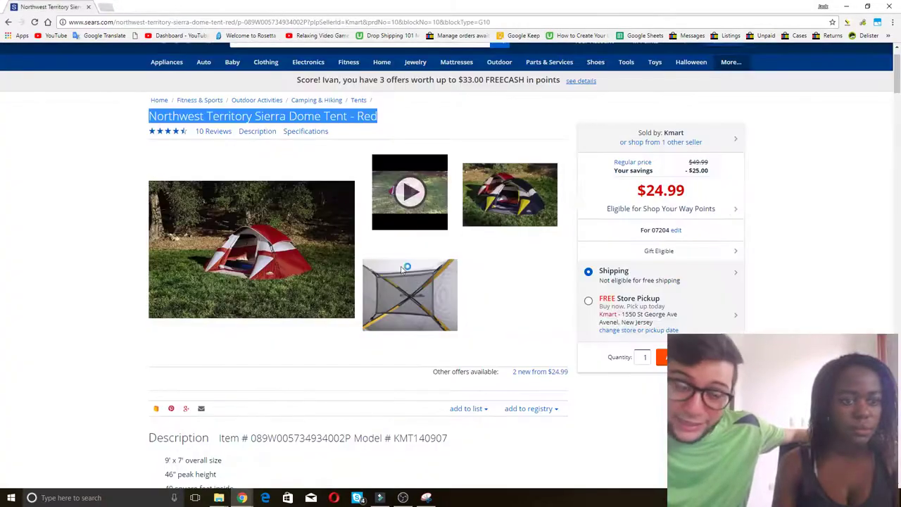
Open the photo of the tent's interior mesh in its own browser tab and capture the whole image with Snipping Tool.
right_click(406, 296)
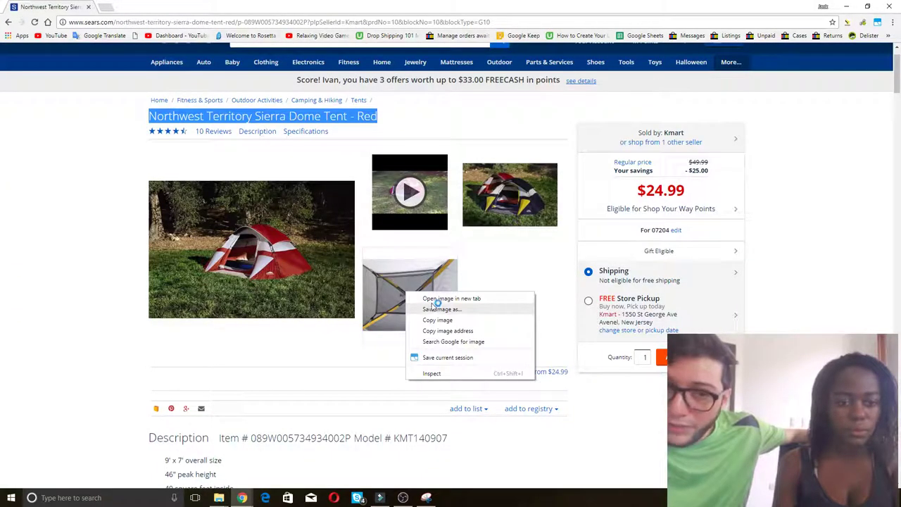
click(431, 299)
click(138, 7)
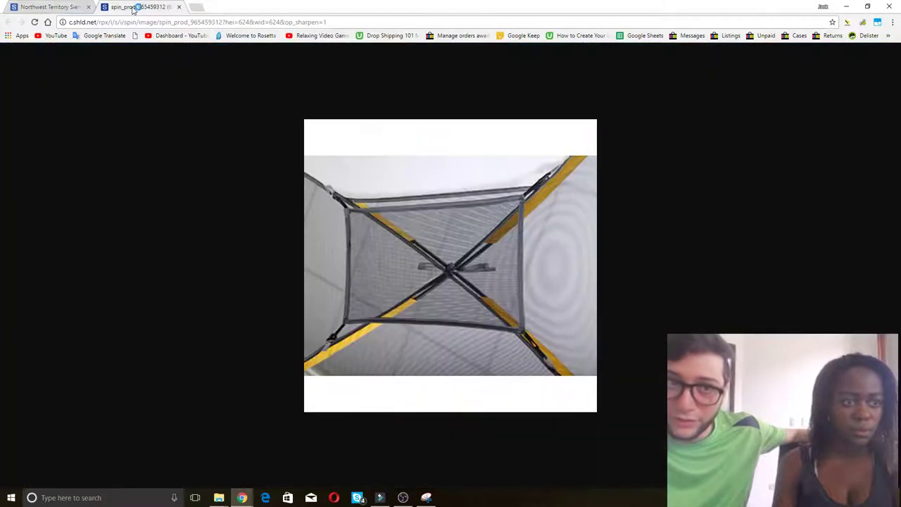
key(alt+Tab)
key(ctrl+n)
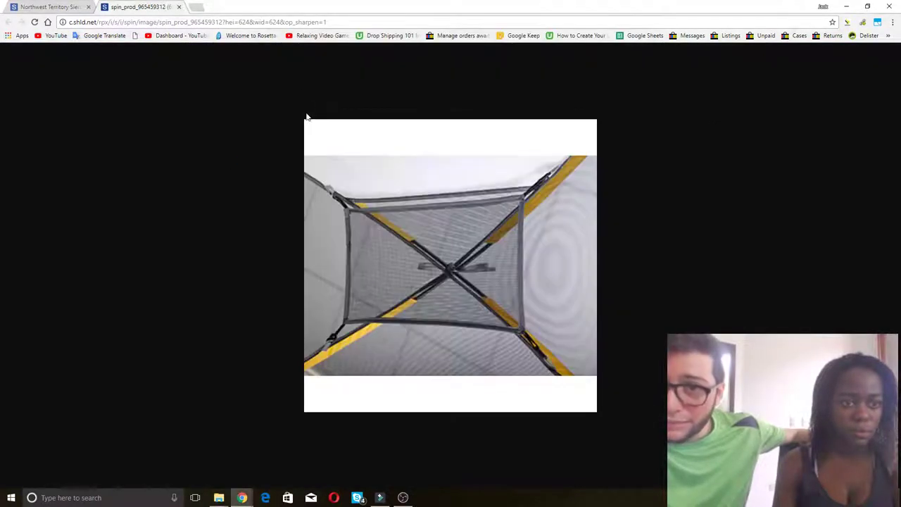
drag(305, 121, 593, 408)
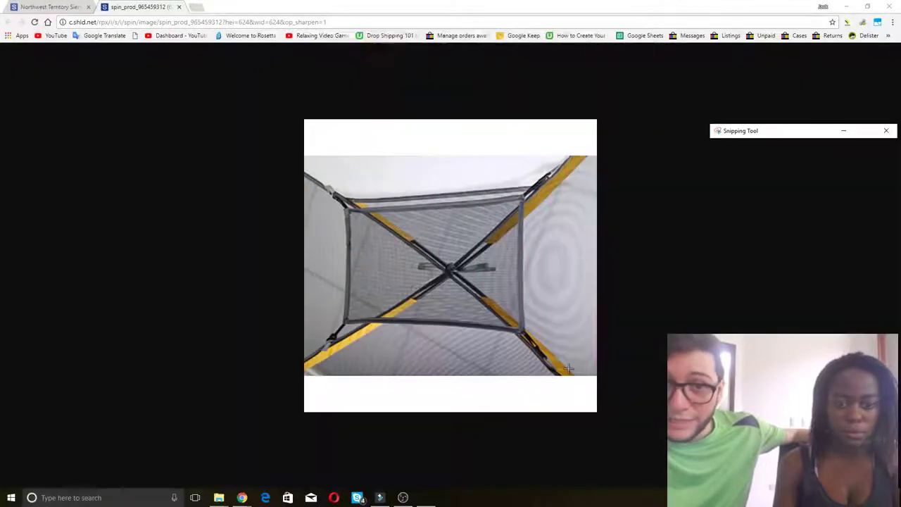
Save the interior mesh capture as JPEG file 3, replacing the existing file, and close the image tab.
click(268, 52)
click(245, 79)
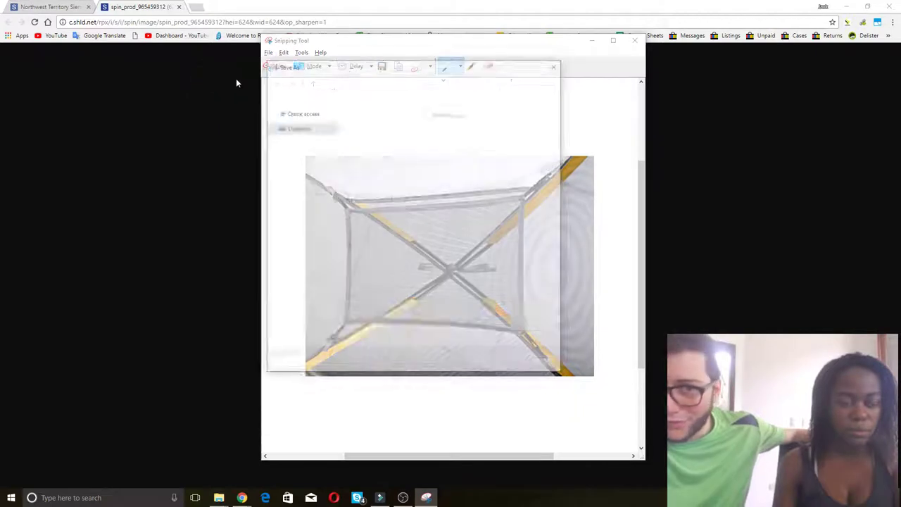
click(479, 141)
click(487, 362)
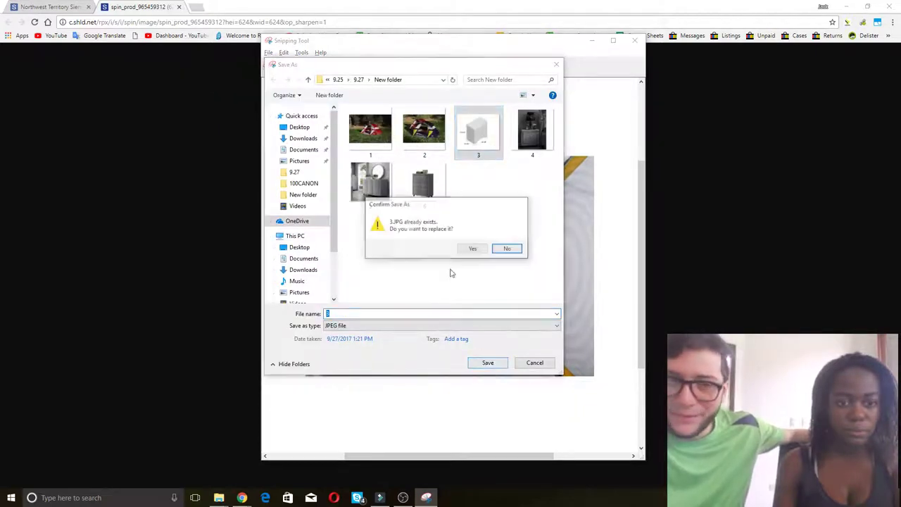
click(471, 250)
click(595, 40)
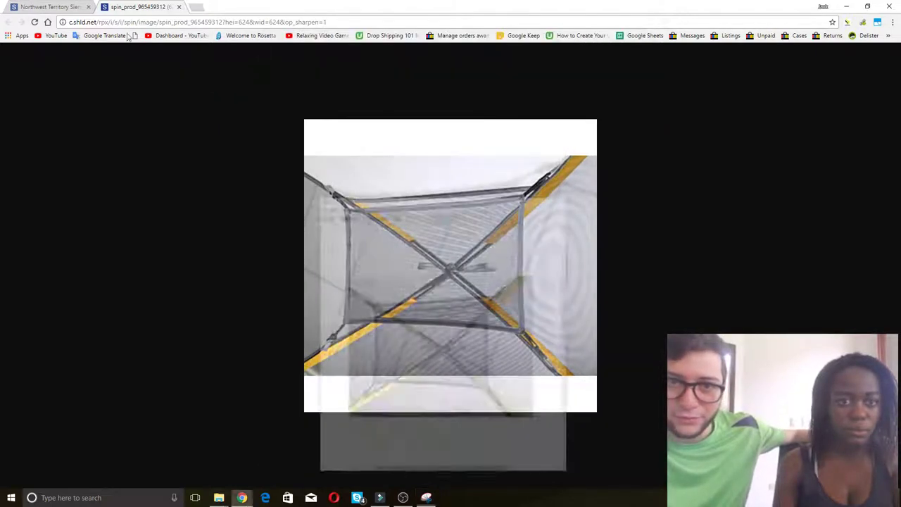
click(179, 7)
Switch to the eBay listing form and upload image files 1, 2 and 3 as the listing photos.
key(alt+Tab)
key(alt+Tab)
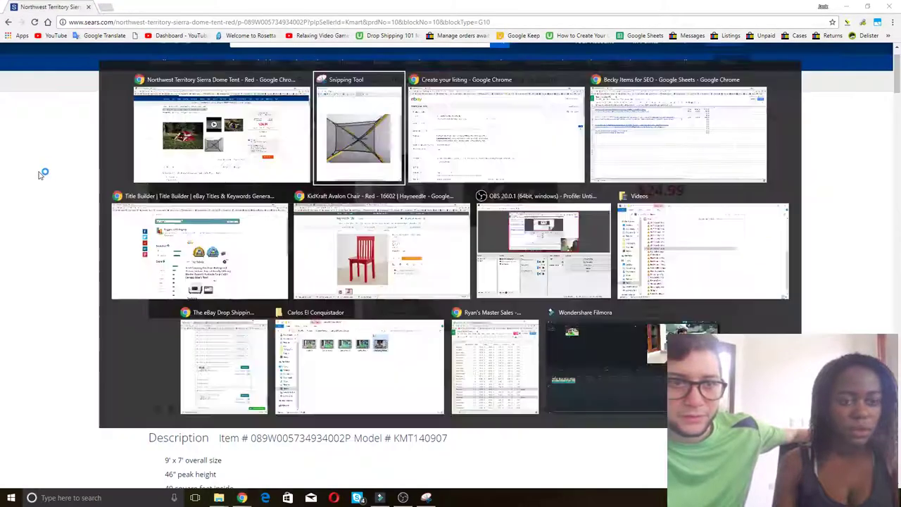
scroll(405, 299, down, 1)
scroll(406, 299, down, 3)
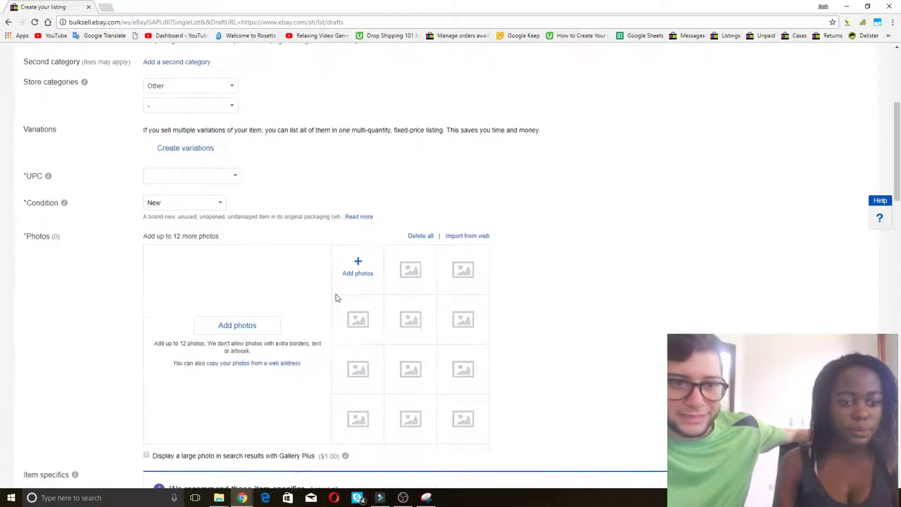
click(355, 266)
click(109, 84)
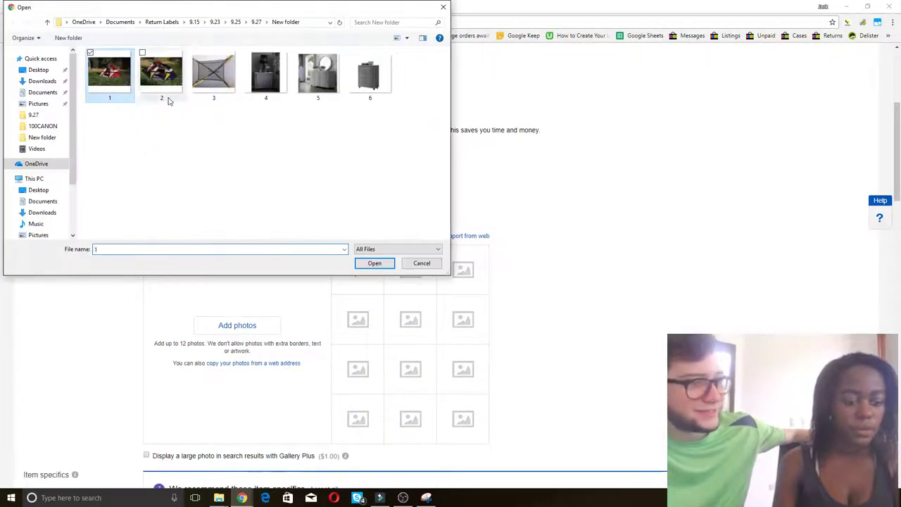
ctrl+click(163, 91)
ctrl+click(218, 100)
click(371, 263)
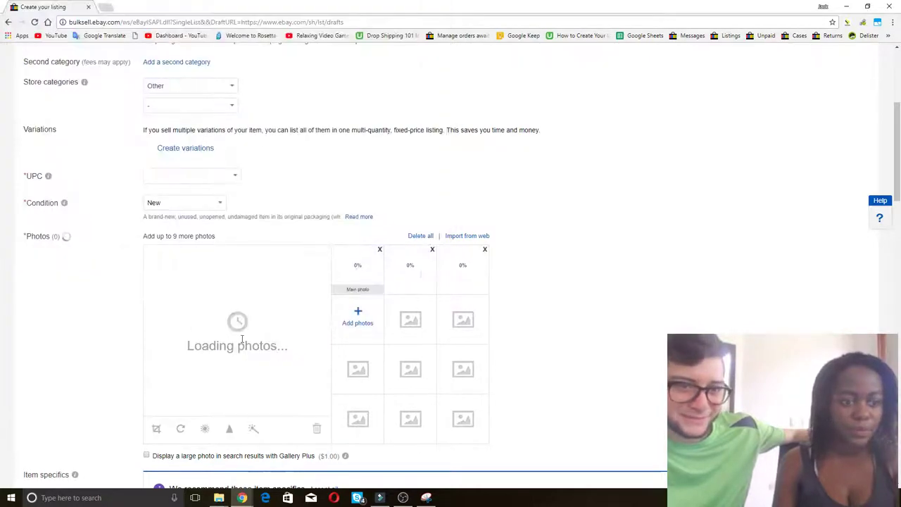
Set the listing's UPC to "Does not apply".
scroll(235, 334, up, 2)
click(235, 363)
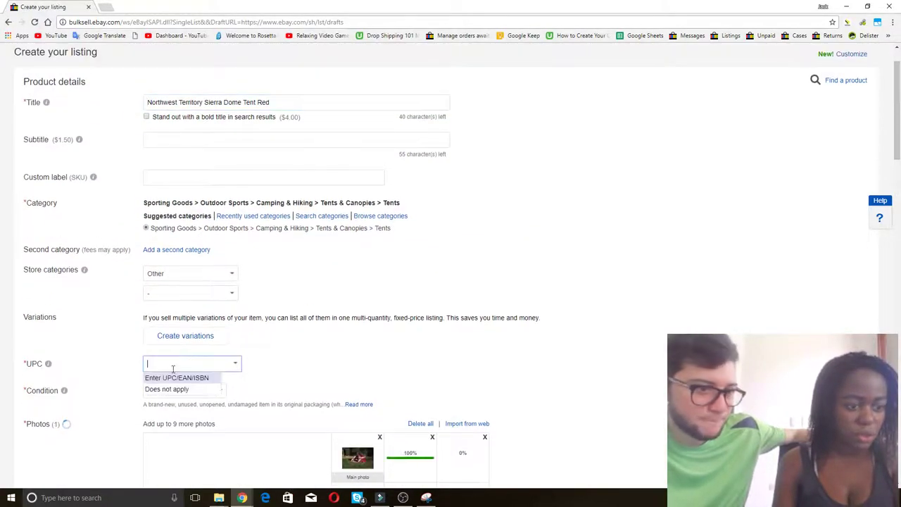
click(166, 390)
Insert "Camping Tent" before "Sierra" in the listing title, making it "Northwest Territory Camping Tent Sierra Dome Tent Red".
scroll(227, 199, up, 1)
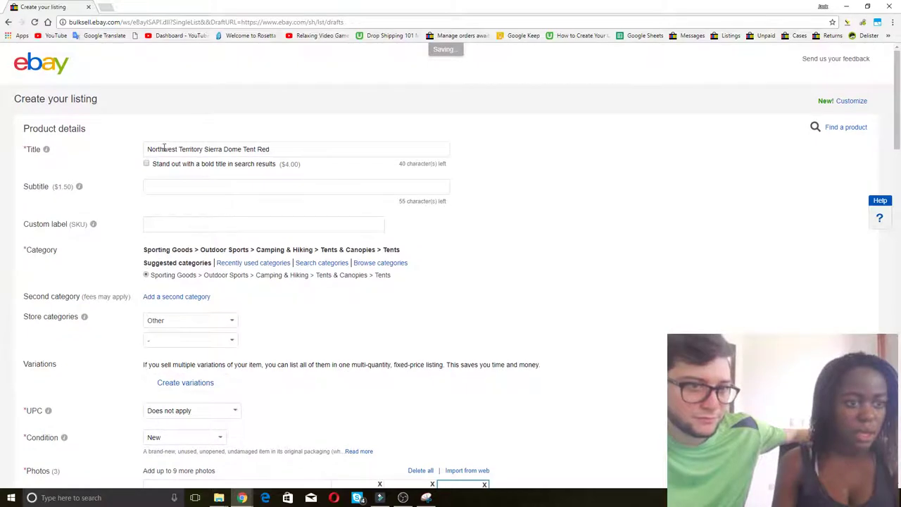
click(205, 149)
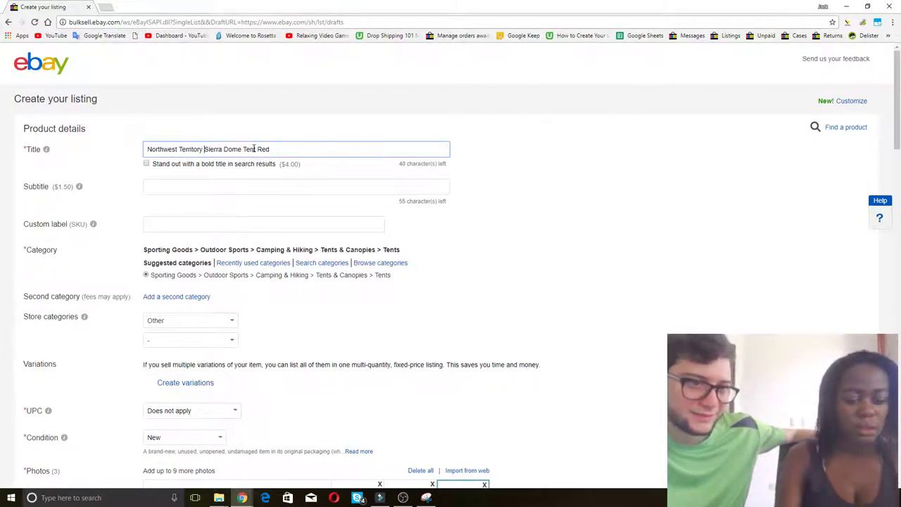
text(Camp )
text(ng )
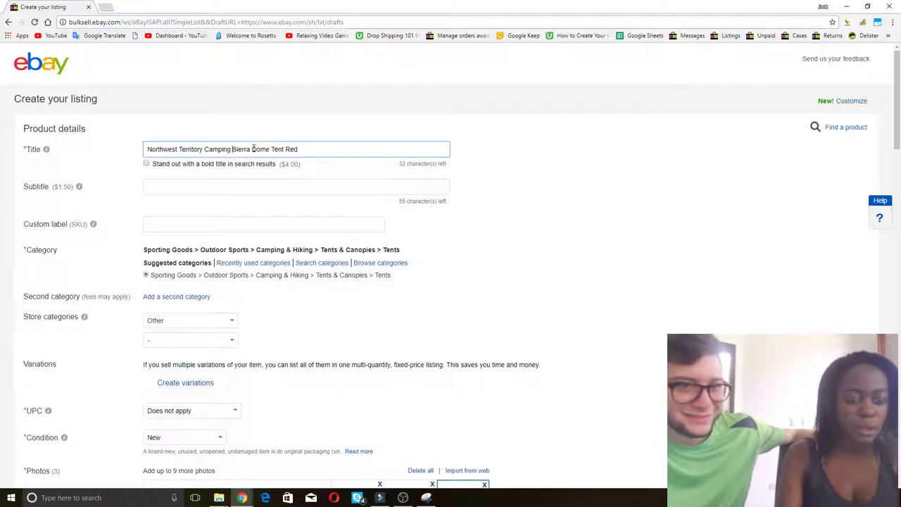
text(Tent)
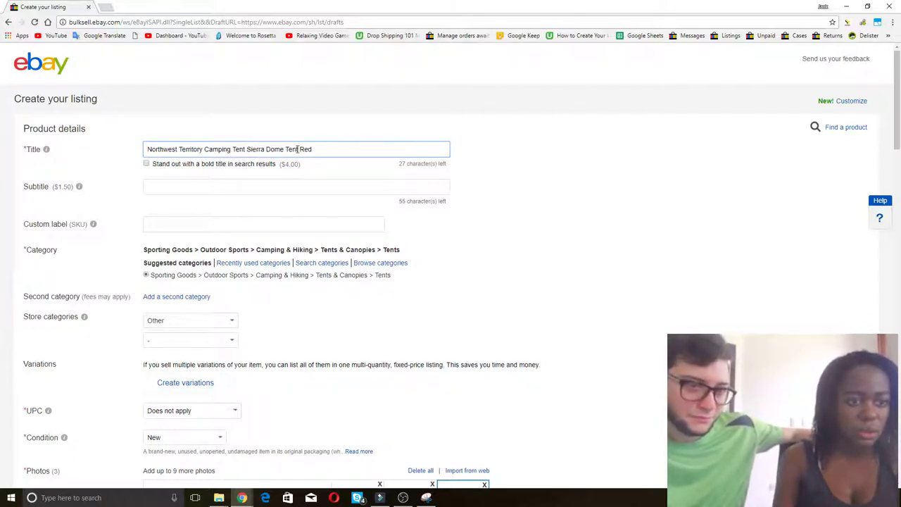
Compare the tent's Sears description with the Title Builder keywords for "camping tent" for additional listing title words.
key(alt+Tab)
scroll(242, 220, down, 1)
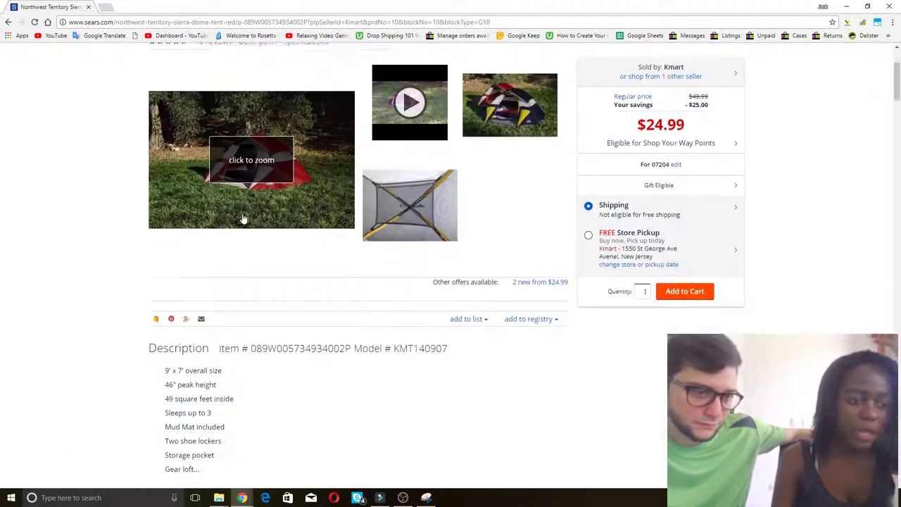
key(alt+Tab)
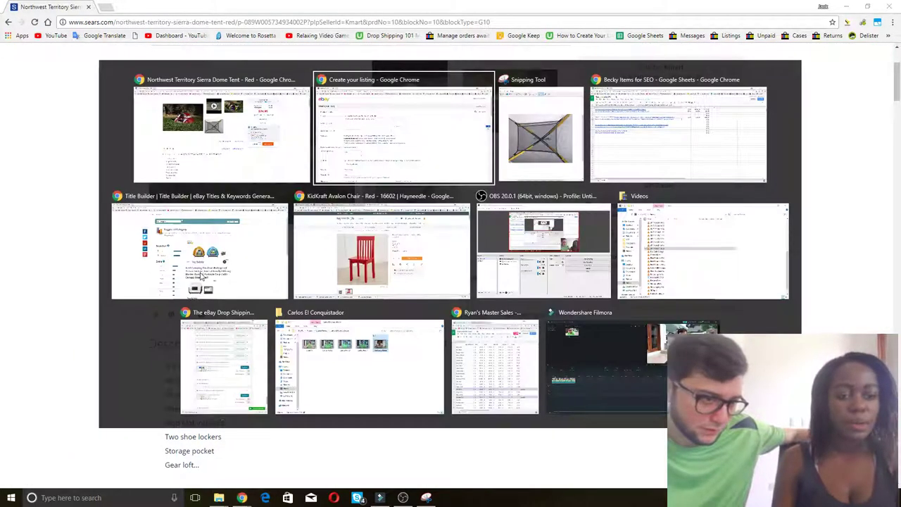
key(Tab)
key(Tab)
key(Tab)
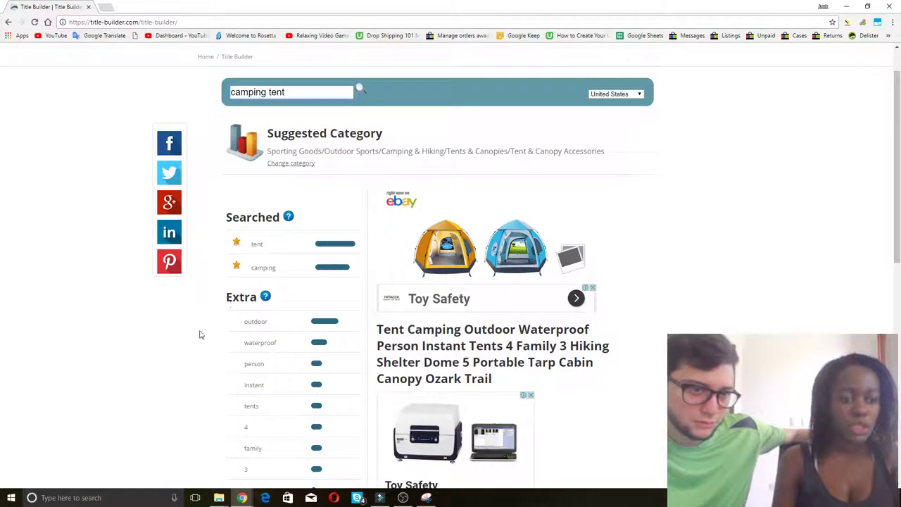
scroll(194, 382, down, 1)
key(alt+Tab)
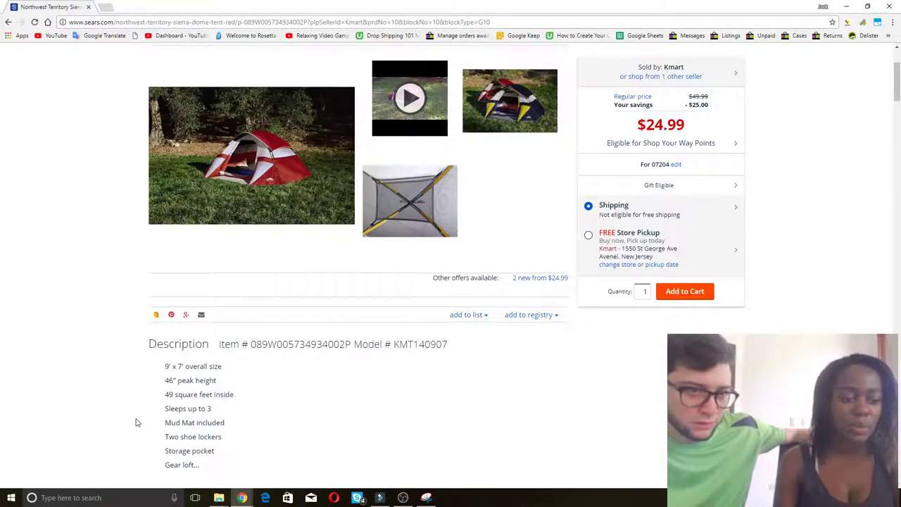
scroll(138, 415, down, 3)
Insert "Sleeps 3 Person" before "Red" in the listing title, checking the capacity against the Sears description.
key(alt+Tab)
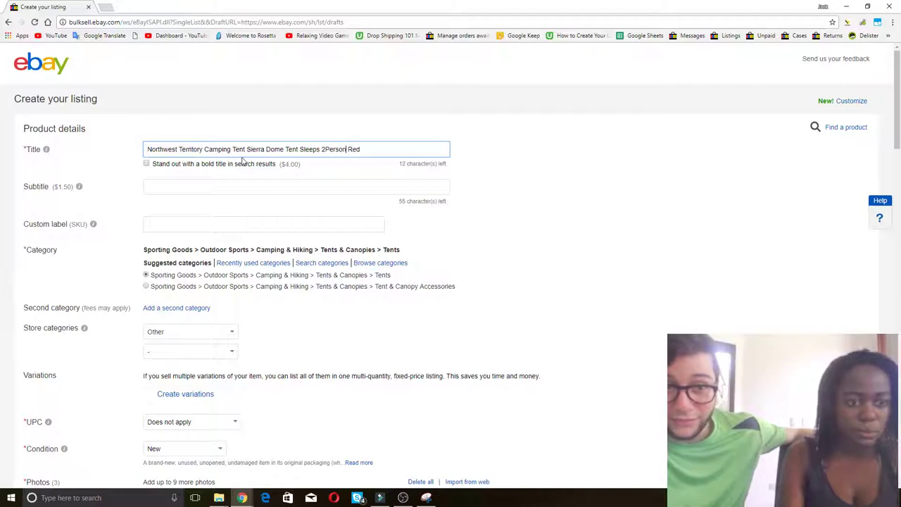
key(BackSpace)
key(BackSpace)
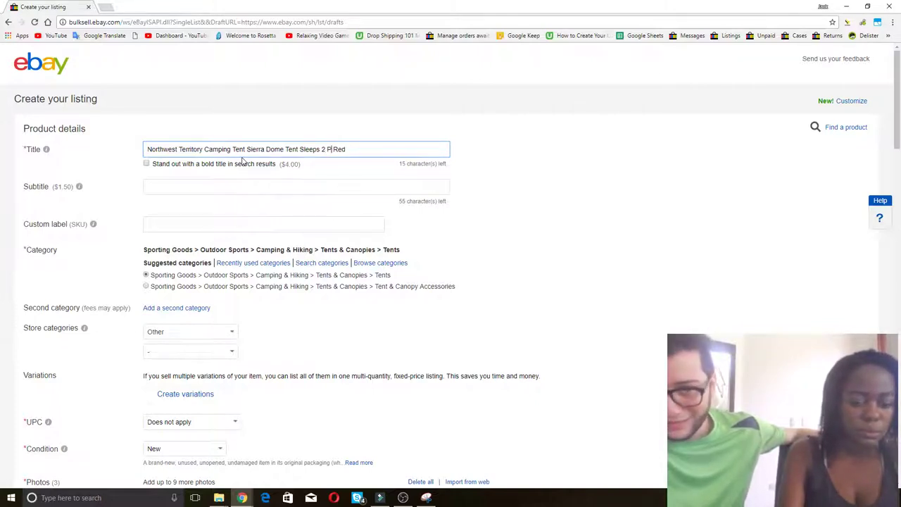
text(erson)
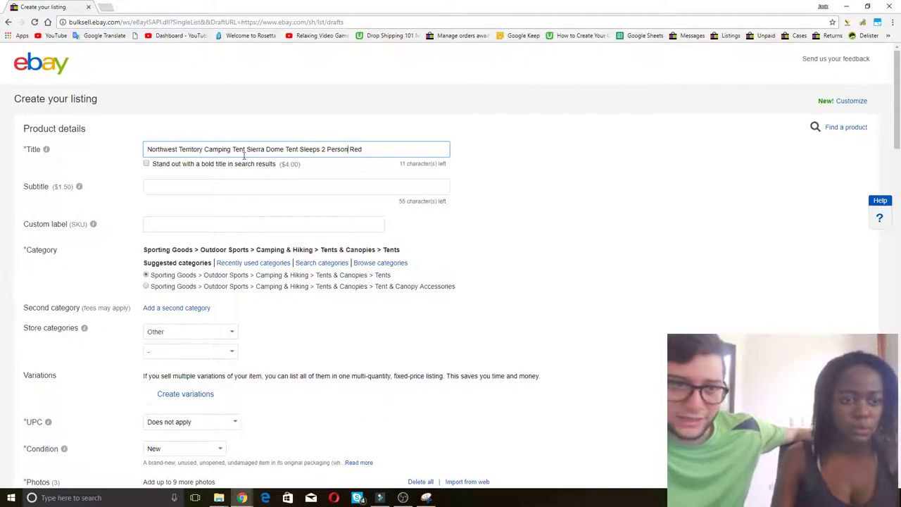
key(alt+Tab)
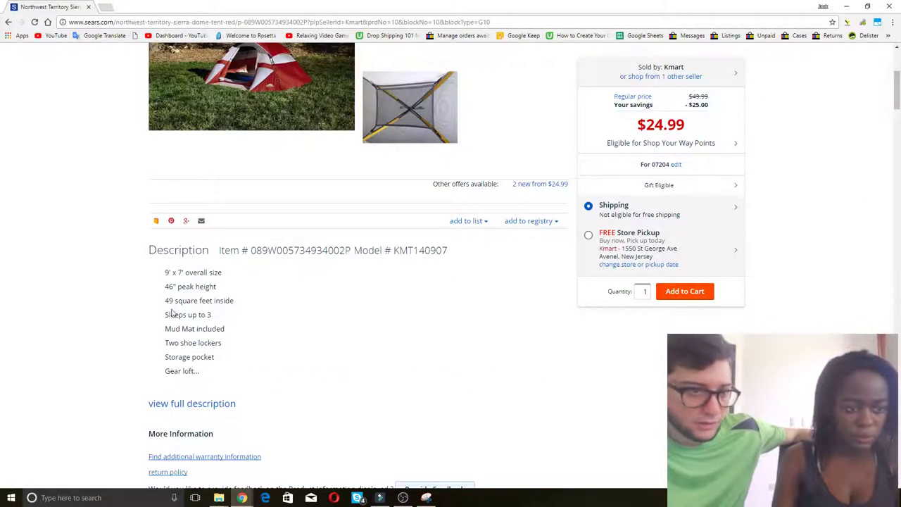
key(alt+Tab)
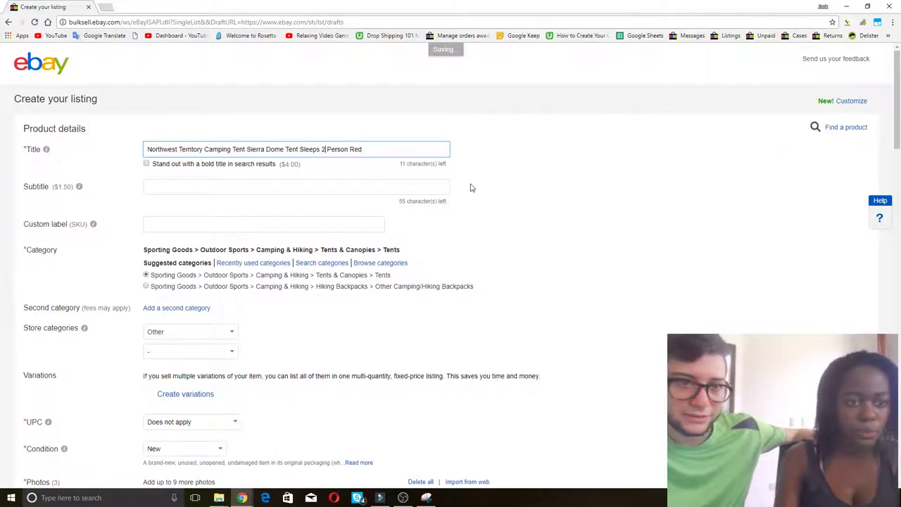
Expand the tent's full description on the Sears page and insert "Carry Bag" before "Red" in the listing title.
key(alt+Tab)
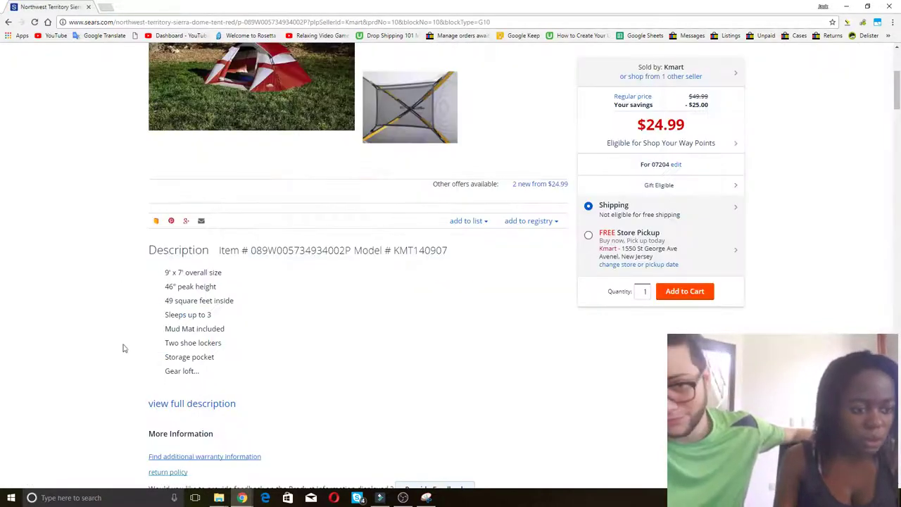
scroll(180, 370, down, 2)
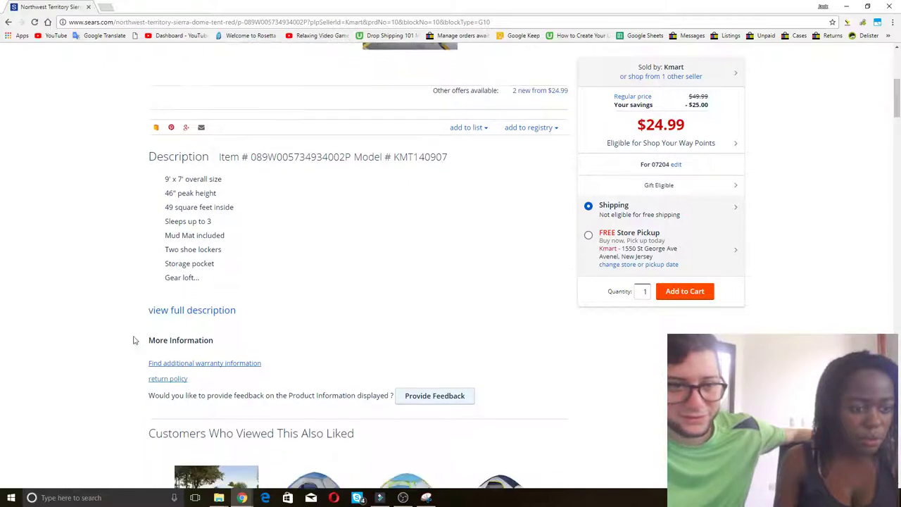
click(173, 307)
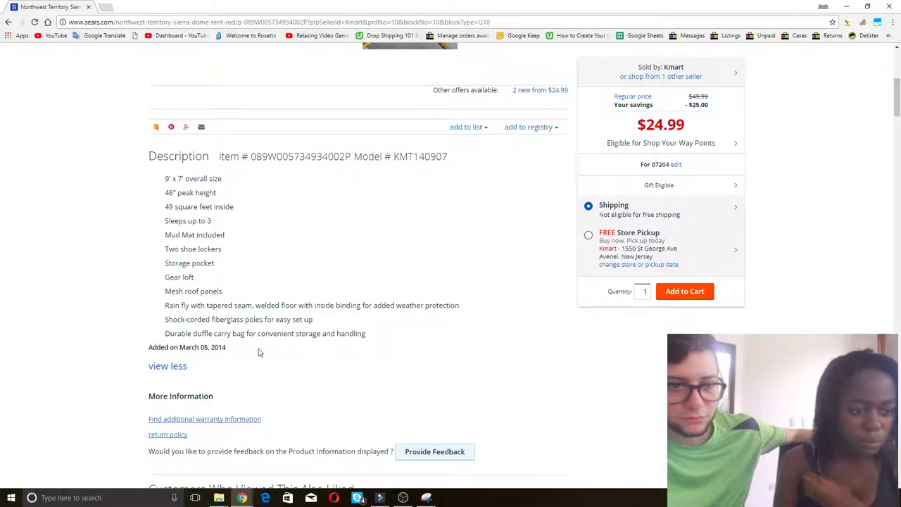
key(alt+Tab)
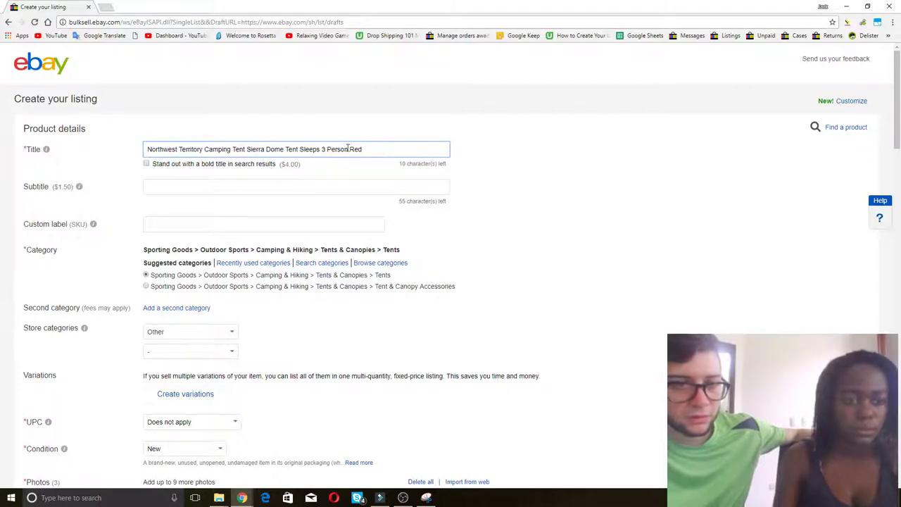
click(349, 149)
text(Can )
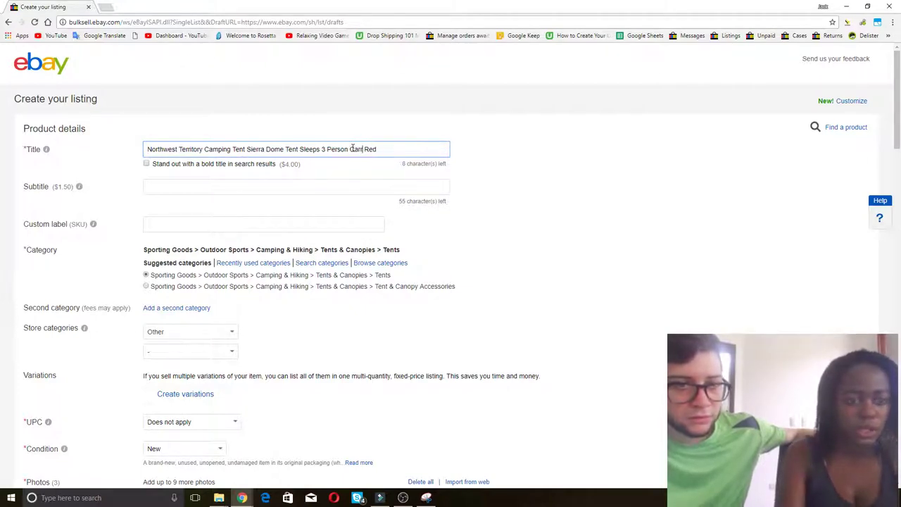
text(Bag)
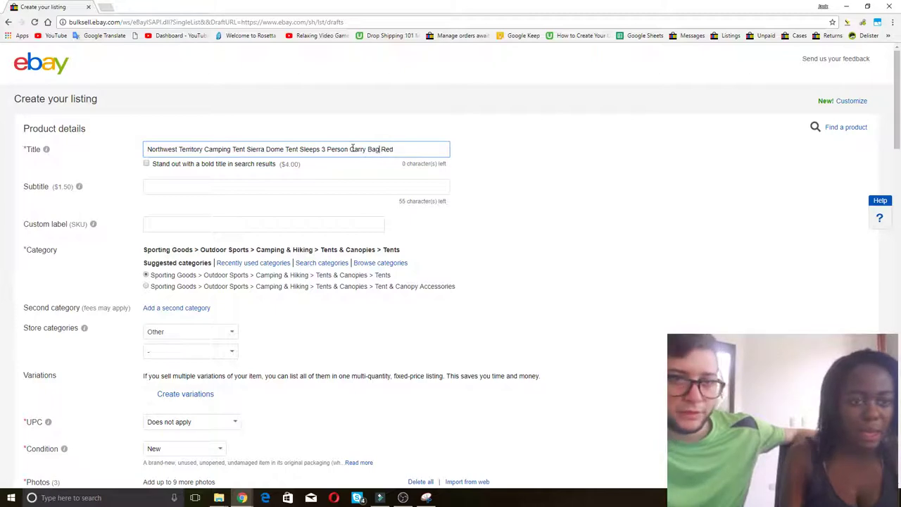
Set the item specifics Capacity to "3 Person" and Brand to "Northwest Territory".
scroll(120, 254, down, 1)
scroll(120, 254, down, 7)
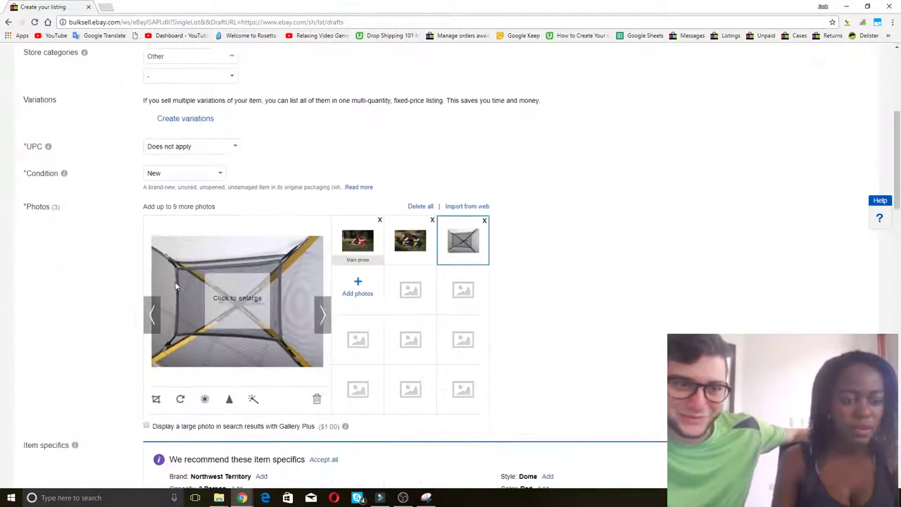
click(269, 246)
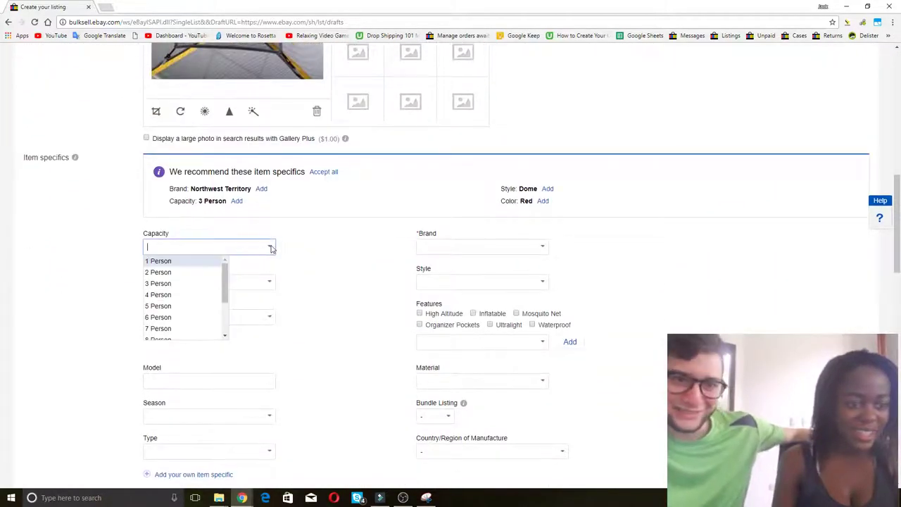
click(187, 284)
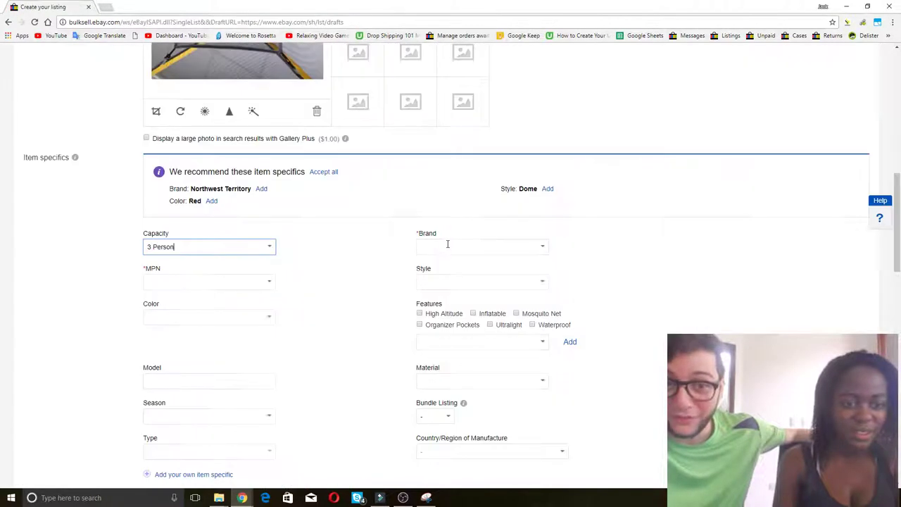
click(452, 248)
text(o)
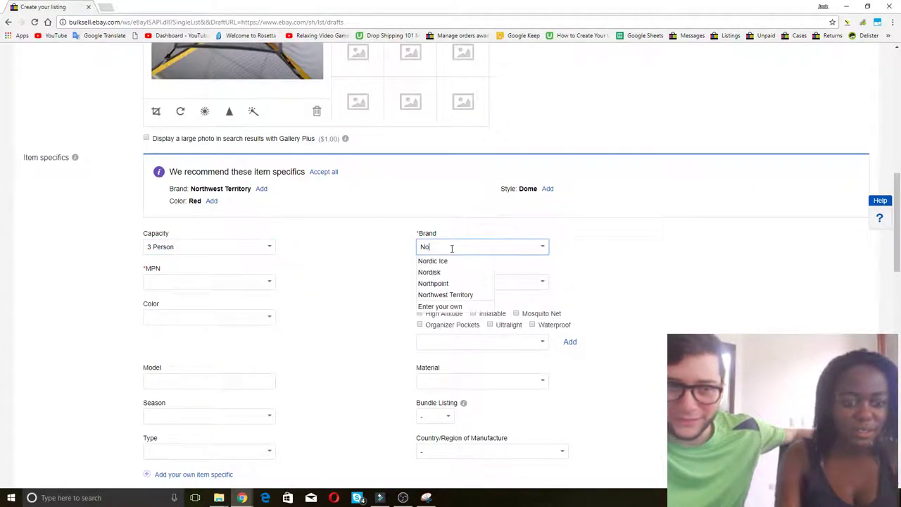
click(455, 293)
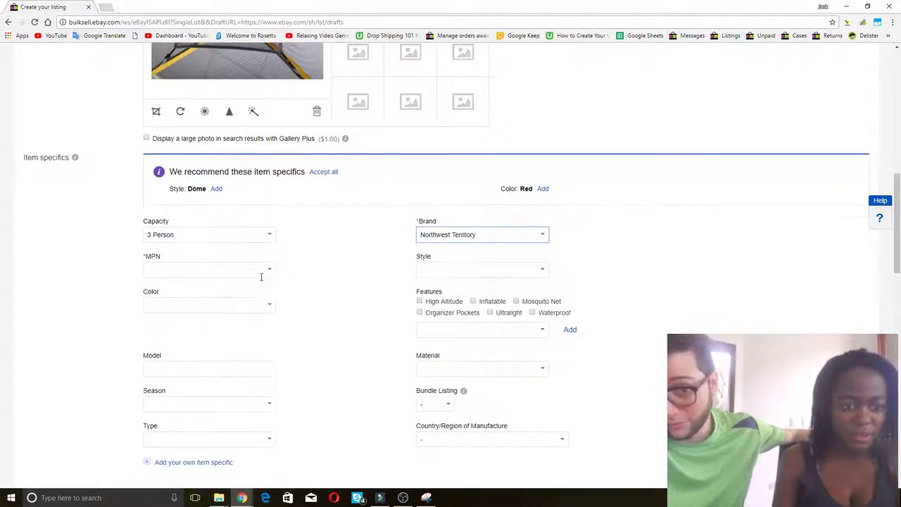
Copy the model number KMT140907 from the Sears page into the listing's MPN field.
click(261, 269)
key(alt+Tab)
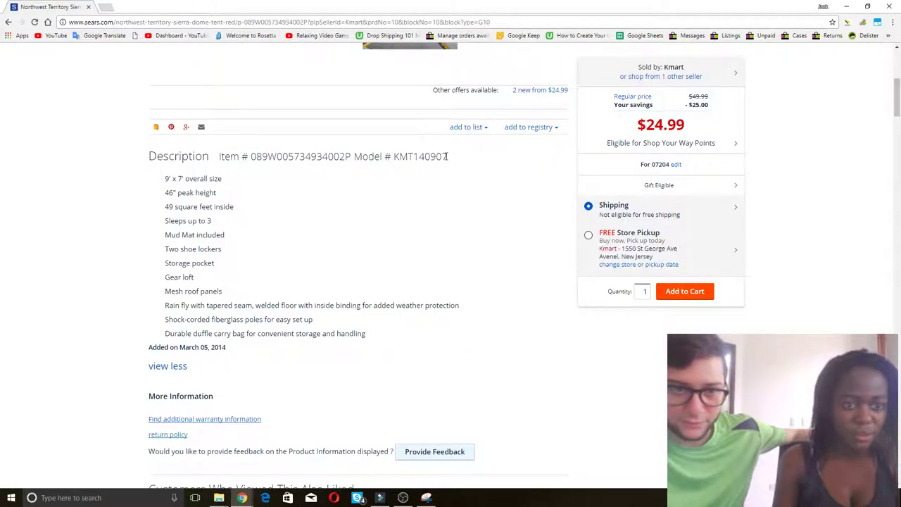
drag(447, 156, 399, 158)
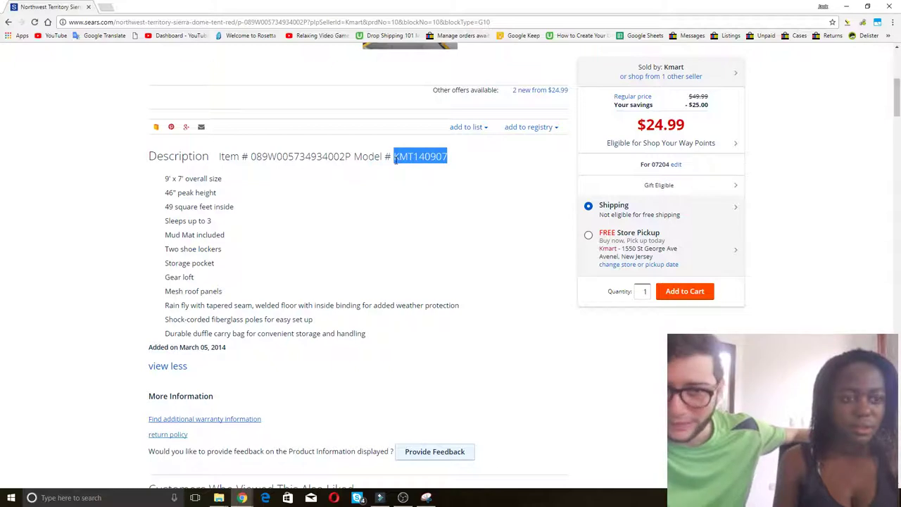
key(ctrl+c)
key(alt+Tab)
key(ctrl+v)
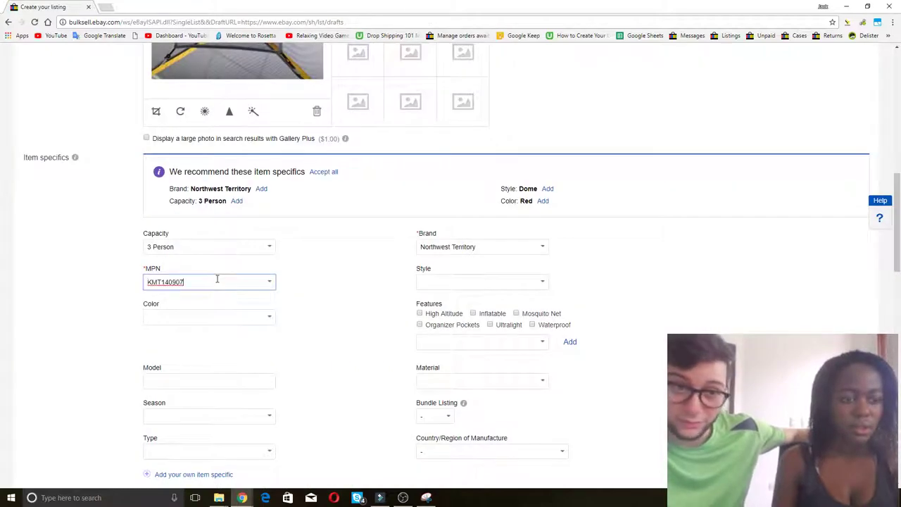
key(alt+Tab)
drag(350, 158, 251, 160)
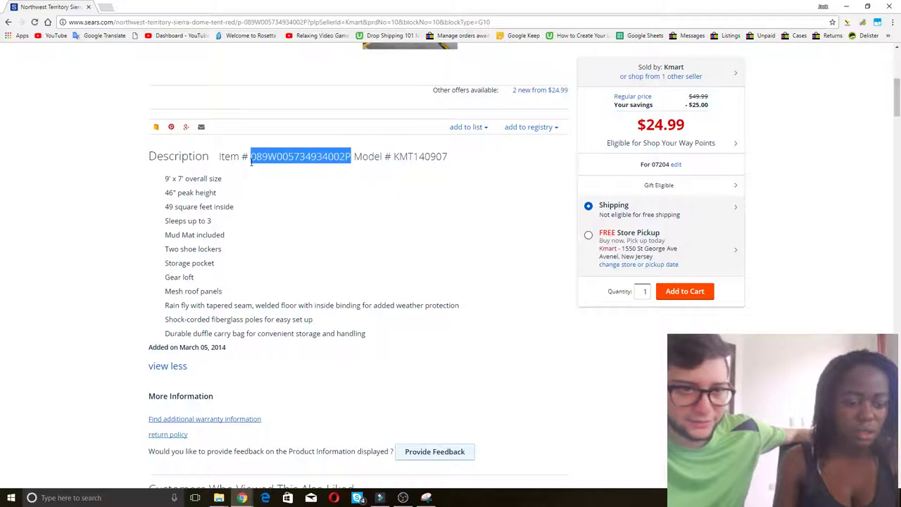
key(ctrl+c)
key(alt+Tab)
scroll(137, 253, up, 6)
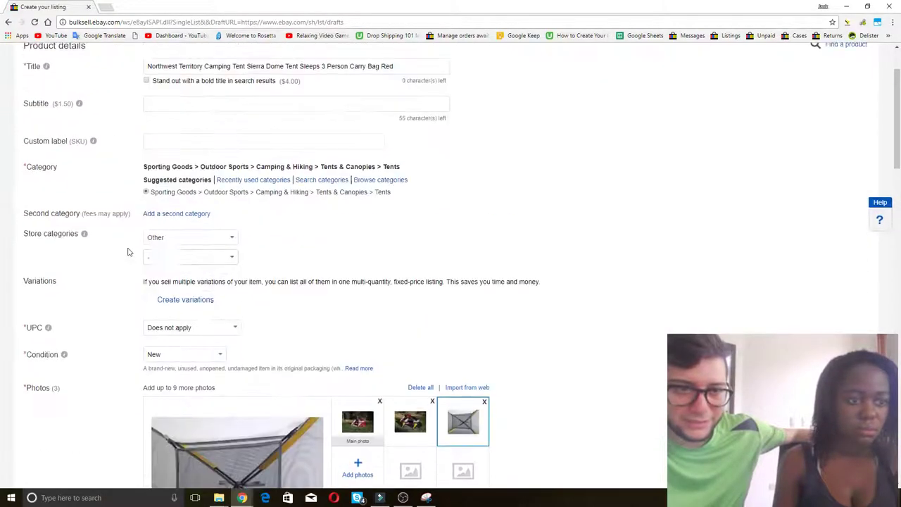
drag(199, 331, 88, 316)
key(ctrl+v)
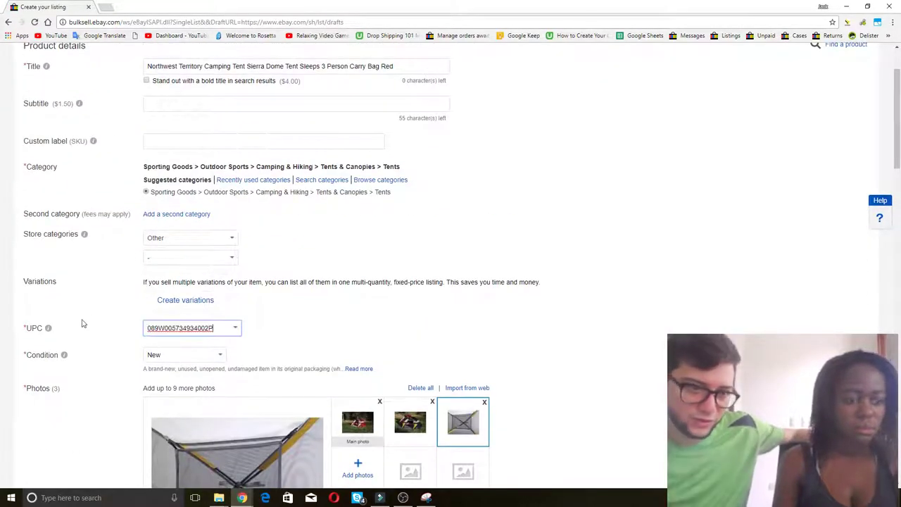
click(105, 310)
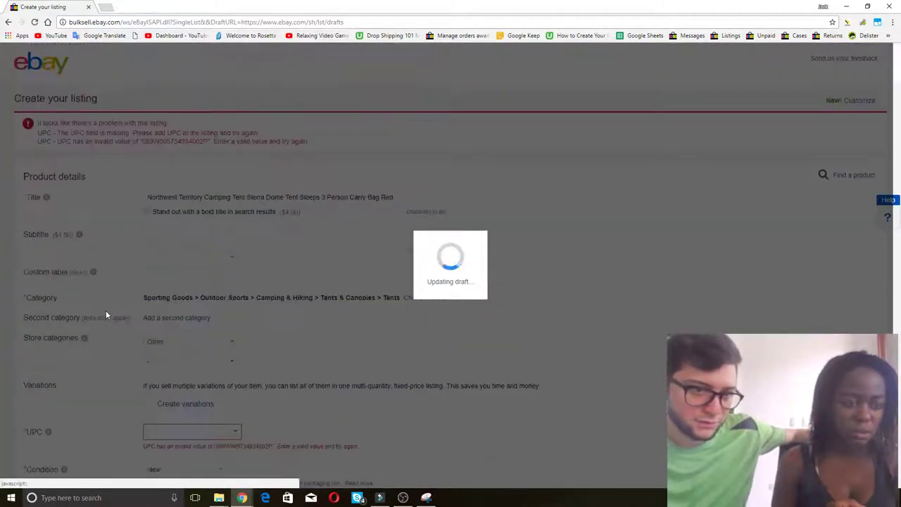
Restore the listing's UPC to "Does not apply".
scroll(106, 315, down, 3)
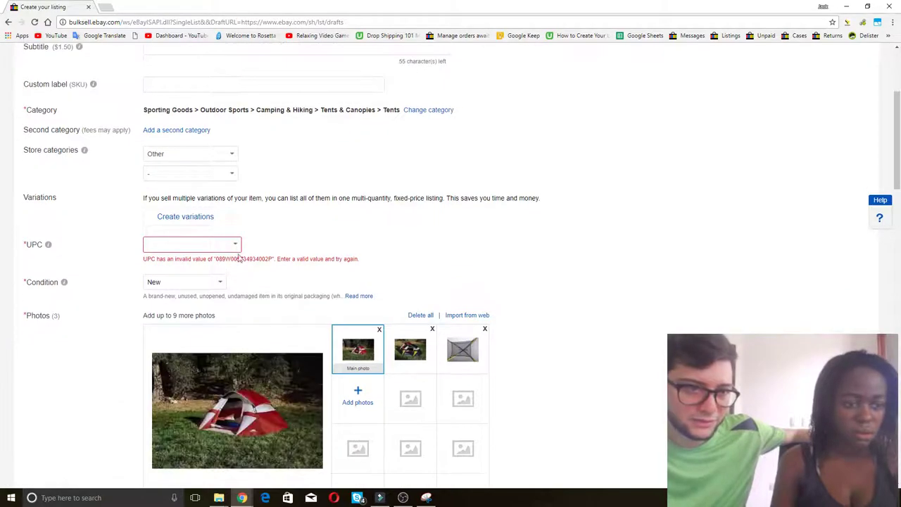
click(237, 245)
click(173, 270)
Set the item specifics Style to "Dome" and Color to "Red".
scroll(270, 310, down, 7)
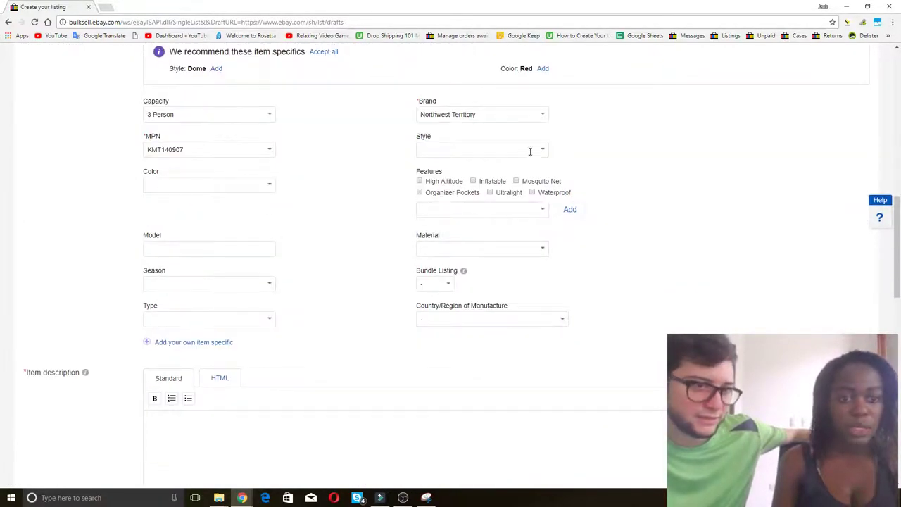
click(542, 149)
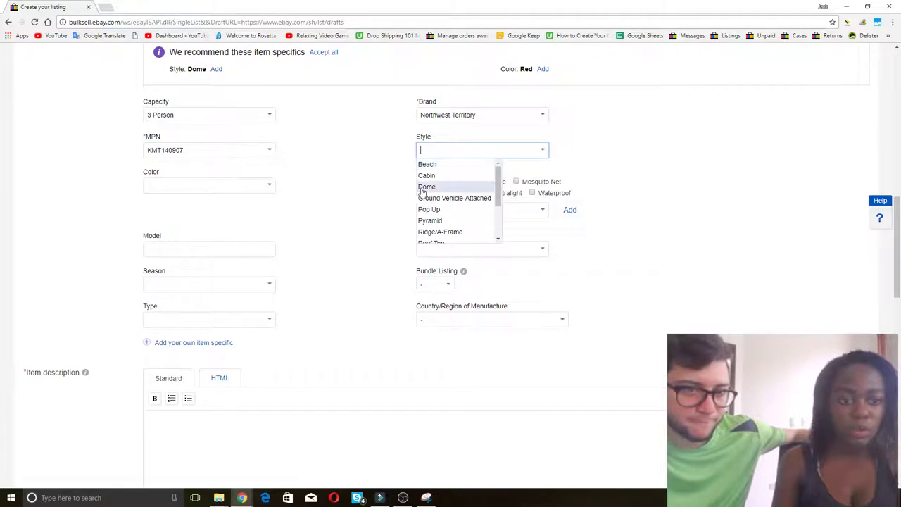
click(426, 187)
click(268, 185)
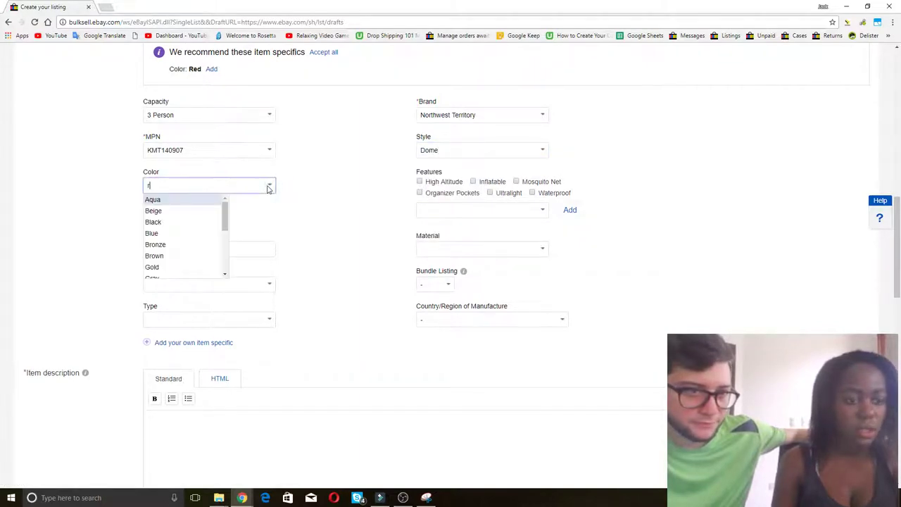
text(r)
click(207, 199)
Copy the model number KMT140907 from the Sears page into the listing's Model field.
scroll(312, 216, down, 1)
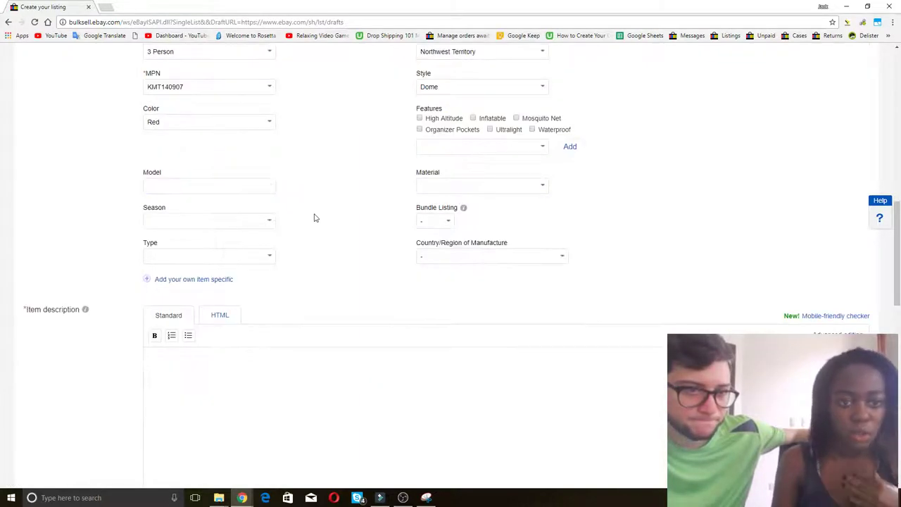
click(245, 185)
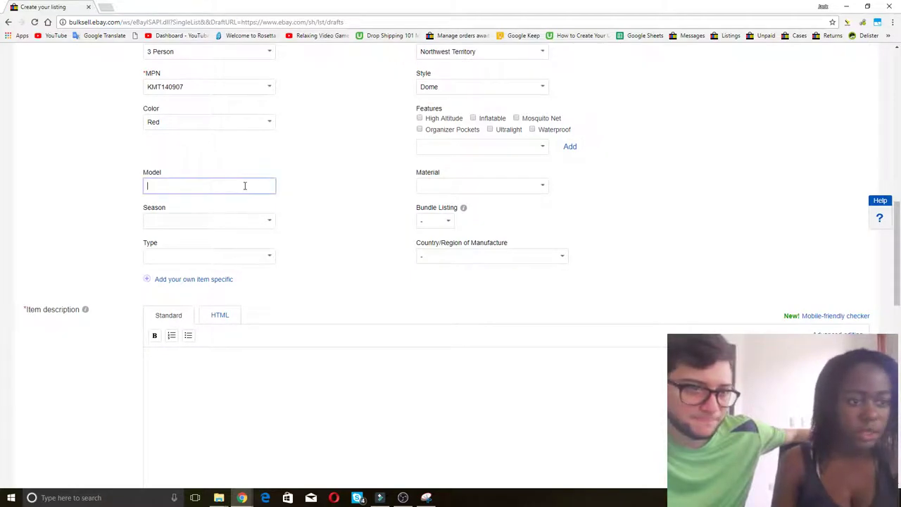
key(ctrl+v)
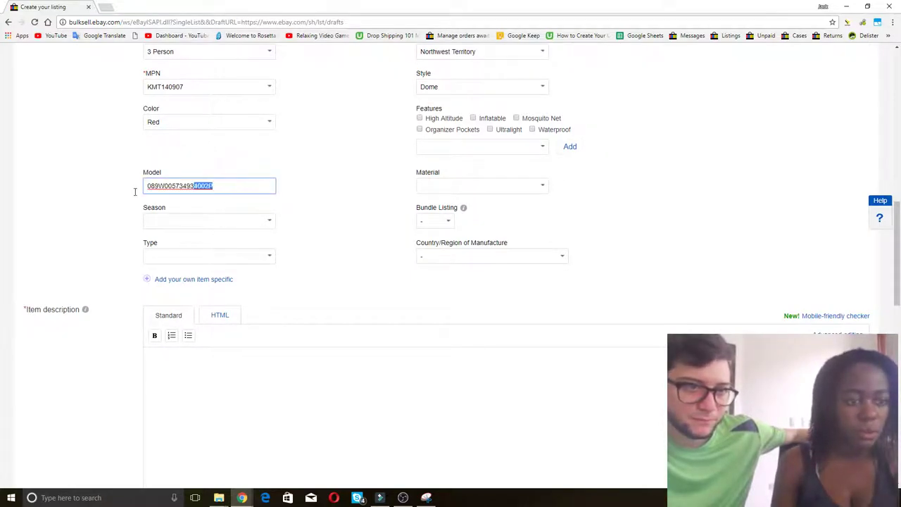
drag(134, 190, 24, 199)
key(alt+Tab)
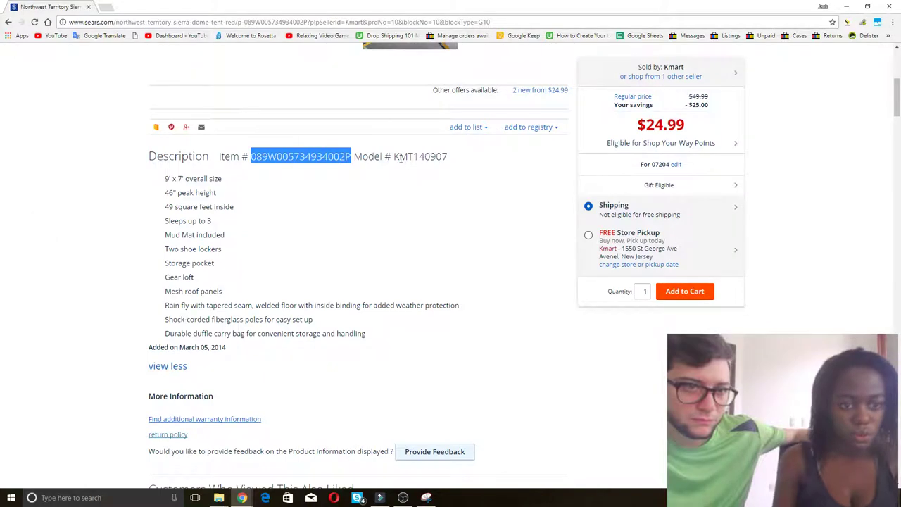
mouse_move(400, 159)
mouse_down()
mouse_move(446, 163)
mouse_move(400, 159)
mouse_up()
click(450, 162)
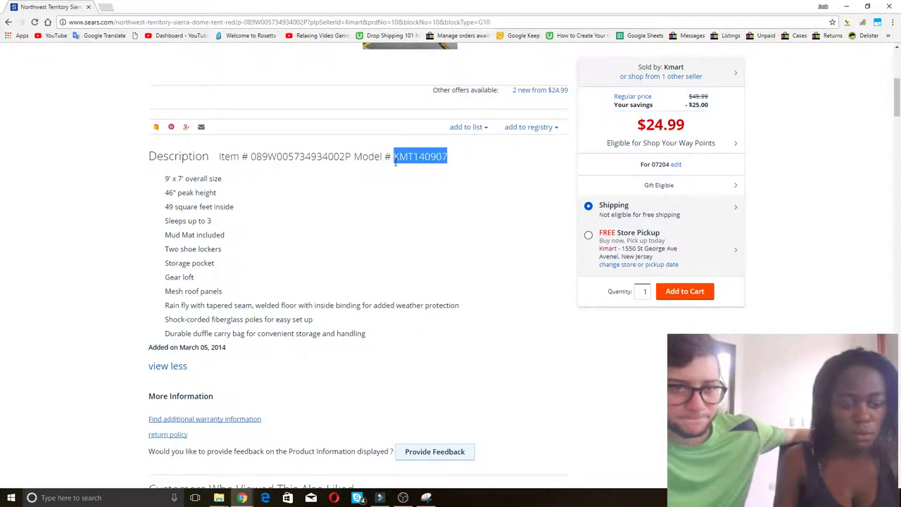
key(ctrl+c)
key(alt+Tab)
key(ctrl+v)
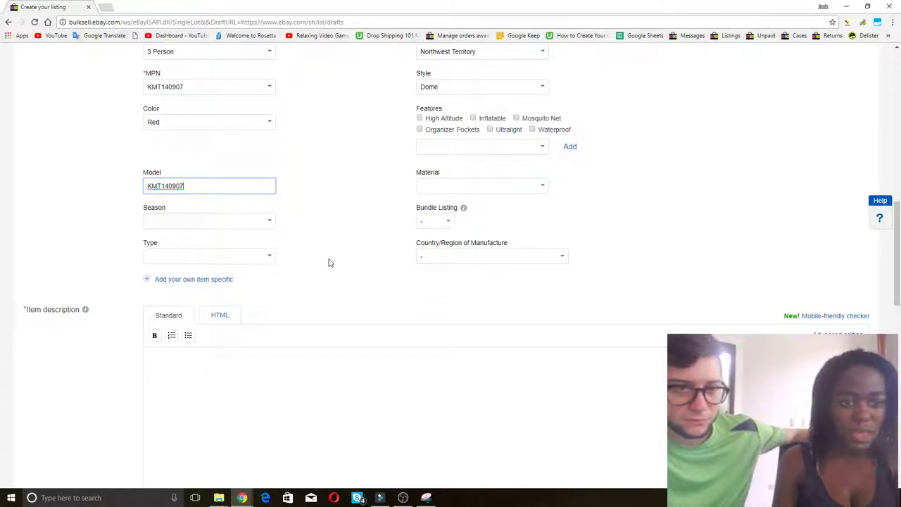
Set Bundle Listing to "No" and Country/Region of Manufacture to "Unknown" in the item specifics.
click(453, 225)
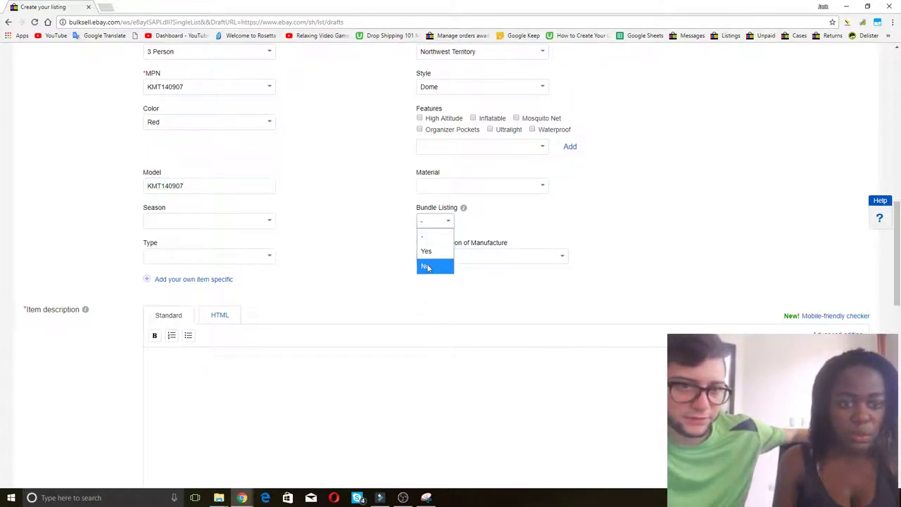
click(425, 263)
click(458, 258)
click(434, 23)
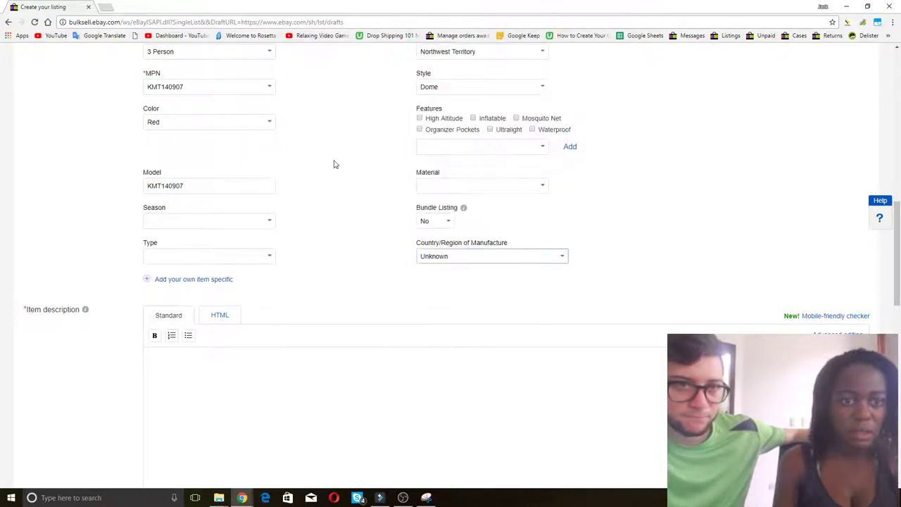
Copy the tent's feature list, from overall size to carry bag, from the Sears description into the eBay item description.
scroll(310, 211, down, 2)
click(246, 322)
key(alt+Tab)
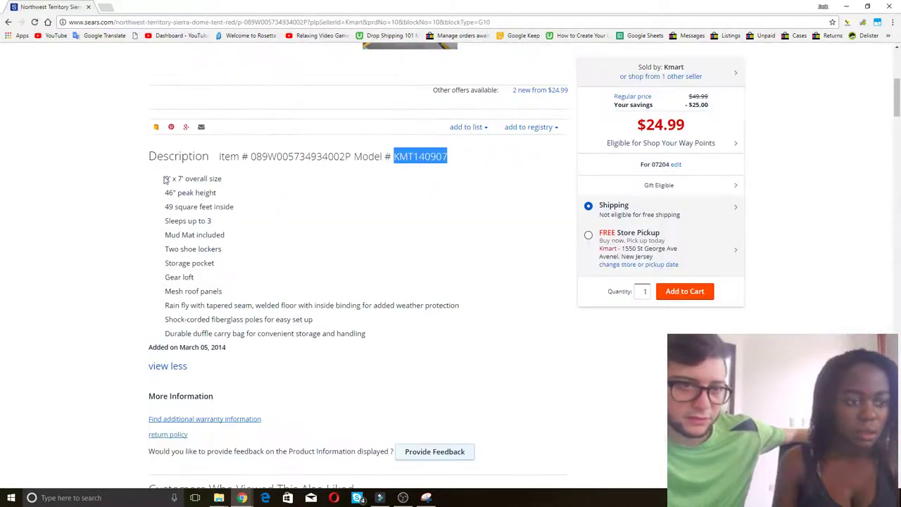
drag(164, 178, 376, 333)
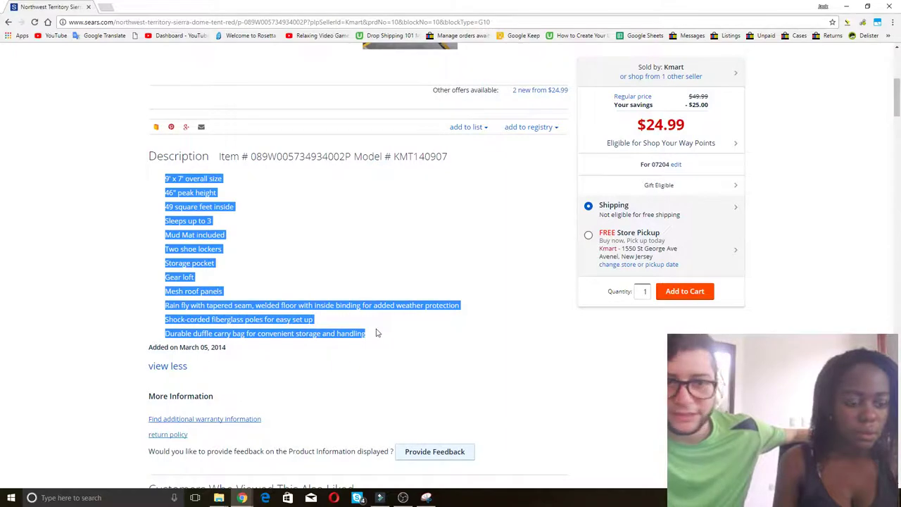
key(ctrl+c)
key(alt+Tab)
key(ctrl+v)
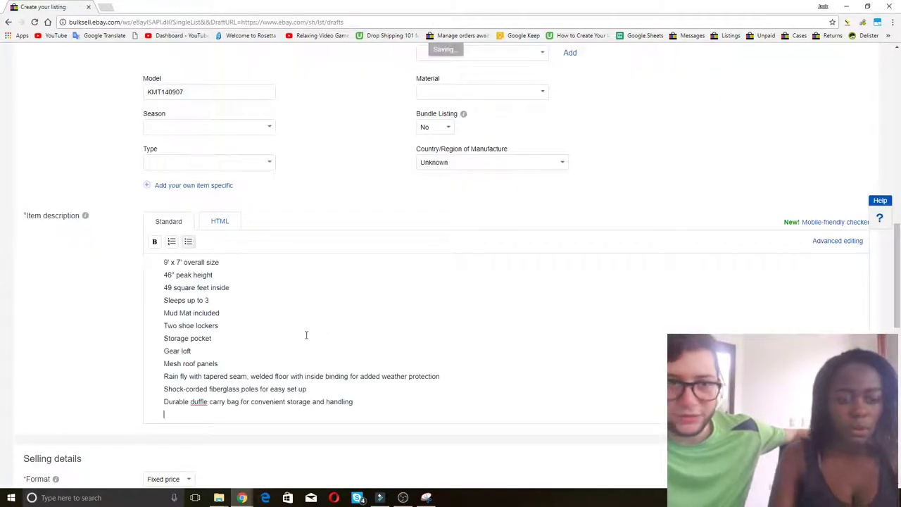
Copy the full Product Specifications from the Sears page and add them below the features in the item description.
key(alt+Tab)
scroll(44, 206, down, 5)
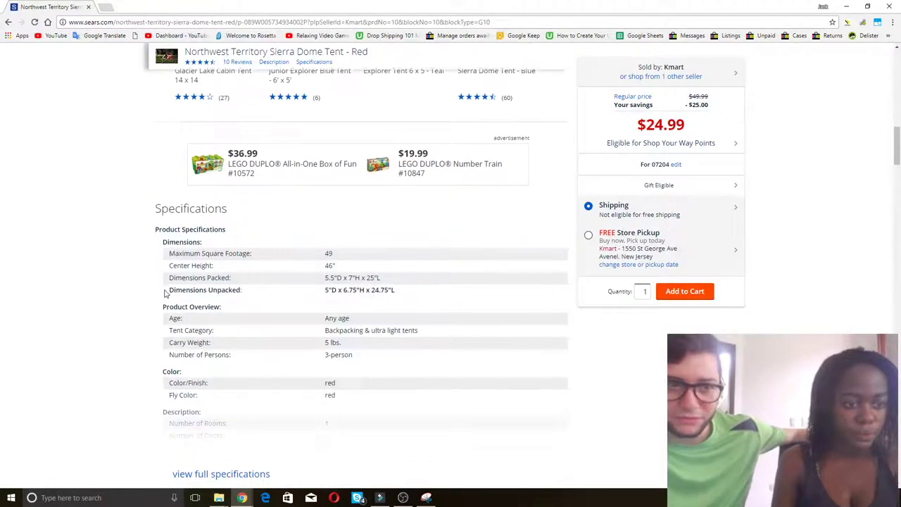
scroll(166, 293, down, 1)
click(233, 435)
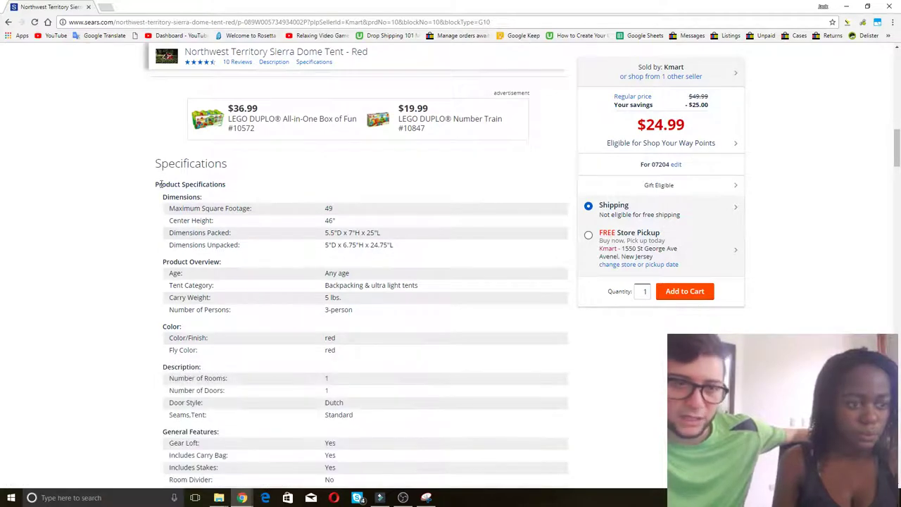
drag(157, 185, 364, 162)
key(ctrl+c)
key(alt+Tab)
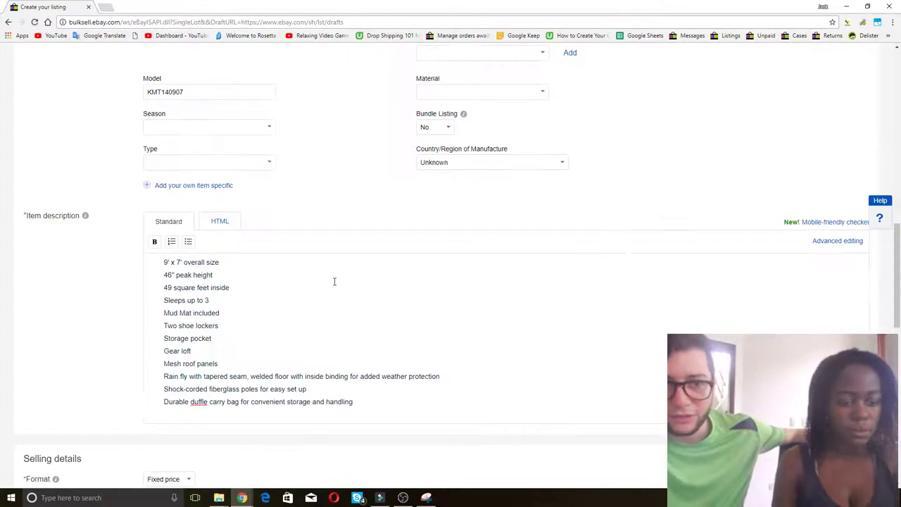
key(ctrl+v)
Check the tent's price on the Sears page and enter 25 as its cost in cell C6 of the spreadsheet.
scroll(78, 295, down, 4)
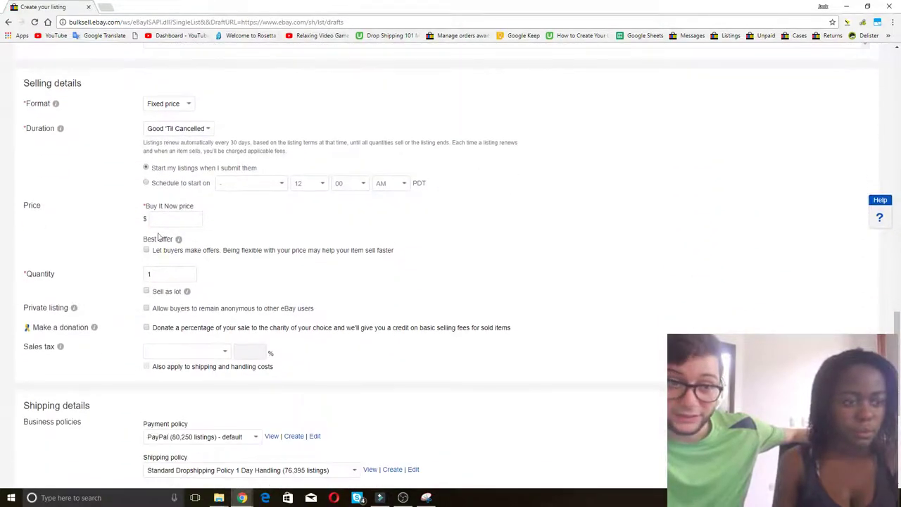
key(alt+Tab)
scroll(336, 244, up, 10)
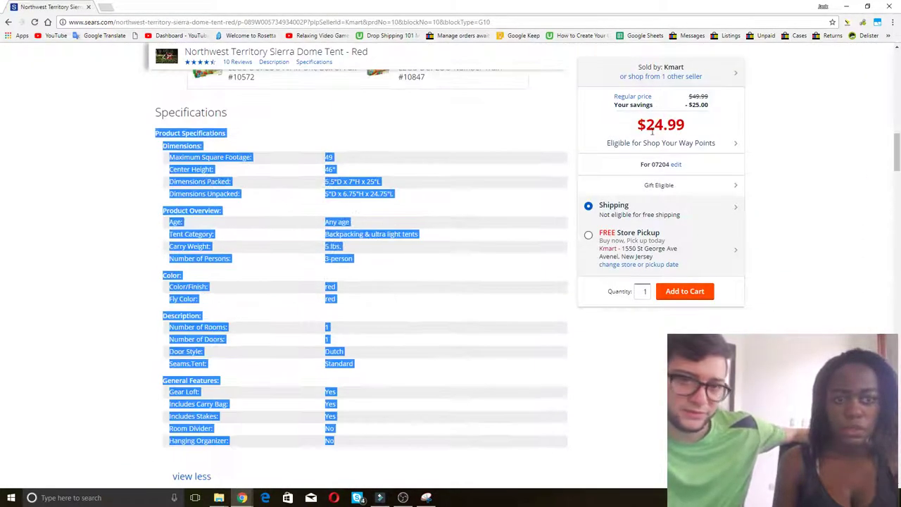
scroll(291, 258, up, 10)
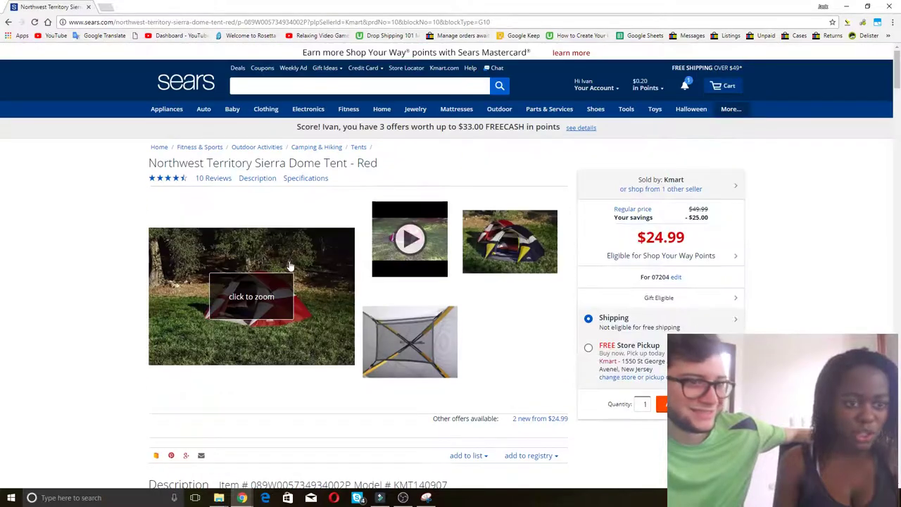
key(alt+Tab)
key(alt+Tab)
key(alt+Tab)
key(alt+Tab)
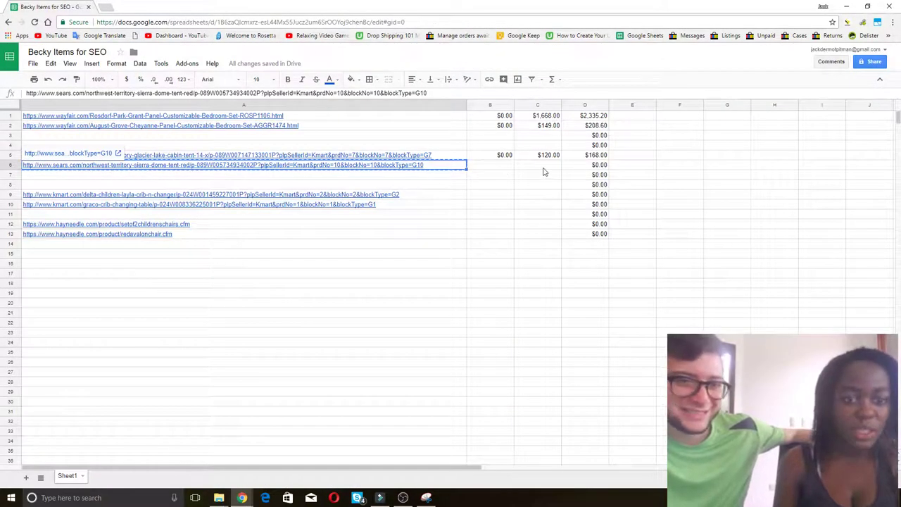
click(532, 168)
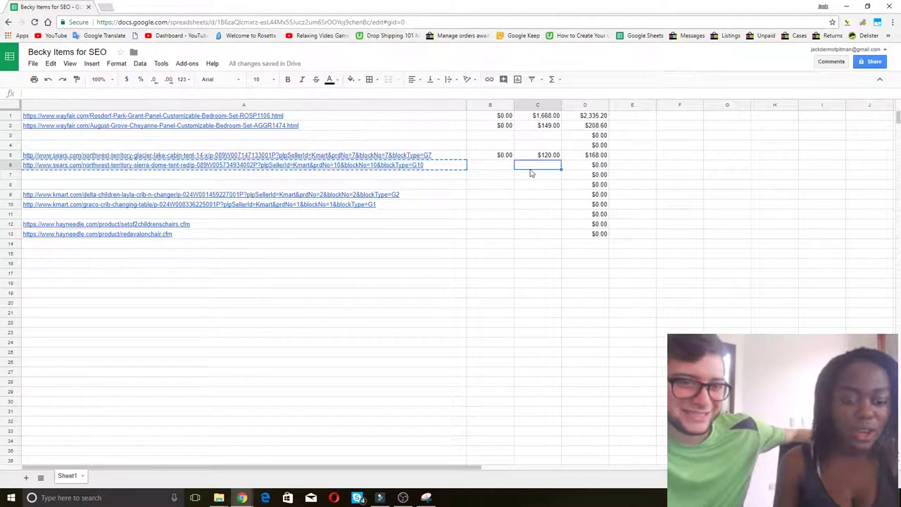
key(Left)
key(Right)
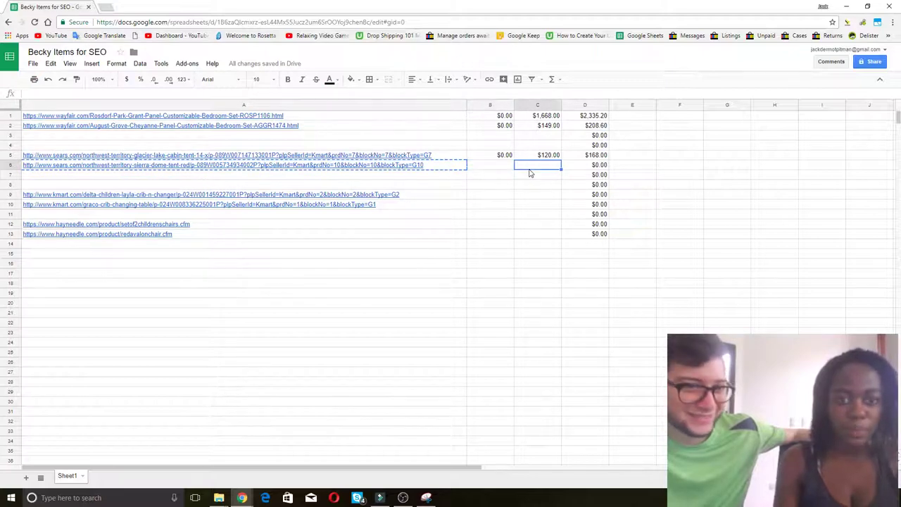
text(25)
key(Left)
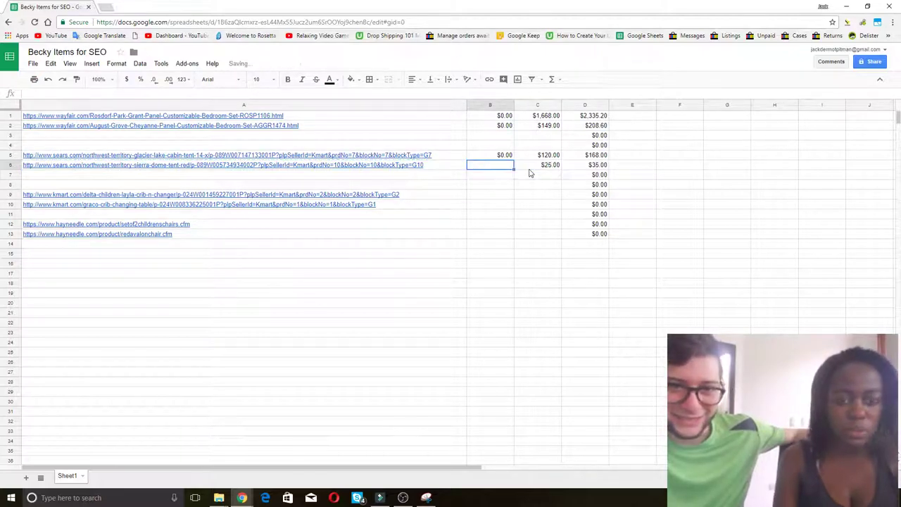
Check the shipping details on the Sears page and enter $7.00 in cell B6 of the spreadsheet.
key(alt+Tab)
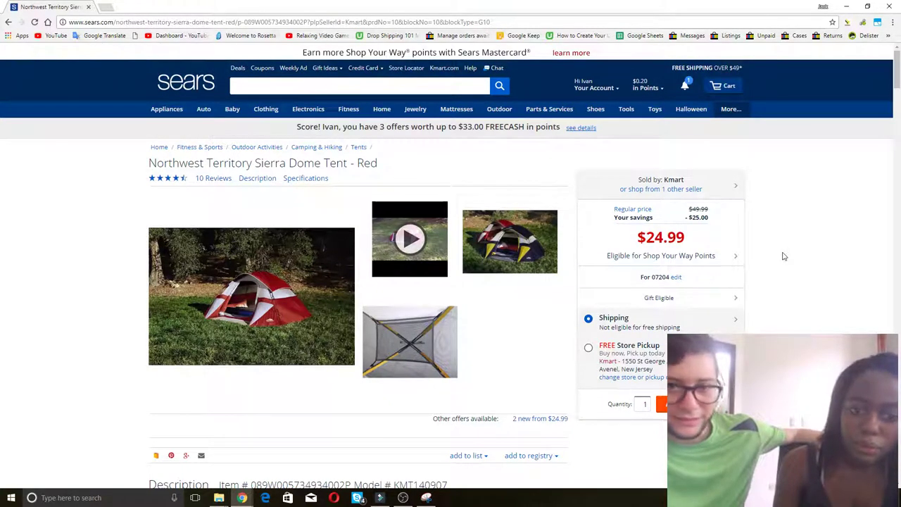
click(728, 329)
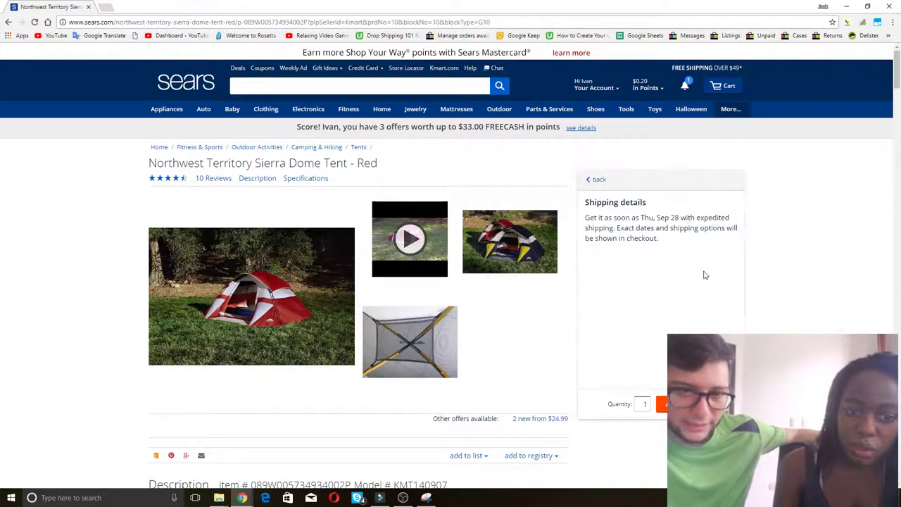
click(597, 179)
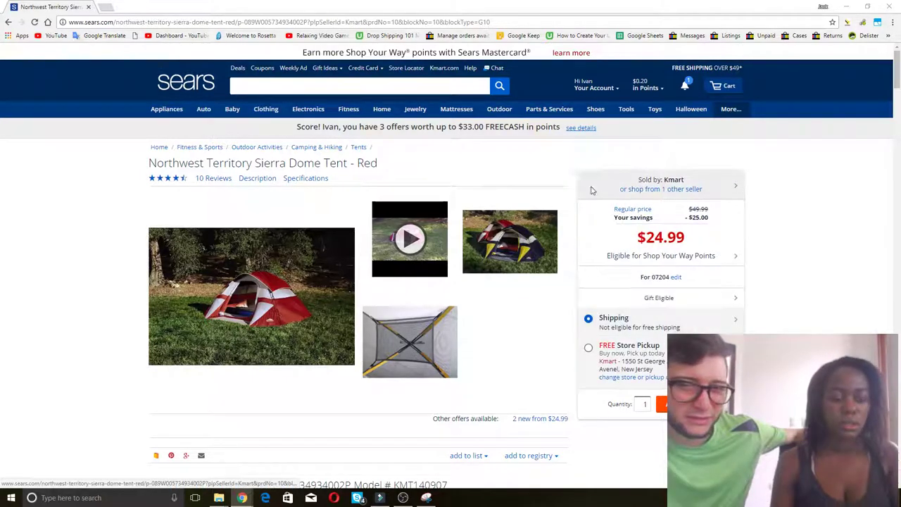
key(alt+Tab)
key(Tab)
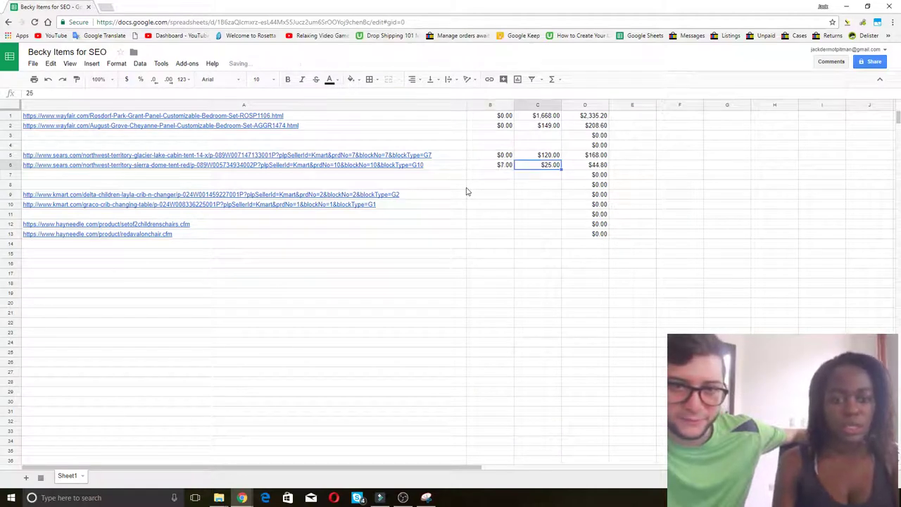
Change the selling price formula in cell D6 to =(B6+C6)*1.5.
key(Tab)
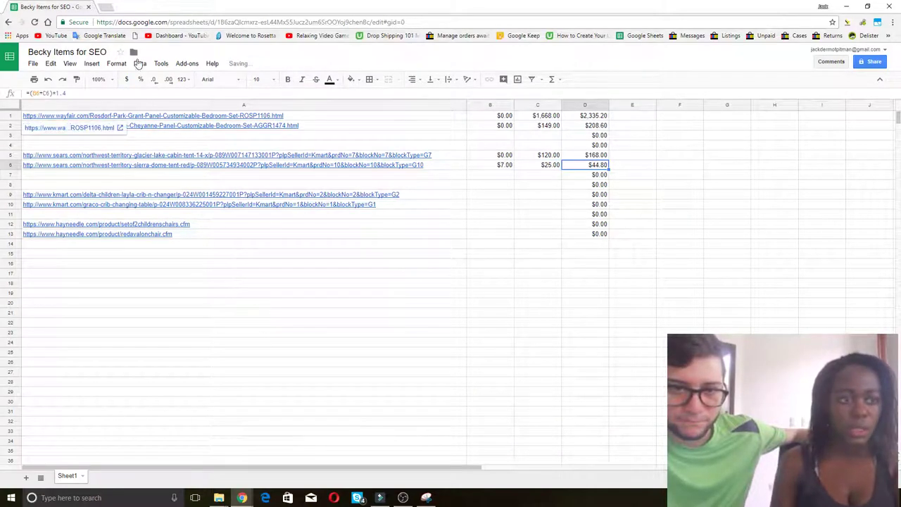
click(84, 93)
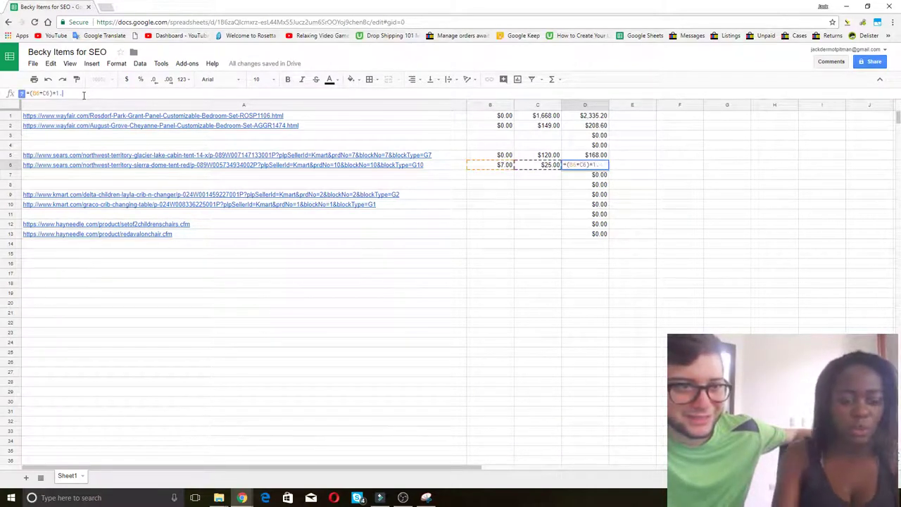
text(5)
key(Return)
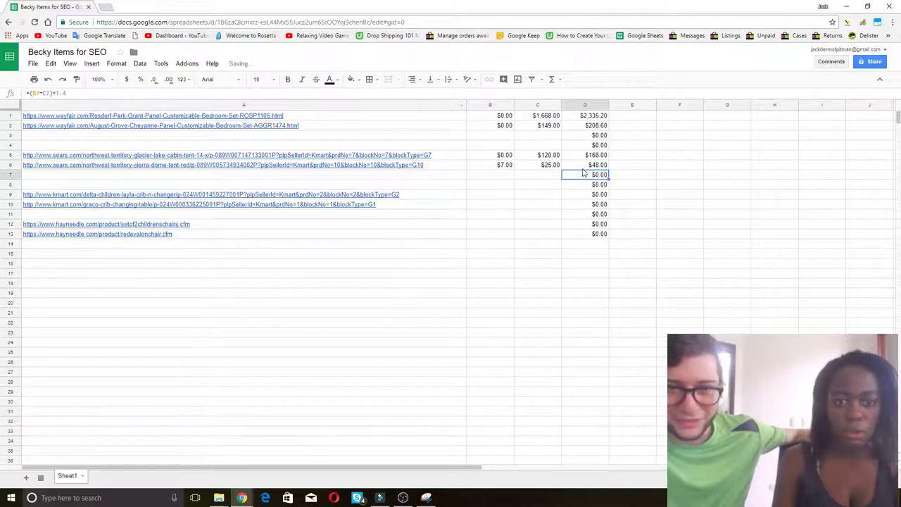
Set the eBay listing's Buy It Now price to 48 and submit the listing.
key(alt+Tab)
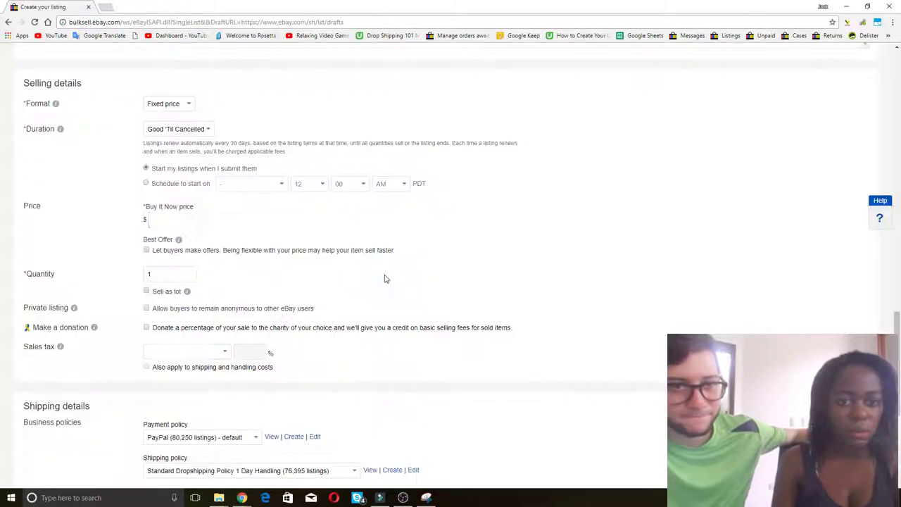
click(172, 219)
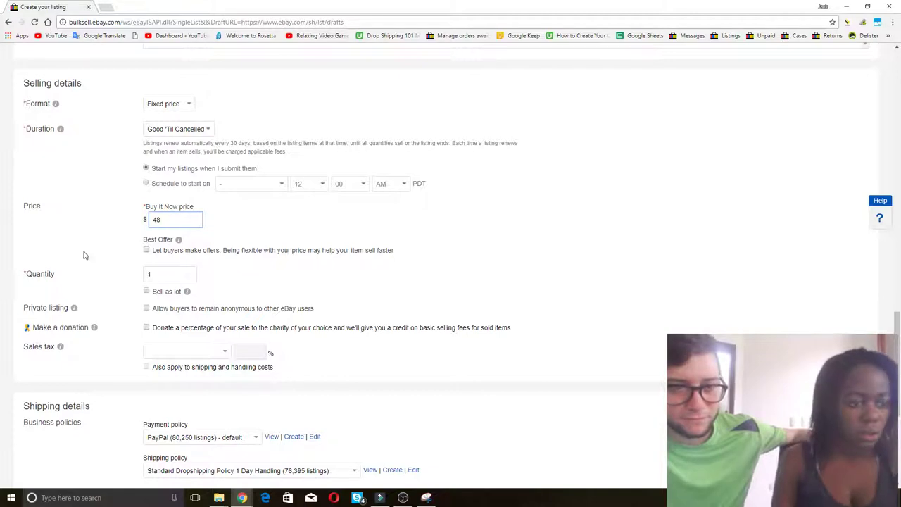
scroll(112, 262, down, 4)
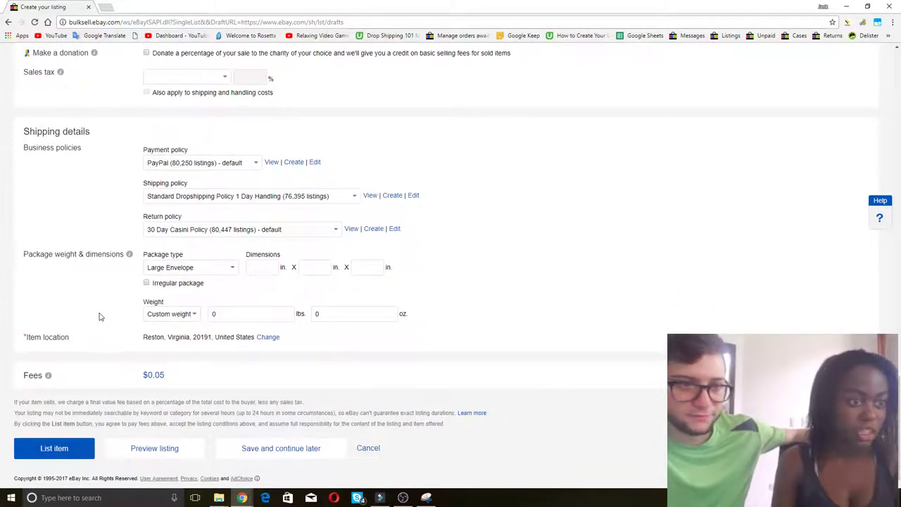
click(79, 454)
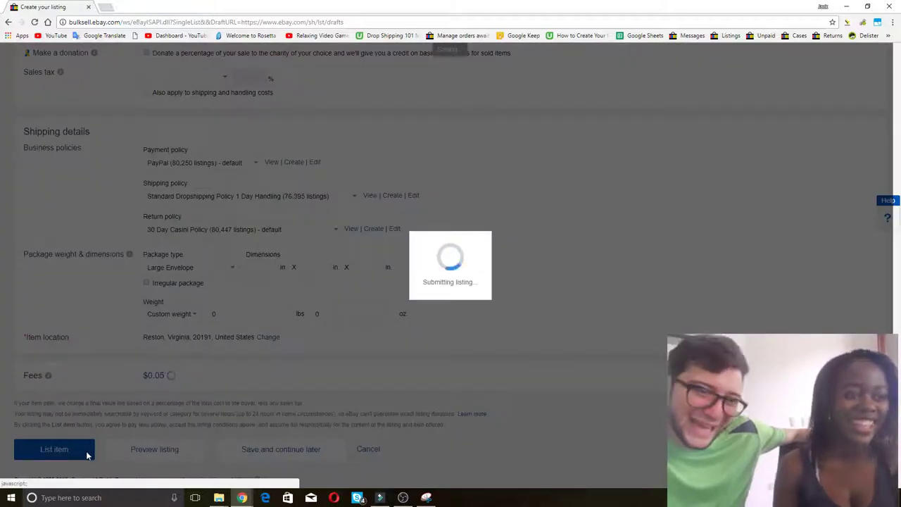
Copy the Kmart Layla crib link from cell A9 of the spreadsheet and open it in place of the Sears tent page.
key(alt+Tab)
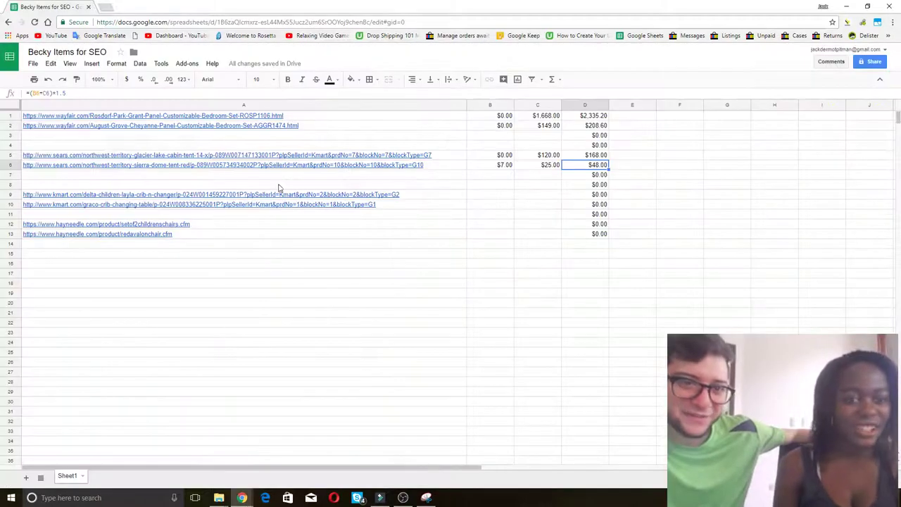
click(302, 200)
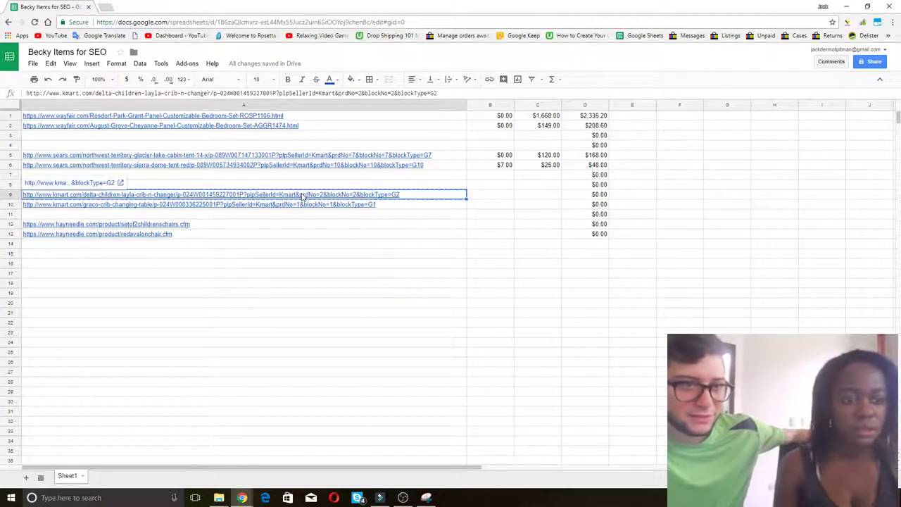
key(alt+Tab)
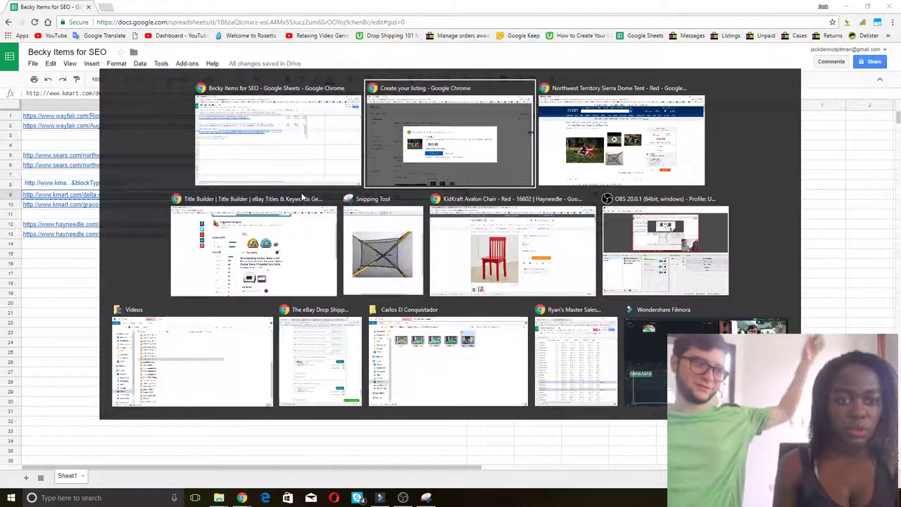
key(alt+Tab)
click(287, 22)
key(ctrl+v)
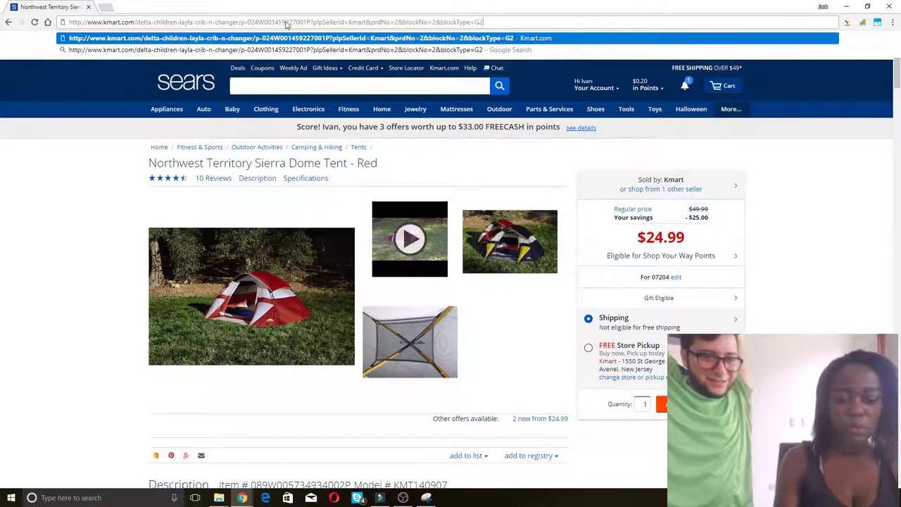
key(Return)
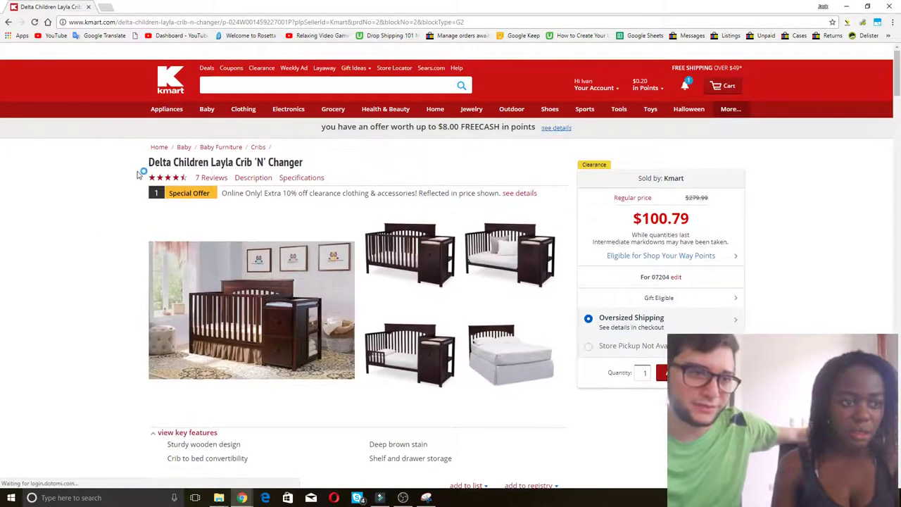
Copy the crib's product title from the Kmart page and start a new eBay listing.
drag(149, 162, 307, 162)
key(ctrl+c)
key(alt+Tab)
key(alt+Tab)
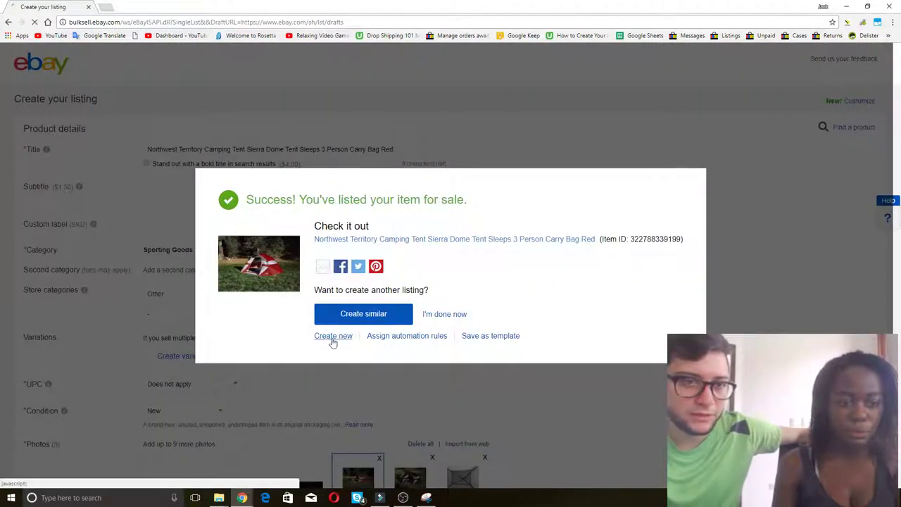
click(332, 338)
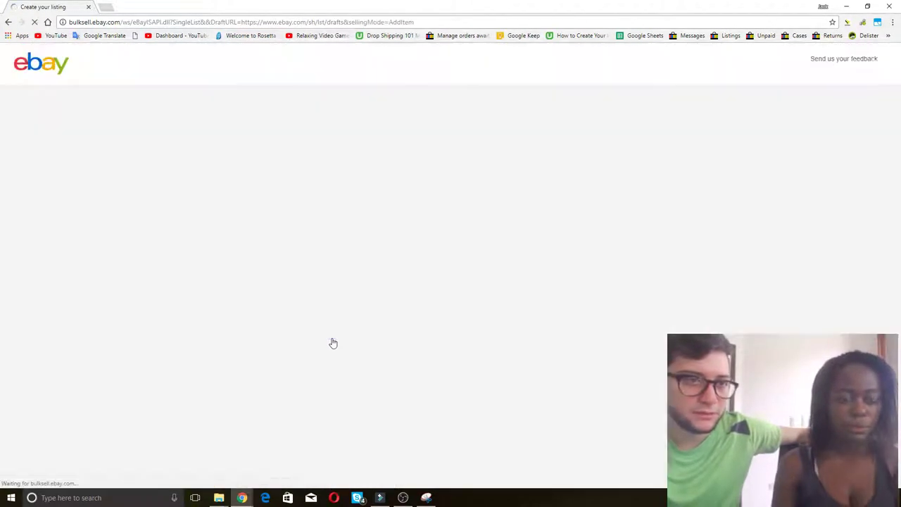
Enter the copied title "Delta Children Layla Crib 'N' Changer" as the item being sold on eBay and proceed with the listing.
text(v)
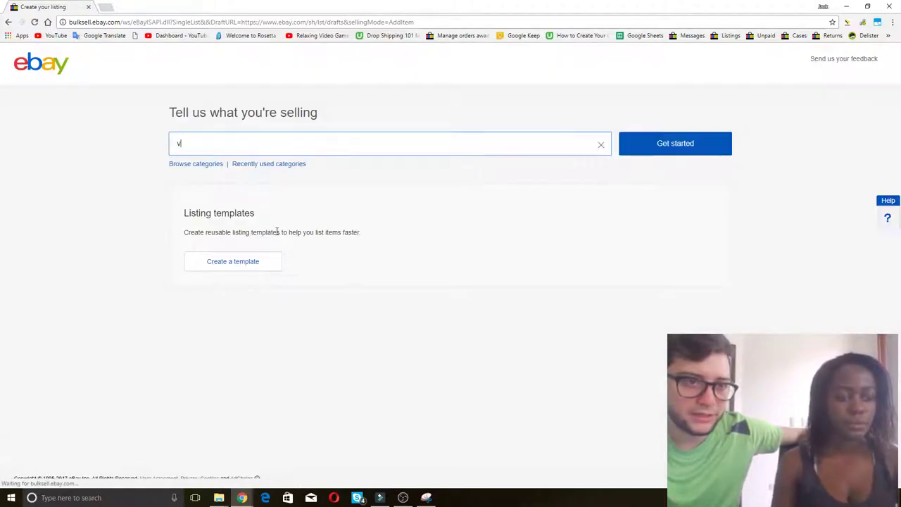
key(ctrl+a)
key(BackSpace)
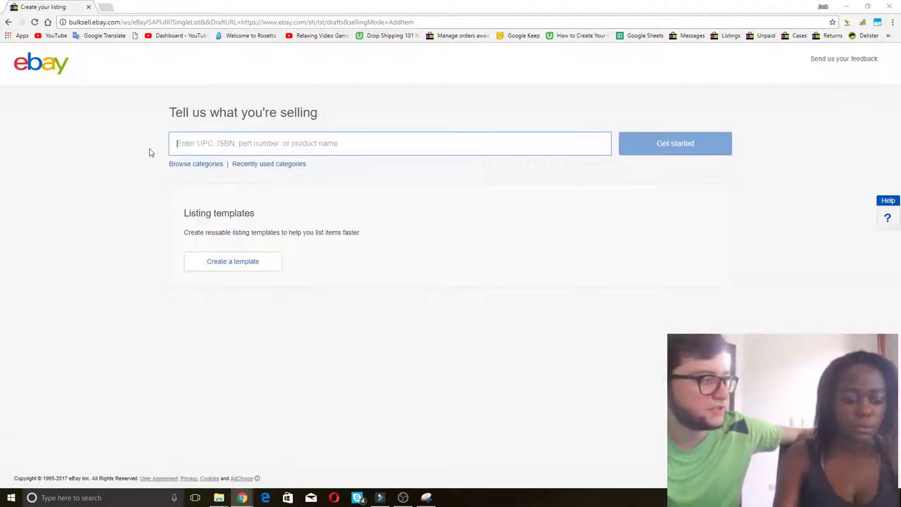
key(alt+Tab)
key(alt+Tab)
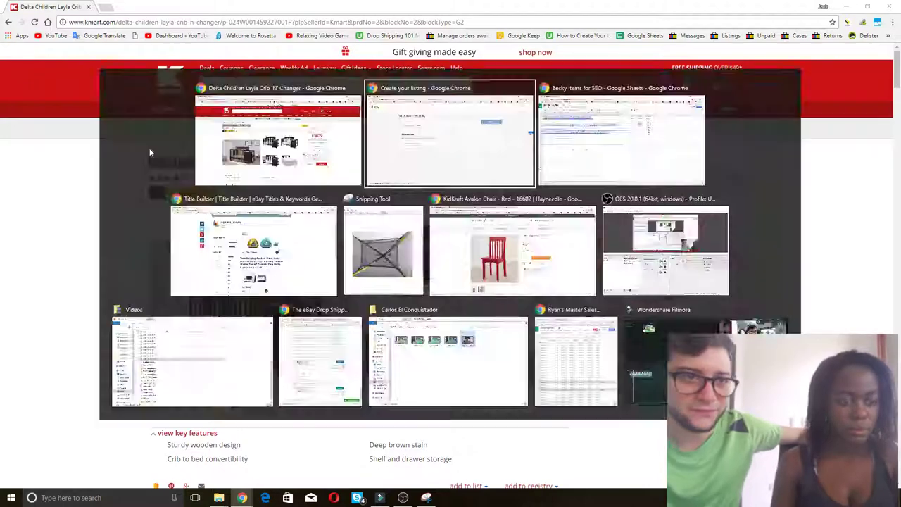
key(ctrl+v)
click(719, 148)
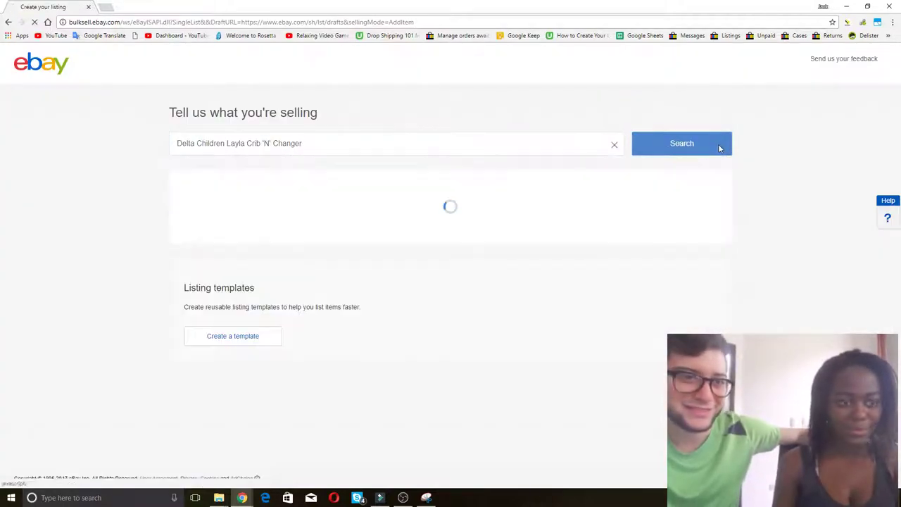
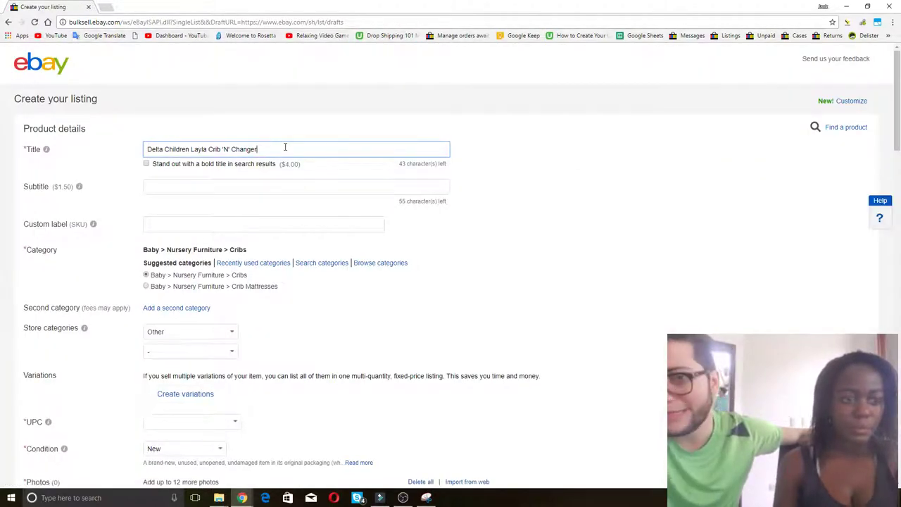
Extend the listing title to "Delta Children Layla Crib 'N' Changer Baby Cot Bed And Diaper Changing Table Set".
text(Baby CotBed)
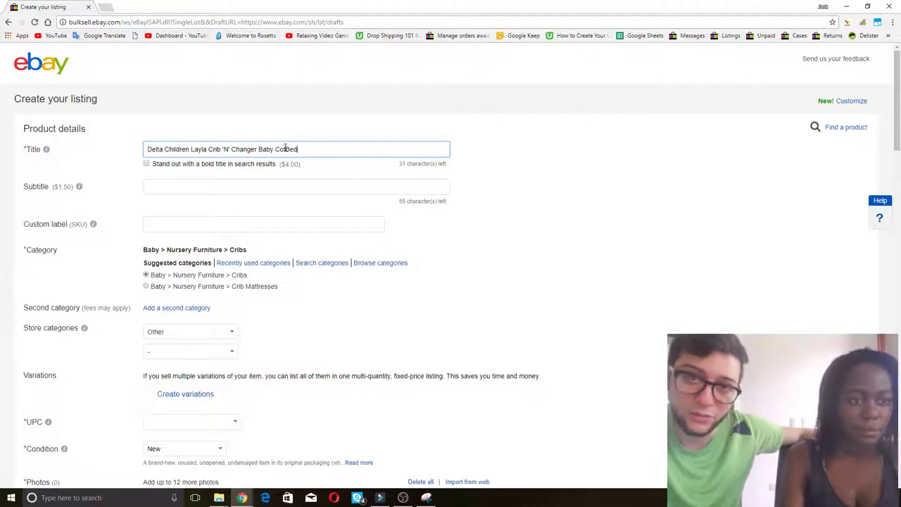
key(BackSpace)
key(BackSpace)
key(BackSpace)
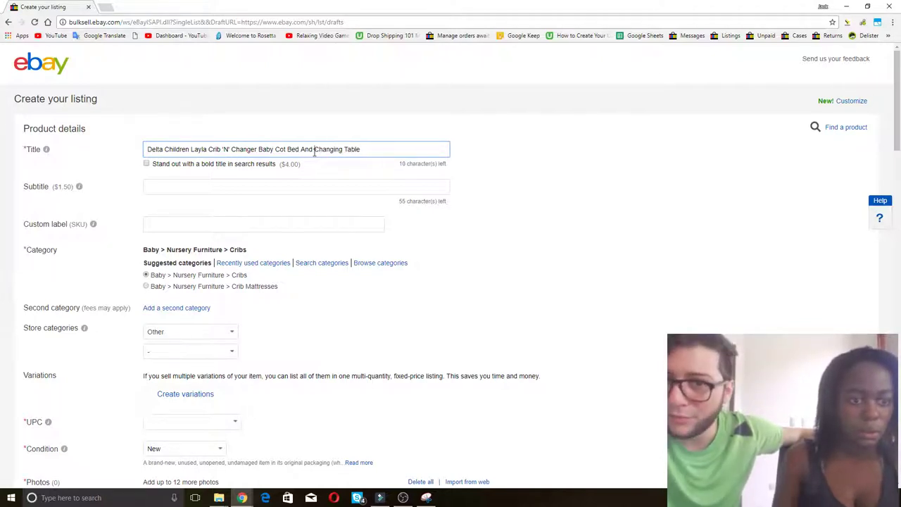
text(Diper)
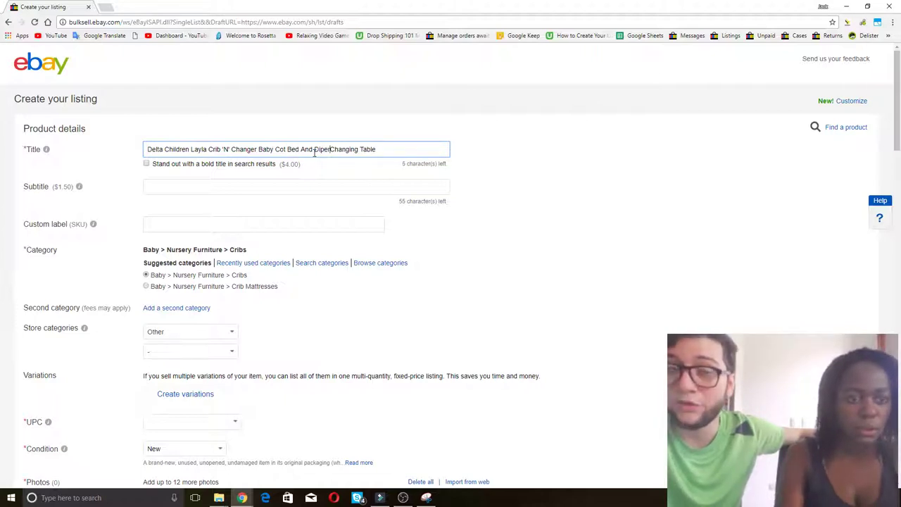
key(BackSpace)
key(BackSpace)
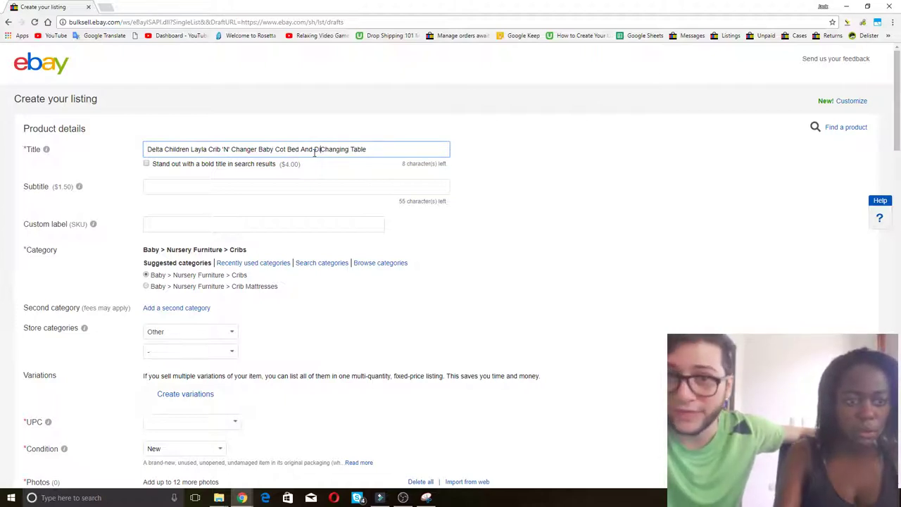
text(aper )
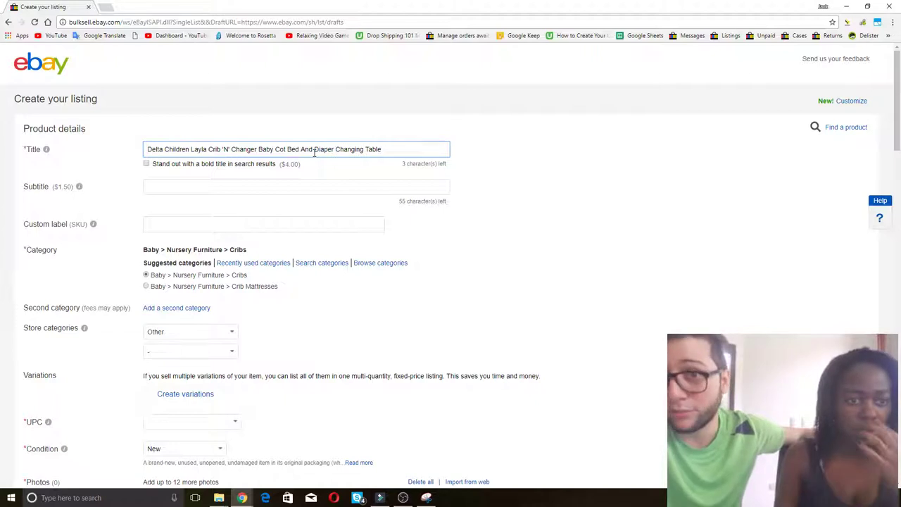
text(Set)
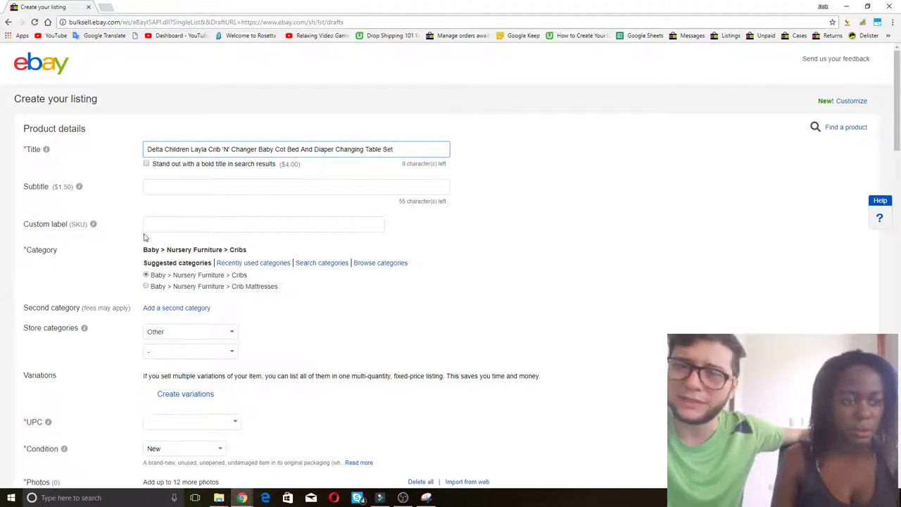
Expand and read the crib's full description on the Kmart page.
scroll(144, 238, down, 3)
key(alt+Tab)
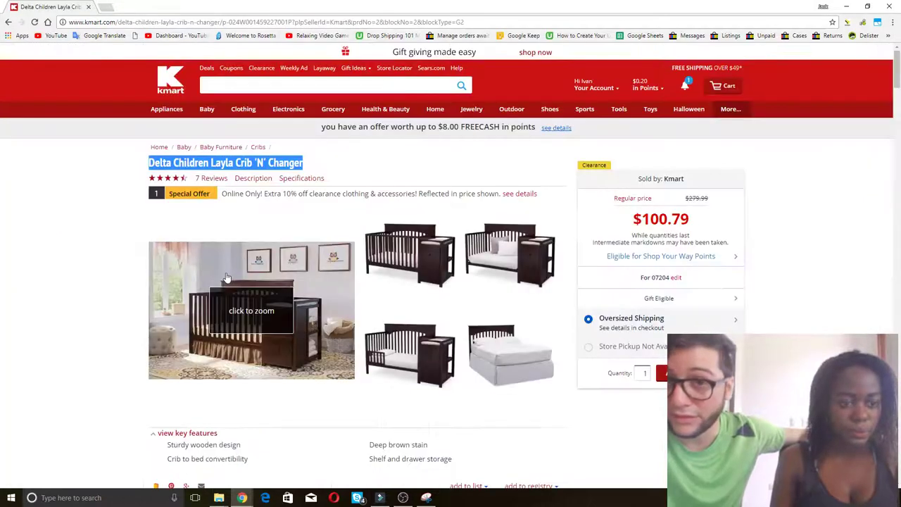
scroll(185, 297, down, 3)
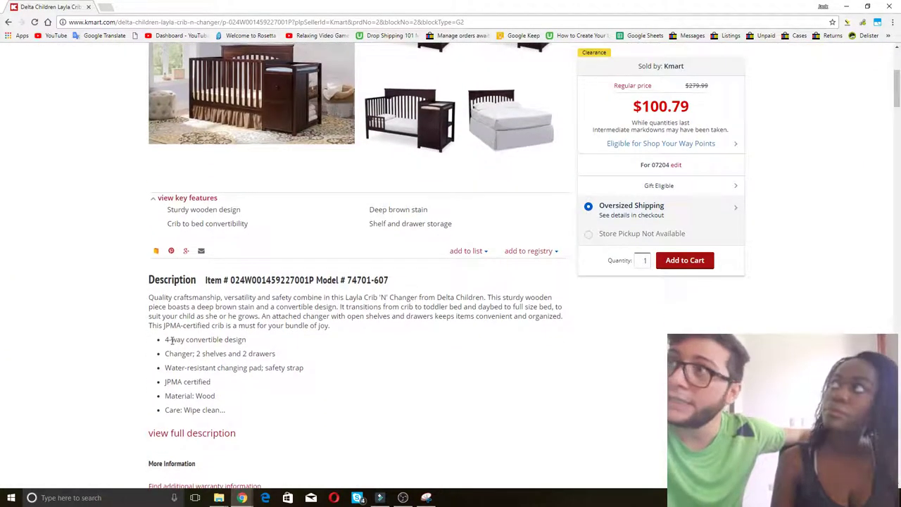
scroll(171, 340, down, 1)
click(178, 342)
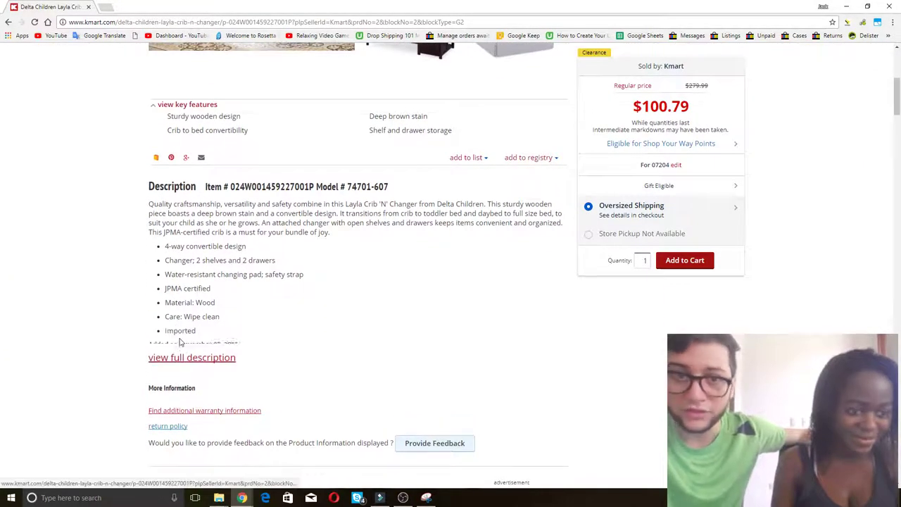
scroll(123, 280, down, 1)
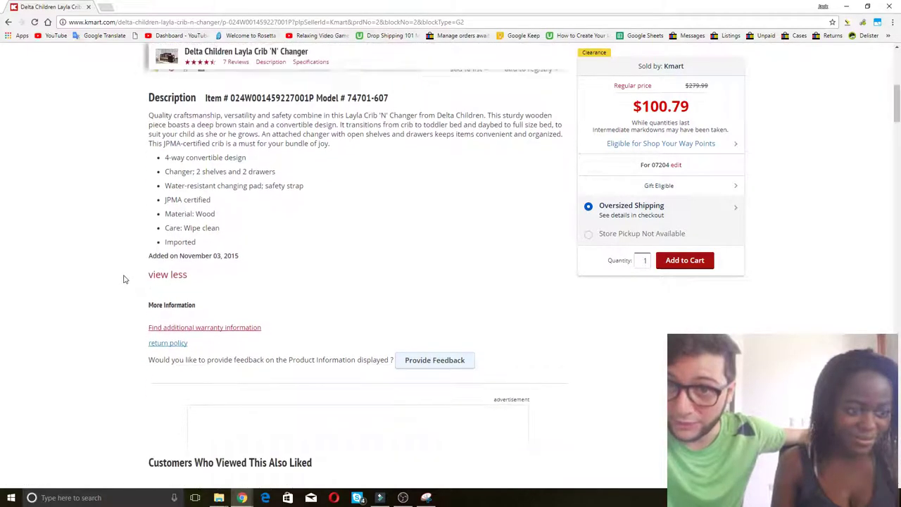
scroll(123, 279, up, 2)
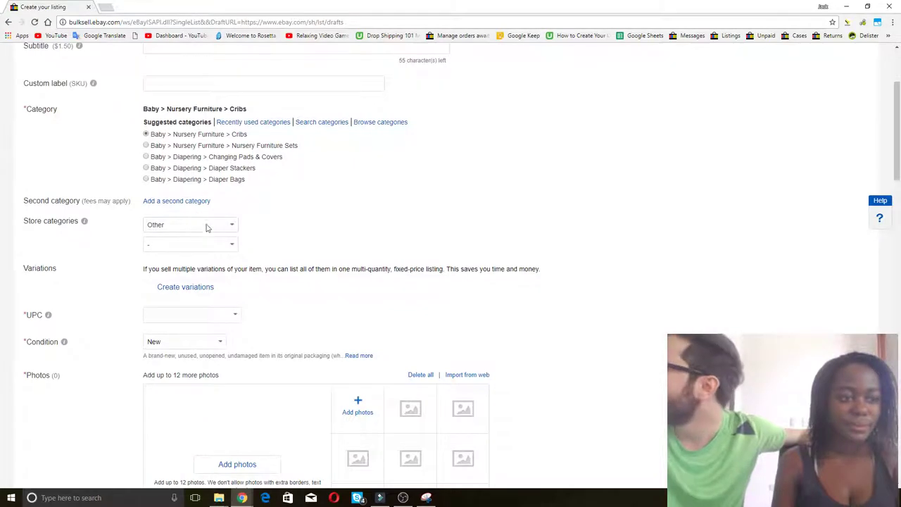
Set the eBay listing's UPC to "Does not apply" and go to its photo area.
click(235, 321)
click(181, 336)
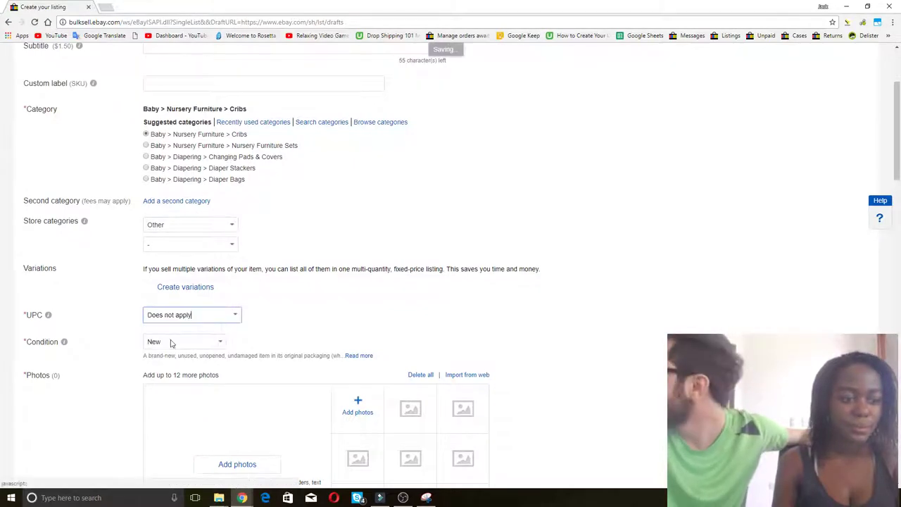
scroll(354, 312, down, 2)
click(357, 269)
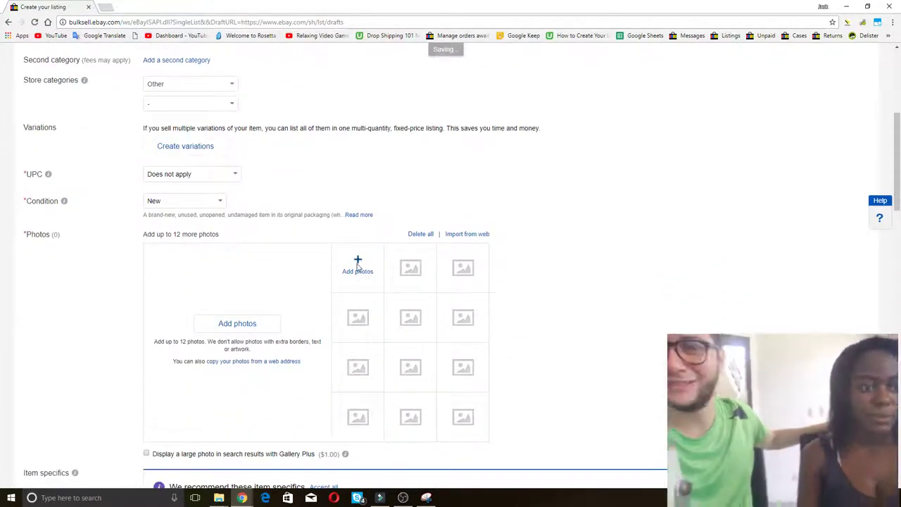
click(420, 264)
Open the crib's main product image from the Kmart page in a new tab.
key(alt+Tab)
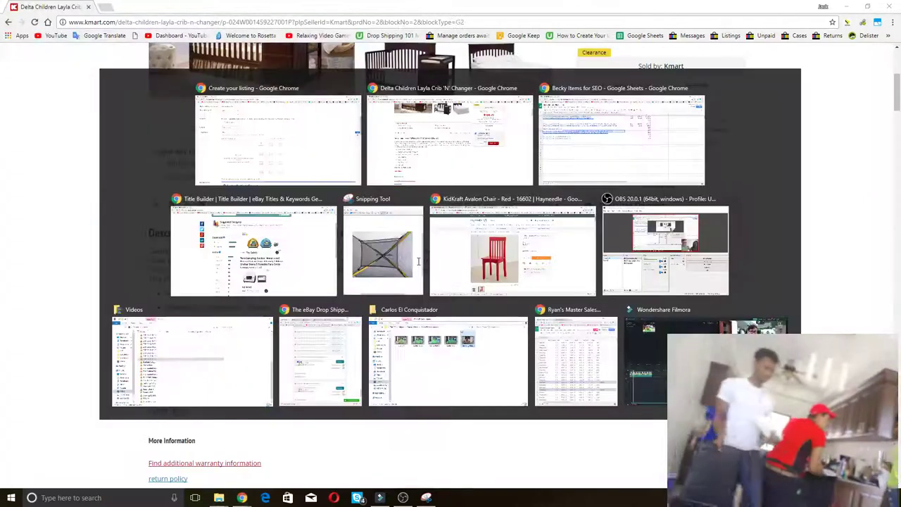
scroll(330, 228, up, 4)
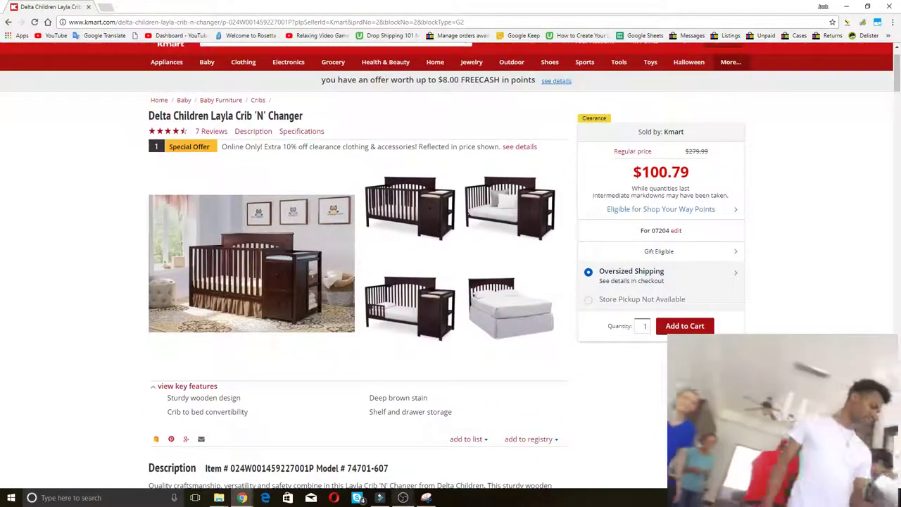
click(426, 497)
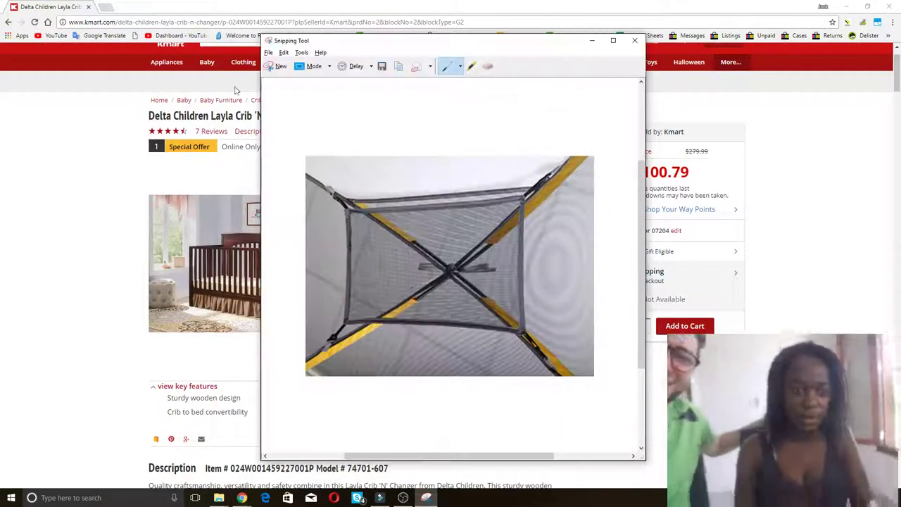
click(276, 66)
right_click(201, 273)
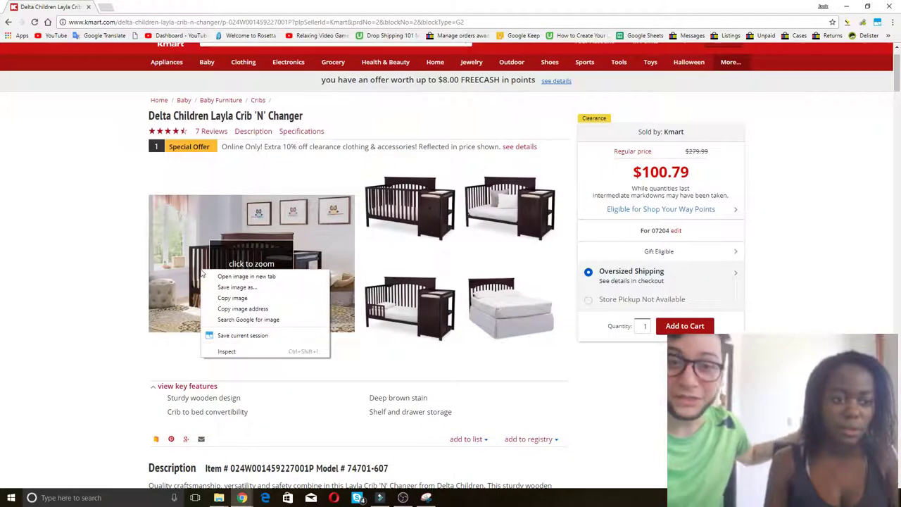
click(218, 277)
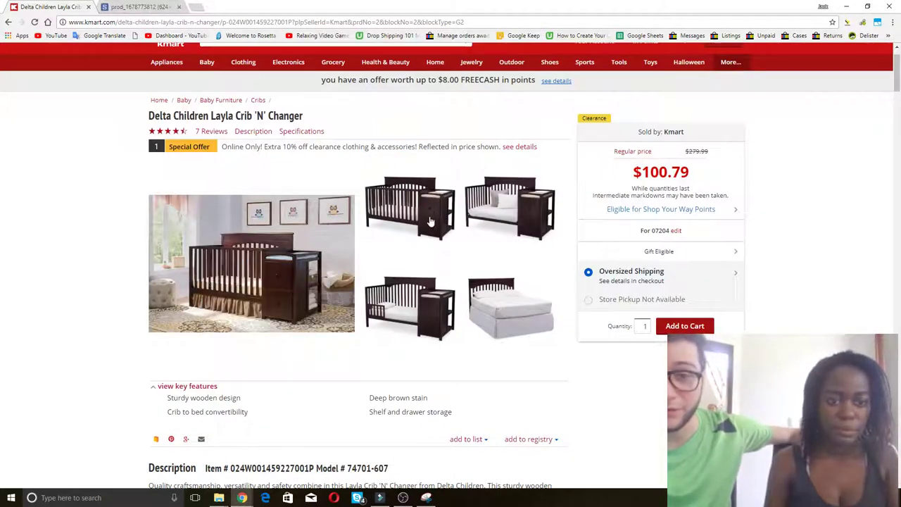
Capture the crib image with Snipping Tool and save it as JPEG file 1 in New folder, replacing the existing file.
click(425, 498)
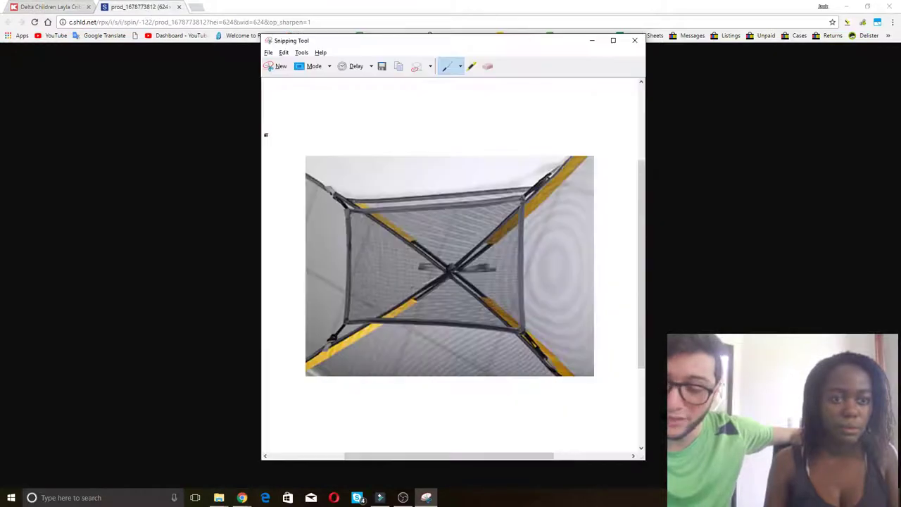
click(276, 66)
drag(308, 122, 591, 404)
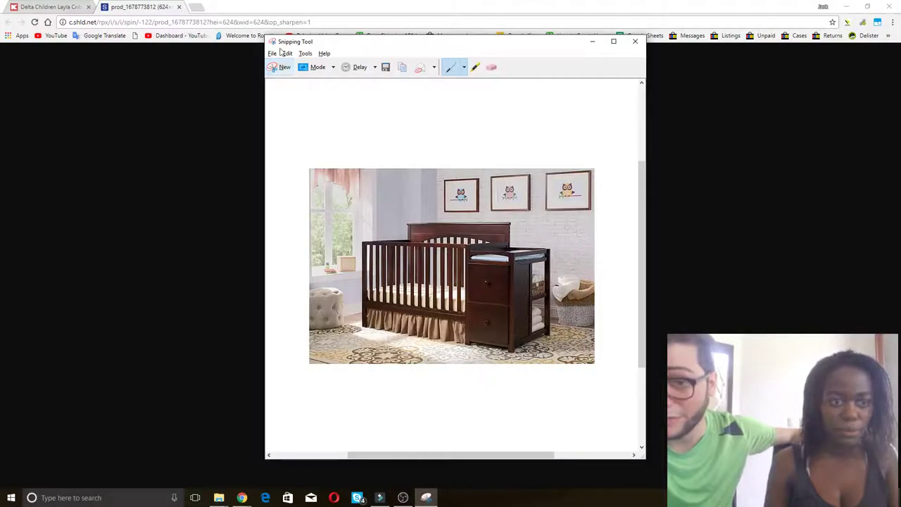
click(272, 54)
click(224, 77)
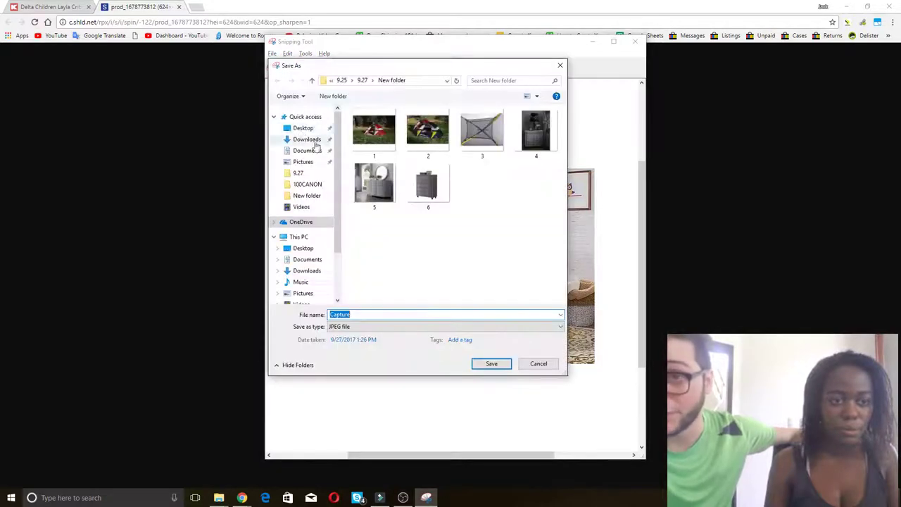
click(492, 364)
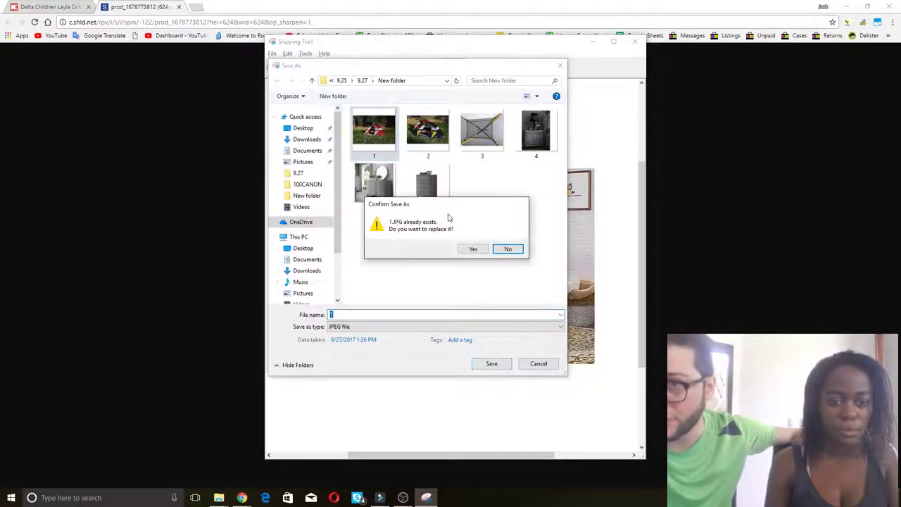
click(470, 249)
click(592, 43)
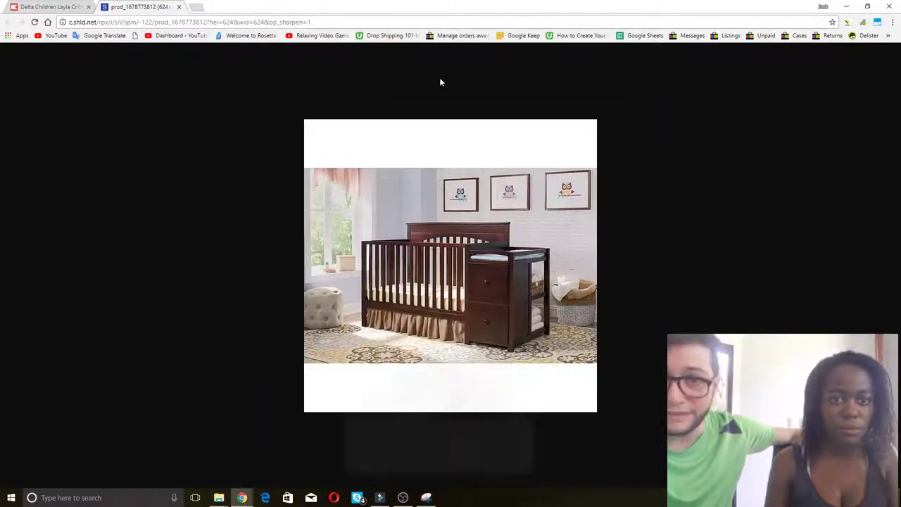
Close the captured image and open the crib's four remaining product images from the Kmart page in separate new tabs.
click(181, 7)
right_click(401, 212)
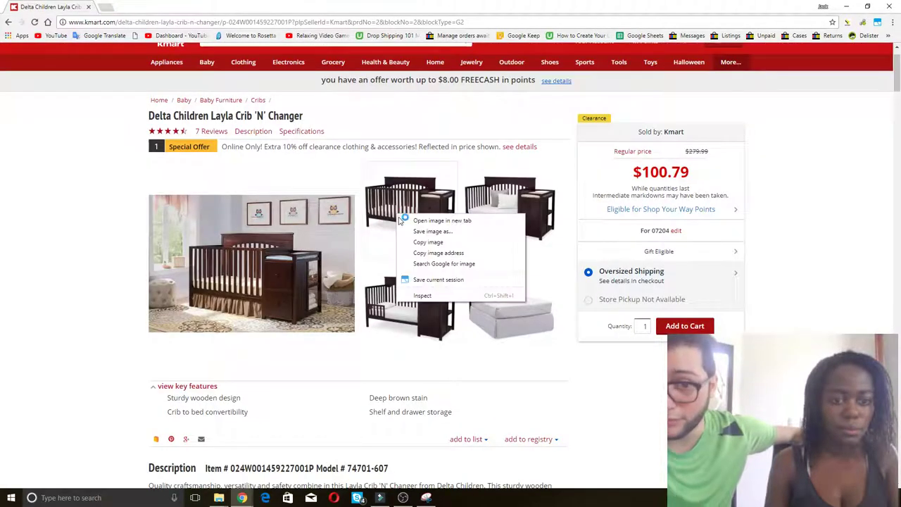
click(407, 225)
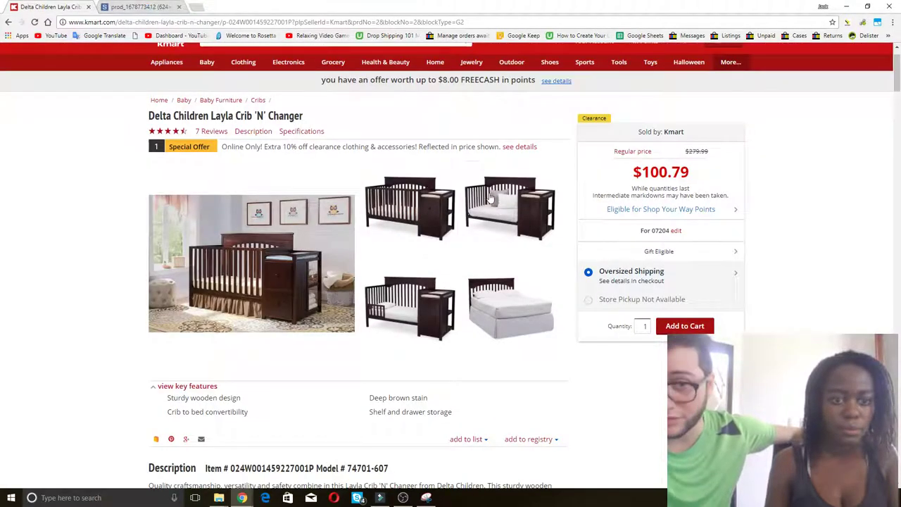
right_click(487, 186)
click(500, 199)
right_click(429, 291)
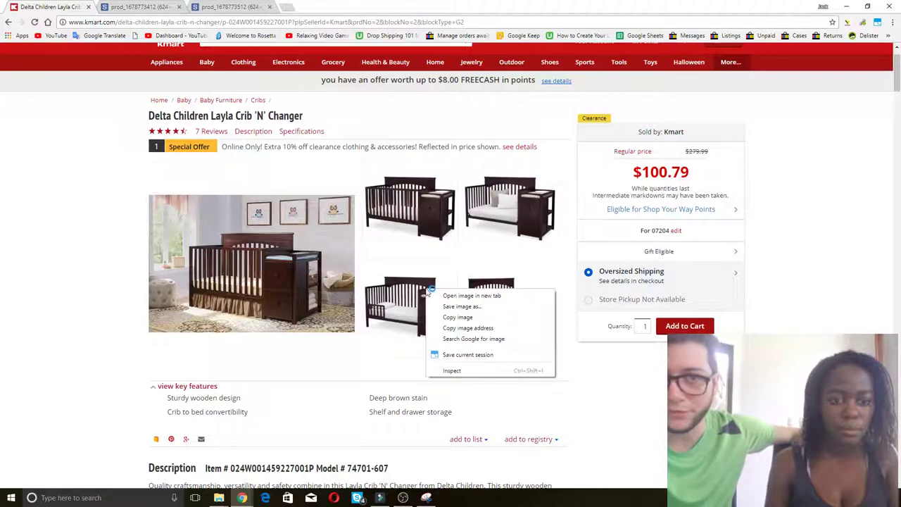
click(448, 295)
right_click(519, 297)
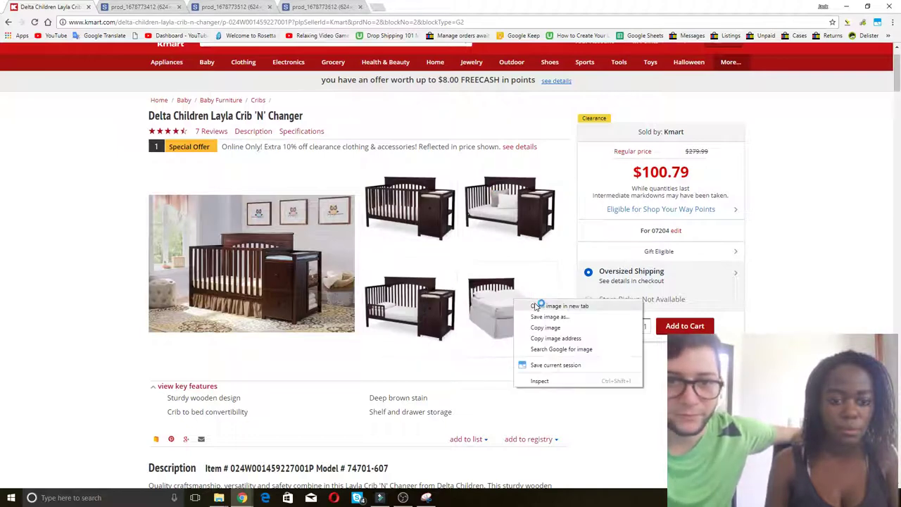
click(537, 305)
Capture the crib-with-changer image with Snipping Tool, save it over JPEG file 2 in New folder, and close its tab.
click(130, 8)
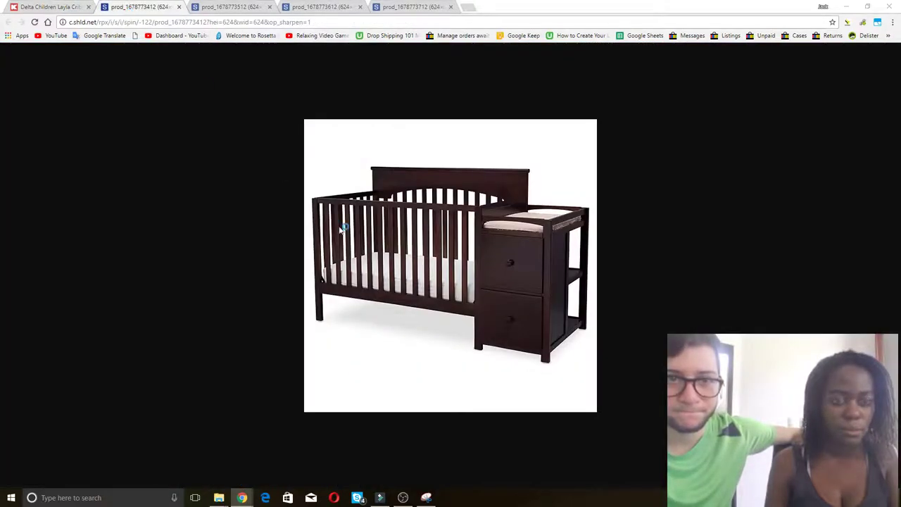
key(alt+Tab)
click(281, 66)
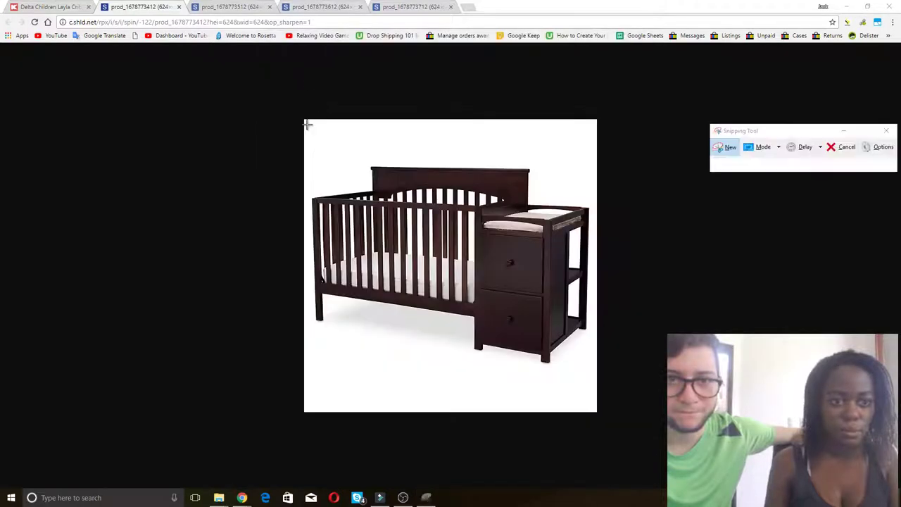
drag(307, 125, 596, 409)
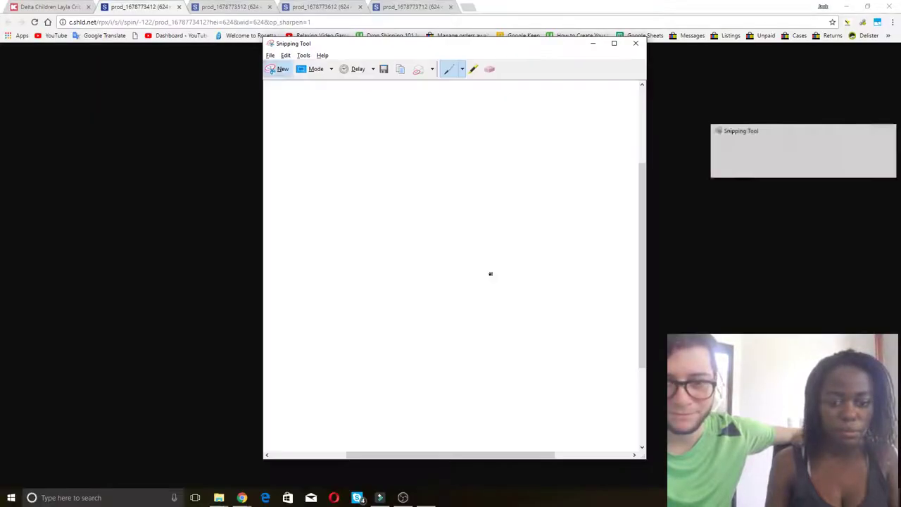
click(270, 55)
click(273, 78)
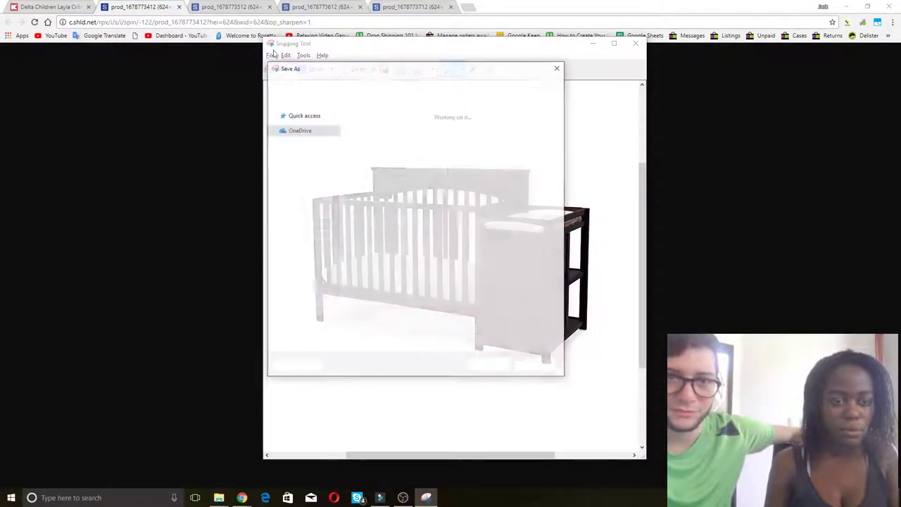
click(425, 134)
click(501, 369)
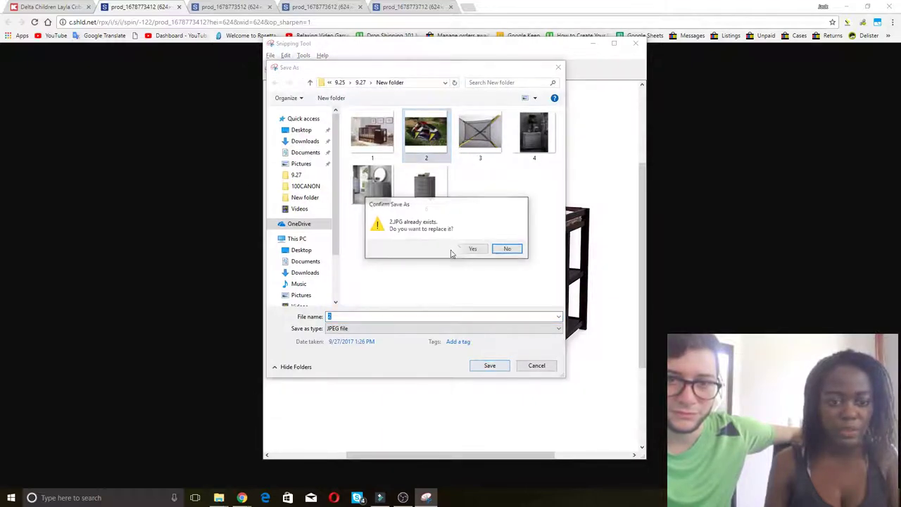
click(471, 249)
click(197, 31)
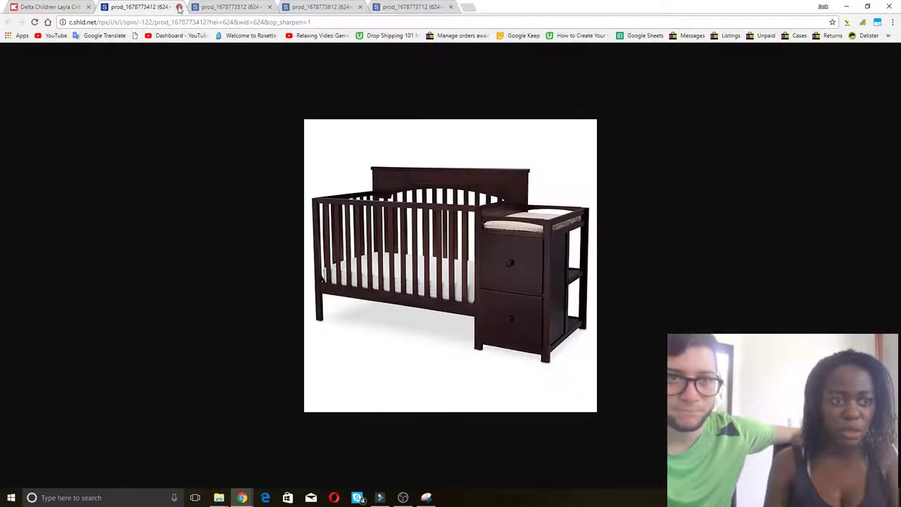
click(178, 7)
Capture the daybed image with pillows, save it over JPEG file 3 in New folder, and close its tab.
key(alt+Tab)
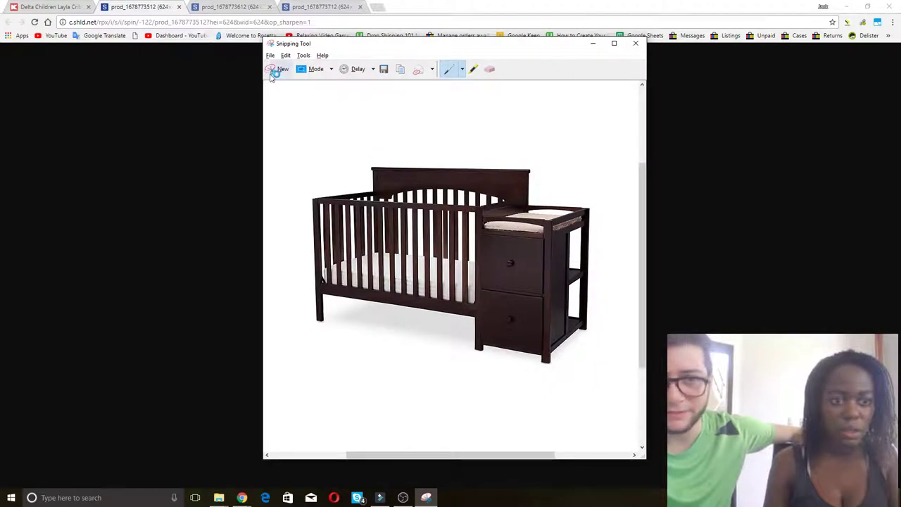
click(276, 69)
drag(306, 121, 591, 409)
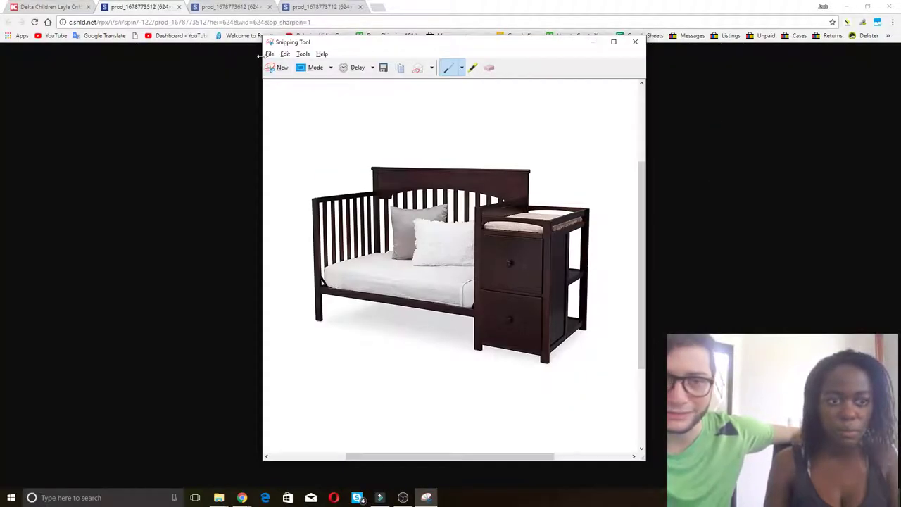
click(268, 54)
click(247, 76)
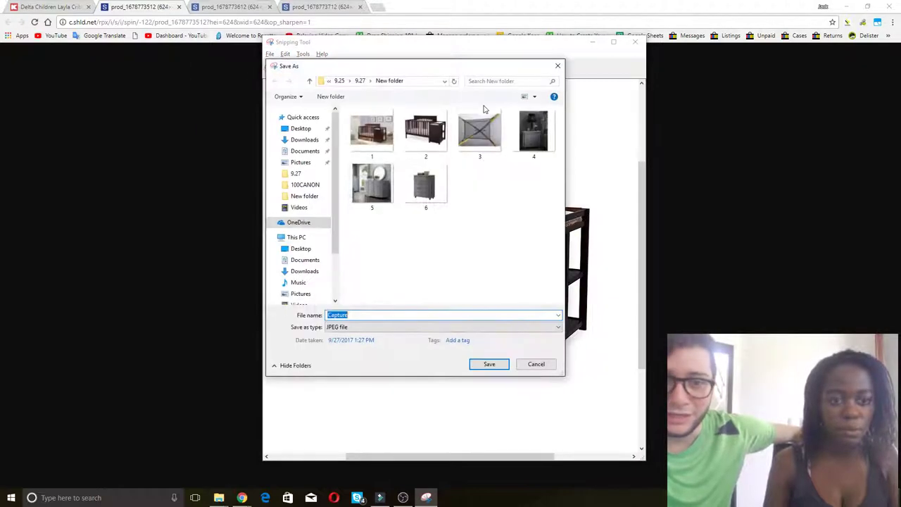
click(482, 119)
click(489, 364)
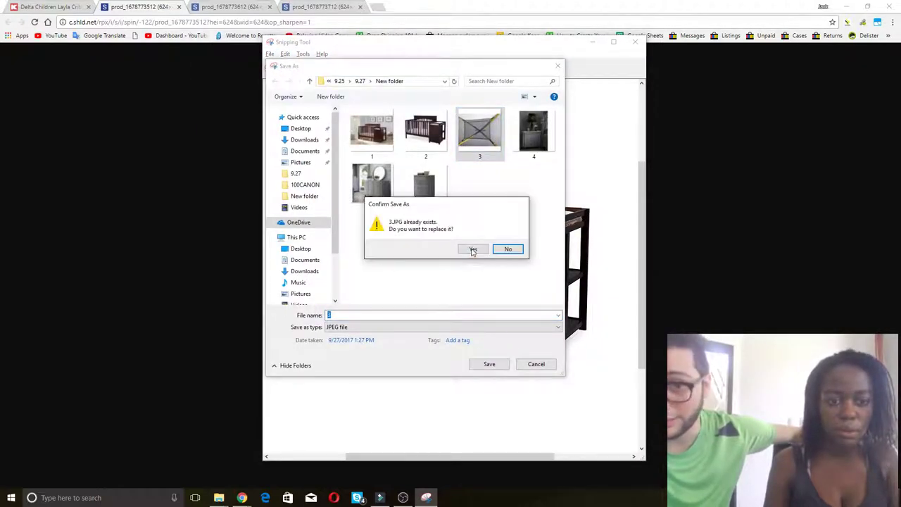
click(472, 250)
click(255, 40)
click(179, 7)
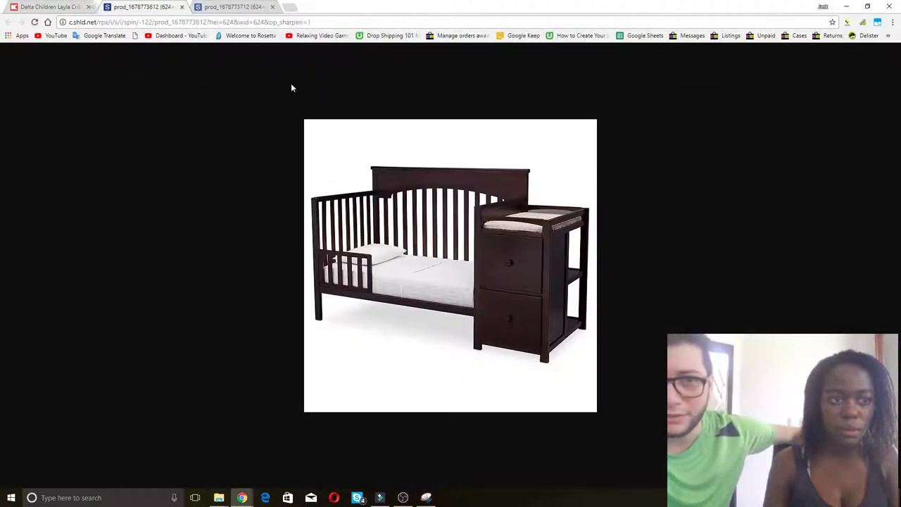
Capture the toddler bed image with the guard rail, save it over JPEG file 4 in New folder, and close its tab.
key(alt+Tab)
click(283, 68)
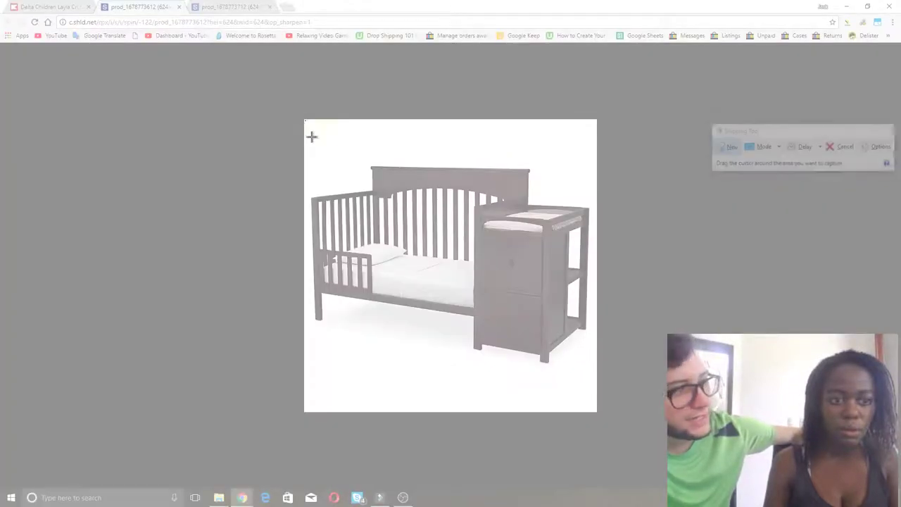
drag(305, 120, 596, 412)
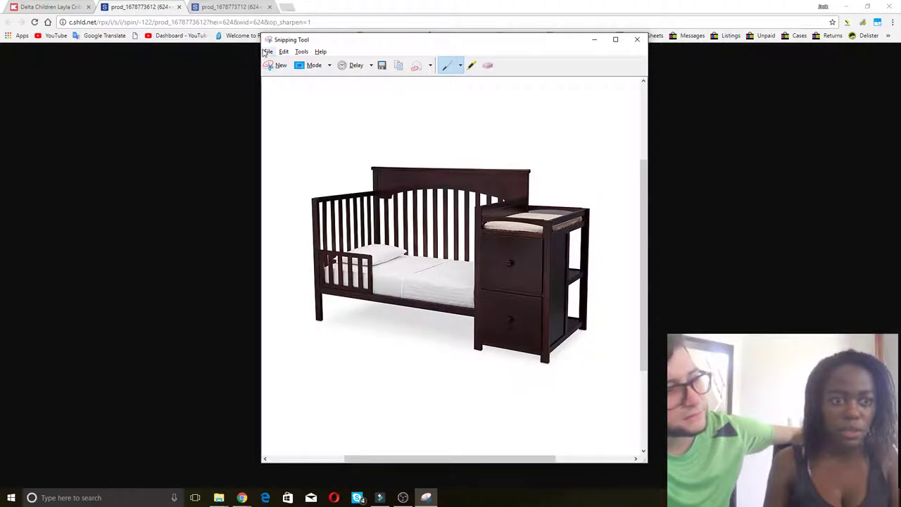
click(267, 52)
click(237, 76)
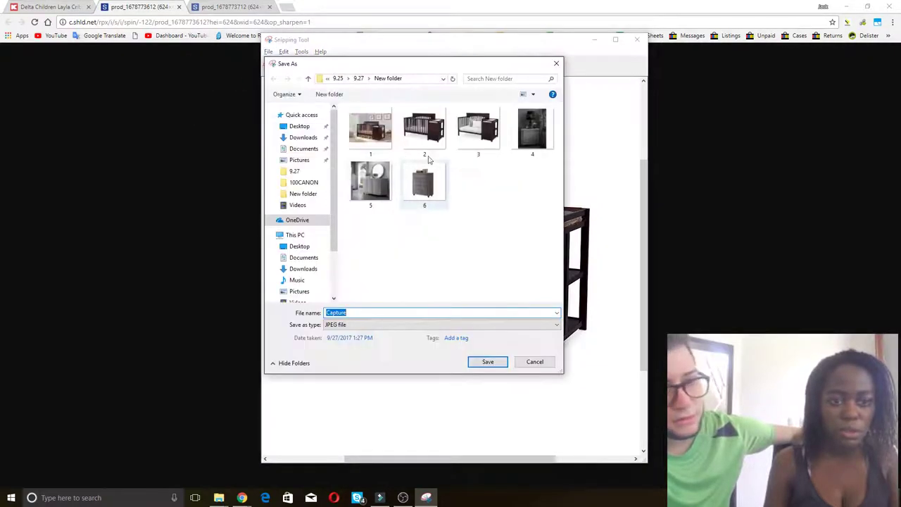
click(532, 130)
click(490, 362)
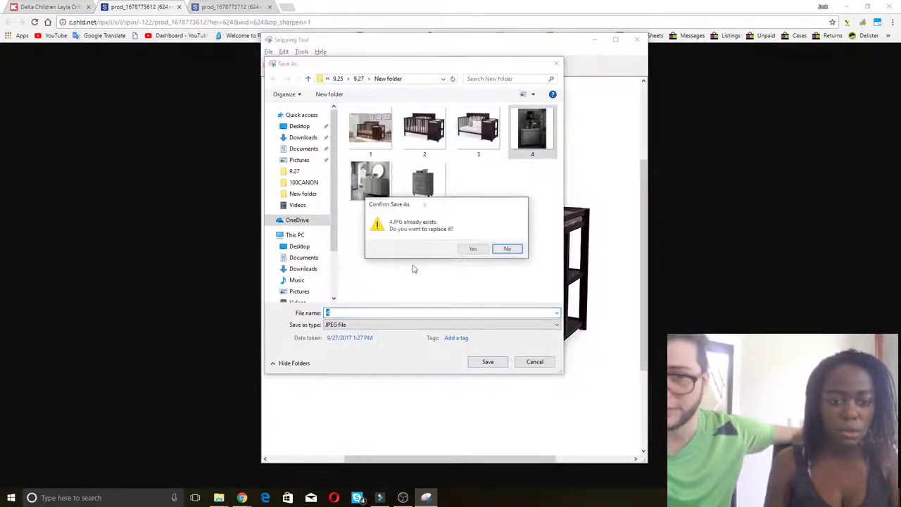
click(477, 250)
click(246, 91)
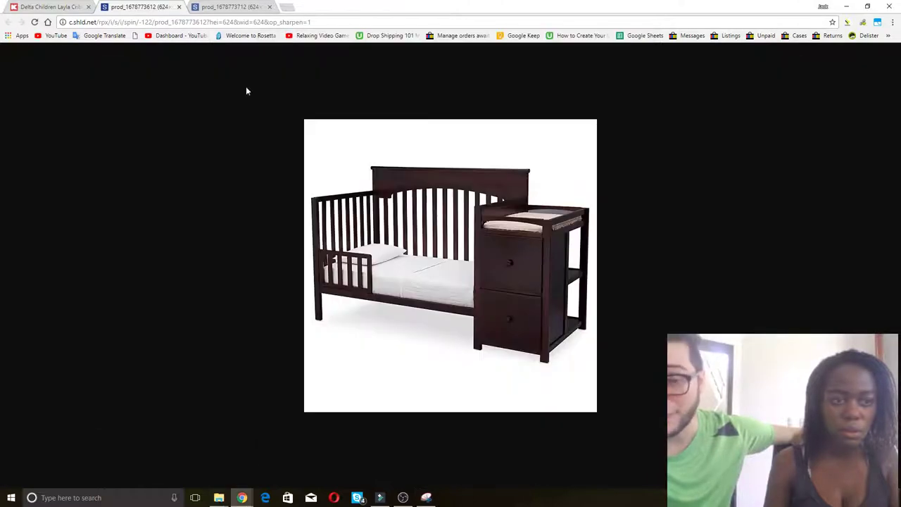
click(179, 7)
Capture the full-size bed image, save it over JPEG file 5 in New folder, and close its tab.
key(alt+Tab)
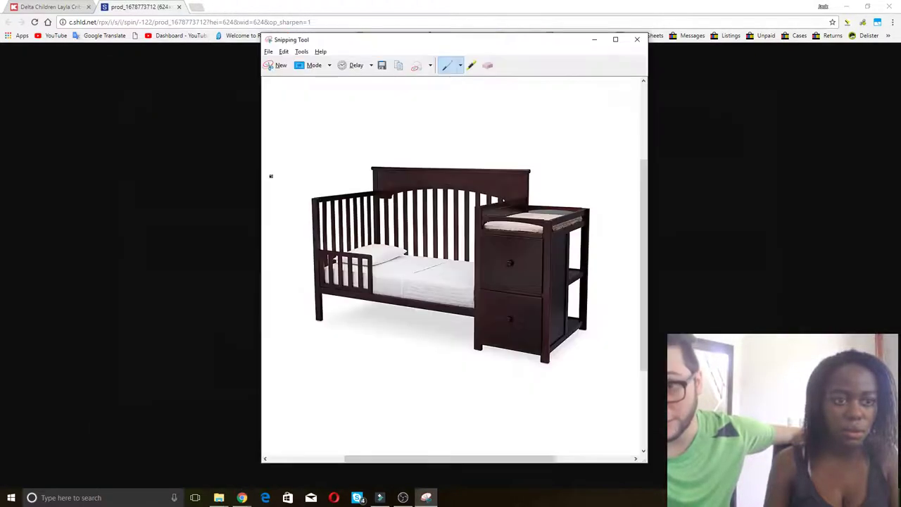
click(278, 64)
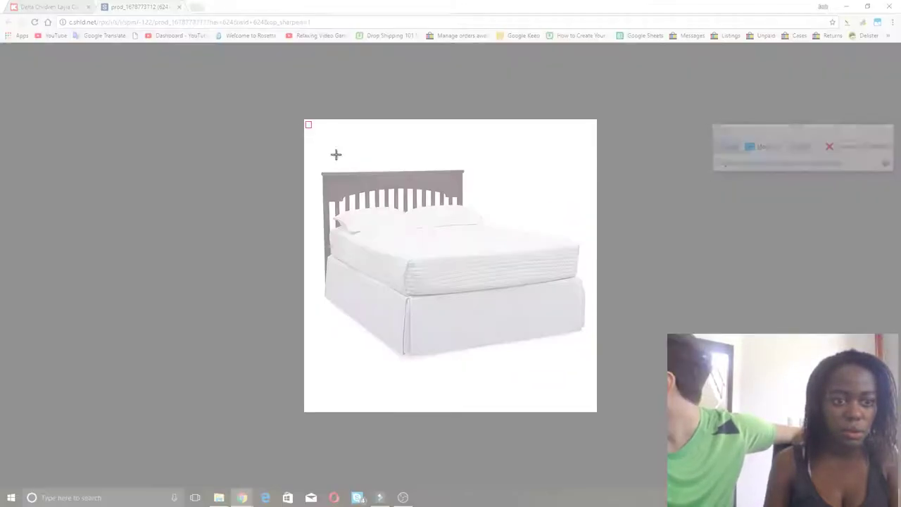
drag(305, 121, 595, 412)
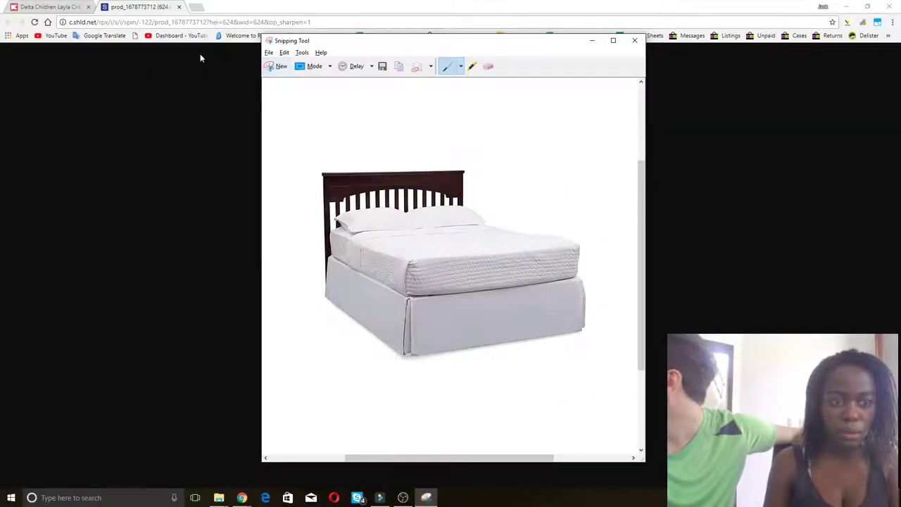
click(268, 54)
click(240, 75)
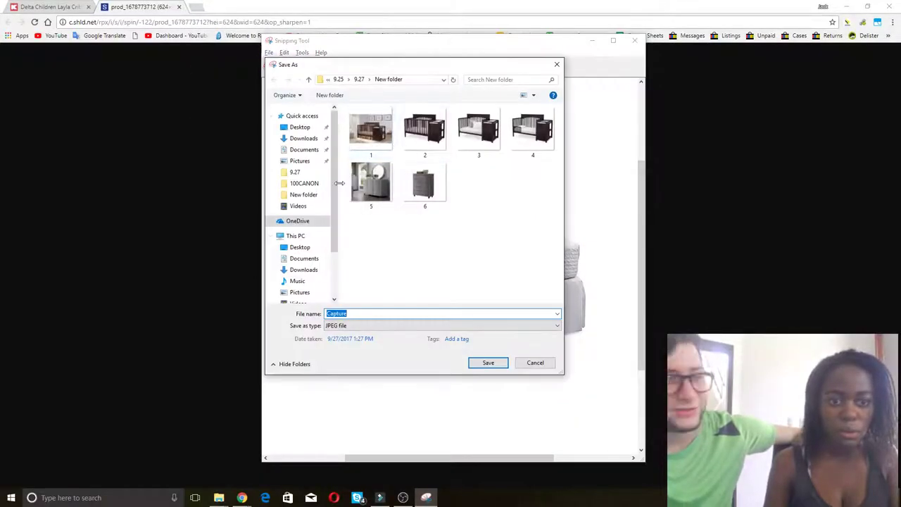
click(371, 182)
click(493, 362)
click(471, 249)
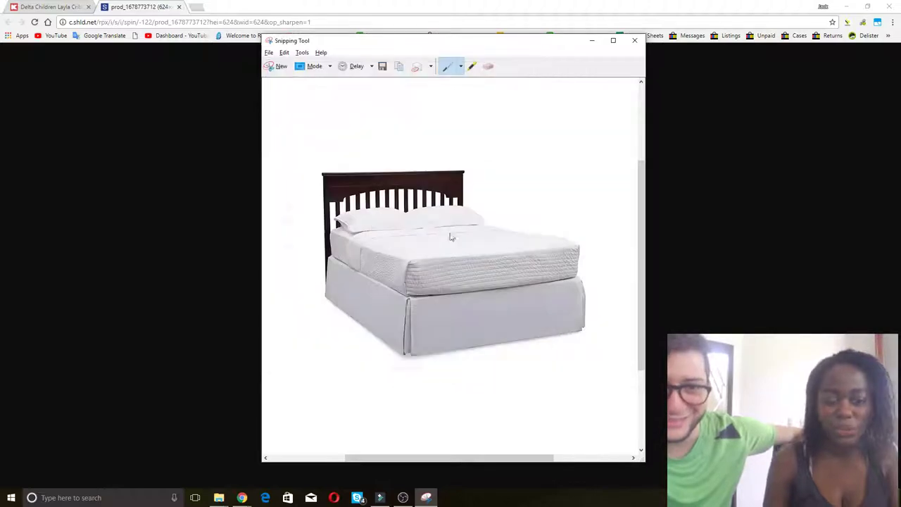
click(596, 41)
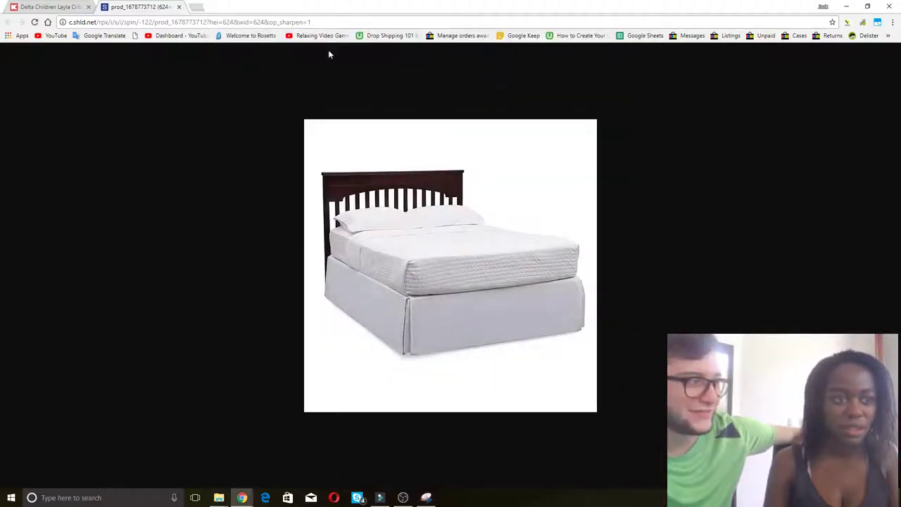
click(180, 7)
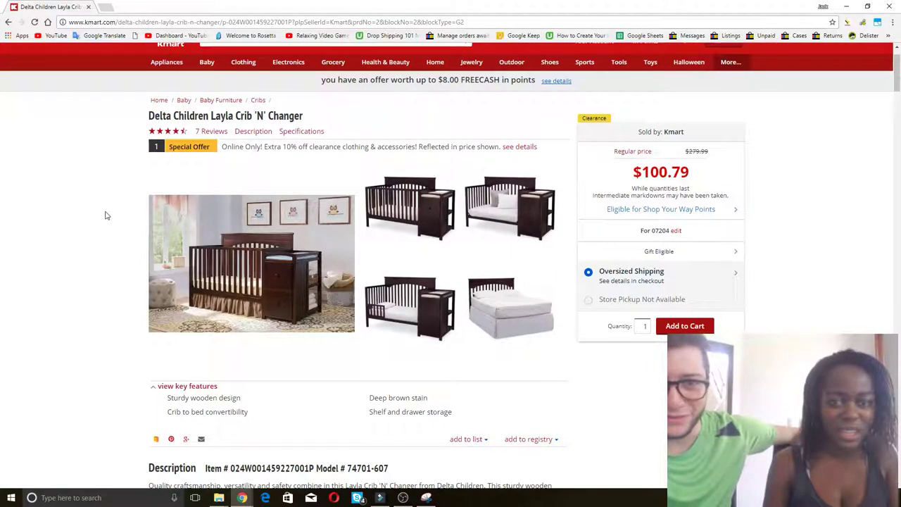
Switch to the eBay listing and add photos 1 through 5 from New folder.
key(alt+Tab)
key(Tab)
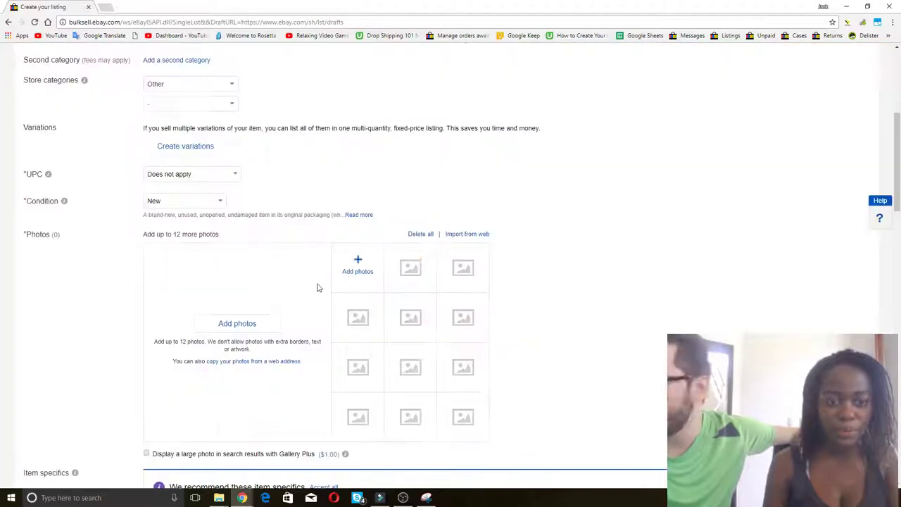
click(358, 261)
click(109, 74)
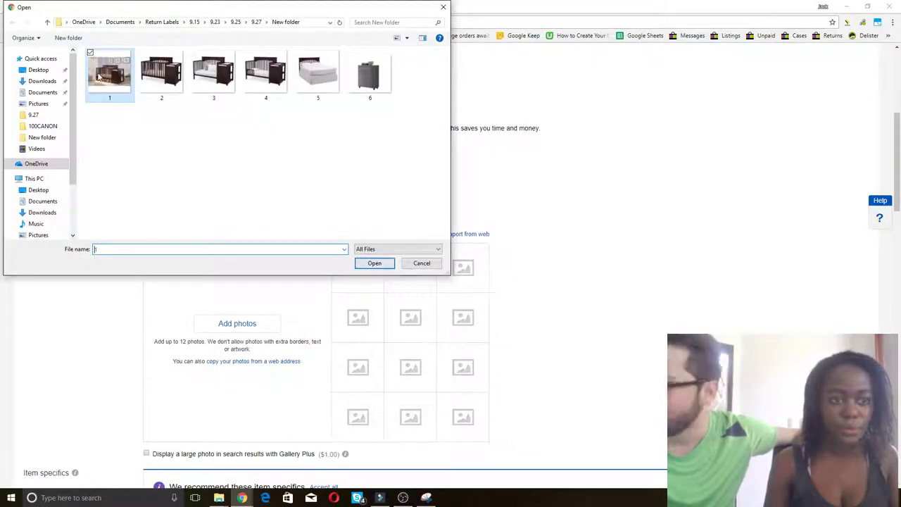
shift+click(318, 74)
click(371, 263)
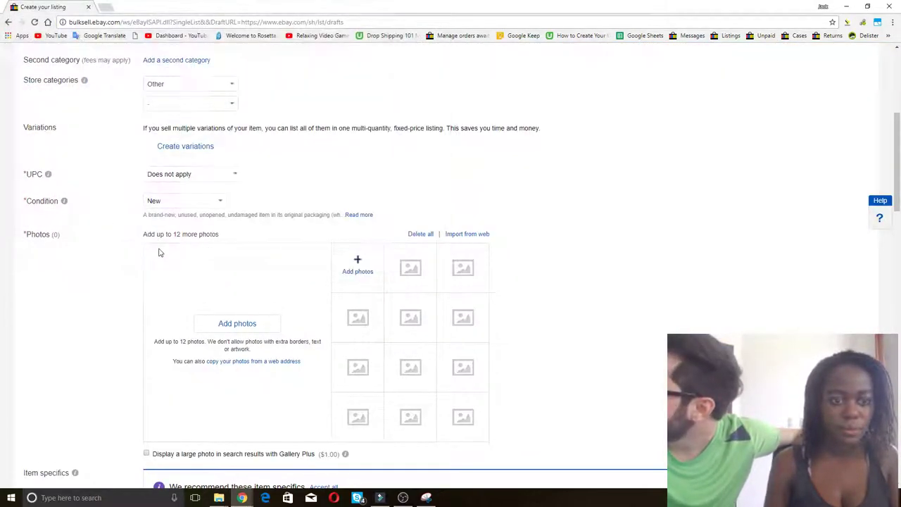
Set the Brand item specific of the eBay listing to Delta.
scroll(159, 253, down, 4)
click(237, 268)
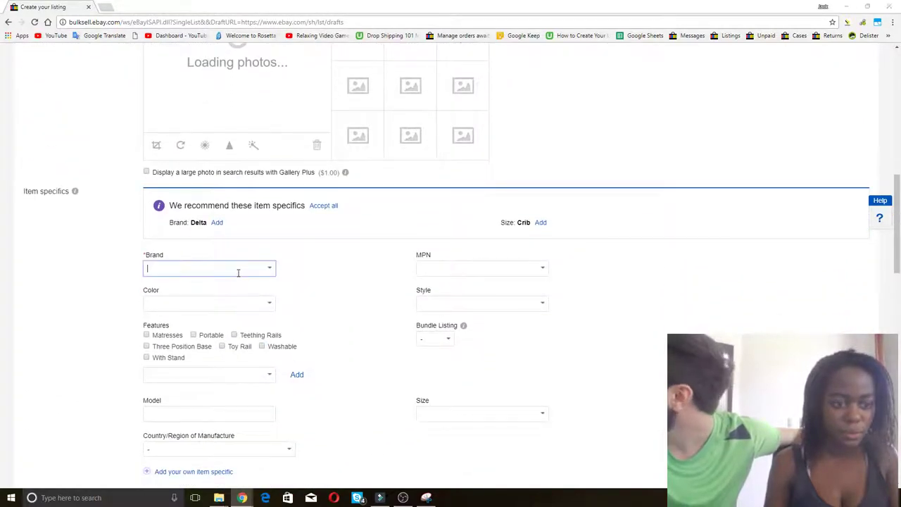
key(alt+Tab)
key(alt+Tab)
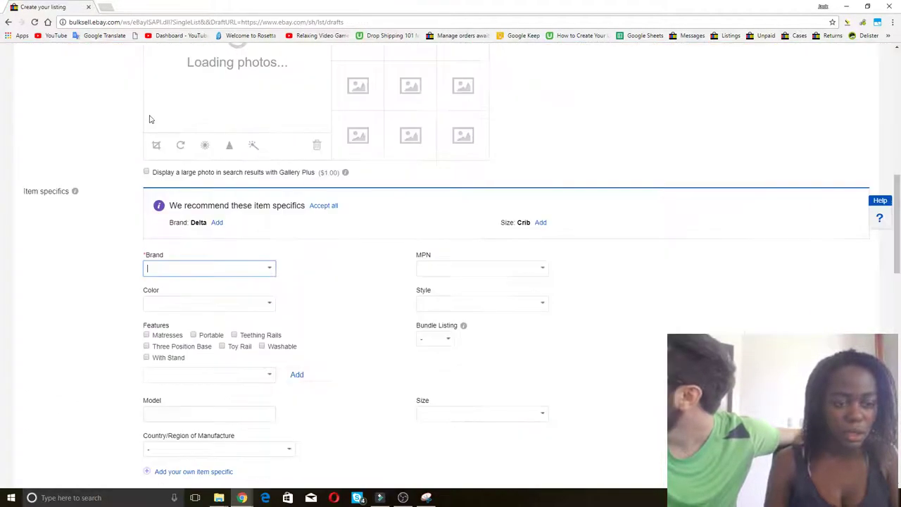
text(De)
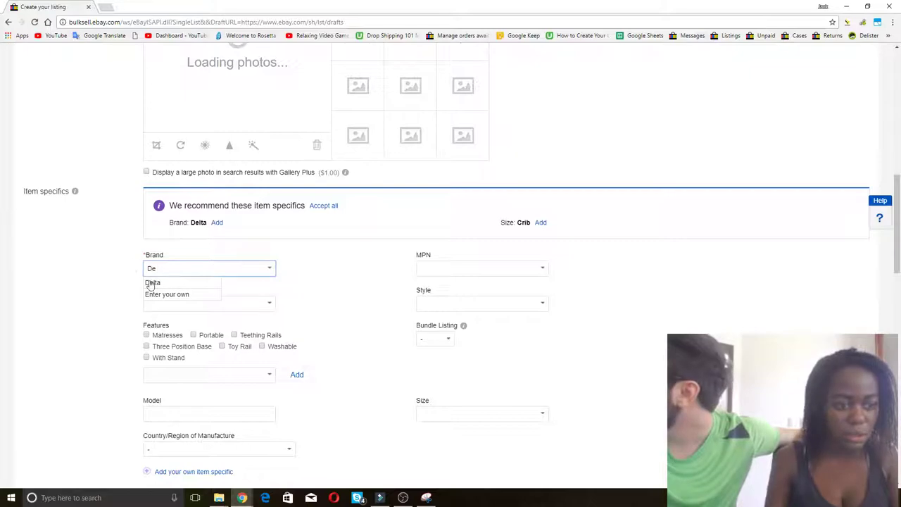
click(152, 282)
Copy the model number from the Kmart page into the eBay listing's MPN as 74701-607, and set Color to Brown.
key(alt+Tab)
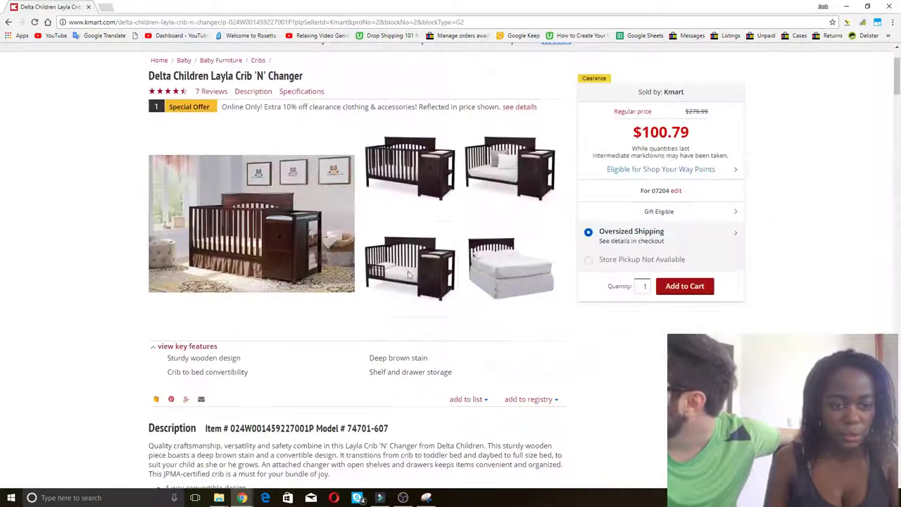
scroll(408, 274, down, 2)
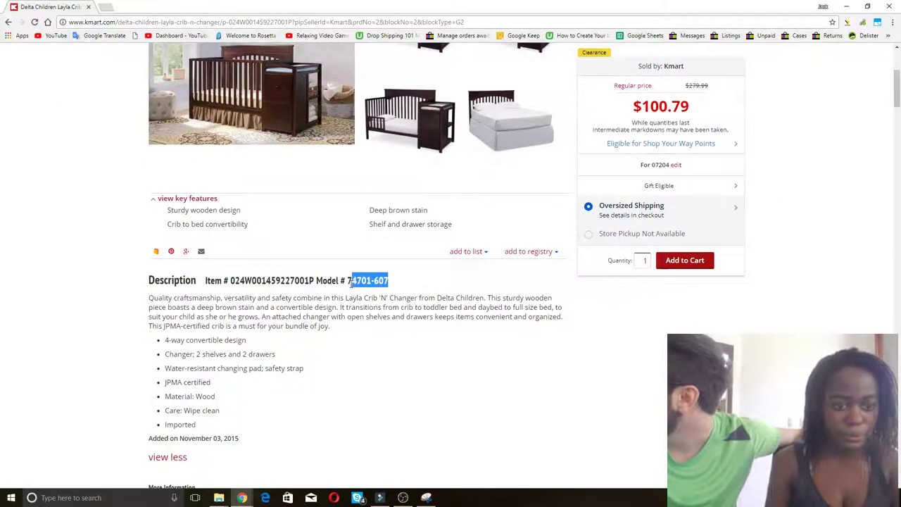
key(alt+Tab)
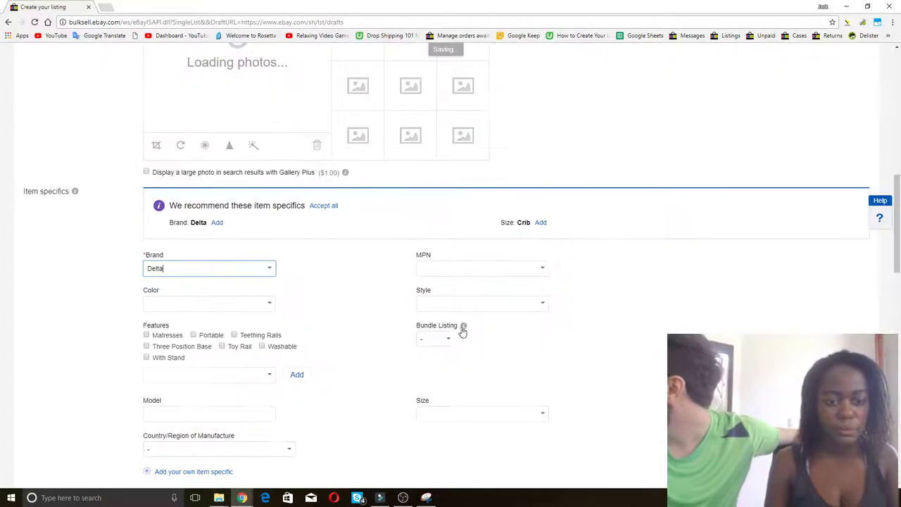
click(476, 274)
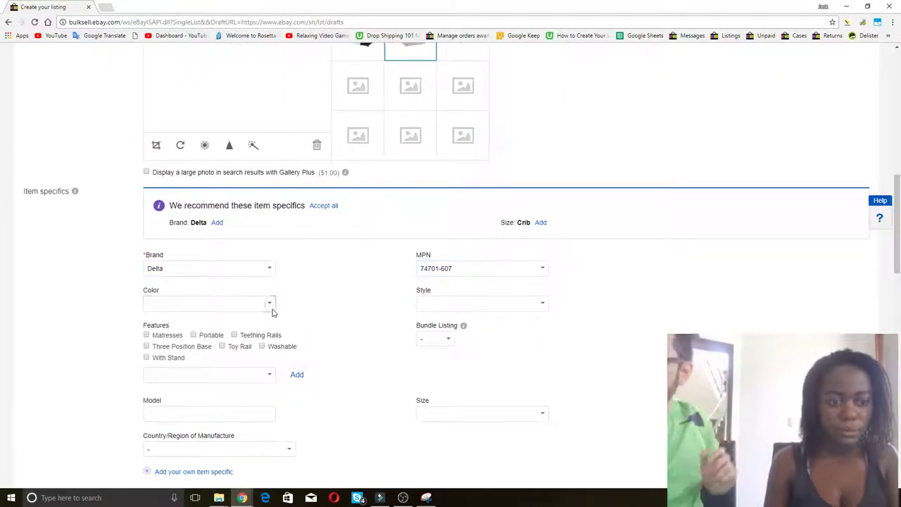
click(270, 303)
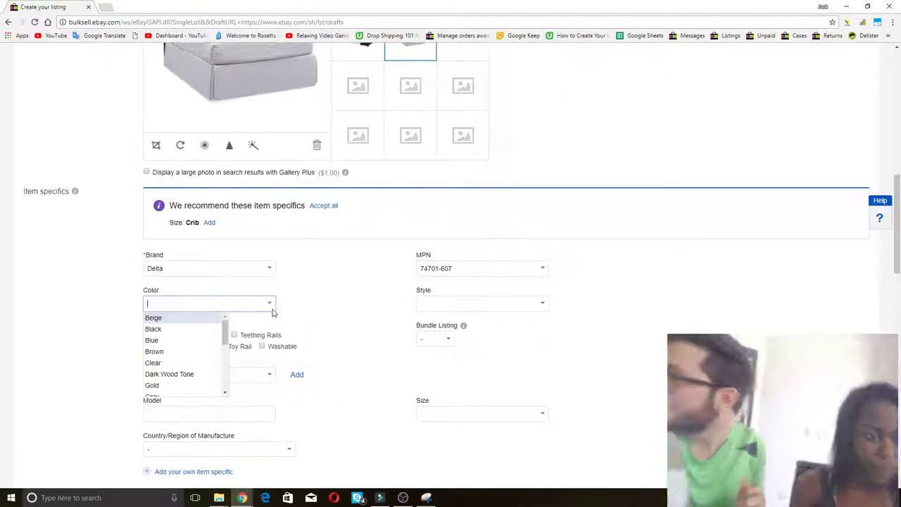
click(154, 351)
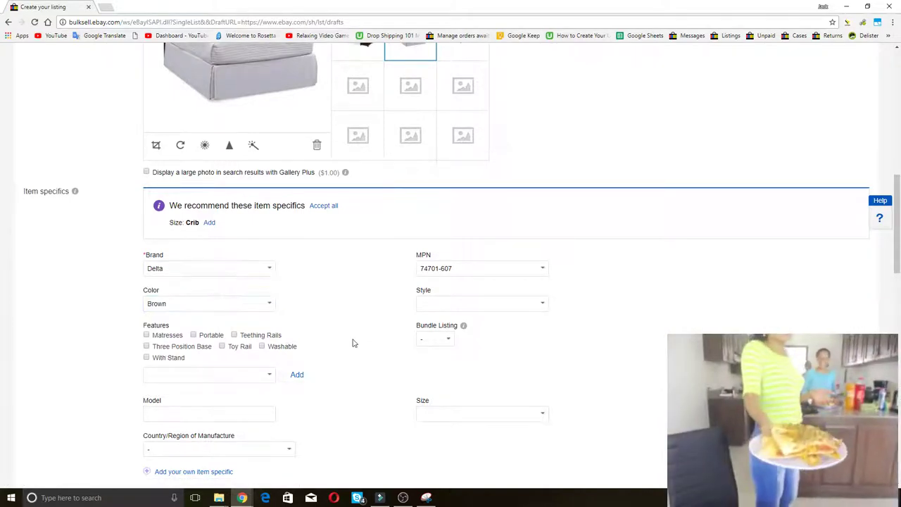
Enable the With Stand feature and set the Model item specific to 74701-607.
scroll(352, 342, down, 1)
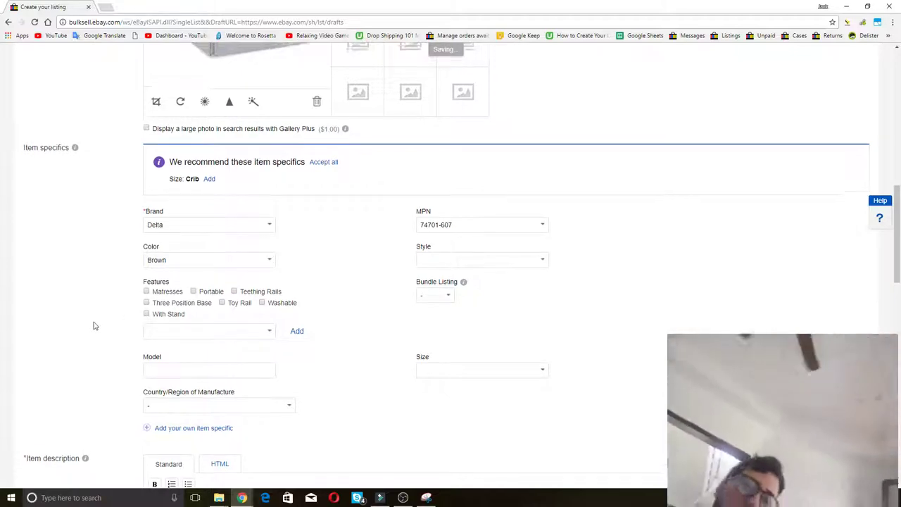
scroll(92, 323, up, 10)
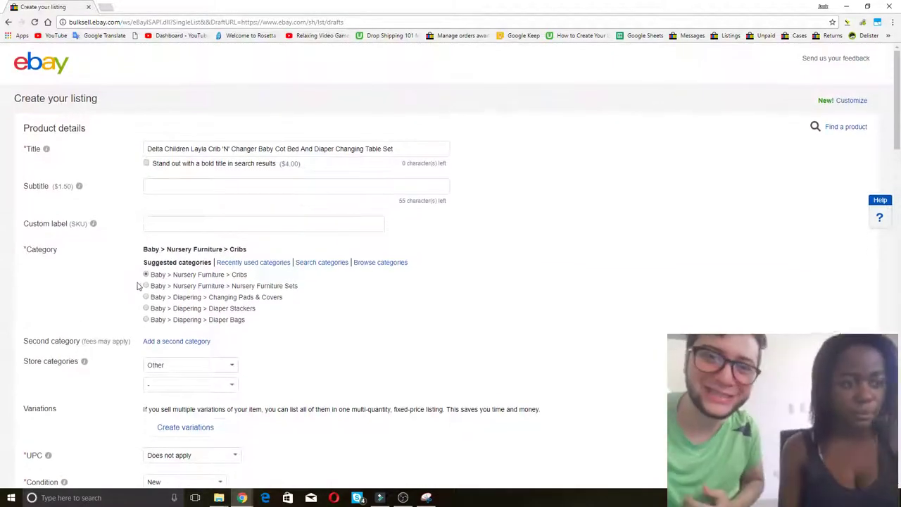
scroll(134, 310, down, 8)
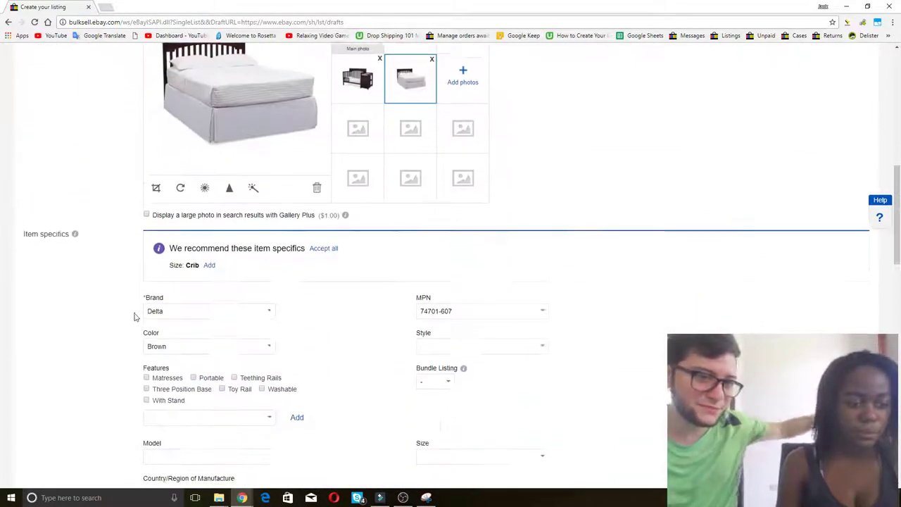
scroll(134, 316, down, 3)
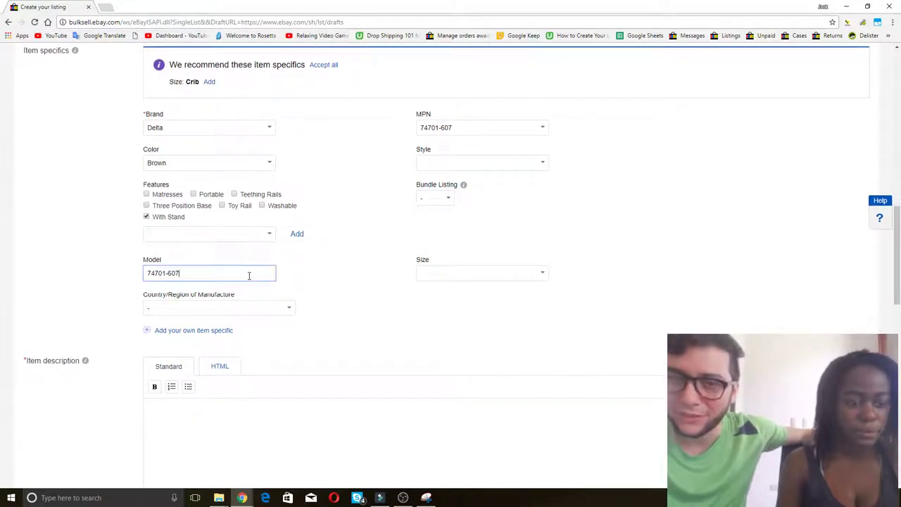
Set the Size item specific to Standard and the Country/Region of Manufacture to Unknown.
click(542, 276)
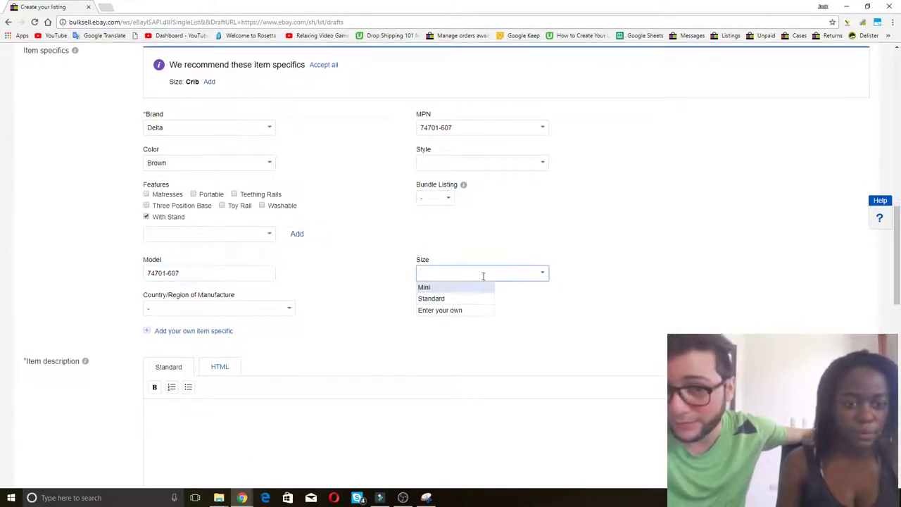
click(431, 298)
scroll(282, 312, down, 1)
click(281, 248)
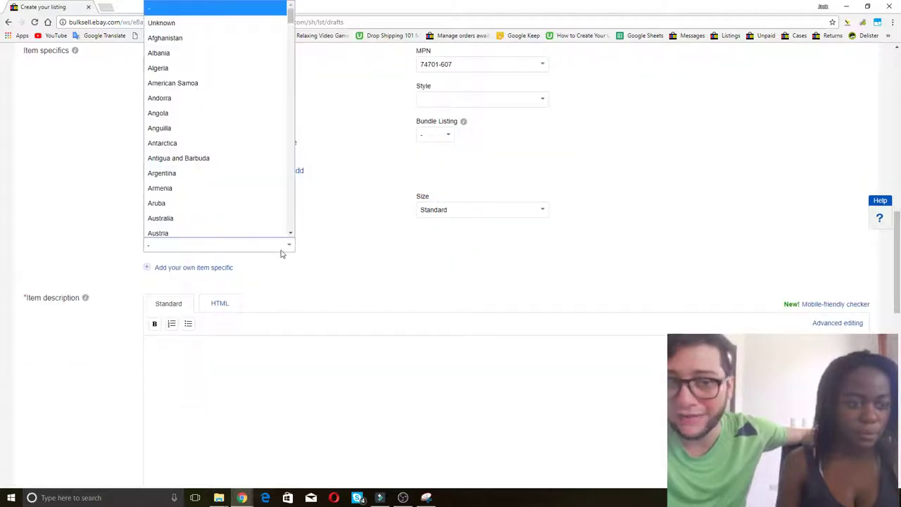
click(165, 23)
Copy the description paragraph and its bullet list from the Kmart page into the eBay item description.
scroll(228, 304, down, 1)
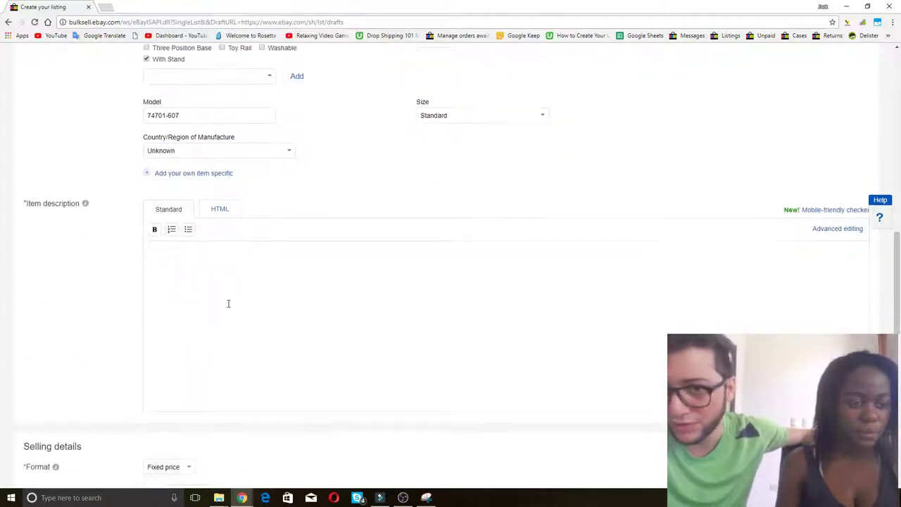
key(alt+Tab)
drag(150, 298, 237, 427)
key(ctrl+c)
key(alt+Tab)
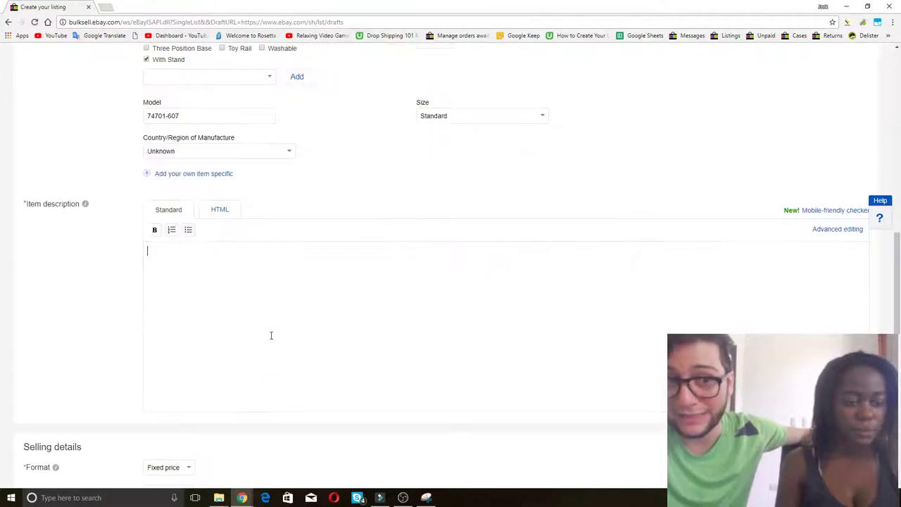
key(ctrl+v)
Expand the full specifications on the Kmart page and paste them below the bullet list in the eBay item description.
scroll(248, 281, down, 1)
key(alt+Tab)
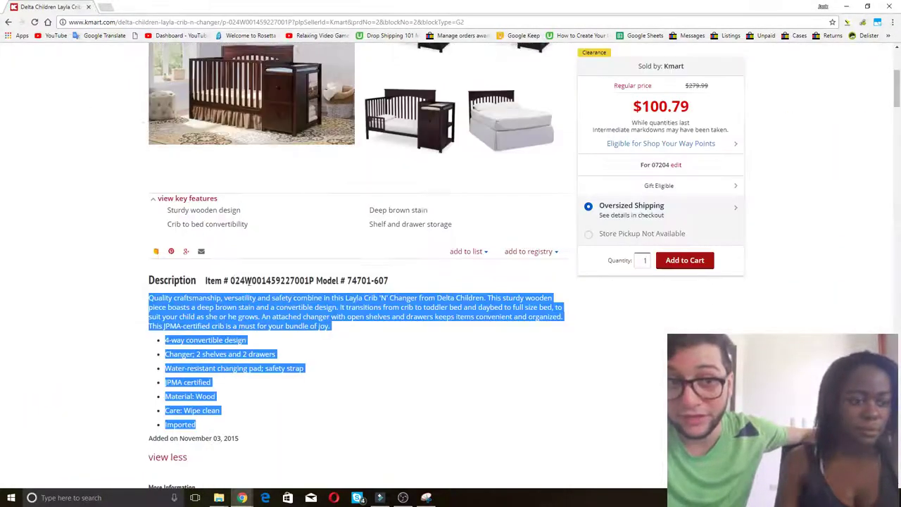
scroll(148, 276, down, 8)
scroll(148, 276, down, 5)
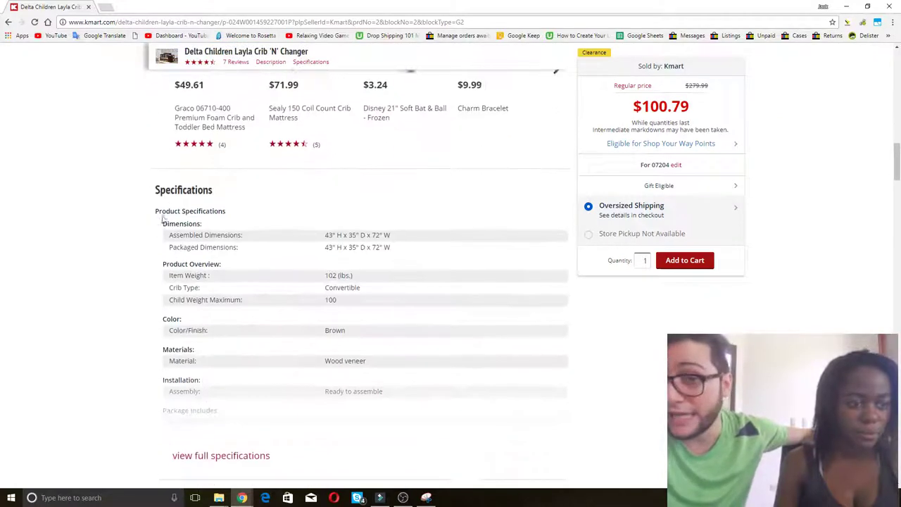
click(197, 454)
drag(153, 185, 363, 424)
key(ctrl+c)
key(alt+Tab)
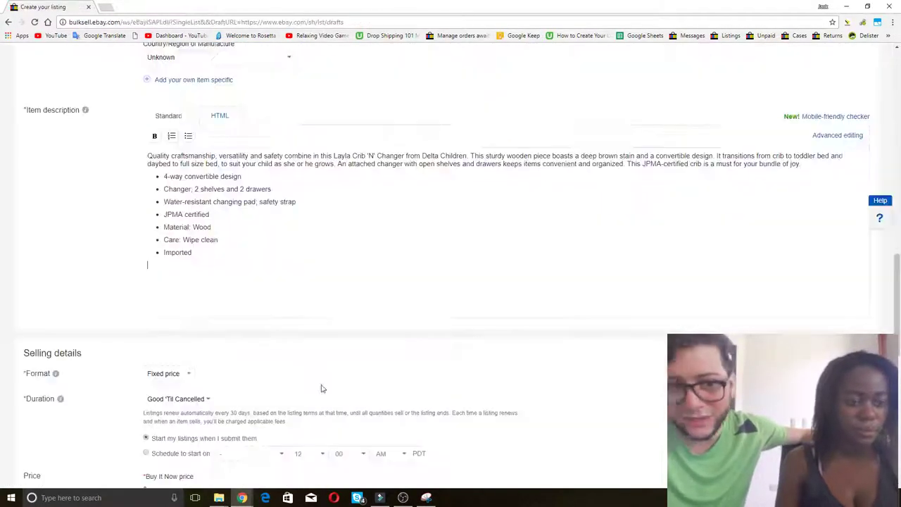
key(ctrl+v)
Switch to the Google Sheets spreadsheet and enter 0 in B9 and 101 in C9 for the Delta crib.
scroll(122, 291, down, 2)
scroll(123, 291, down, 2)
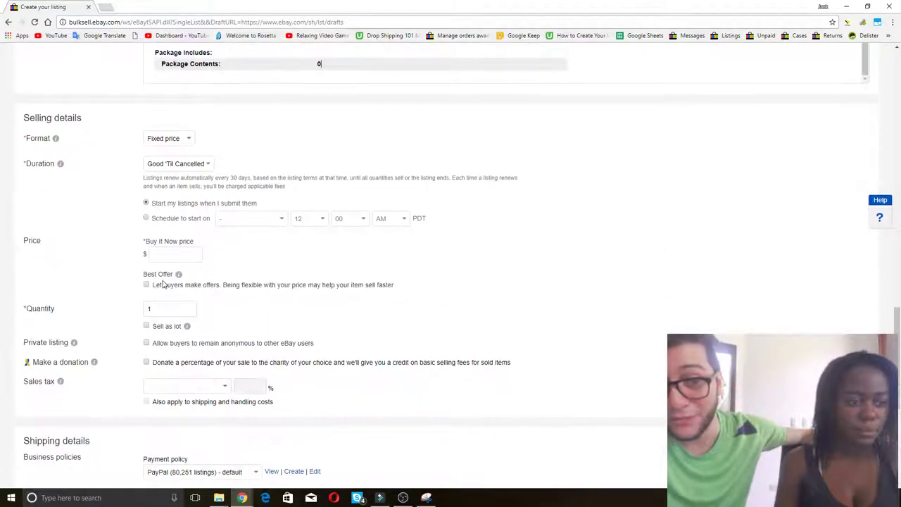
click(171, 255)
key(alt+Tab)
key(alt+Tab)
key(alt+Tab)
key(alt+Tab)
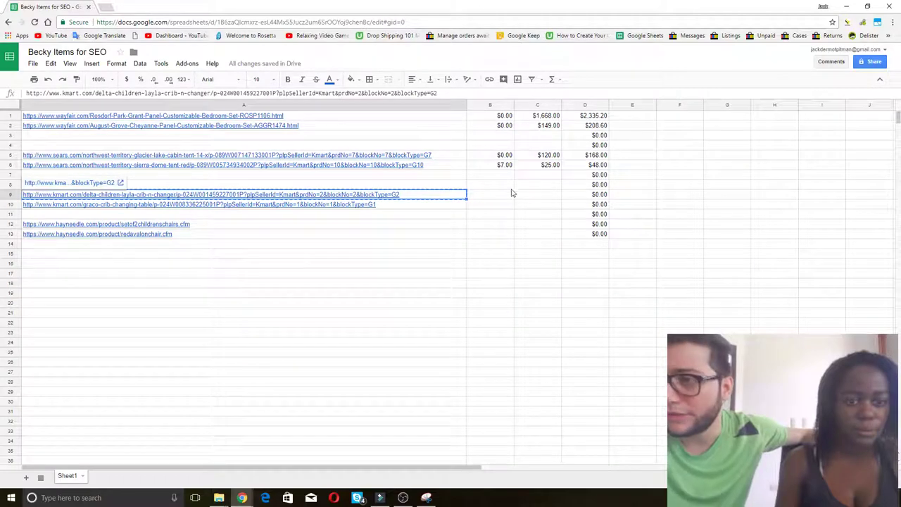
click(507, 196)
text(0)
key(Tab)
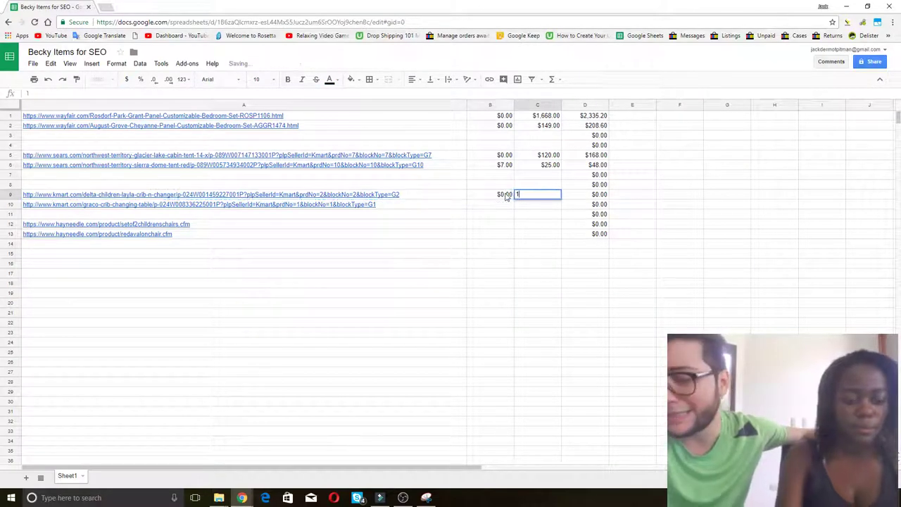
text(101)
key(Tab)
Return to the eBay listing, set the Buy It Now price to 141.4, and submit the listing.
key(alt+Tab)
key(alt+Tab)
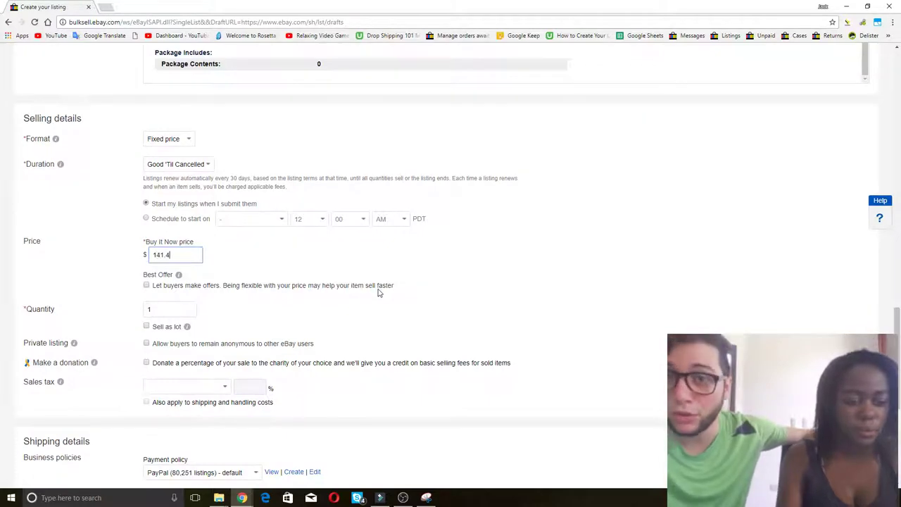
scroll(238, 283, down, 5)
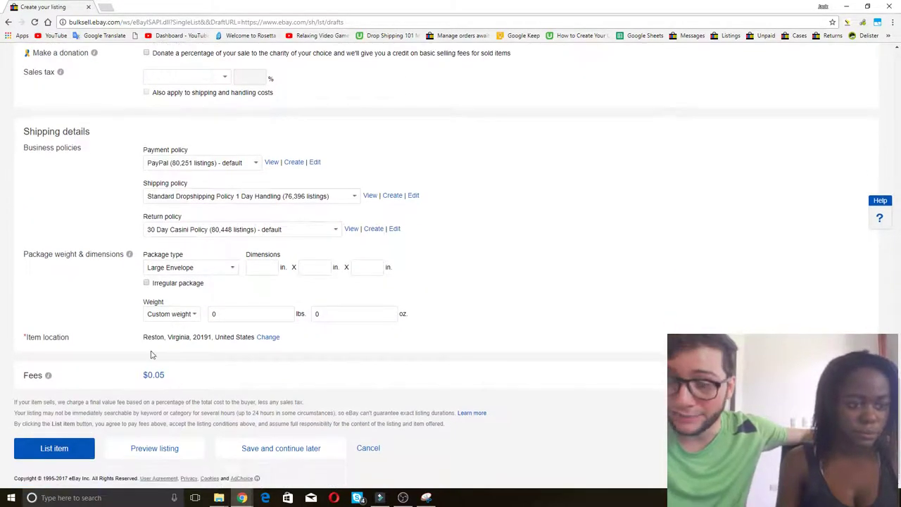
click(73, 448)
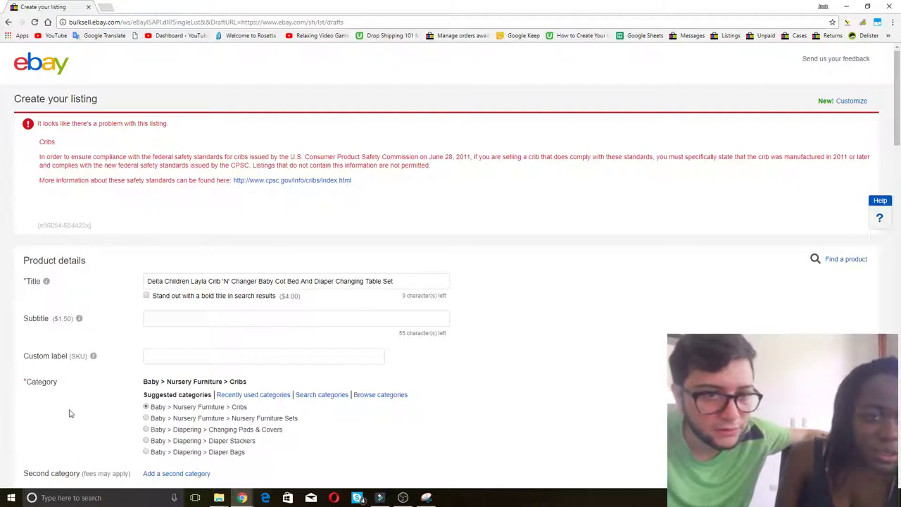
Submit the crib listing again with the details left as entered.
scroll(98, 332, down, 8)
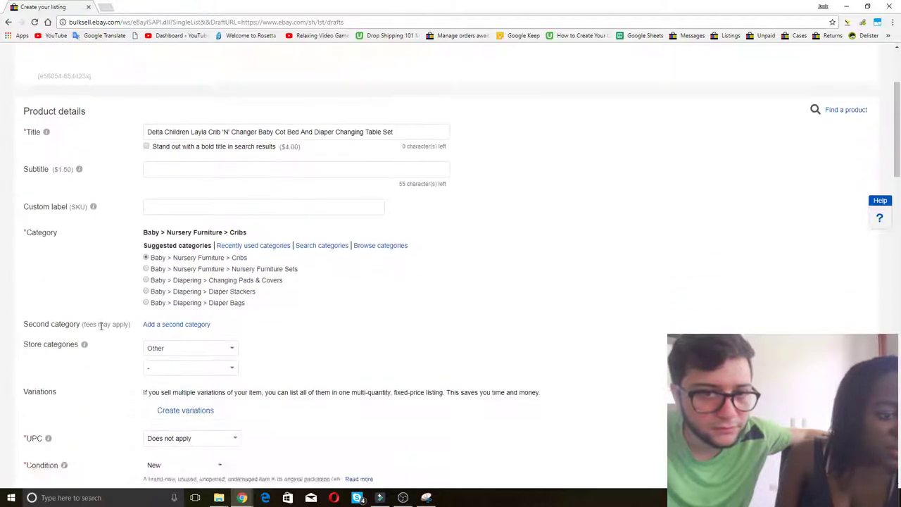
scroll(101, 333, down, 15)
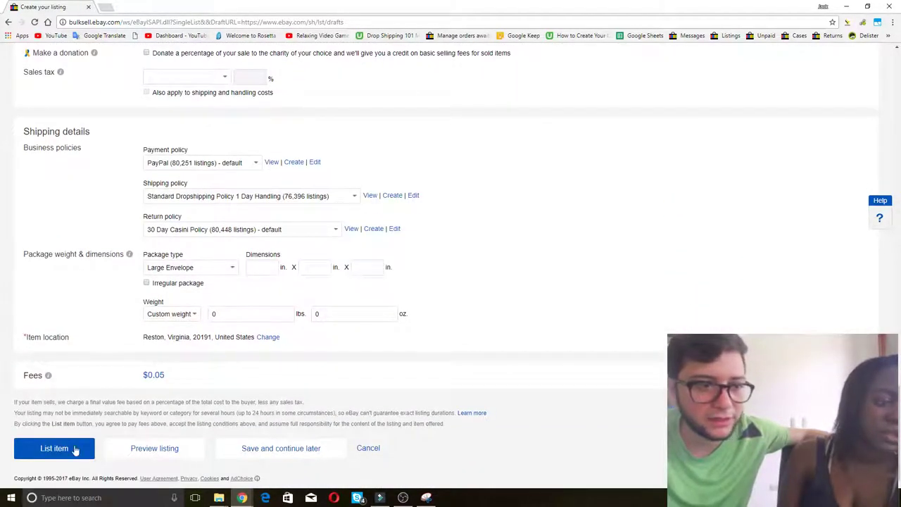
click(75, 449)
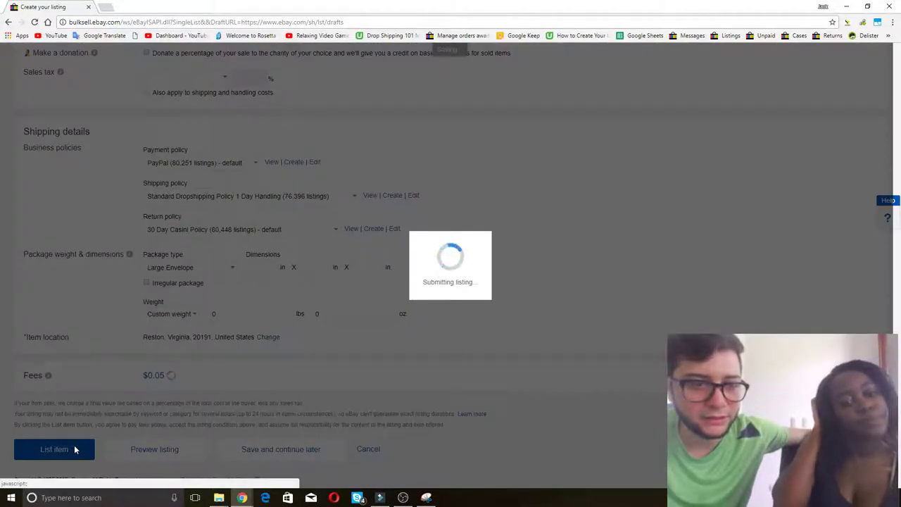